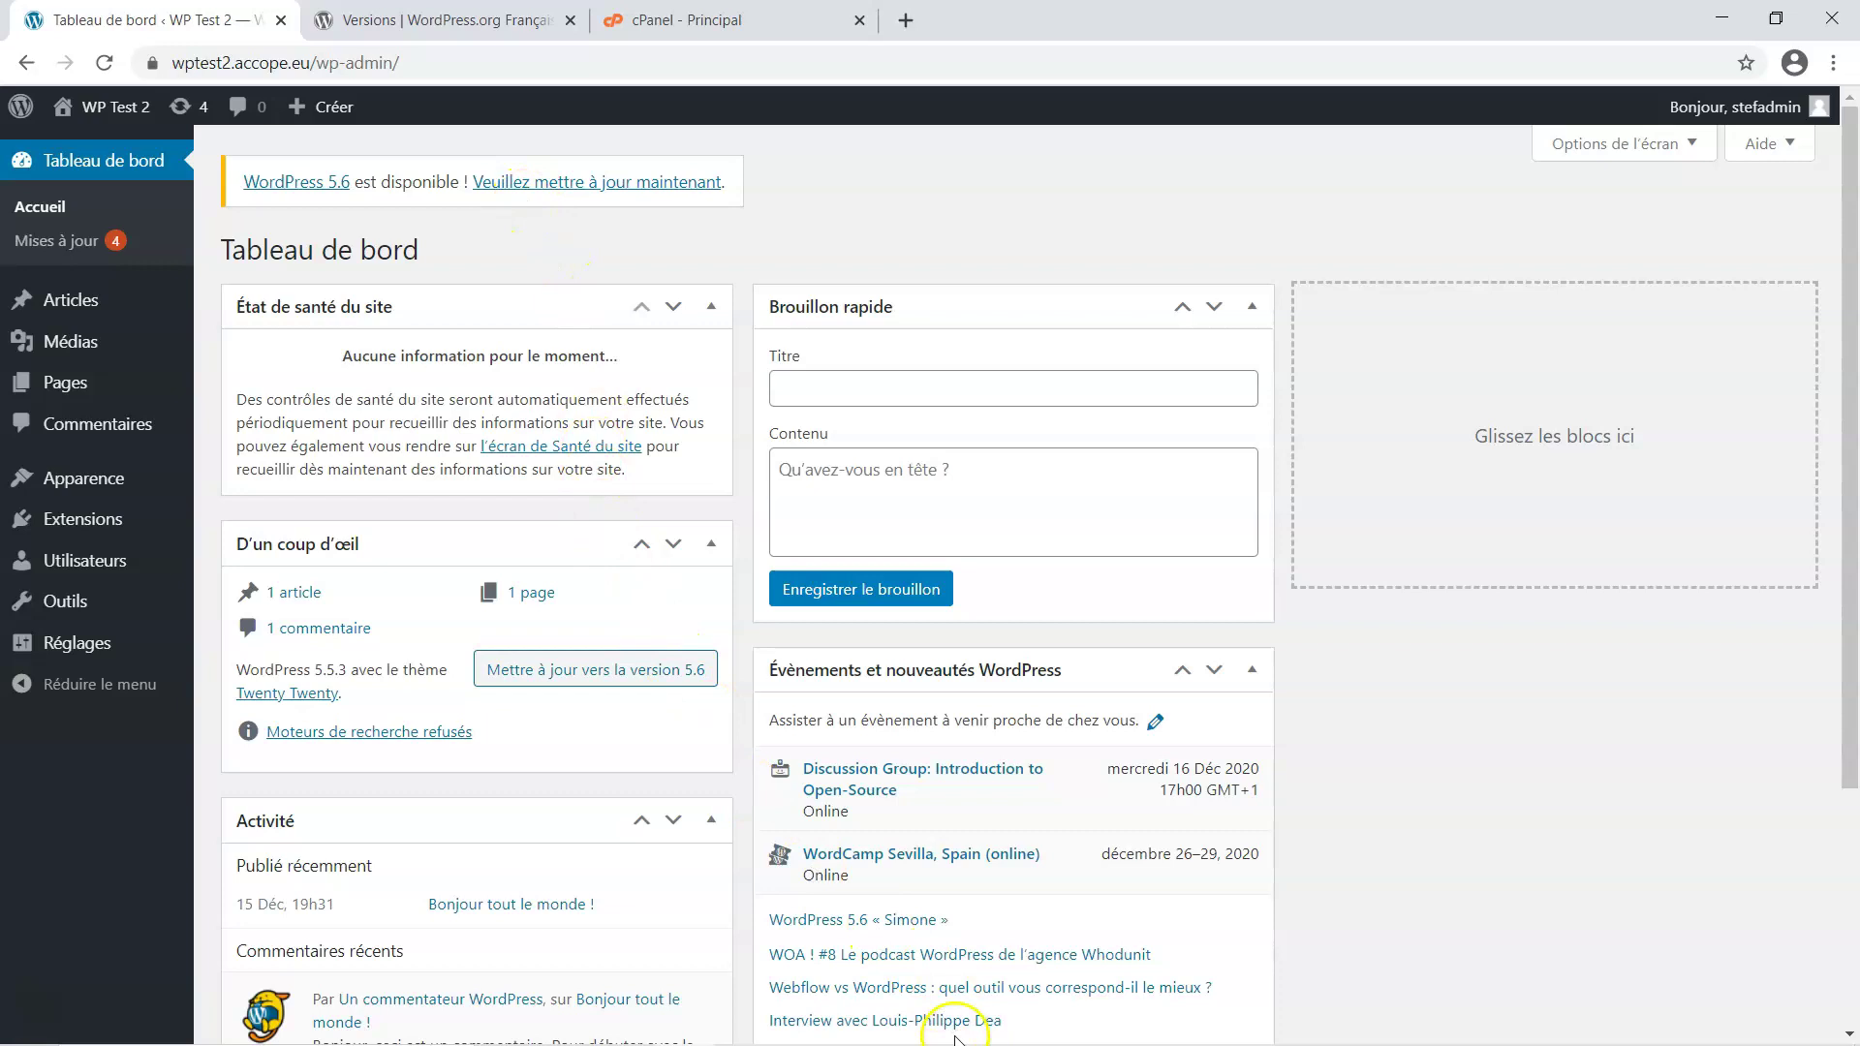
# Bring up the WP Test 2 dashboard showing WordPress 5.5.3 installed and 5.6 available
pyautogui.moveTo(986, 1025)
pyautogui.click(926, 1023)
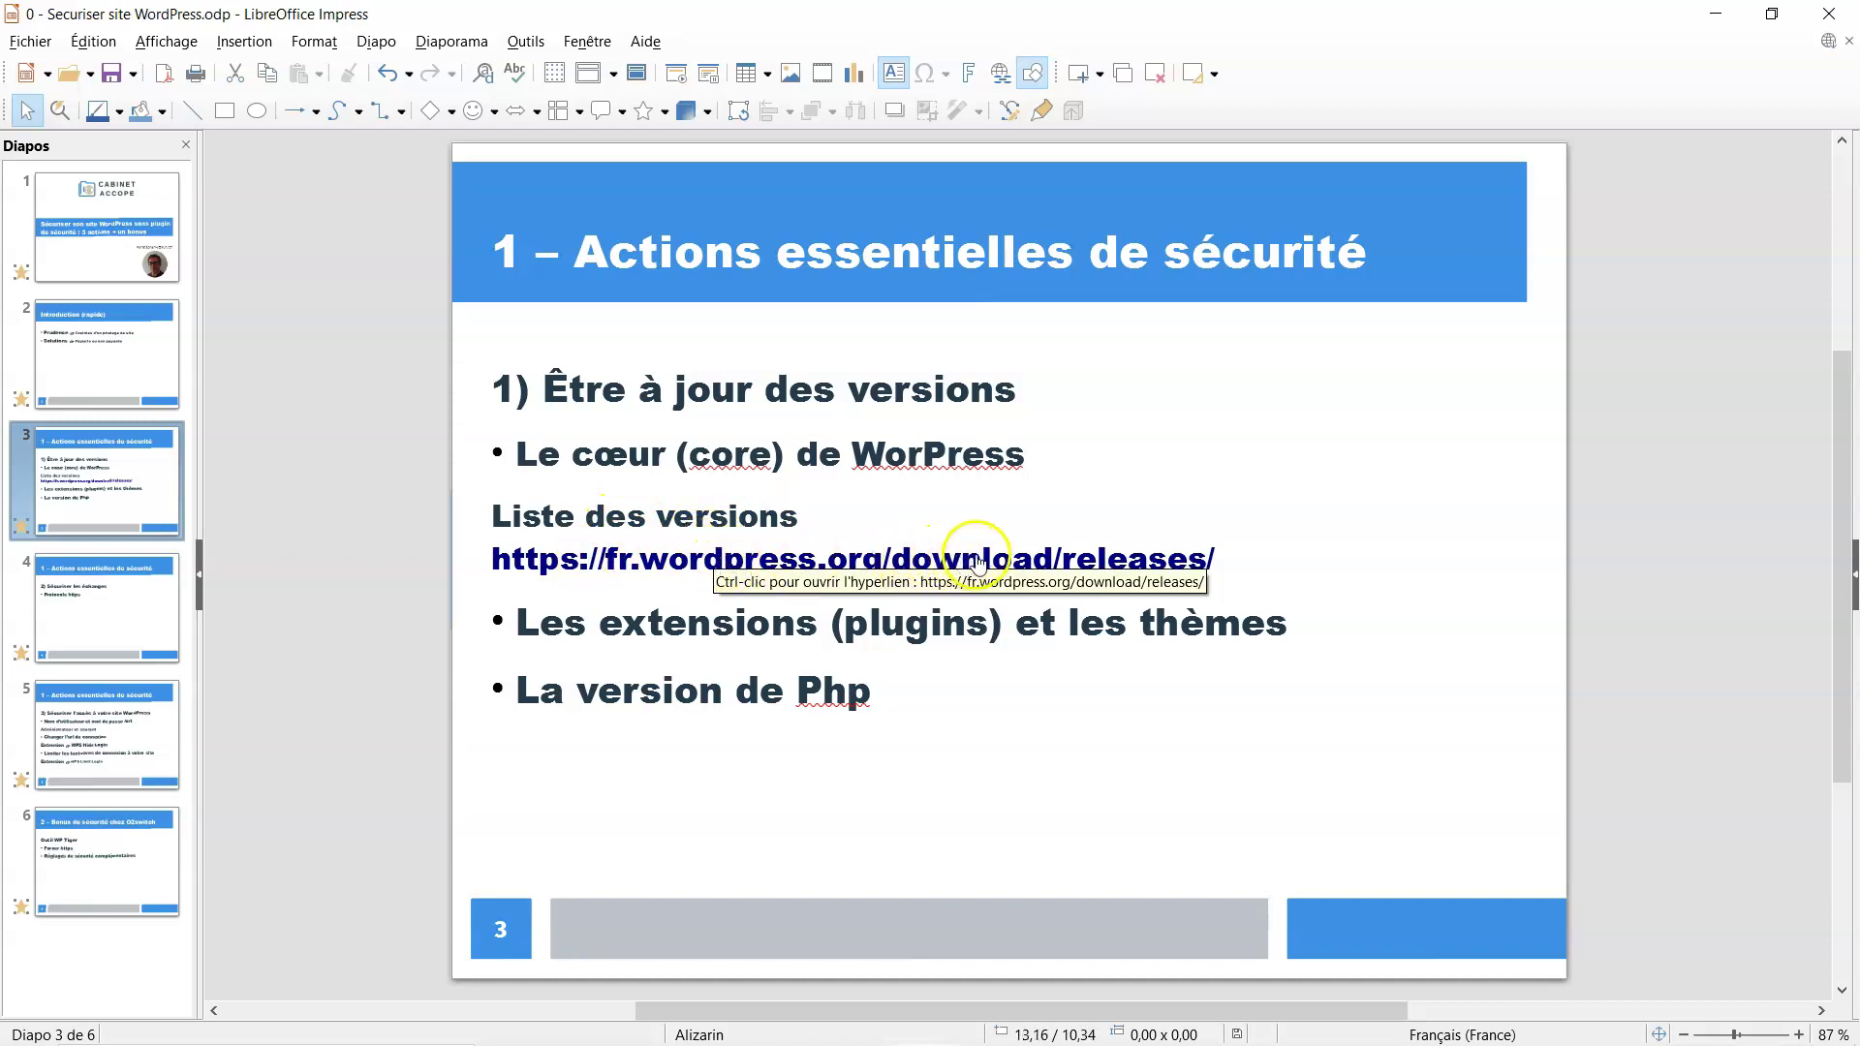
pyautogui.moveTo(901, 1041)
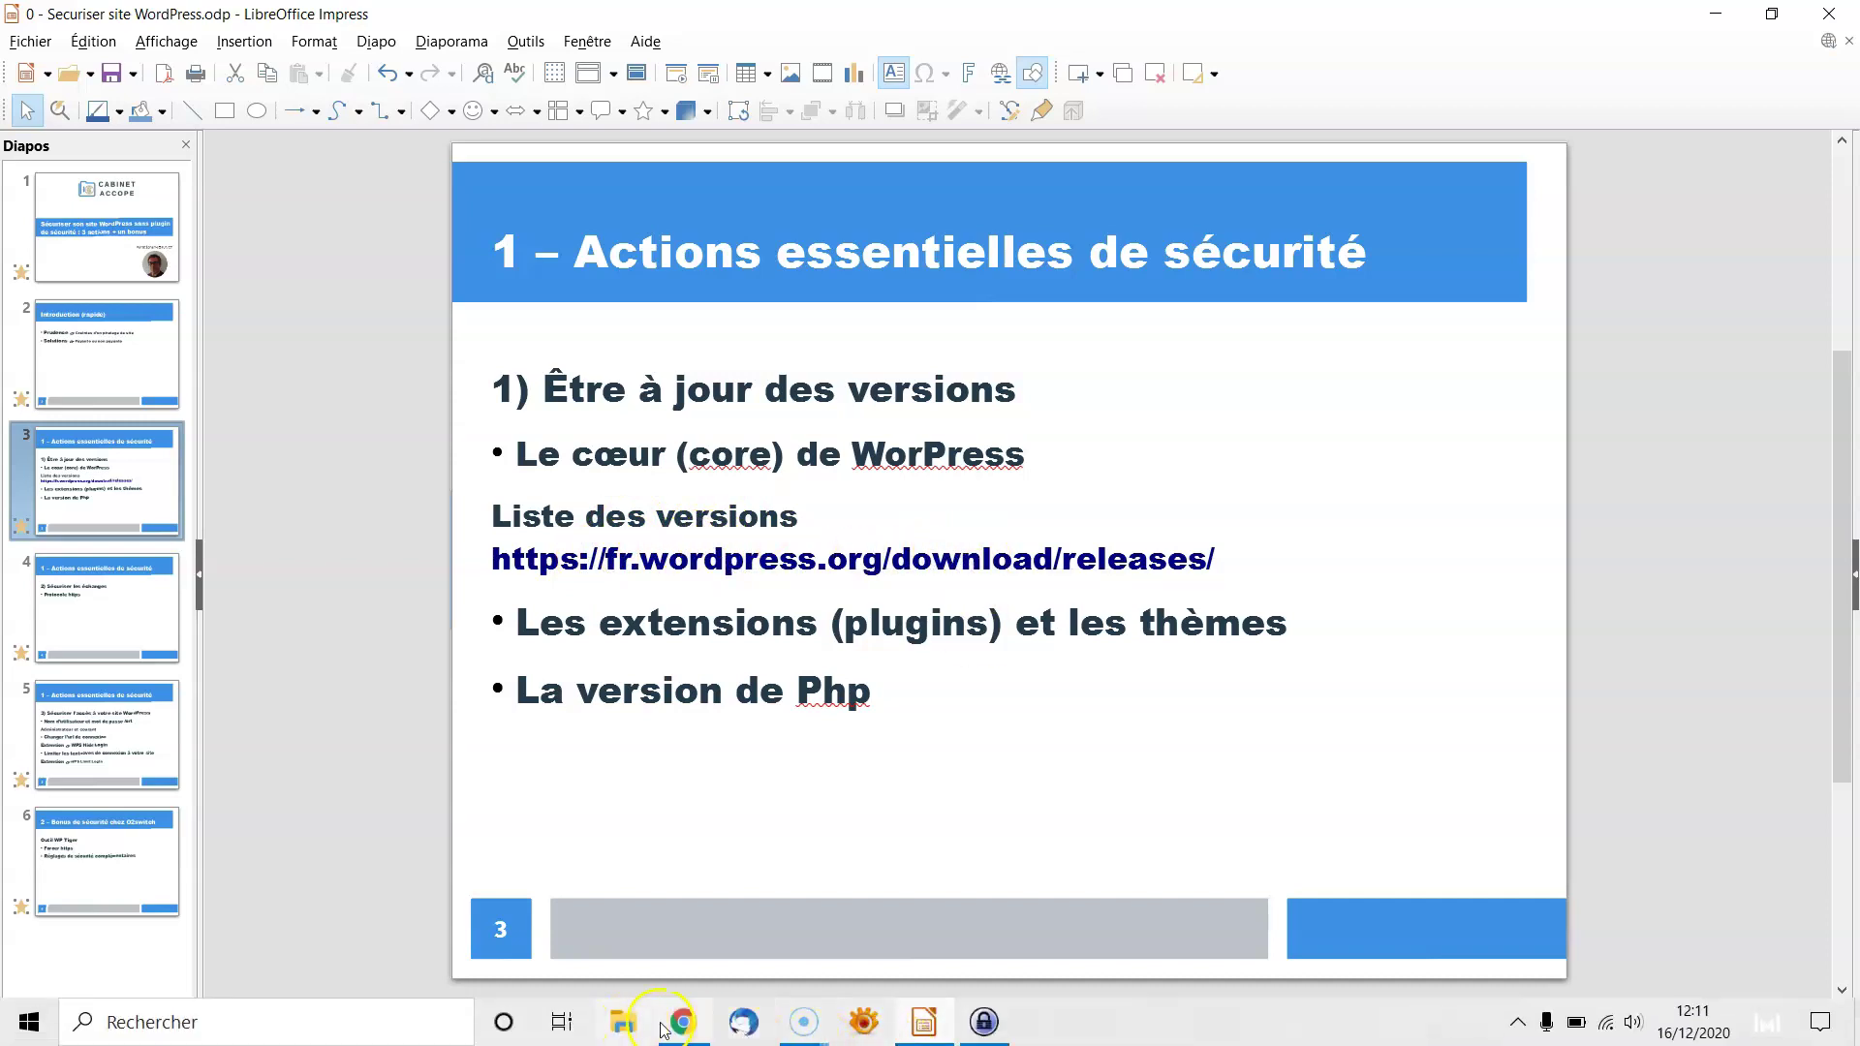
pyautogui.click(683, 1022)
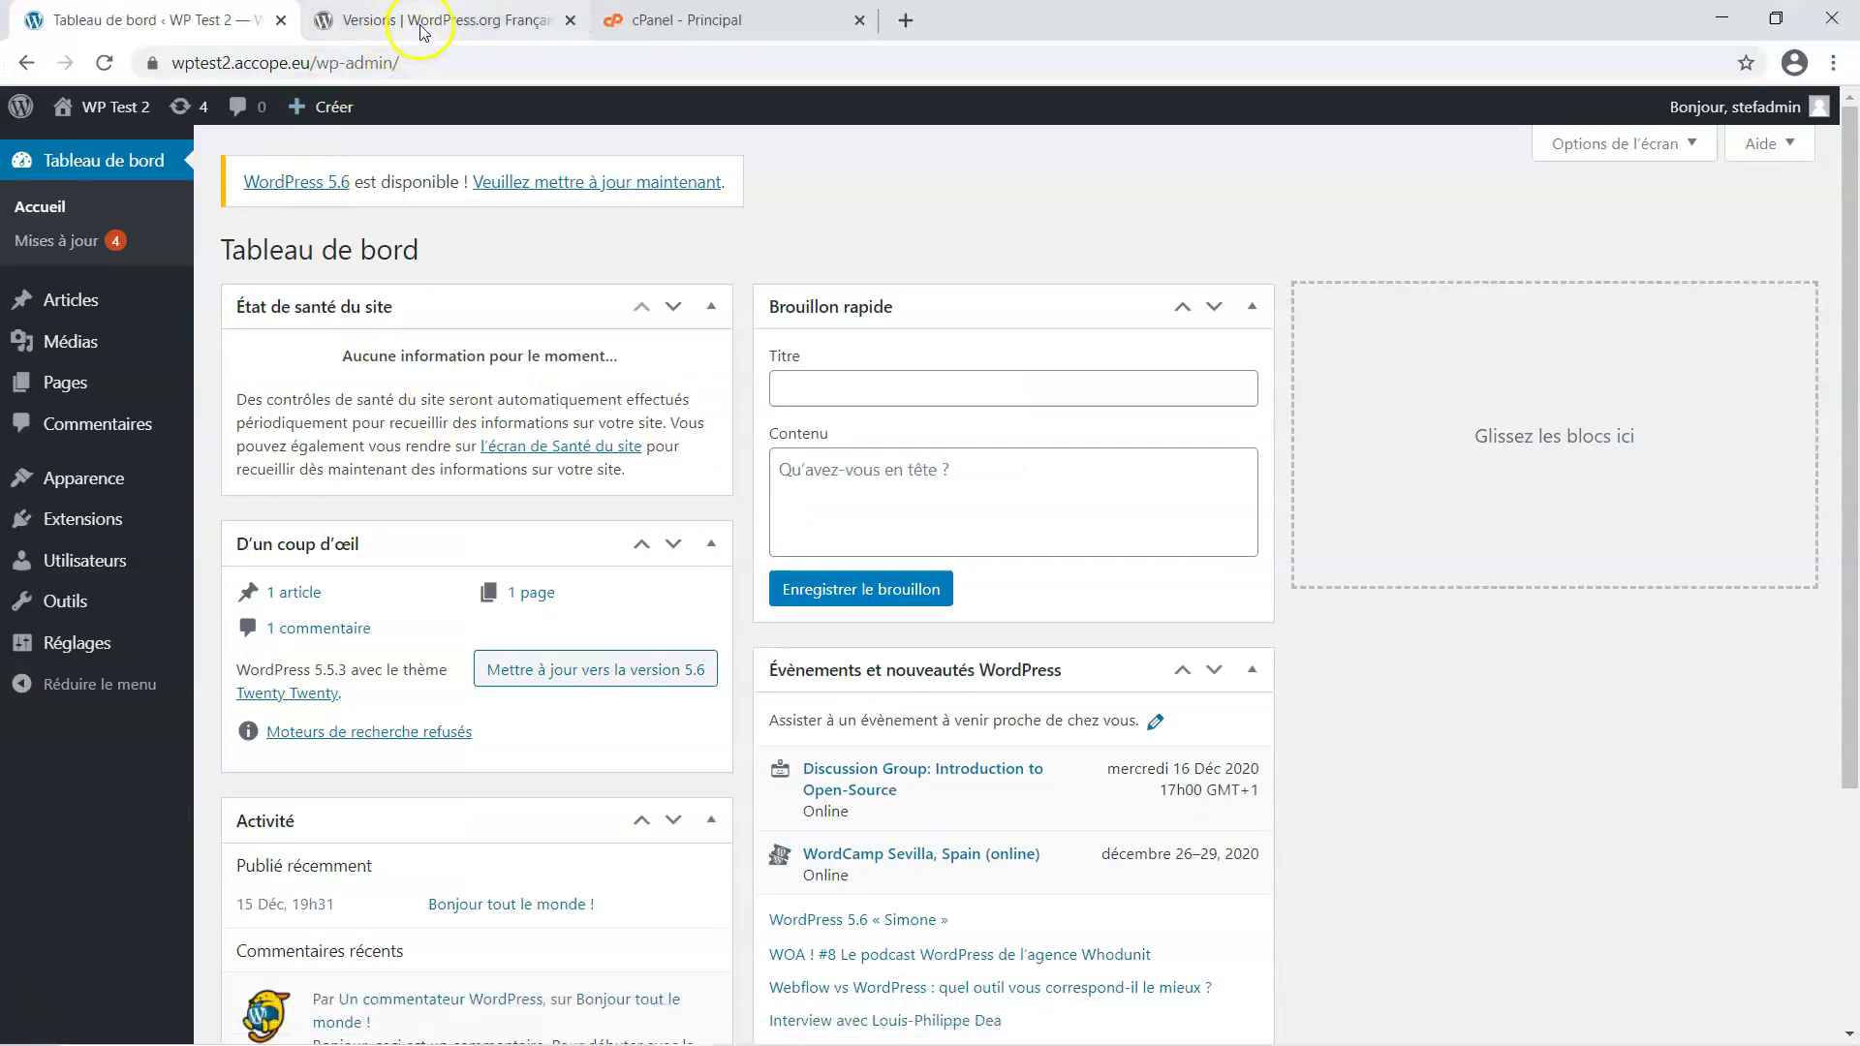
# Browse the WordPress.org French releases page: 5.6 is latest, 5.5.3 tops the 5.5 branch
pyautogui.click(422, 27)
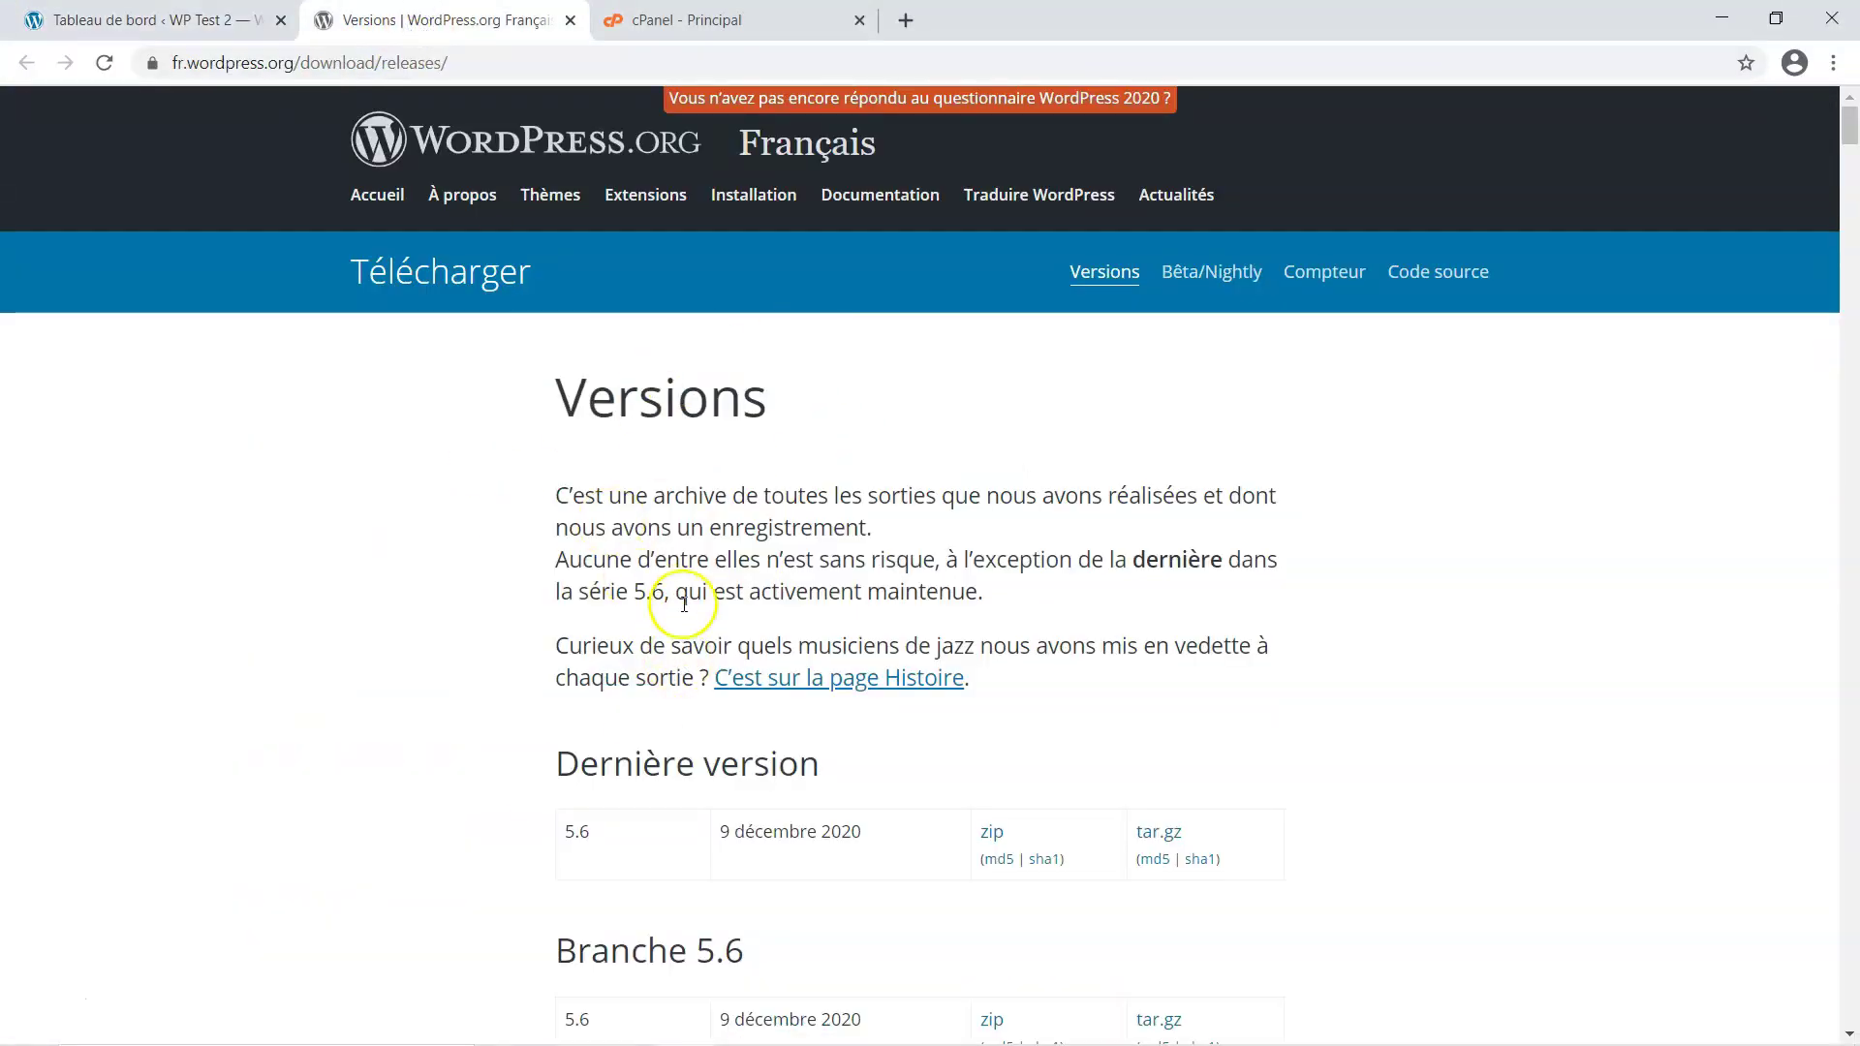
pyautogui.scroll(-2, 386, 810)
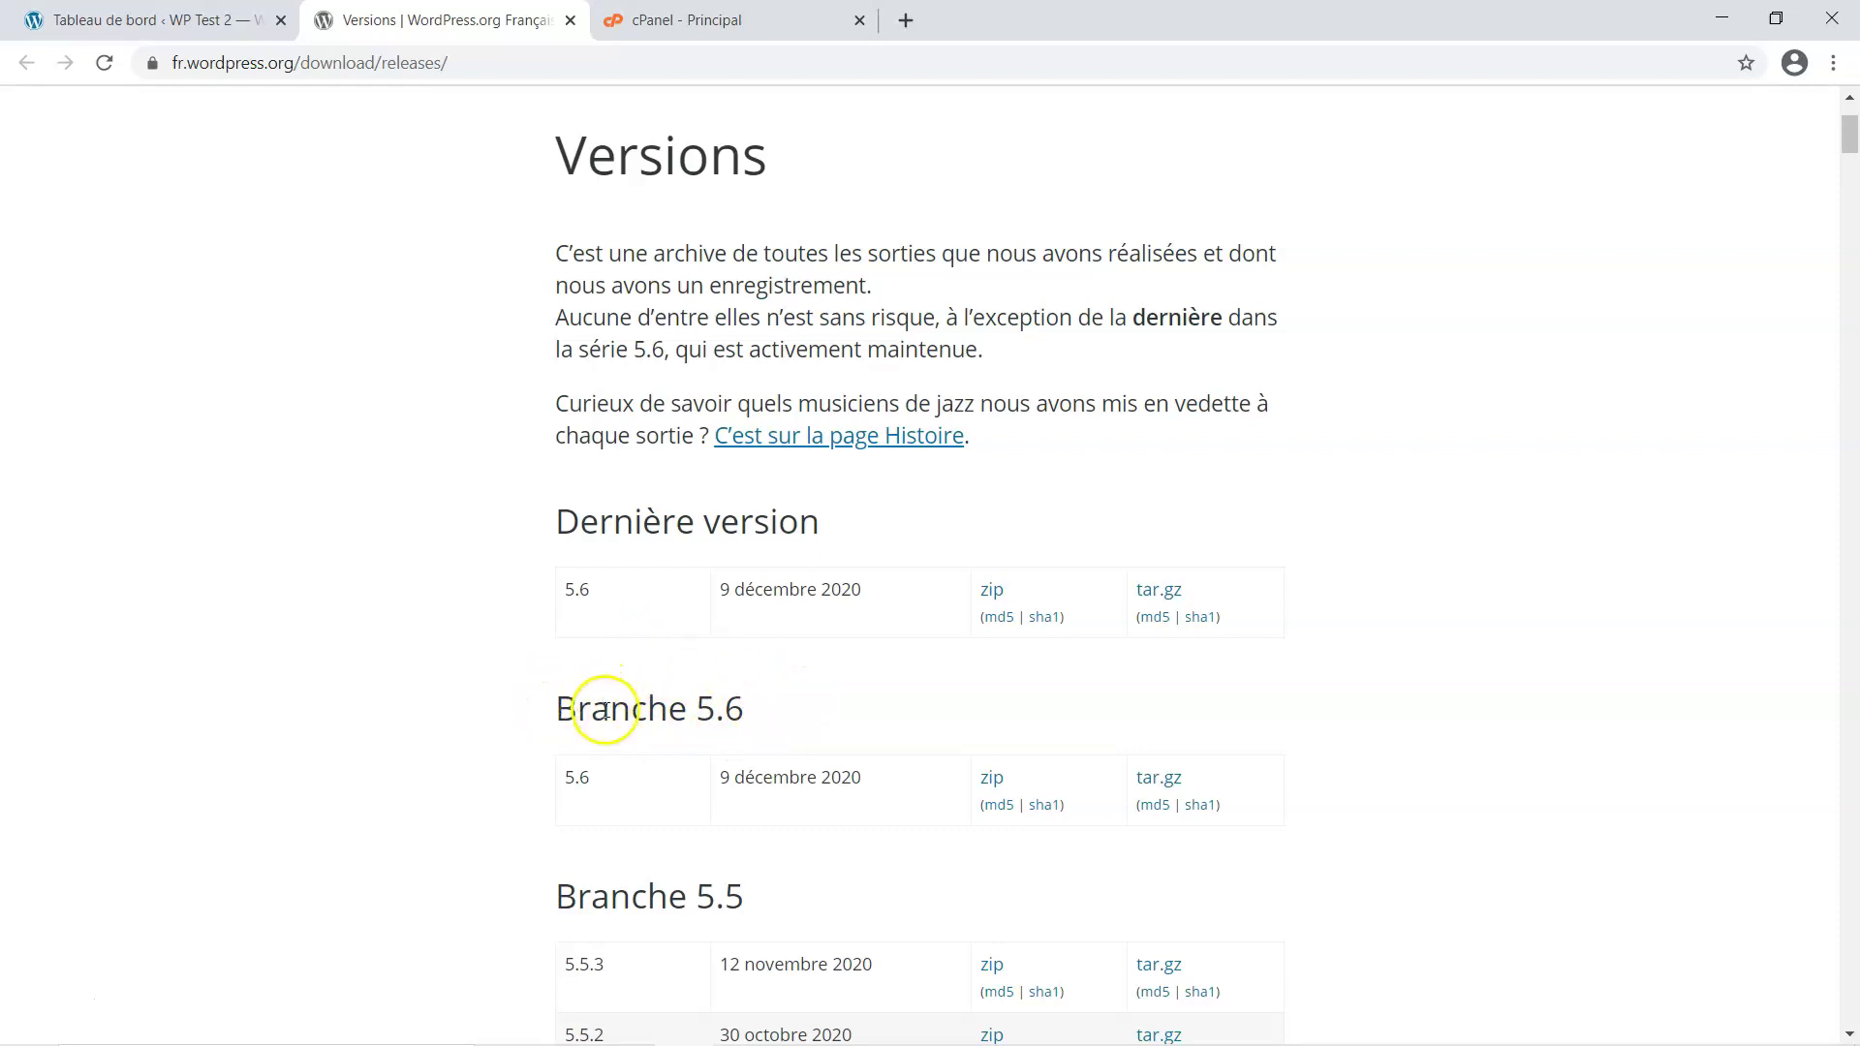
pyautogui.scroll(-3, 742, 707)
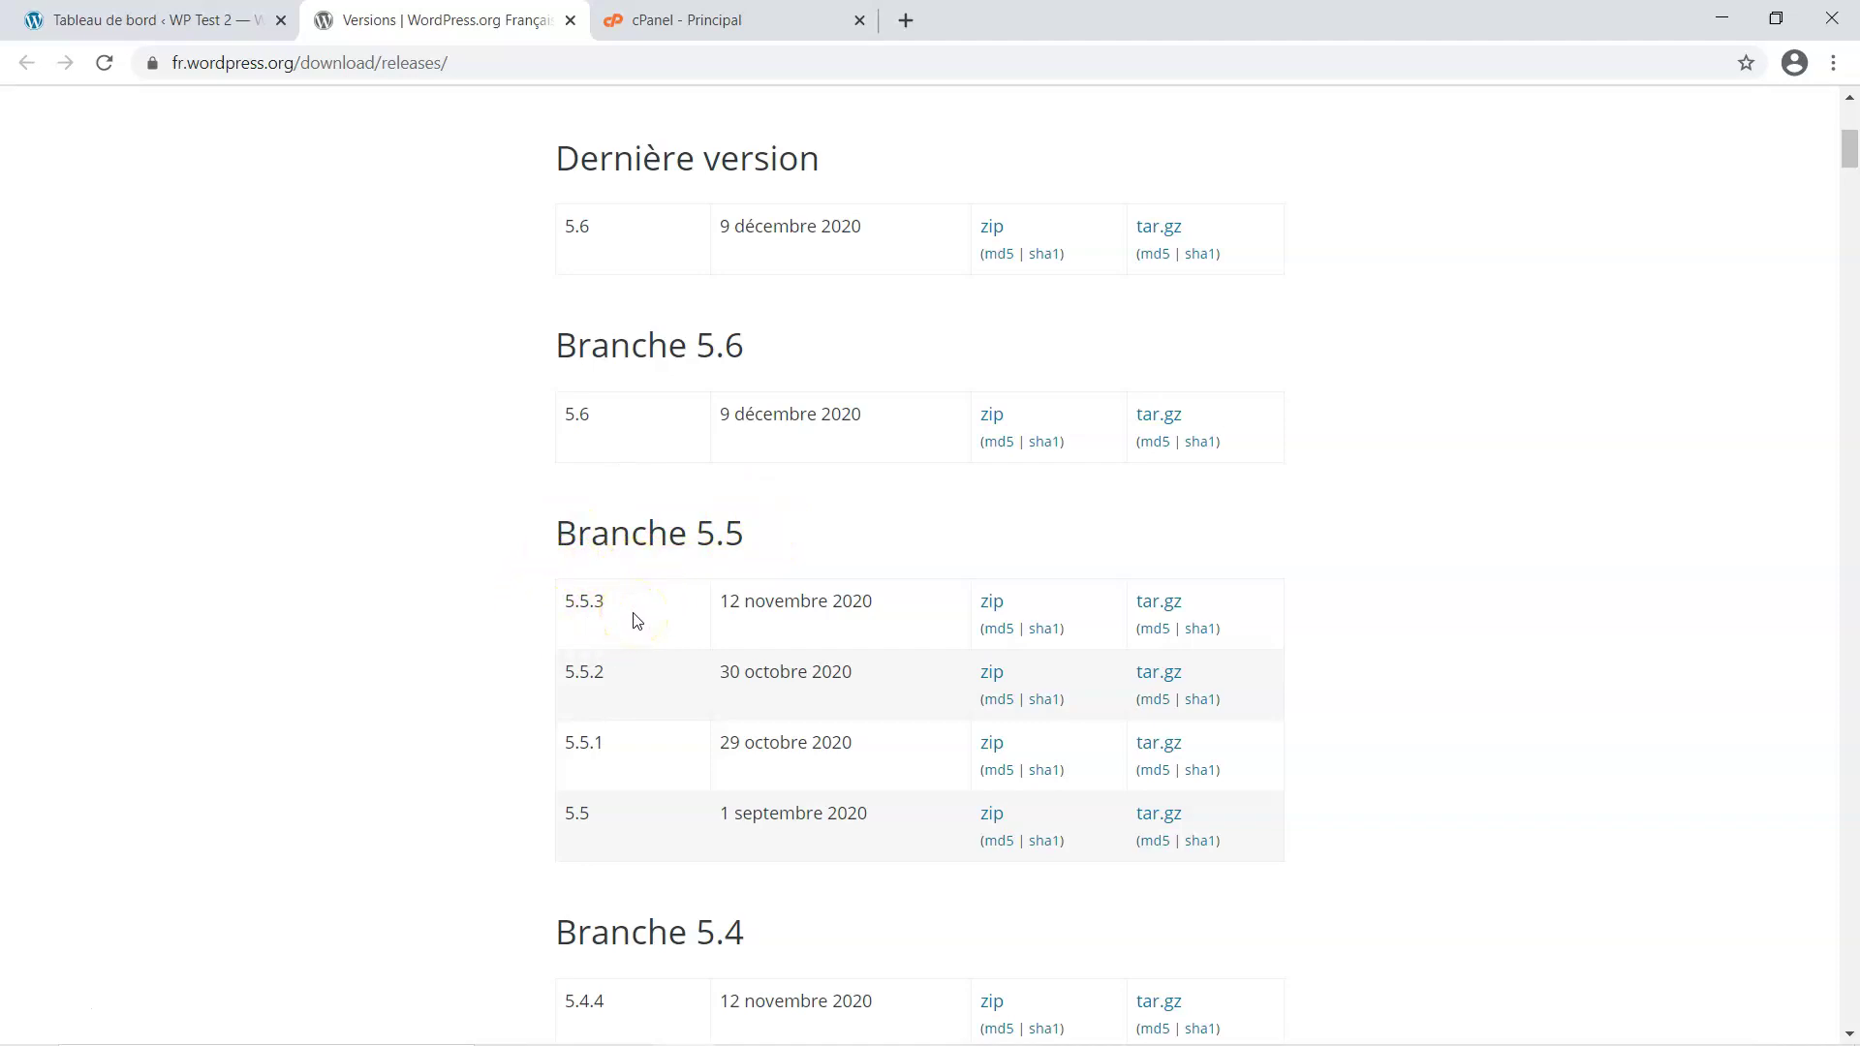
pyautogui.scroll(6, 274, 742)
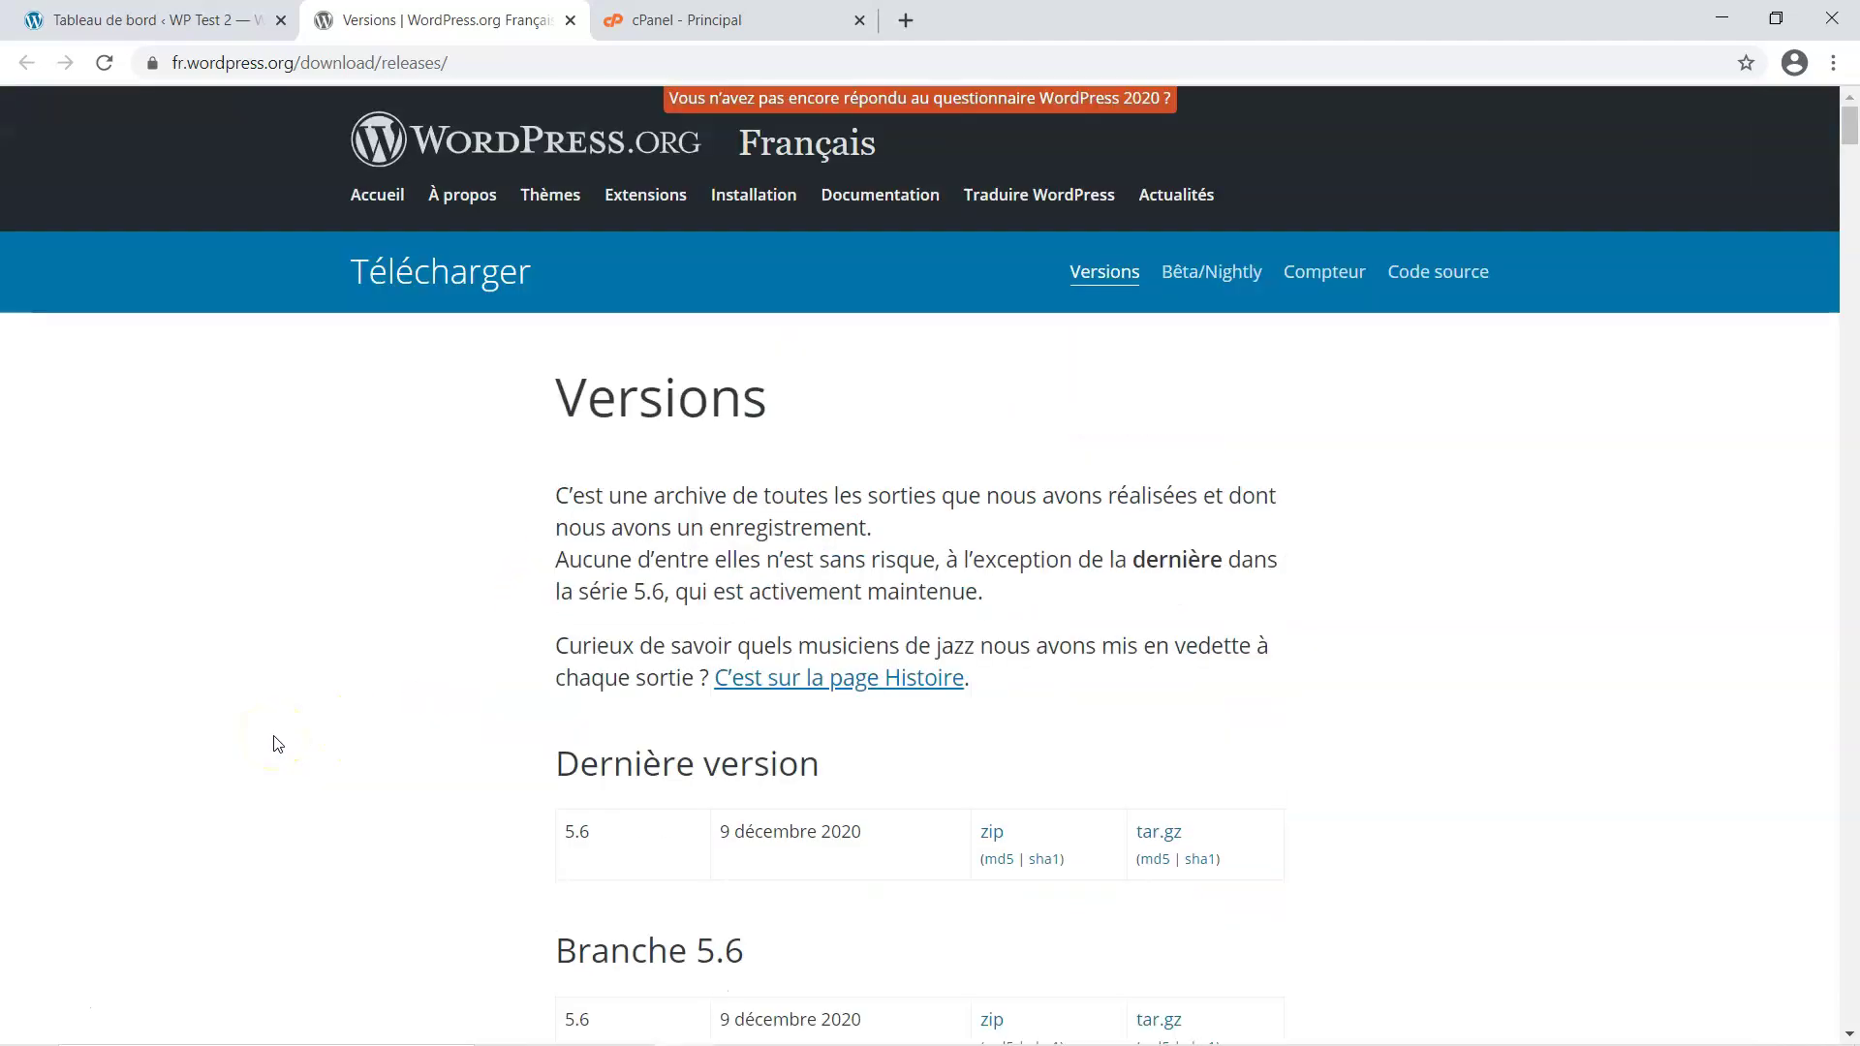
pyautogui.scroll(-6, 287, 763)
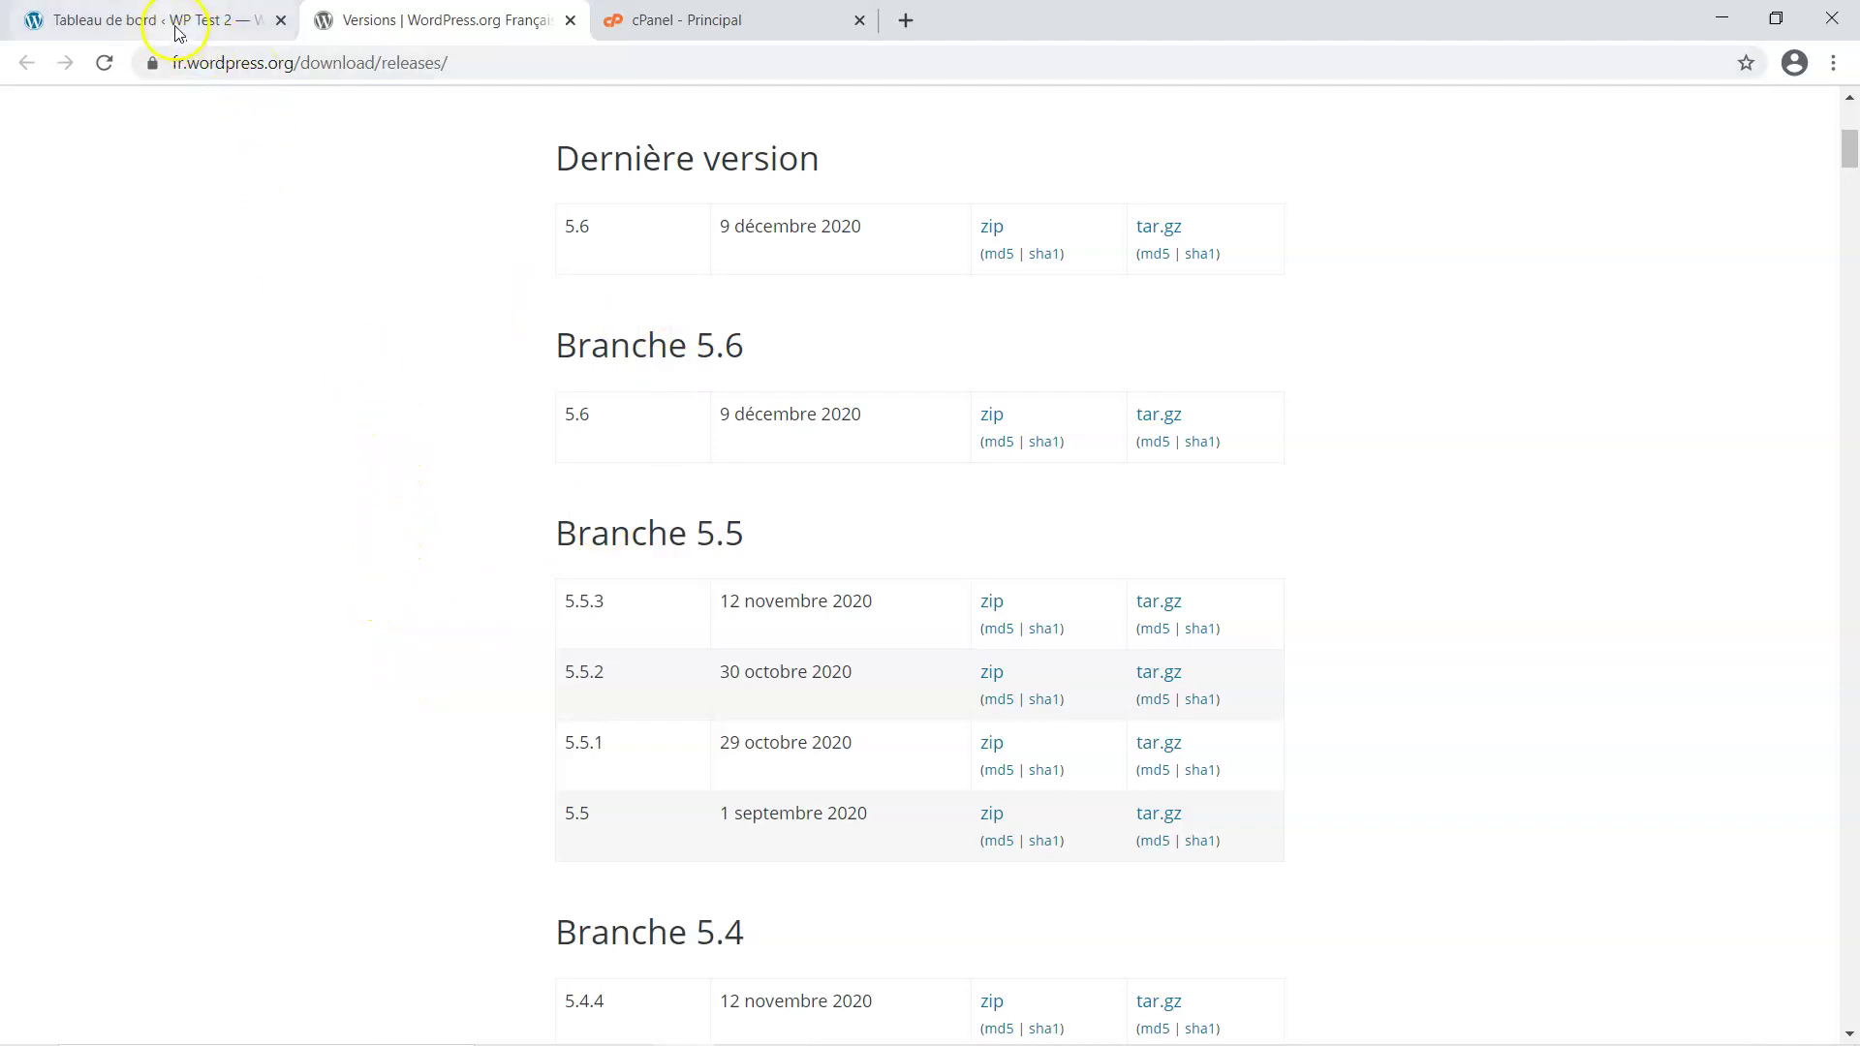
# Glance at the Impress slide, then return to the WP Test 2 admin dashboard in Chrome
pyautogui.moveTo(842, 1013)
pyautogui.click(925, 1019)
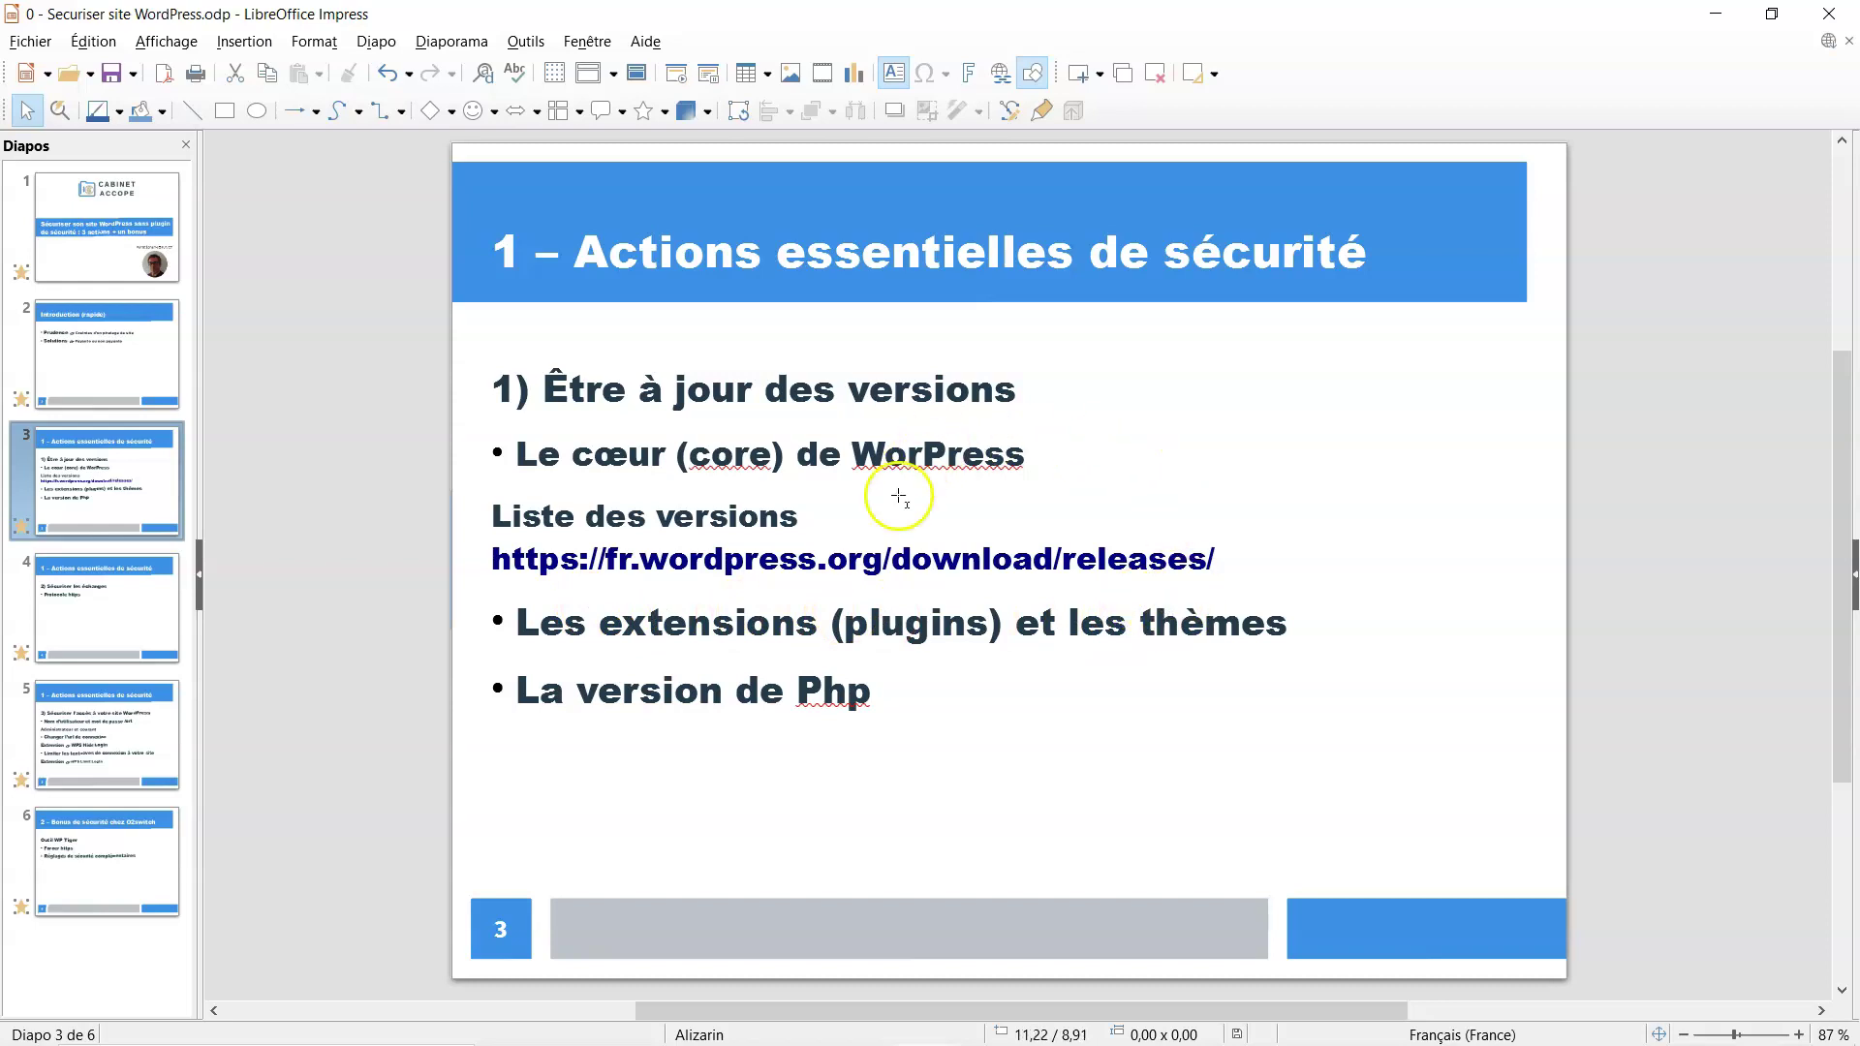
pyautogui.moveTo(888, 1031)
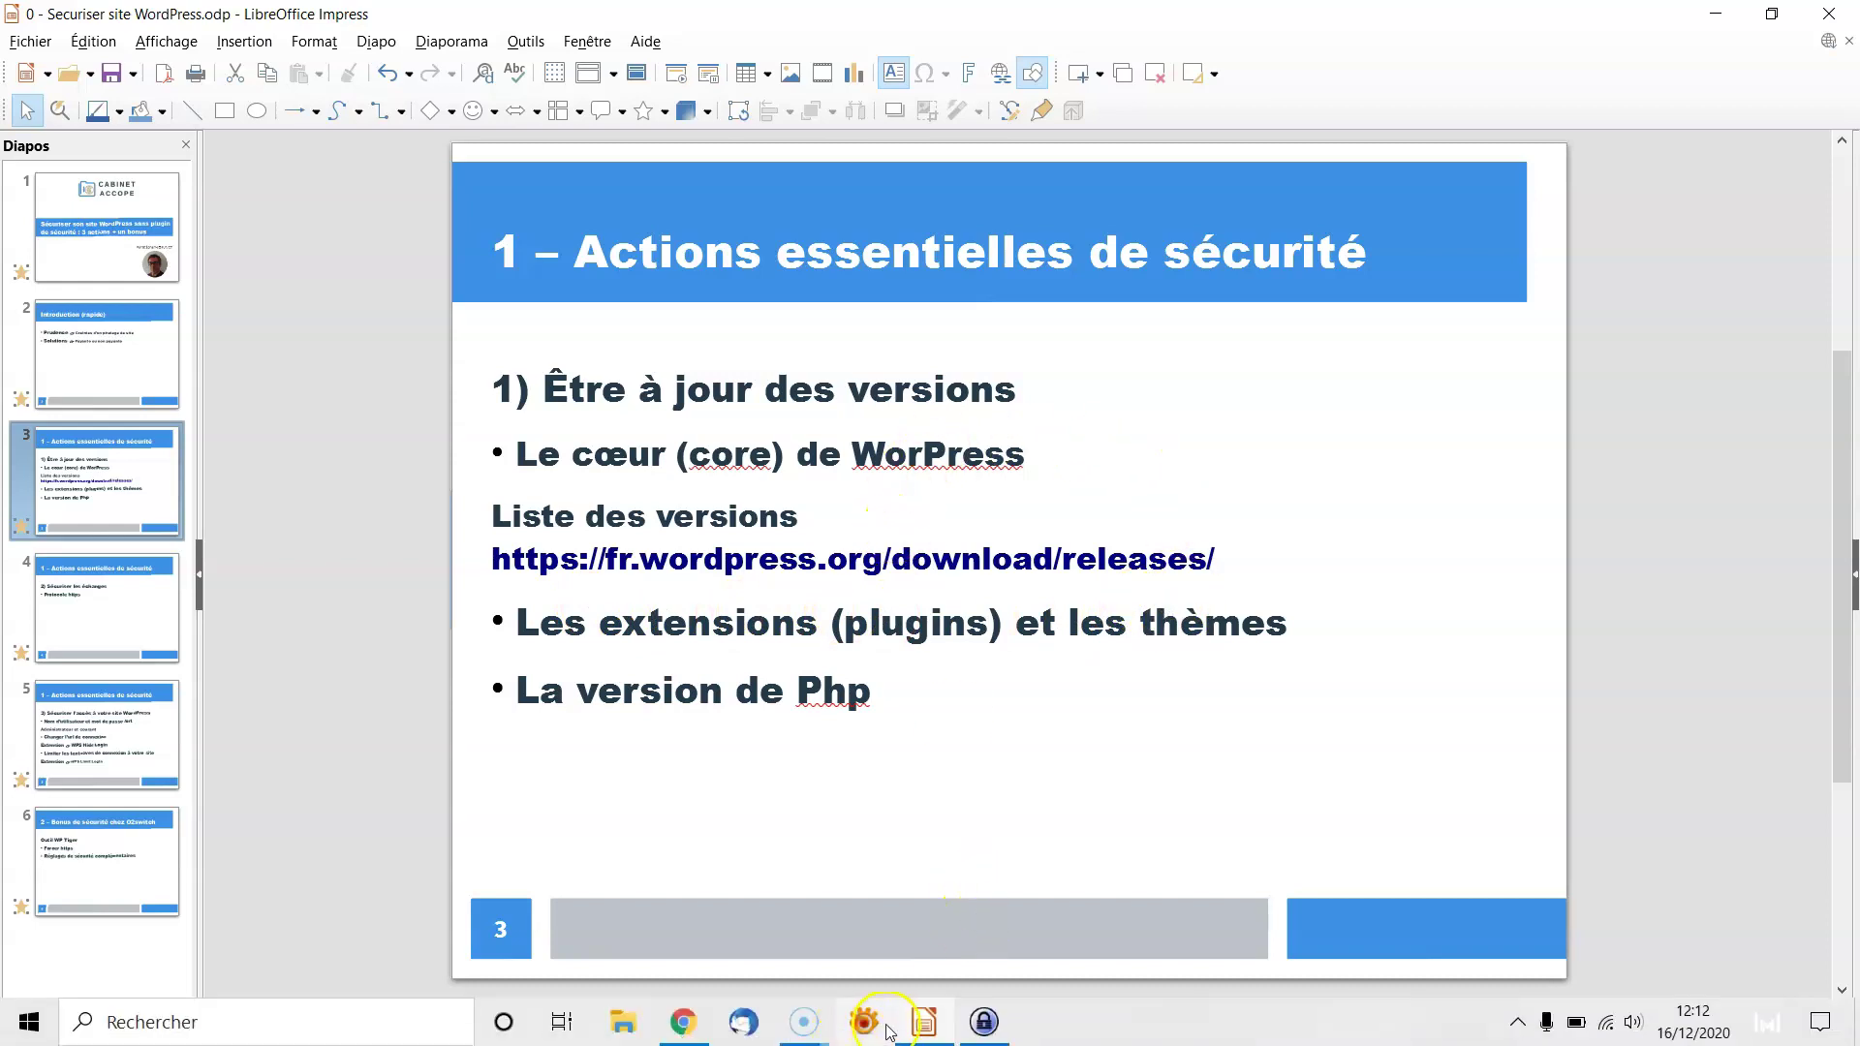
pyautogui.click(685, 1022)
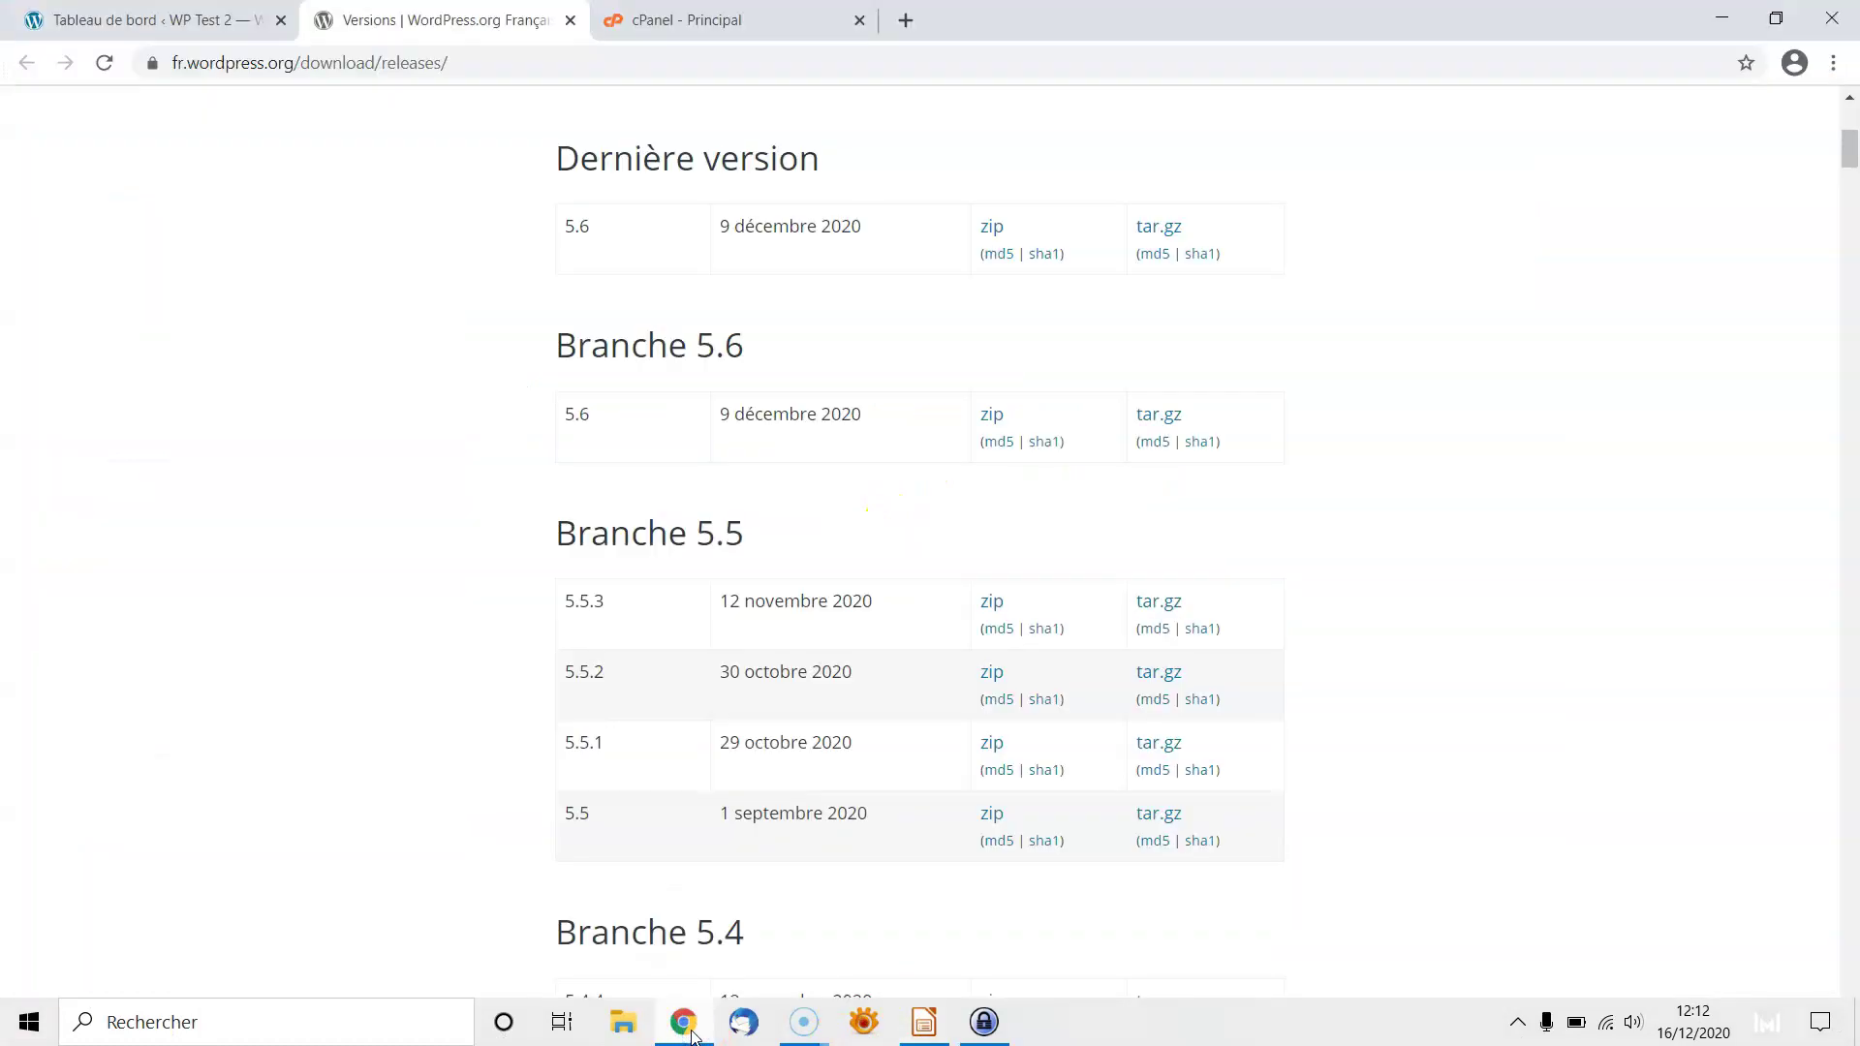
pyautogui.click(138, 22)
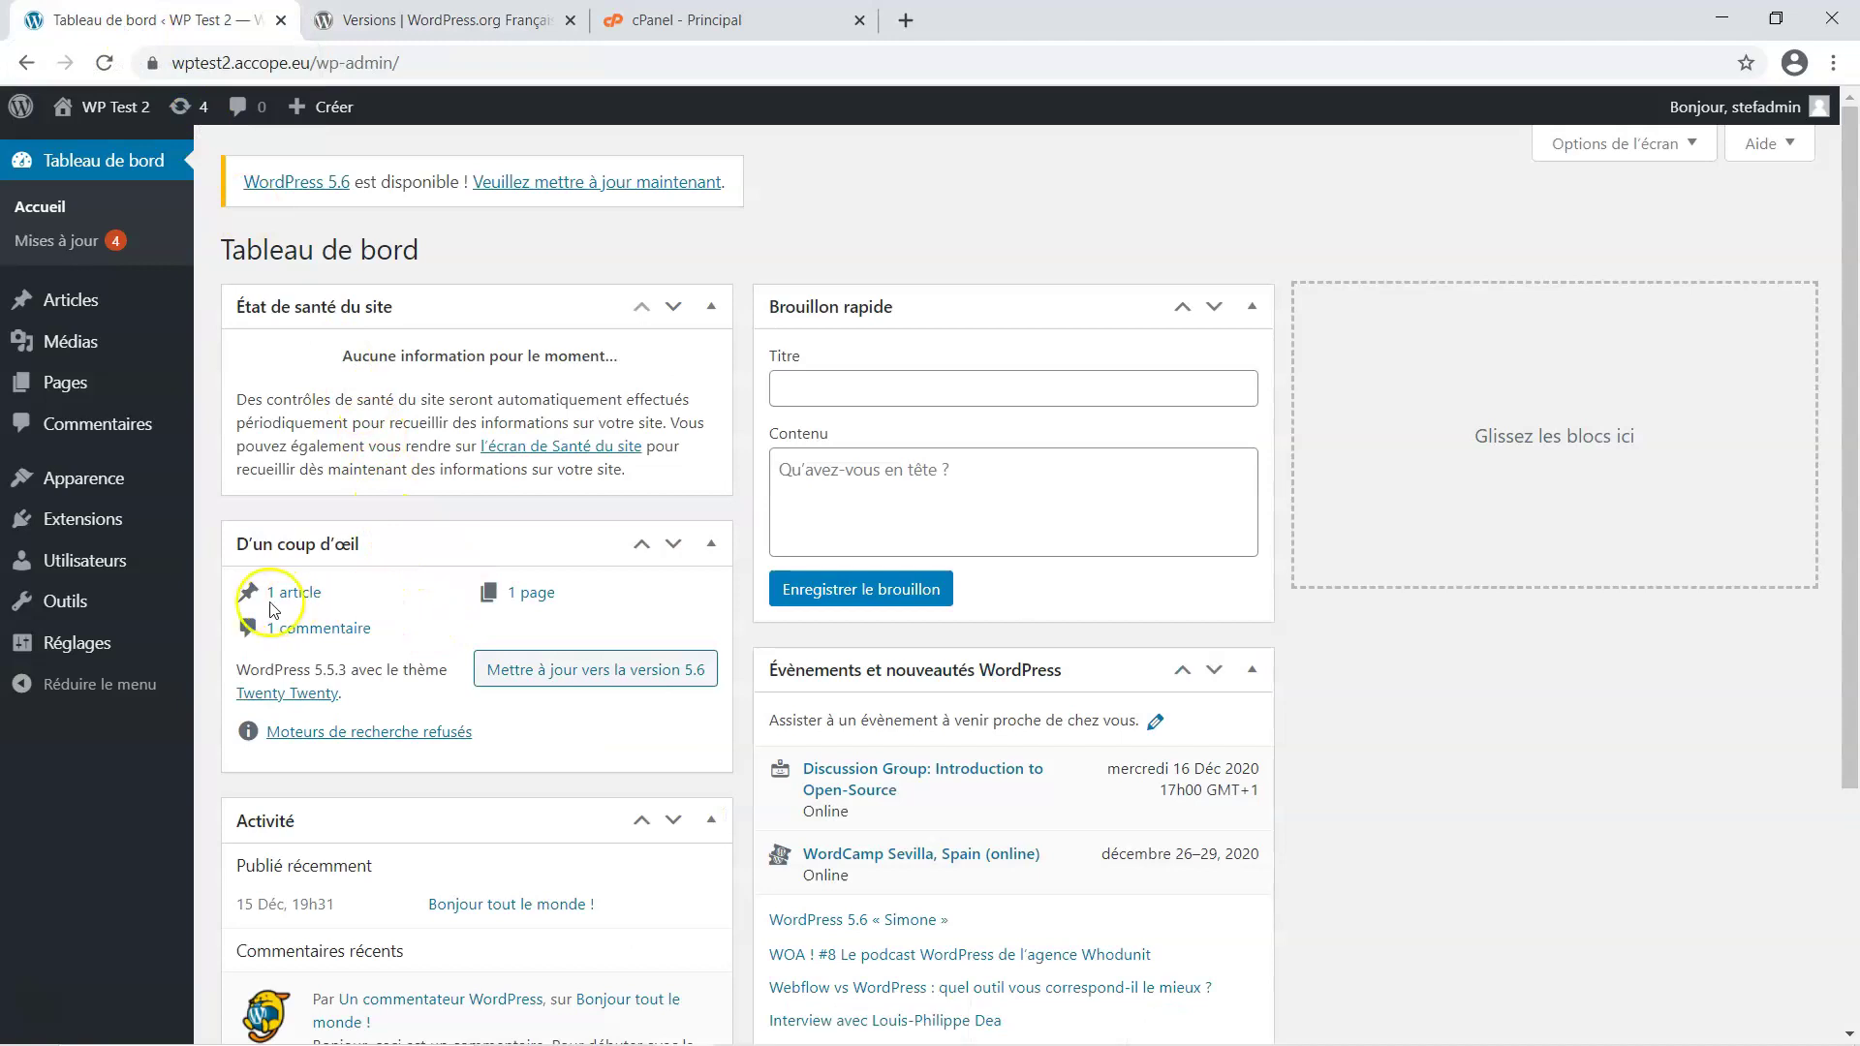
# Check the installed plugins (Akismet Anti-Spam, Hello Dolly, both inactive), then go to Appearance > Themes
pyautogui.moveTo(103, 528)
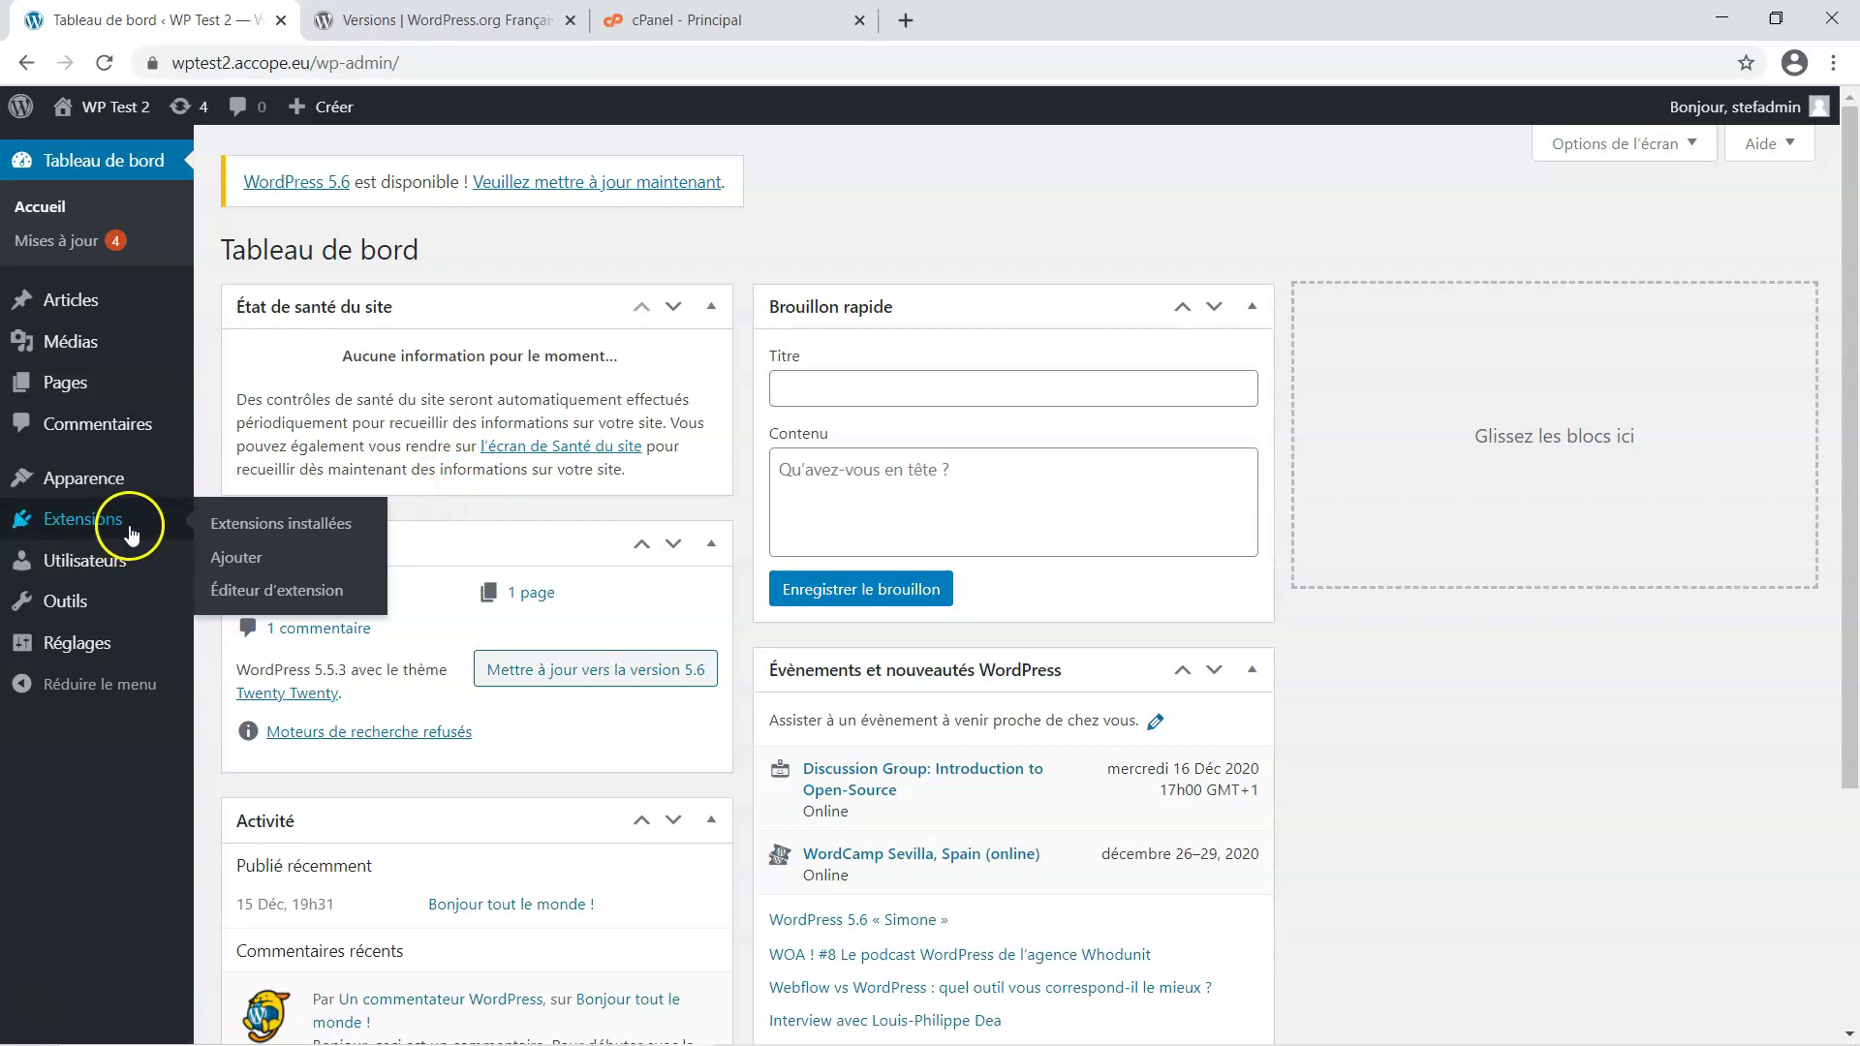
pyautogui.click(241, 525)
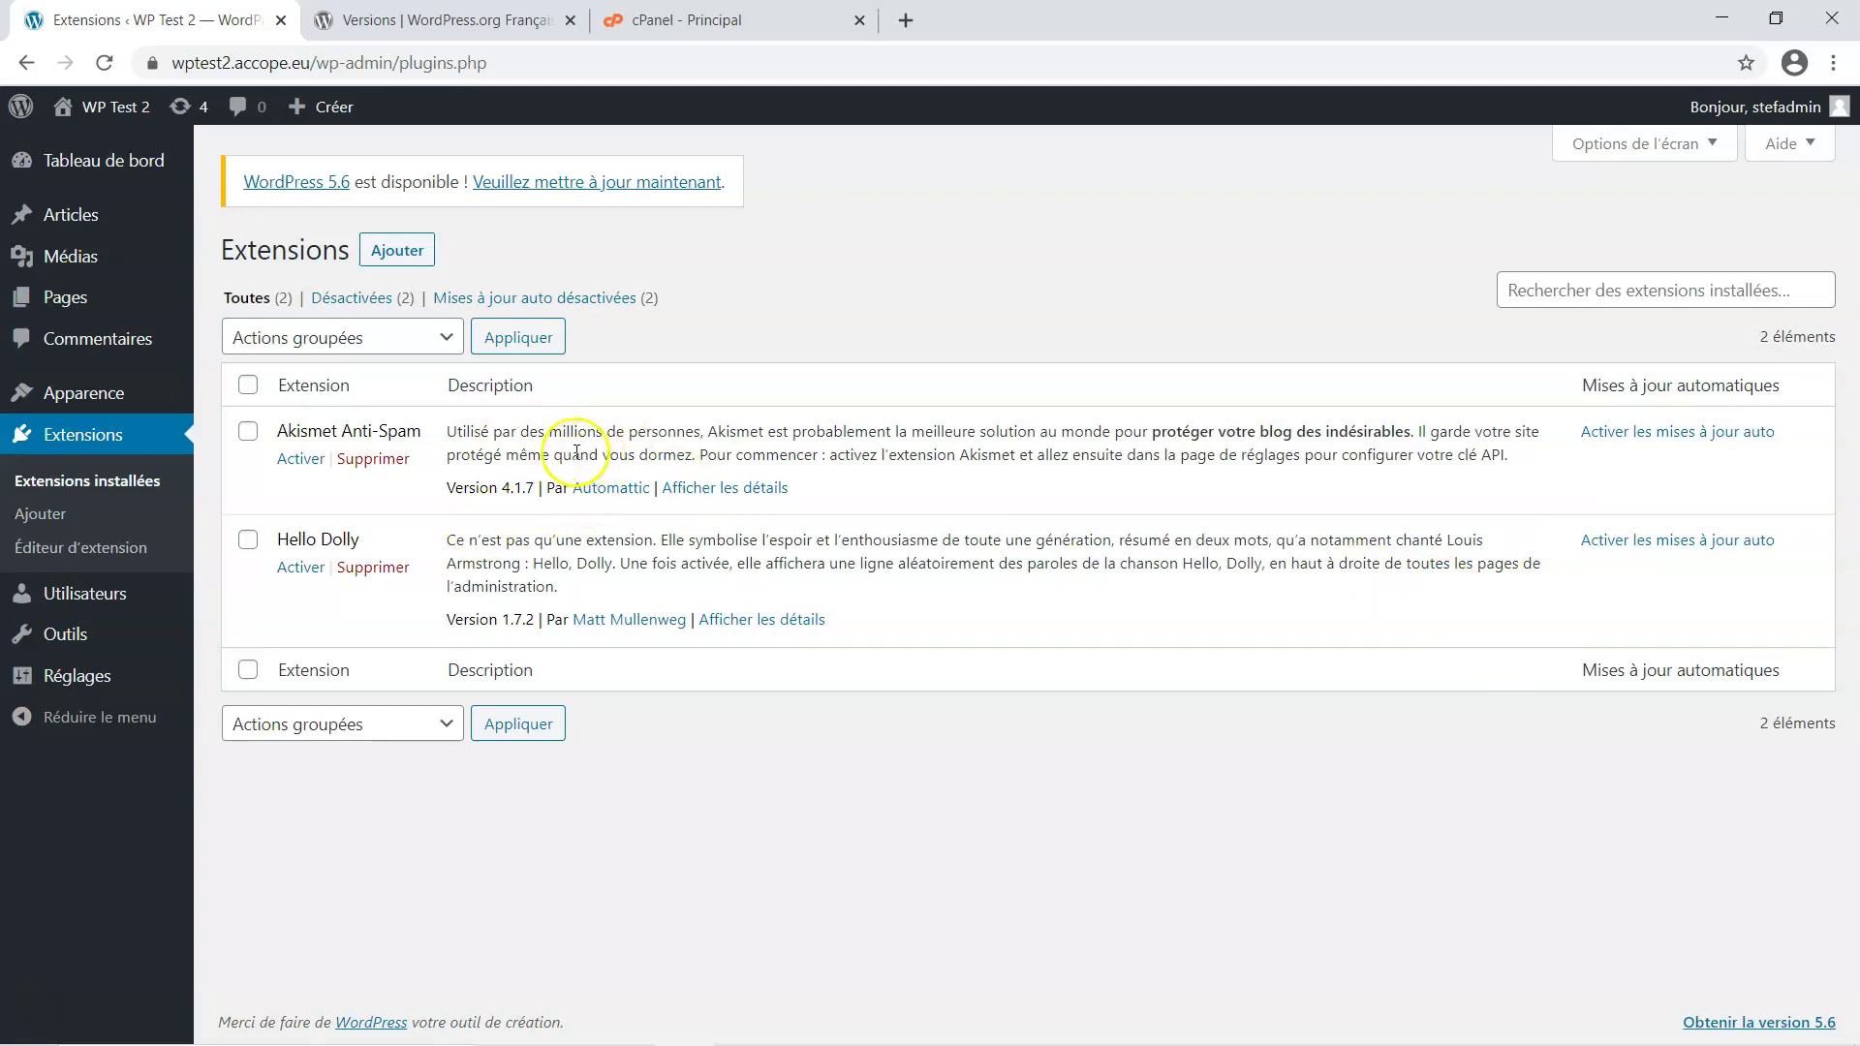
pyautogui.moveTo(100, 392)
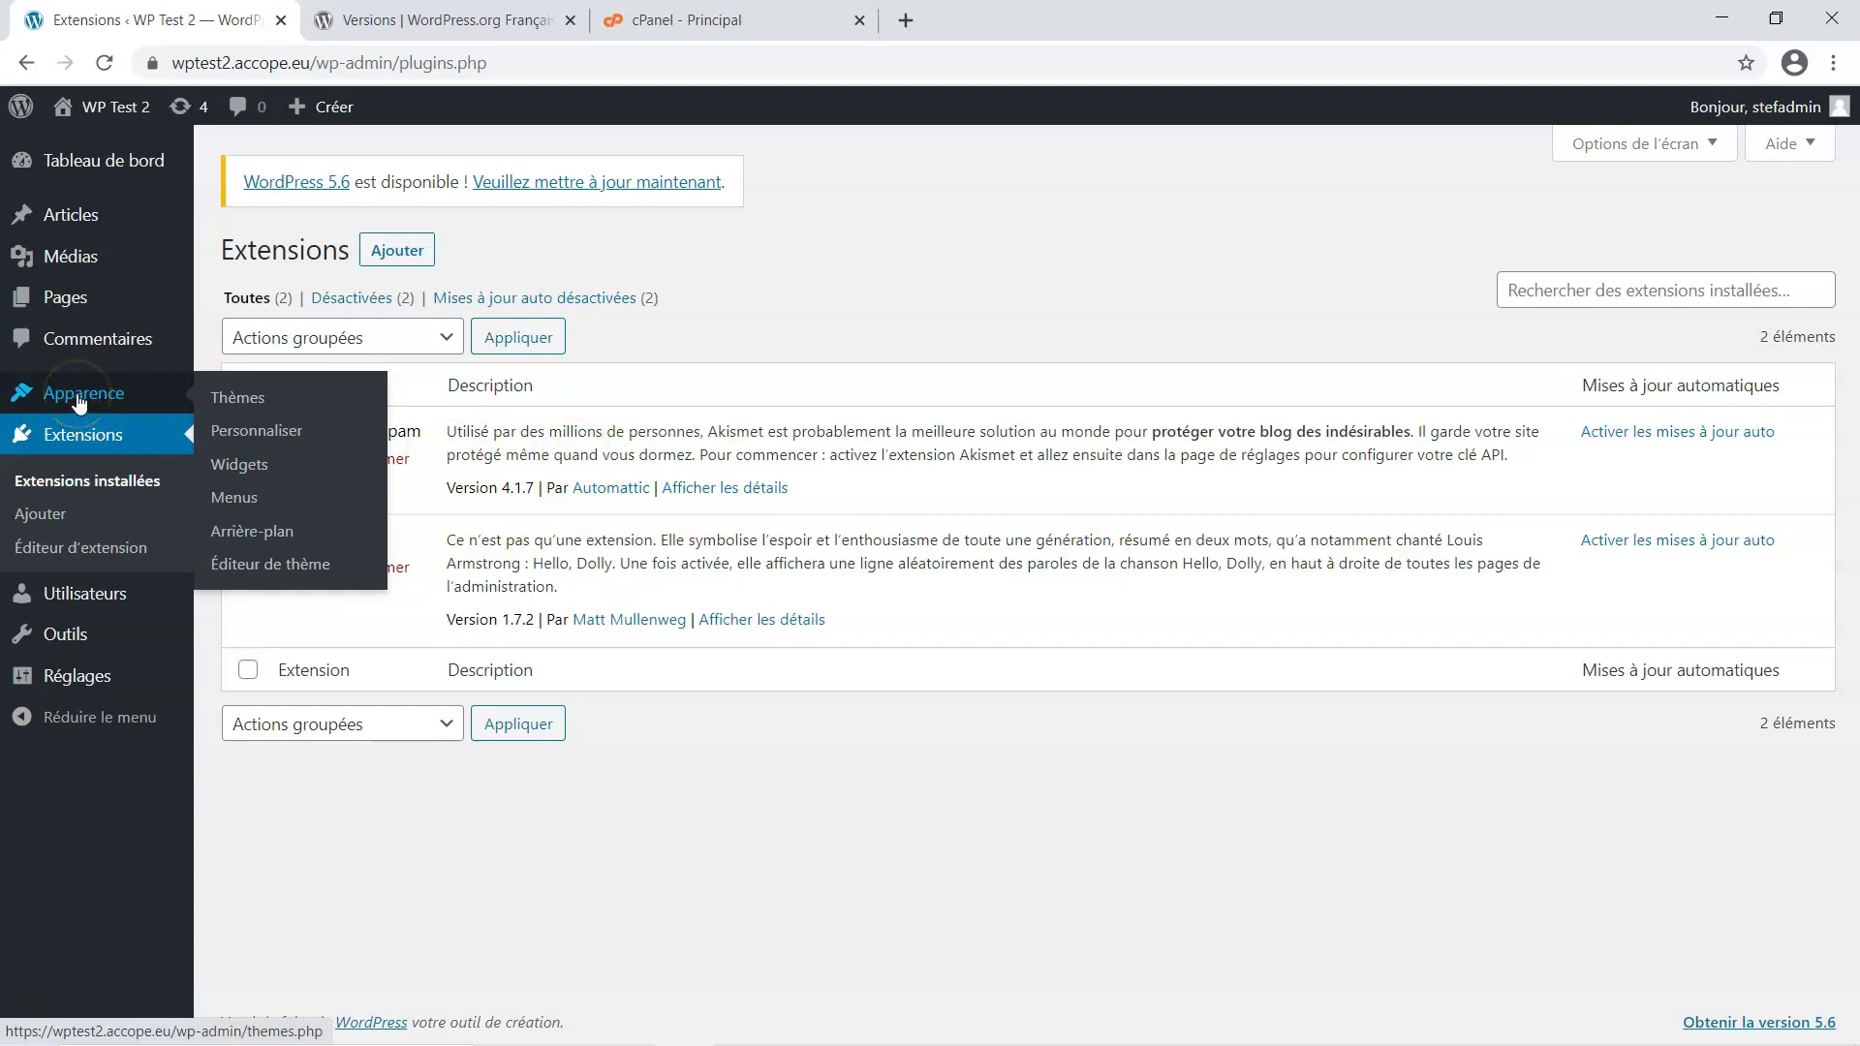
pyautogui.click(230, 398)
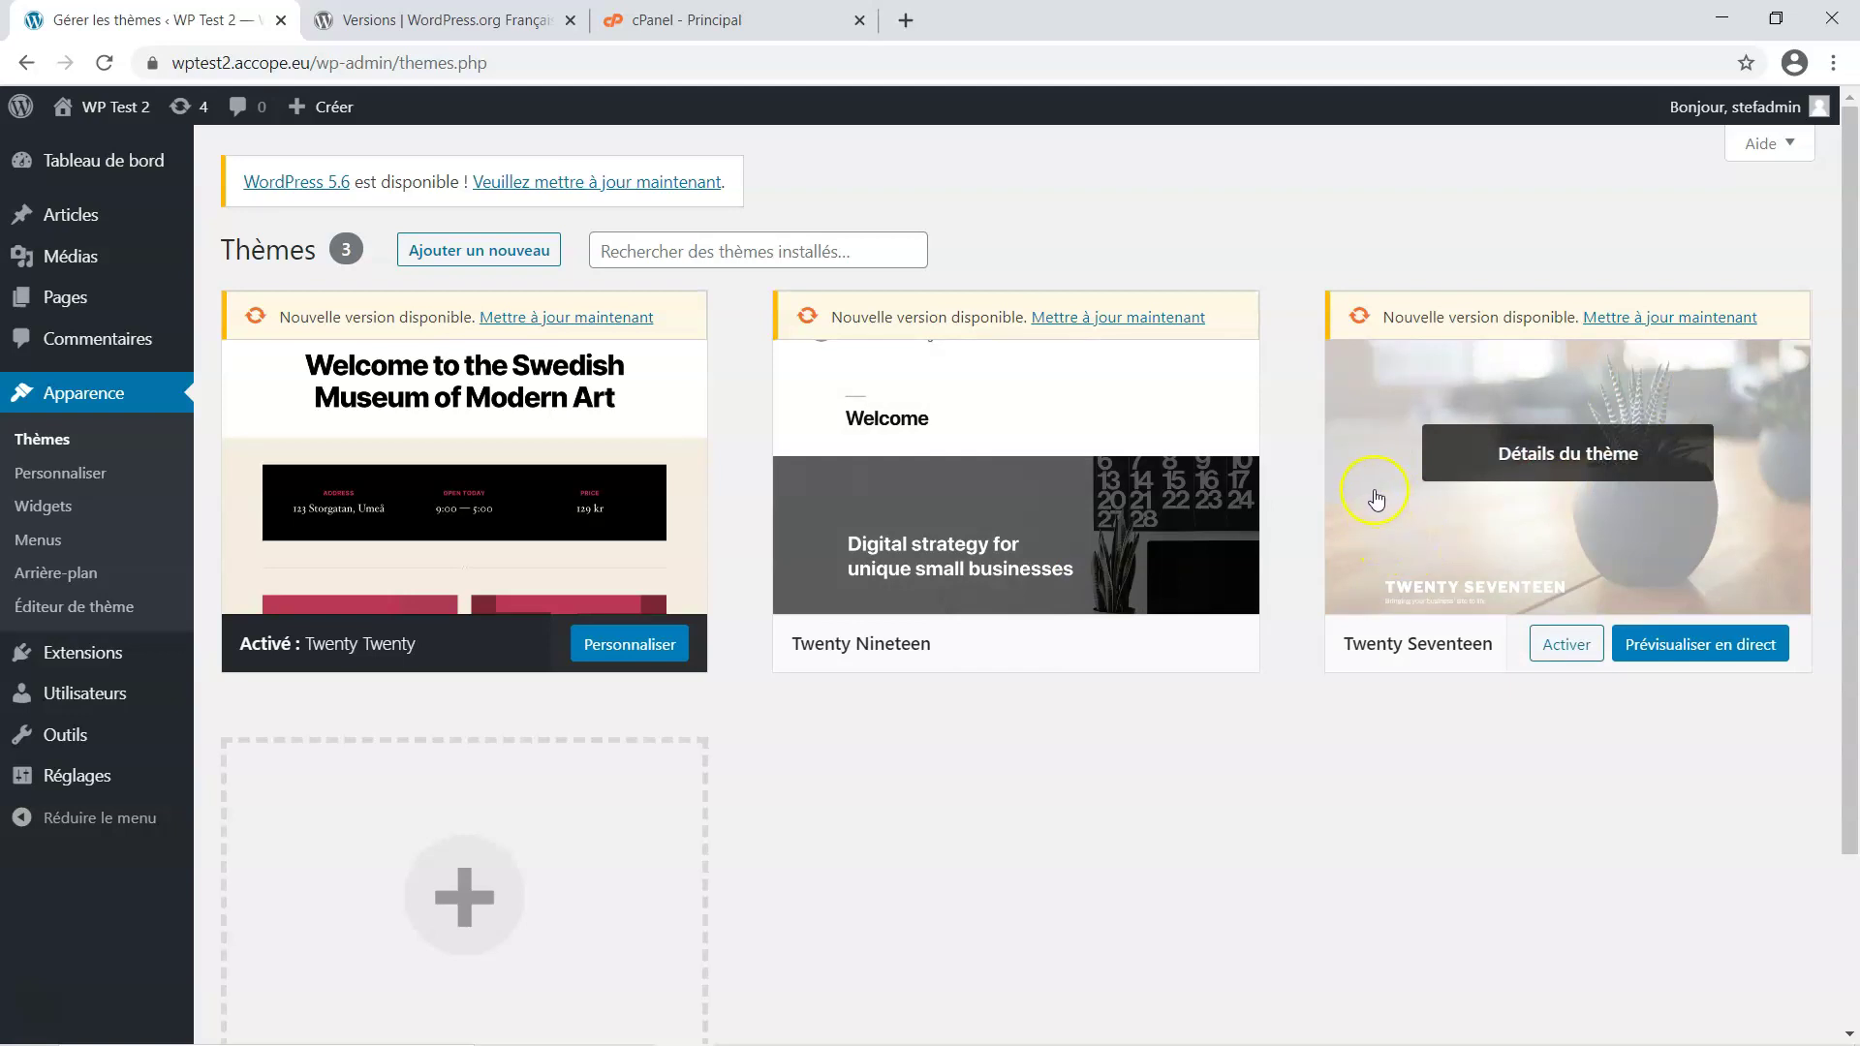
# Show the Twenty Seventeen theme details: version 2.4 installed, 2.5 available
pyautogui.click(1373, 499)
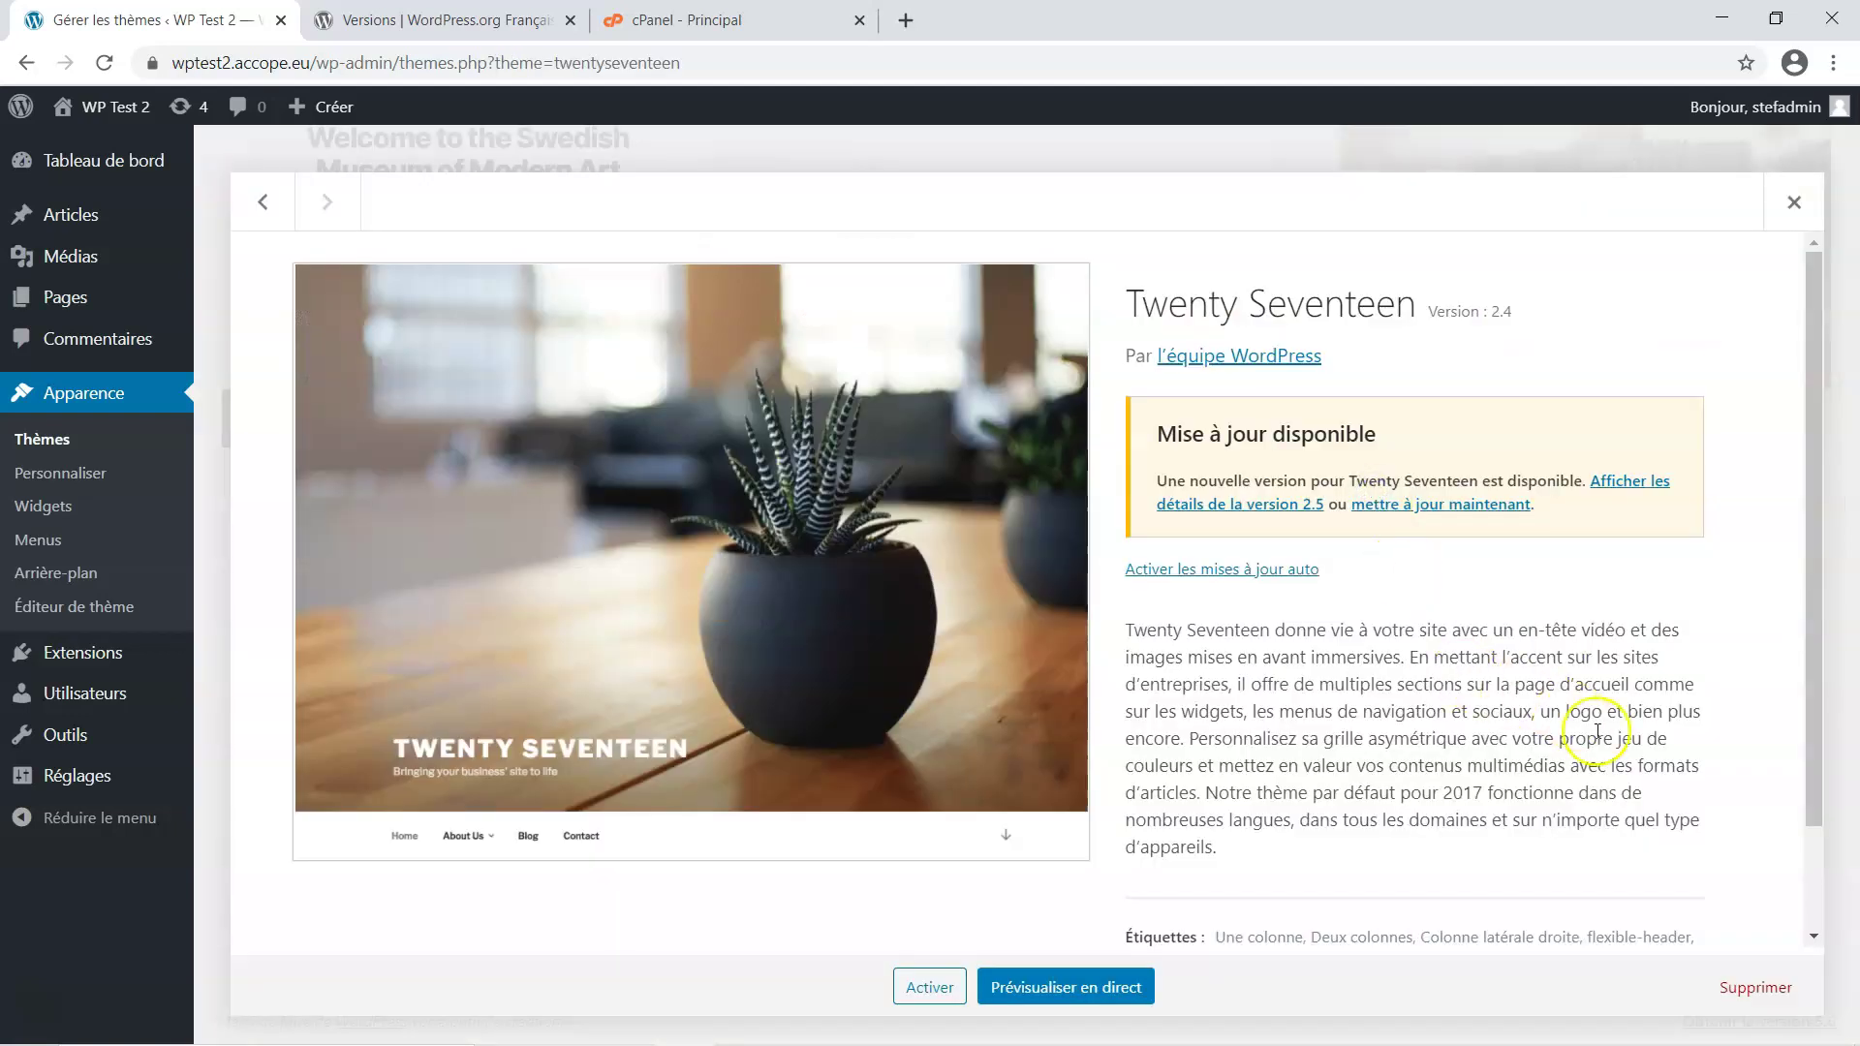
# Delete the unused Twenty Seventeen and Twenty Nineteen themes, confirming each deletion
pyautogui.click(1765, 988)
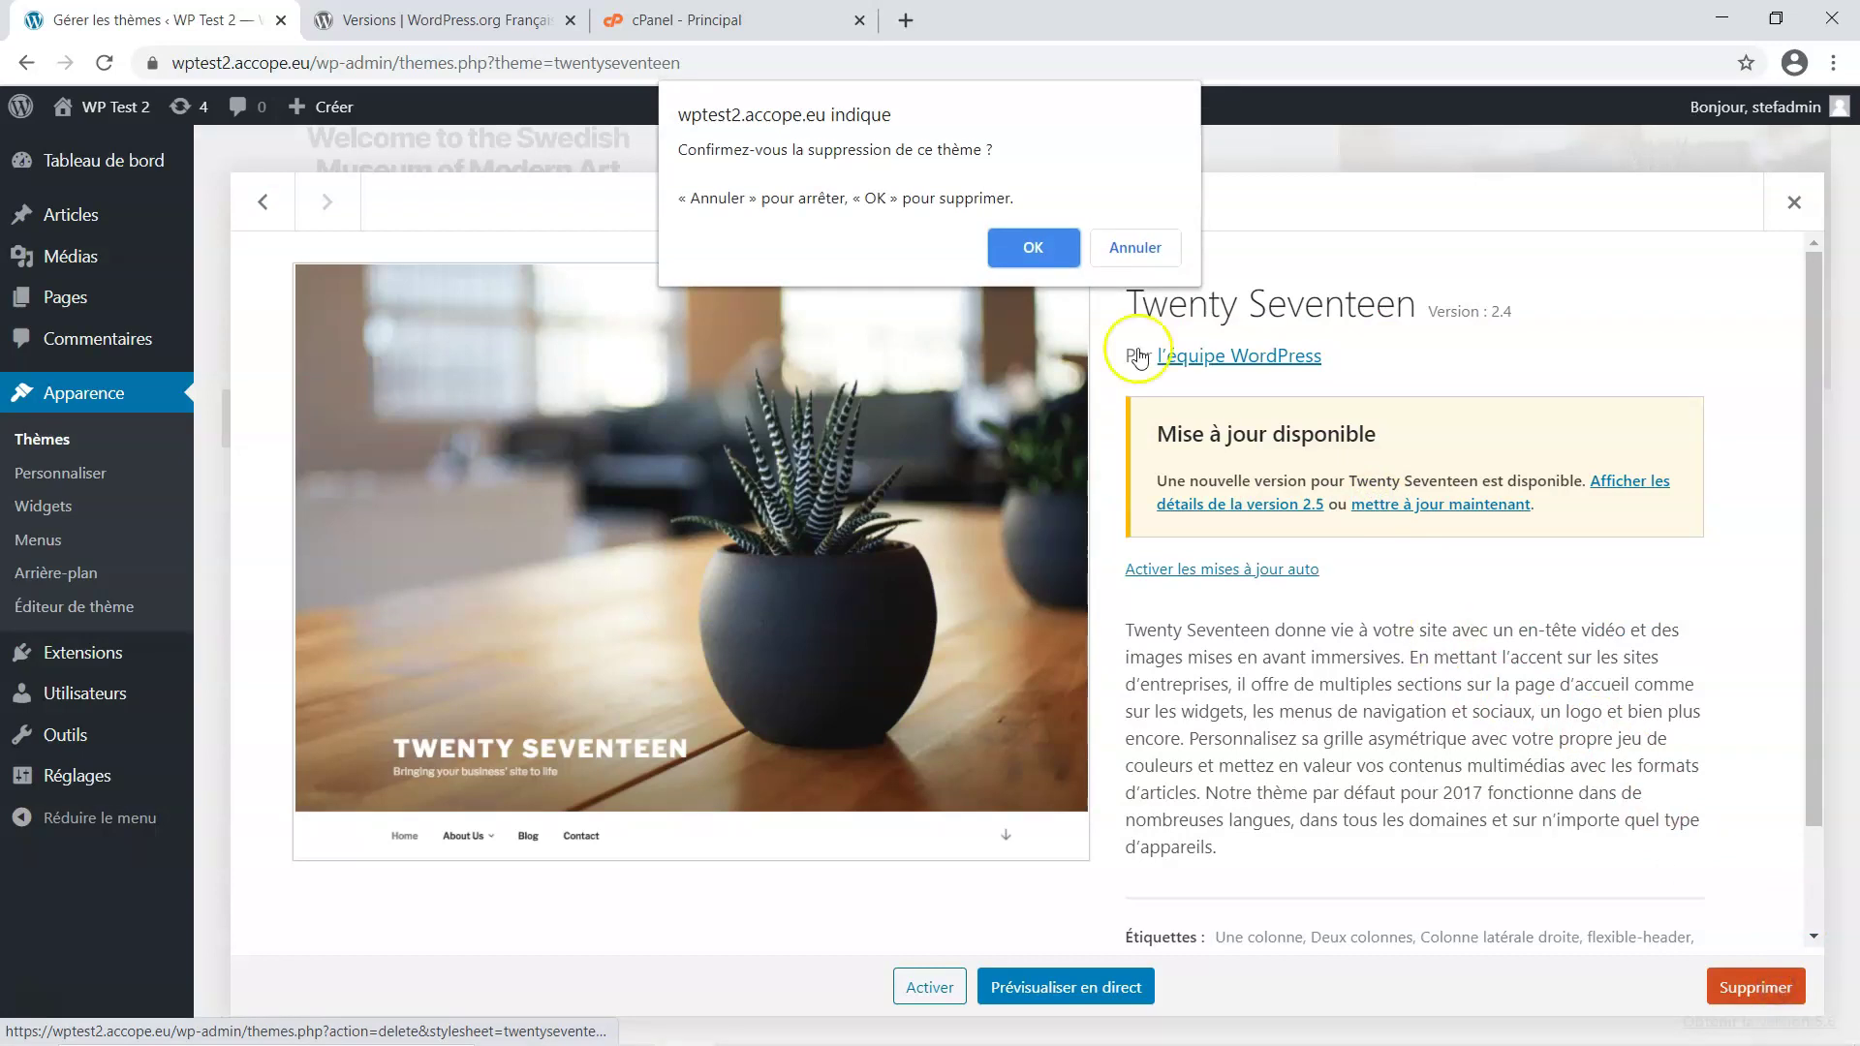
pyautogui.click(1025, 249)
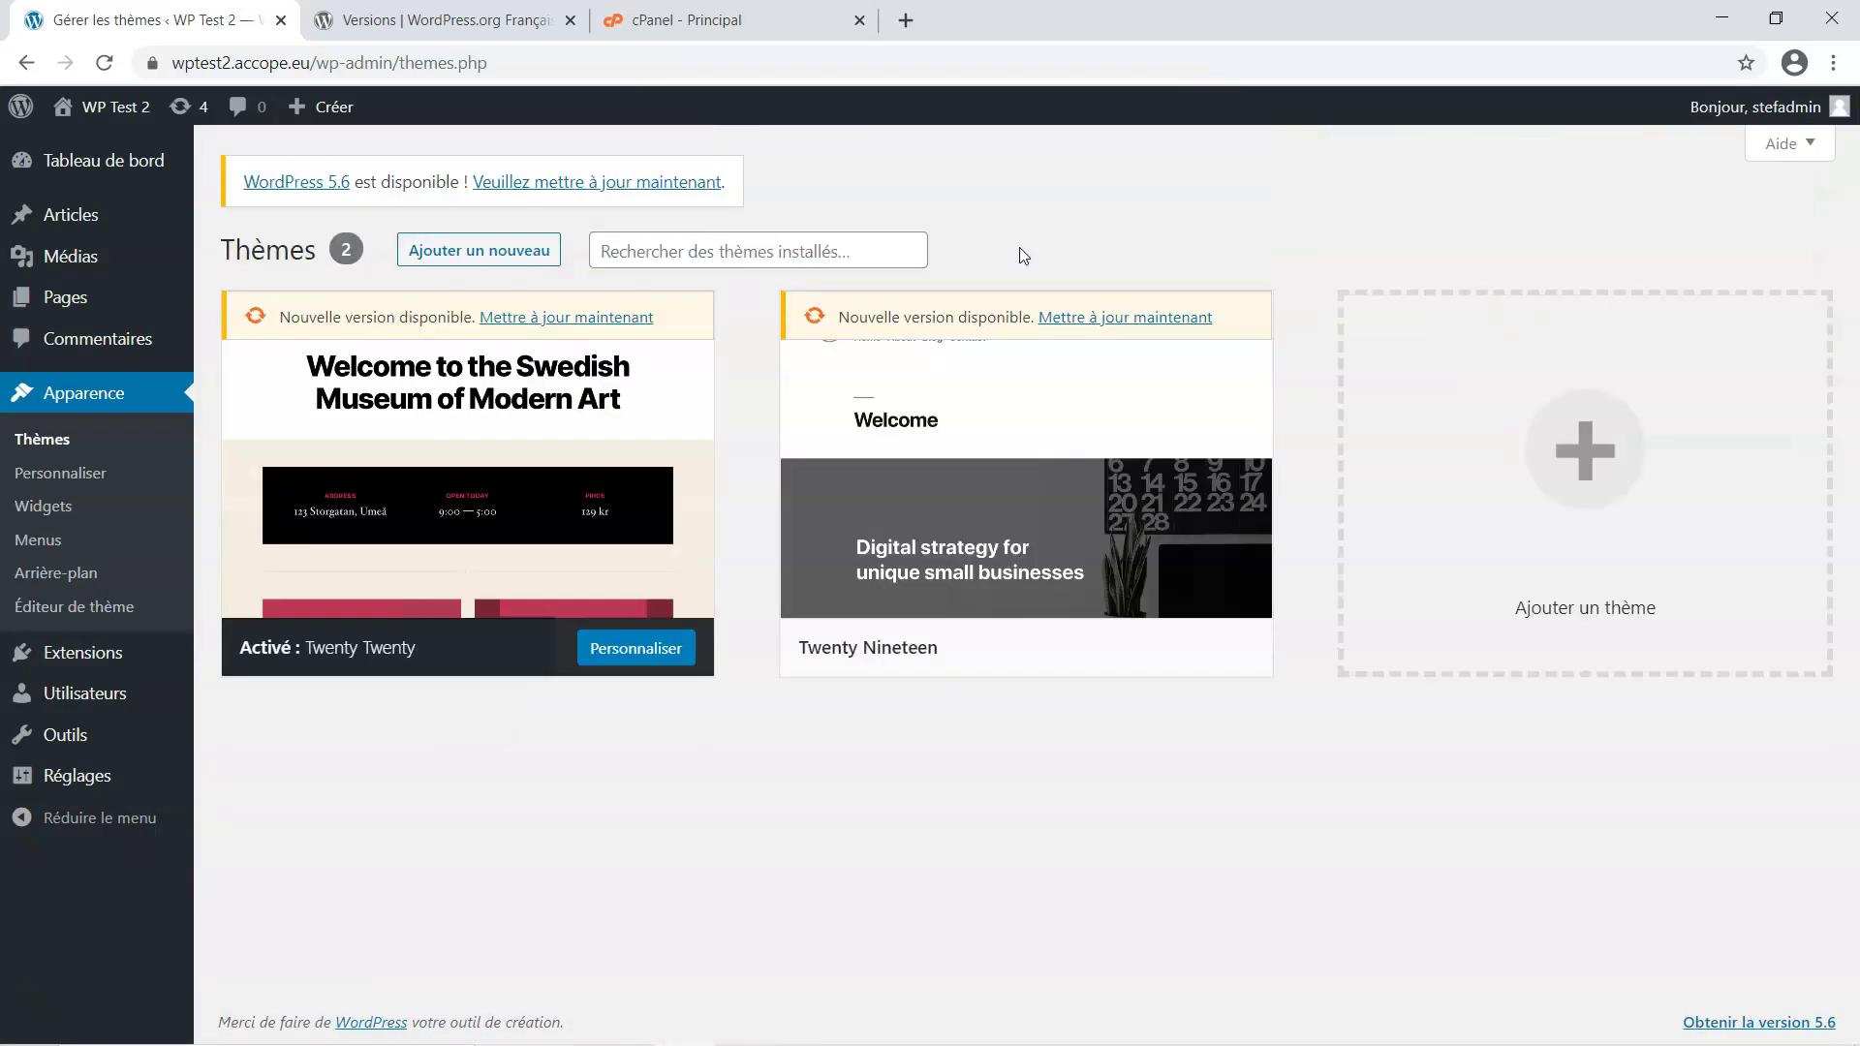
pyautogui.click(1209, 390)
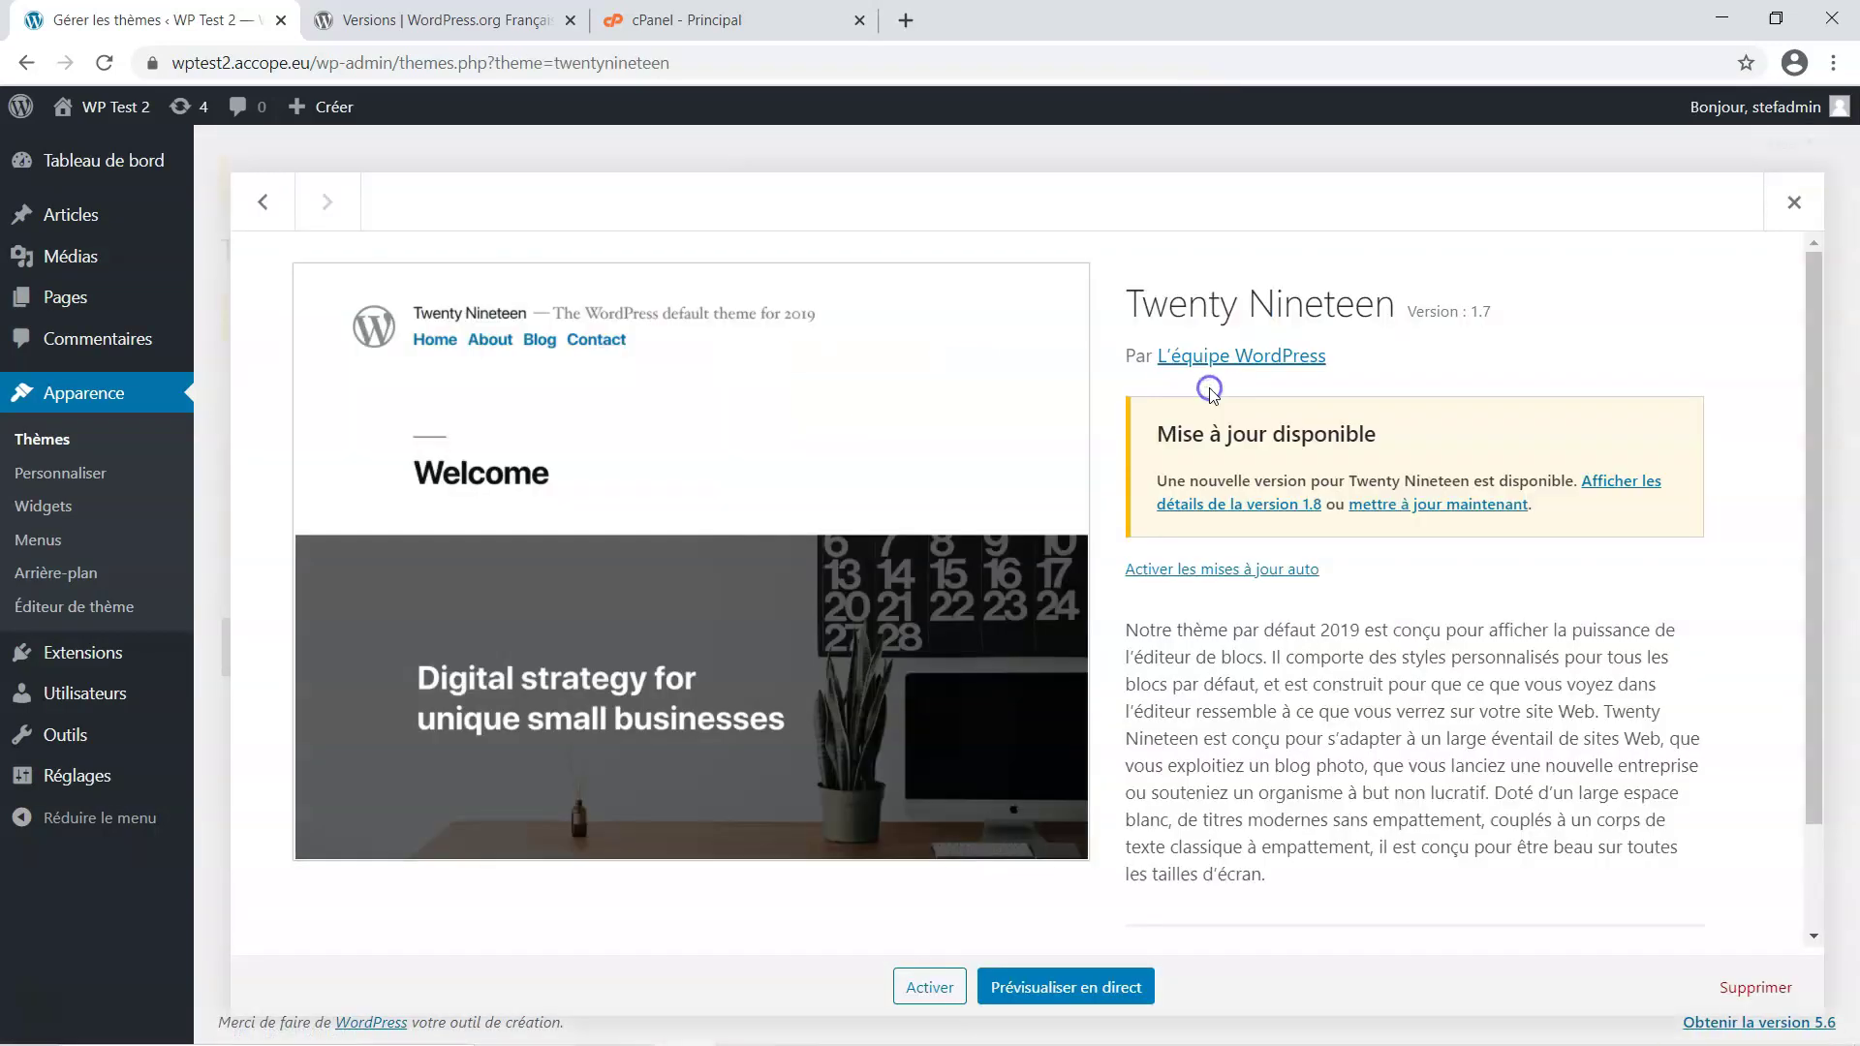
pyautogui.click(1741, 988)
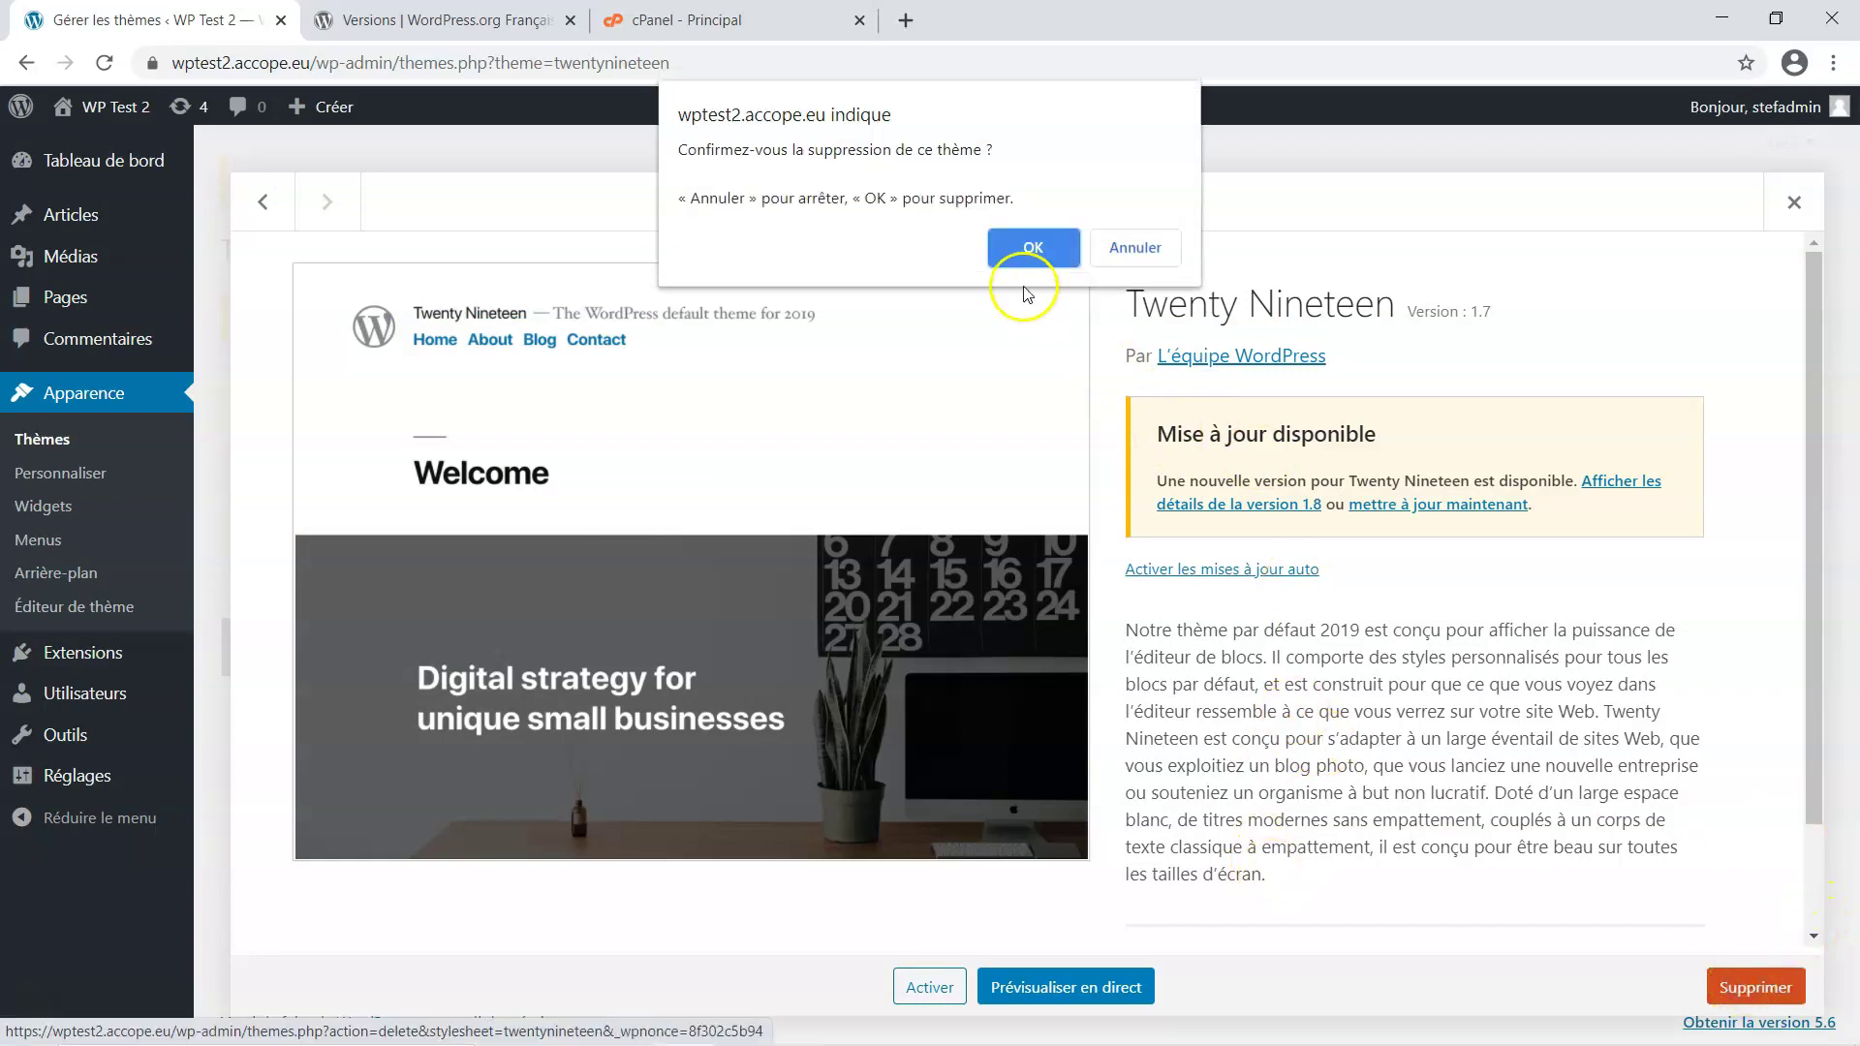
pyautogui.click(1037, 237)
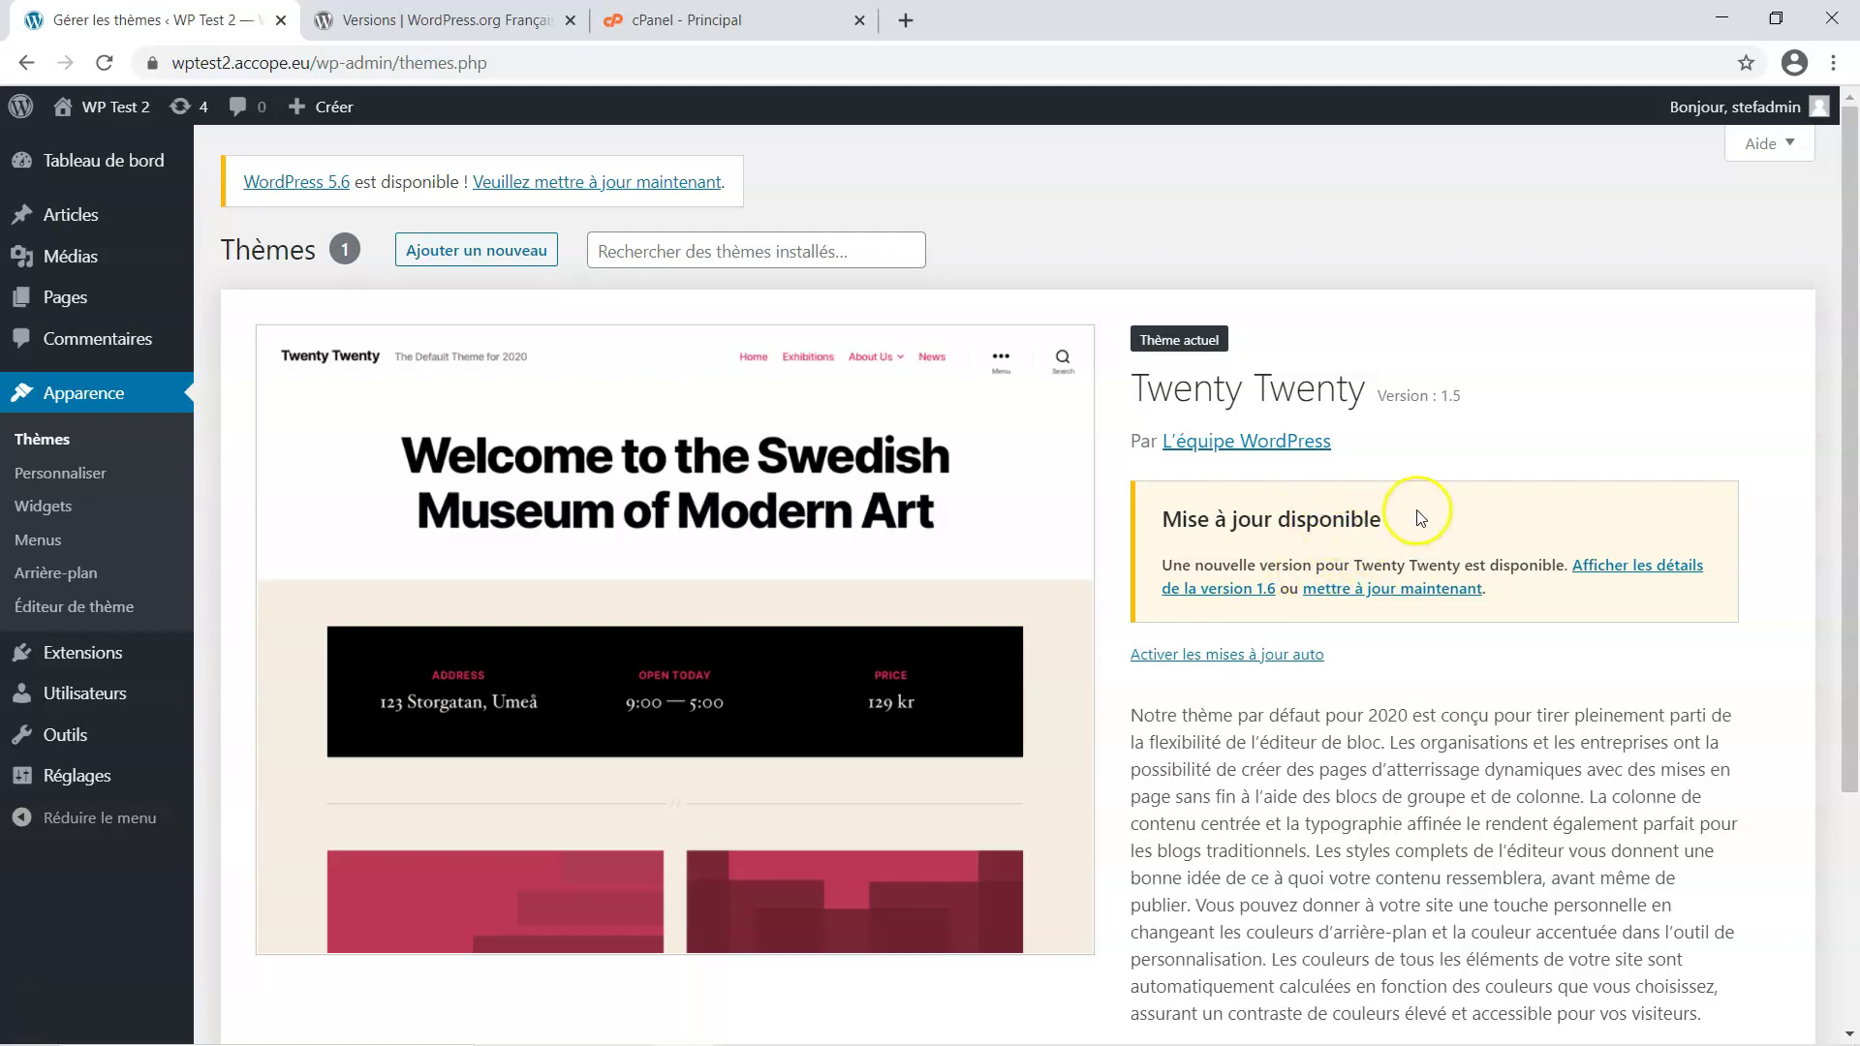
# Update the active Twenty Twenty theme from version 1.5 to 1.6
pyautogui.click(1392, 593)
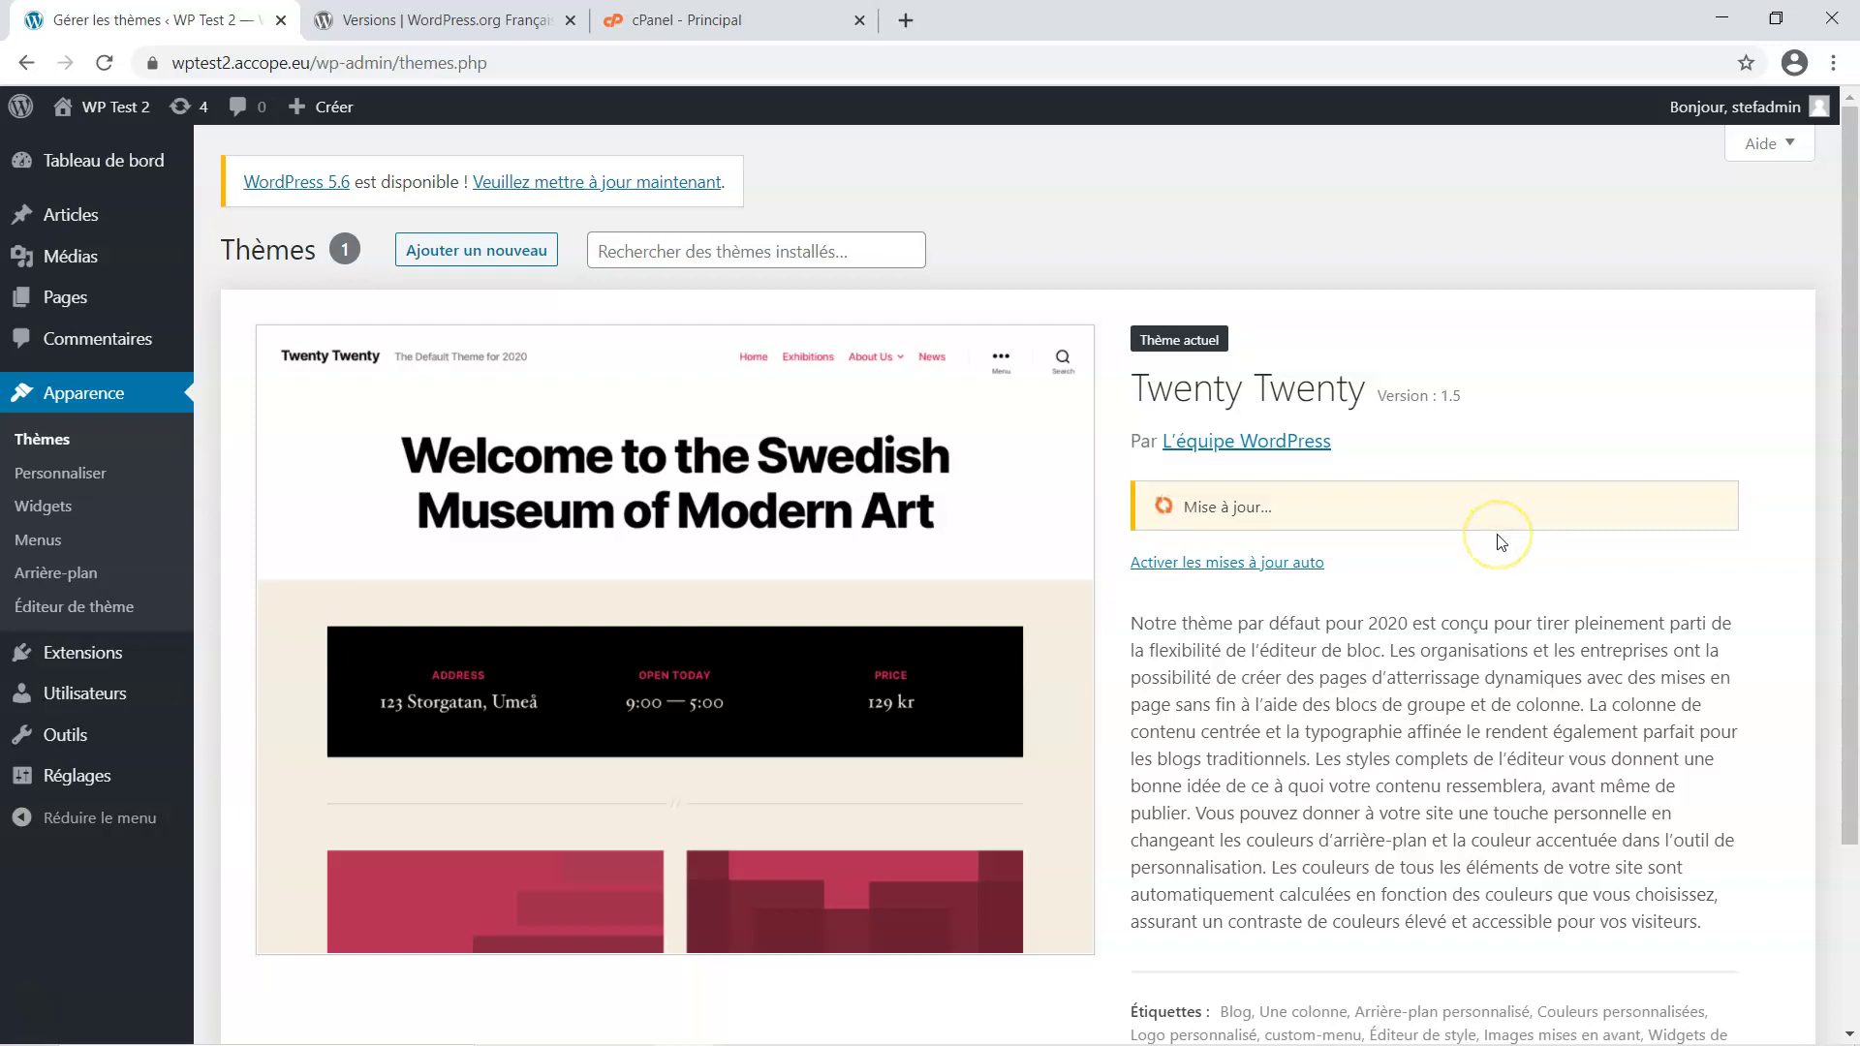
pyautogui.scroll(-2, 1501, 543)
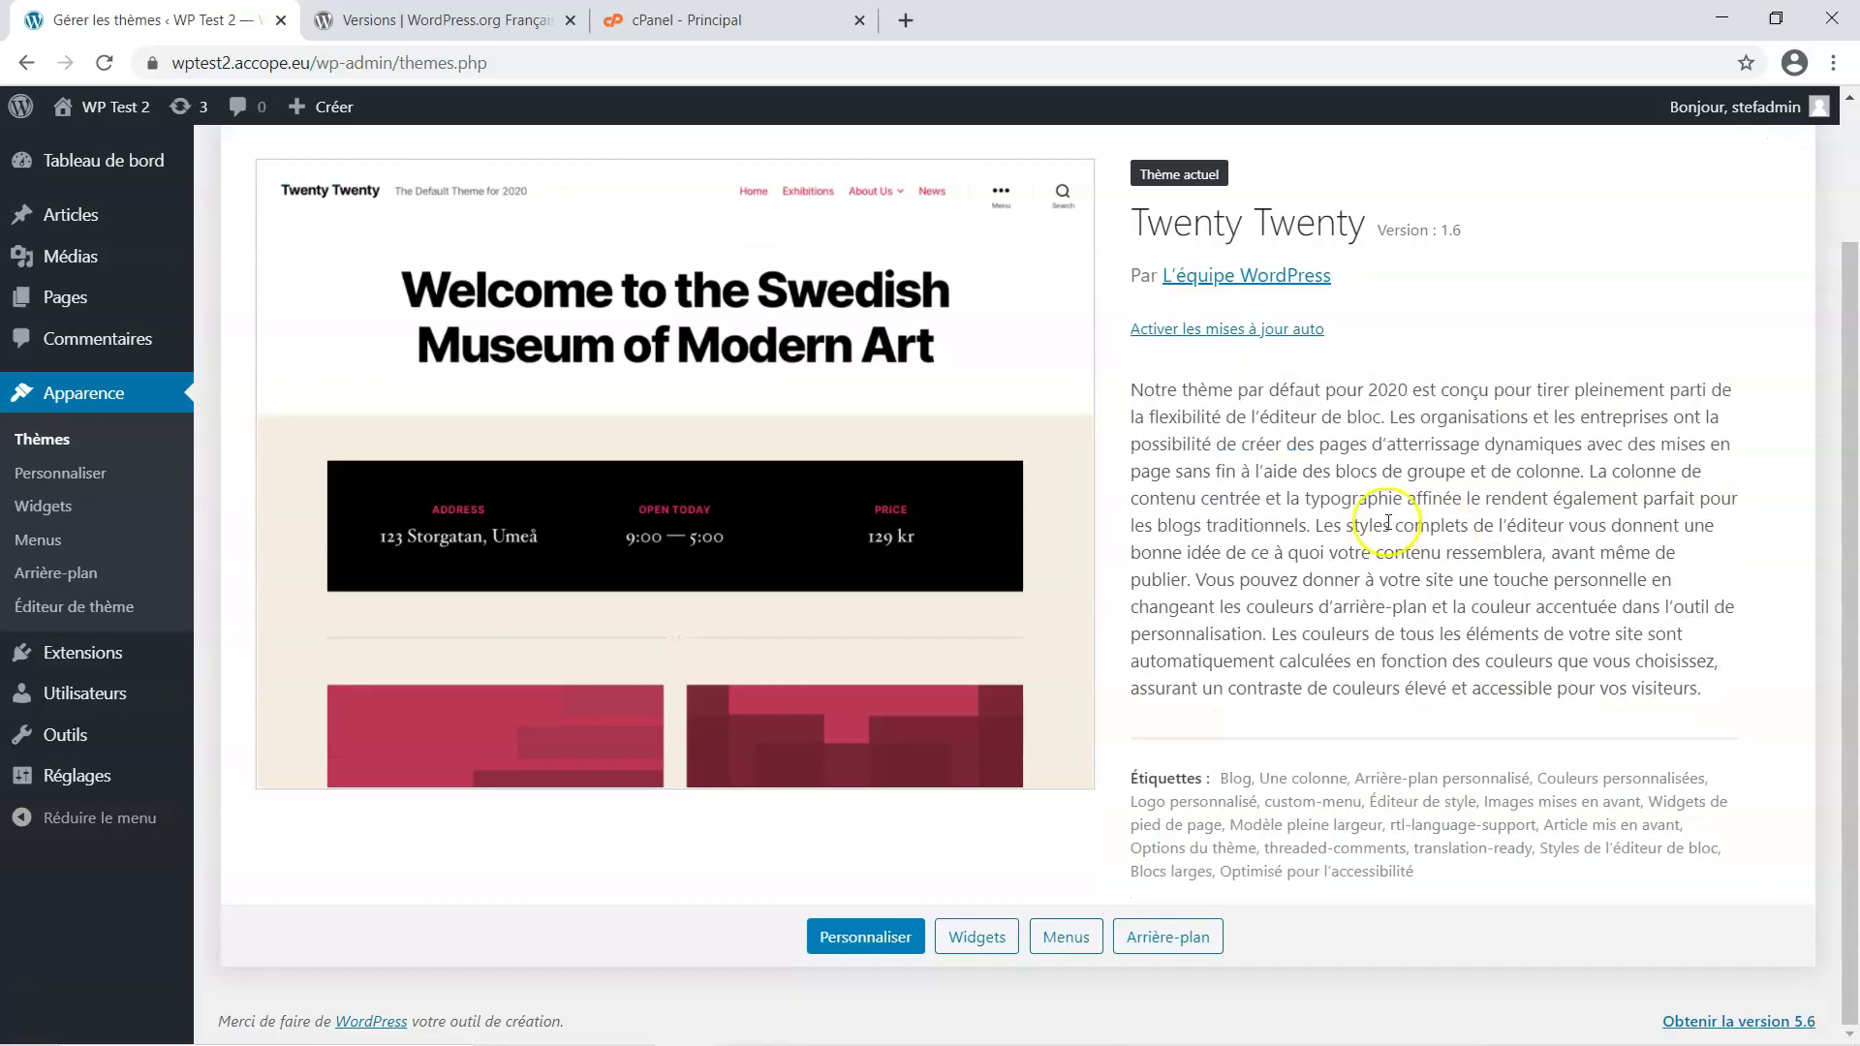
pyautogui.scroll(2, 936, 631)
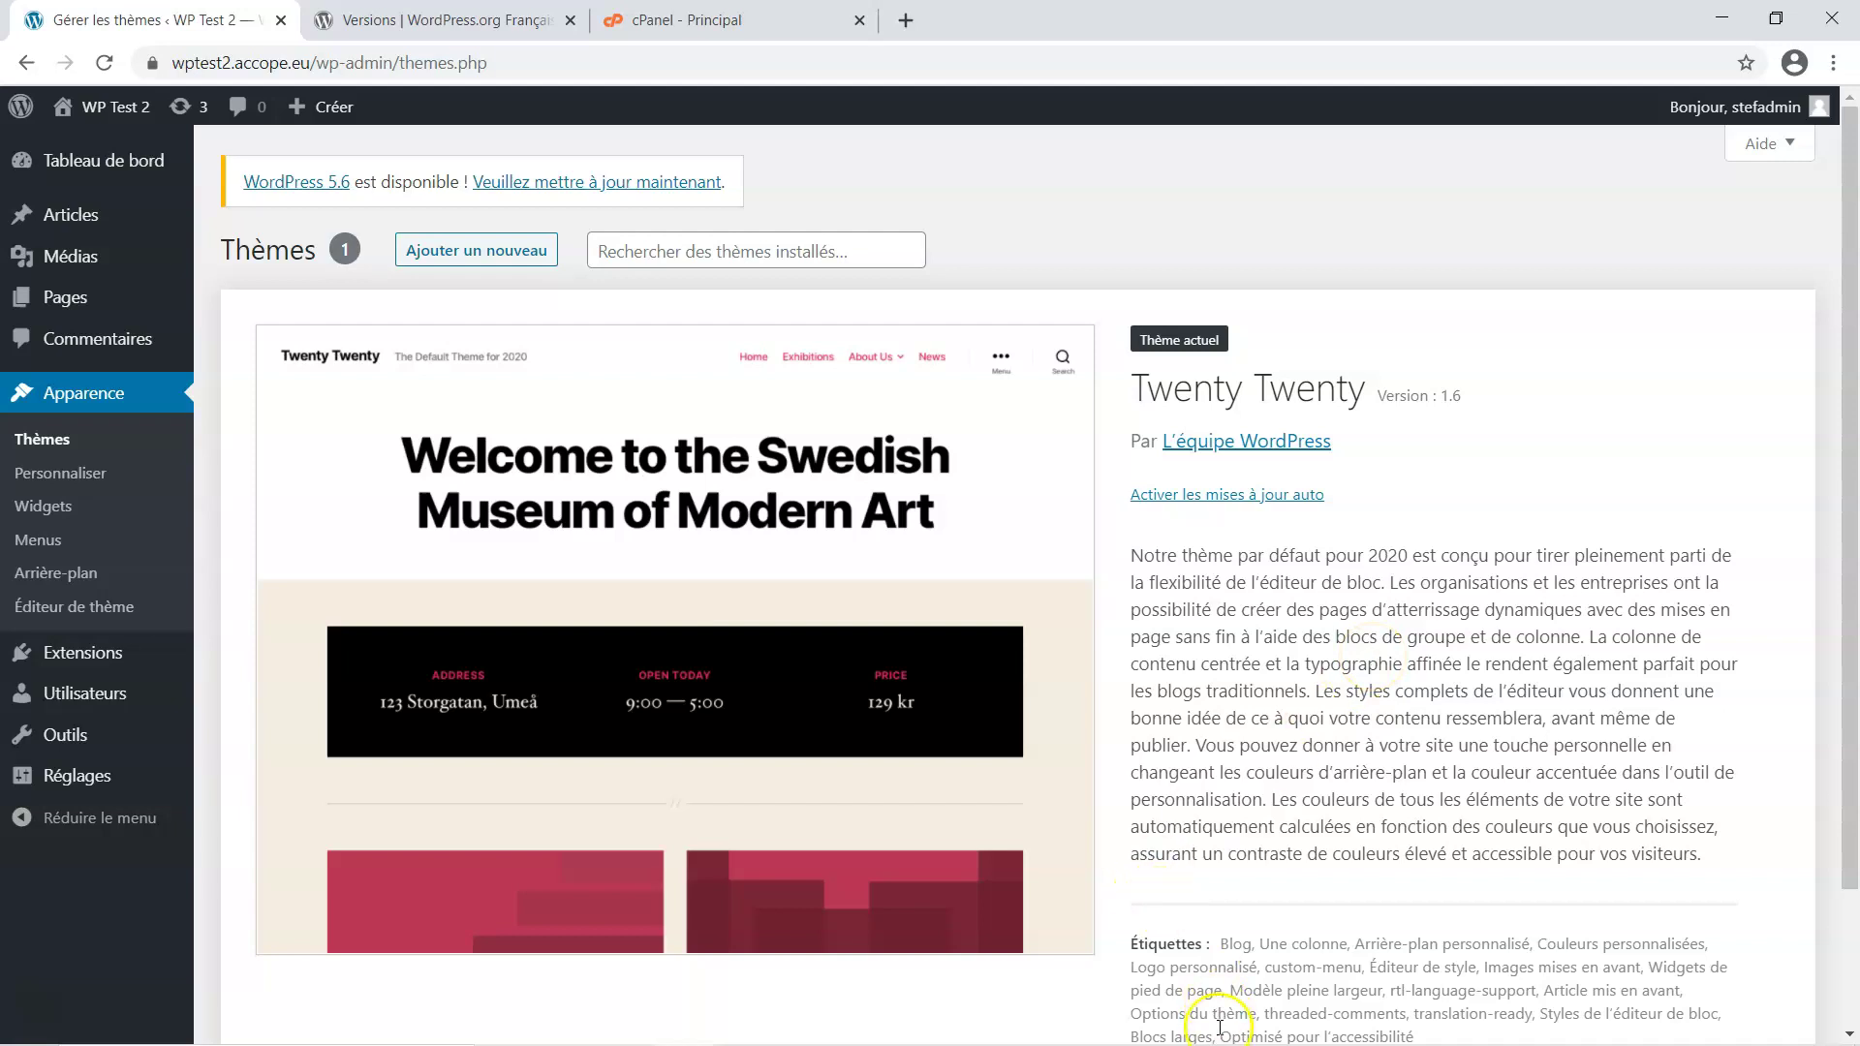
pyautogui.moveTo(1192, 1043)
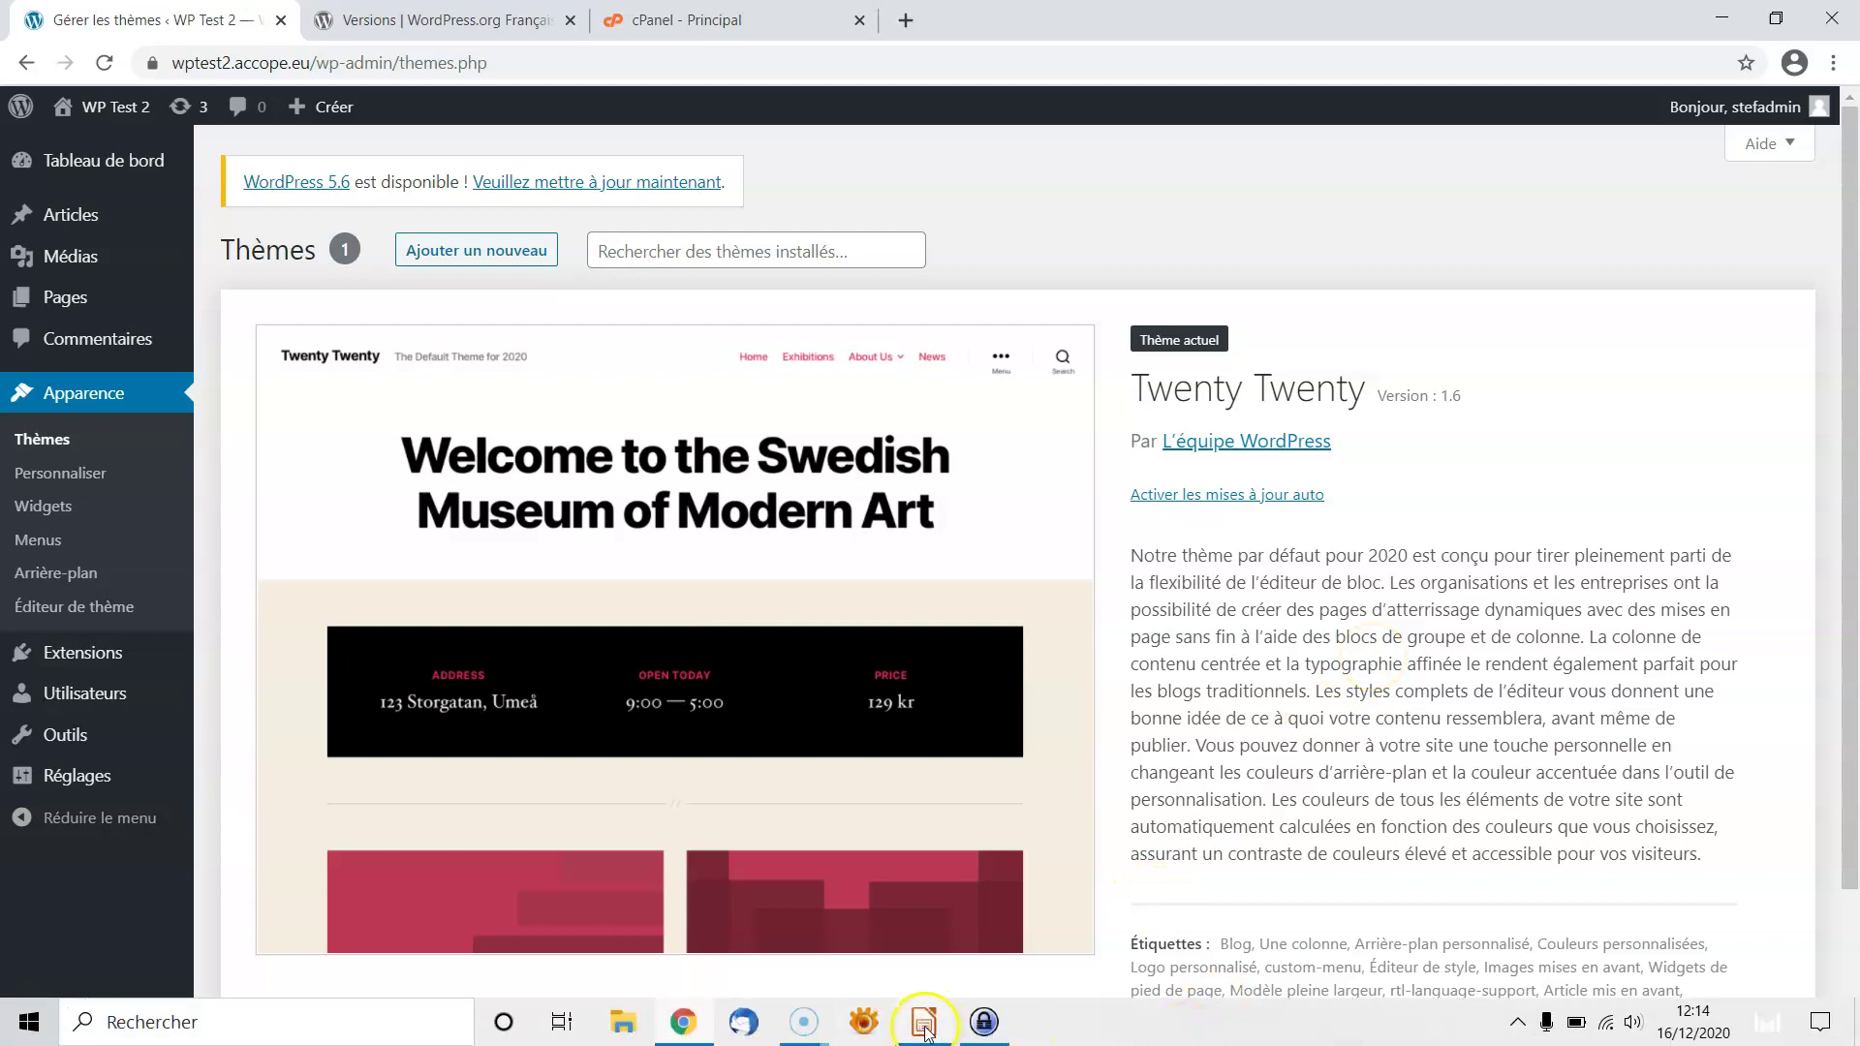
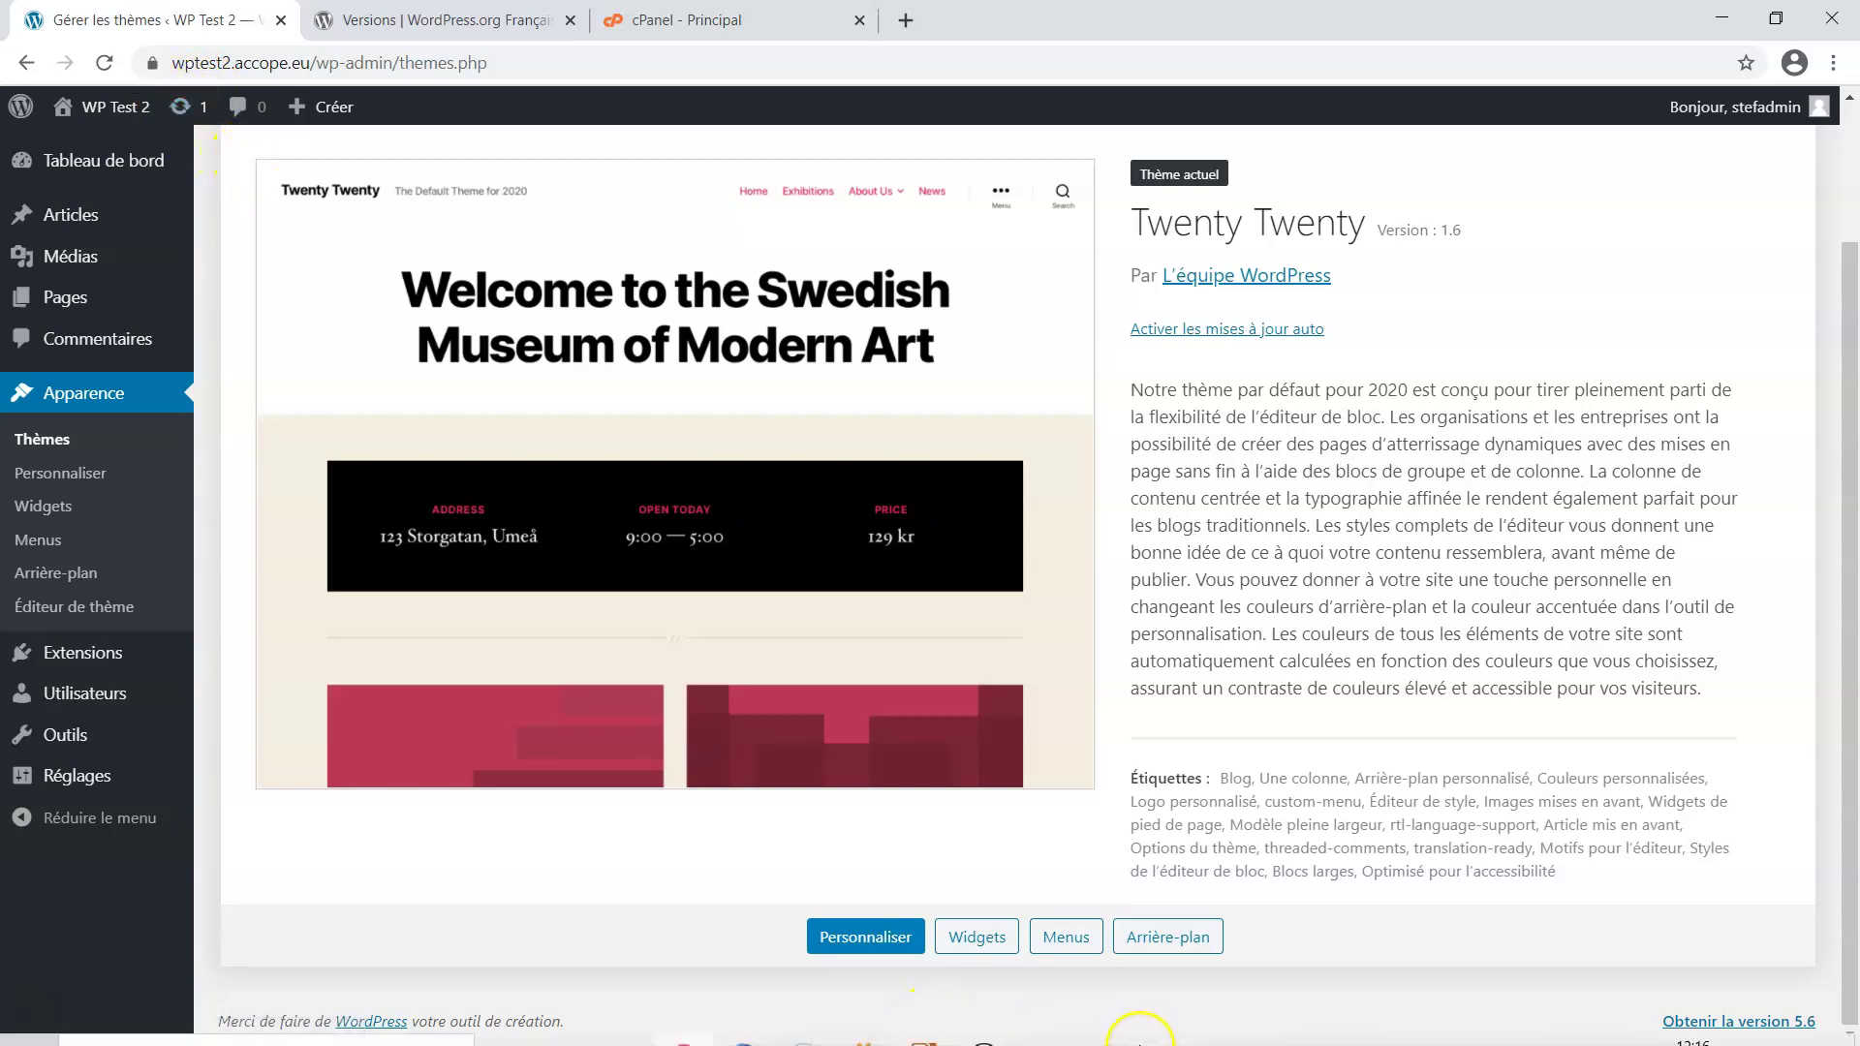
# Bring the Impress presentation forward and show slide 4, '2) Sécuriser les échanges' (Protocole https)
pyautogui.click(924, 1022)
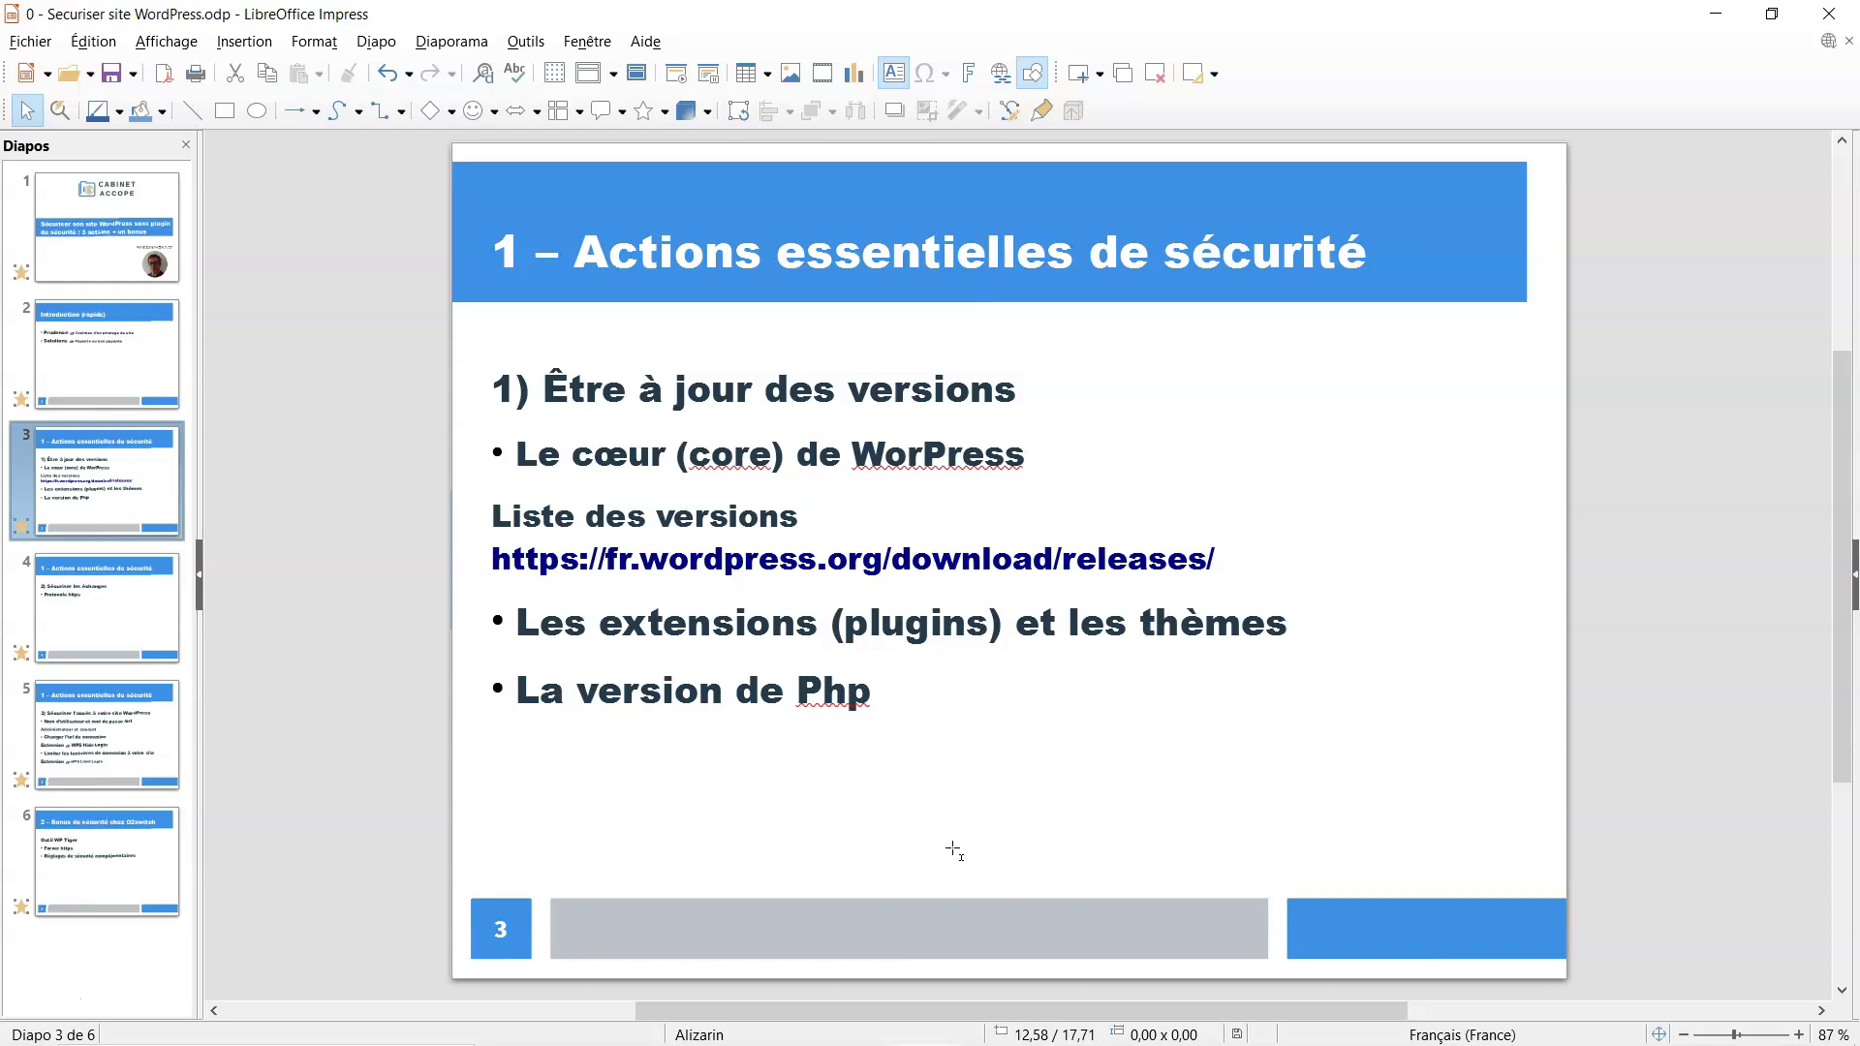
pyautogui.click(107, 627)
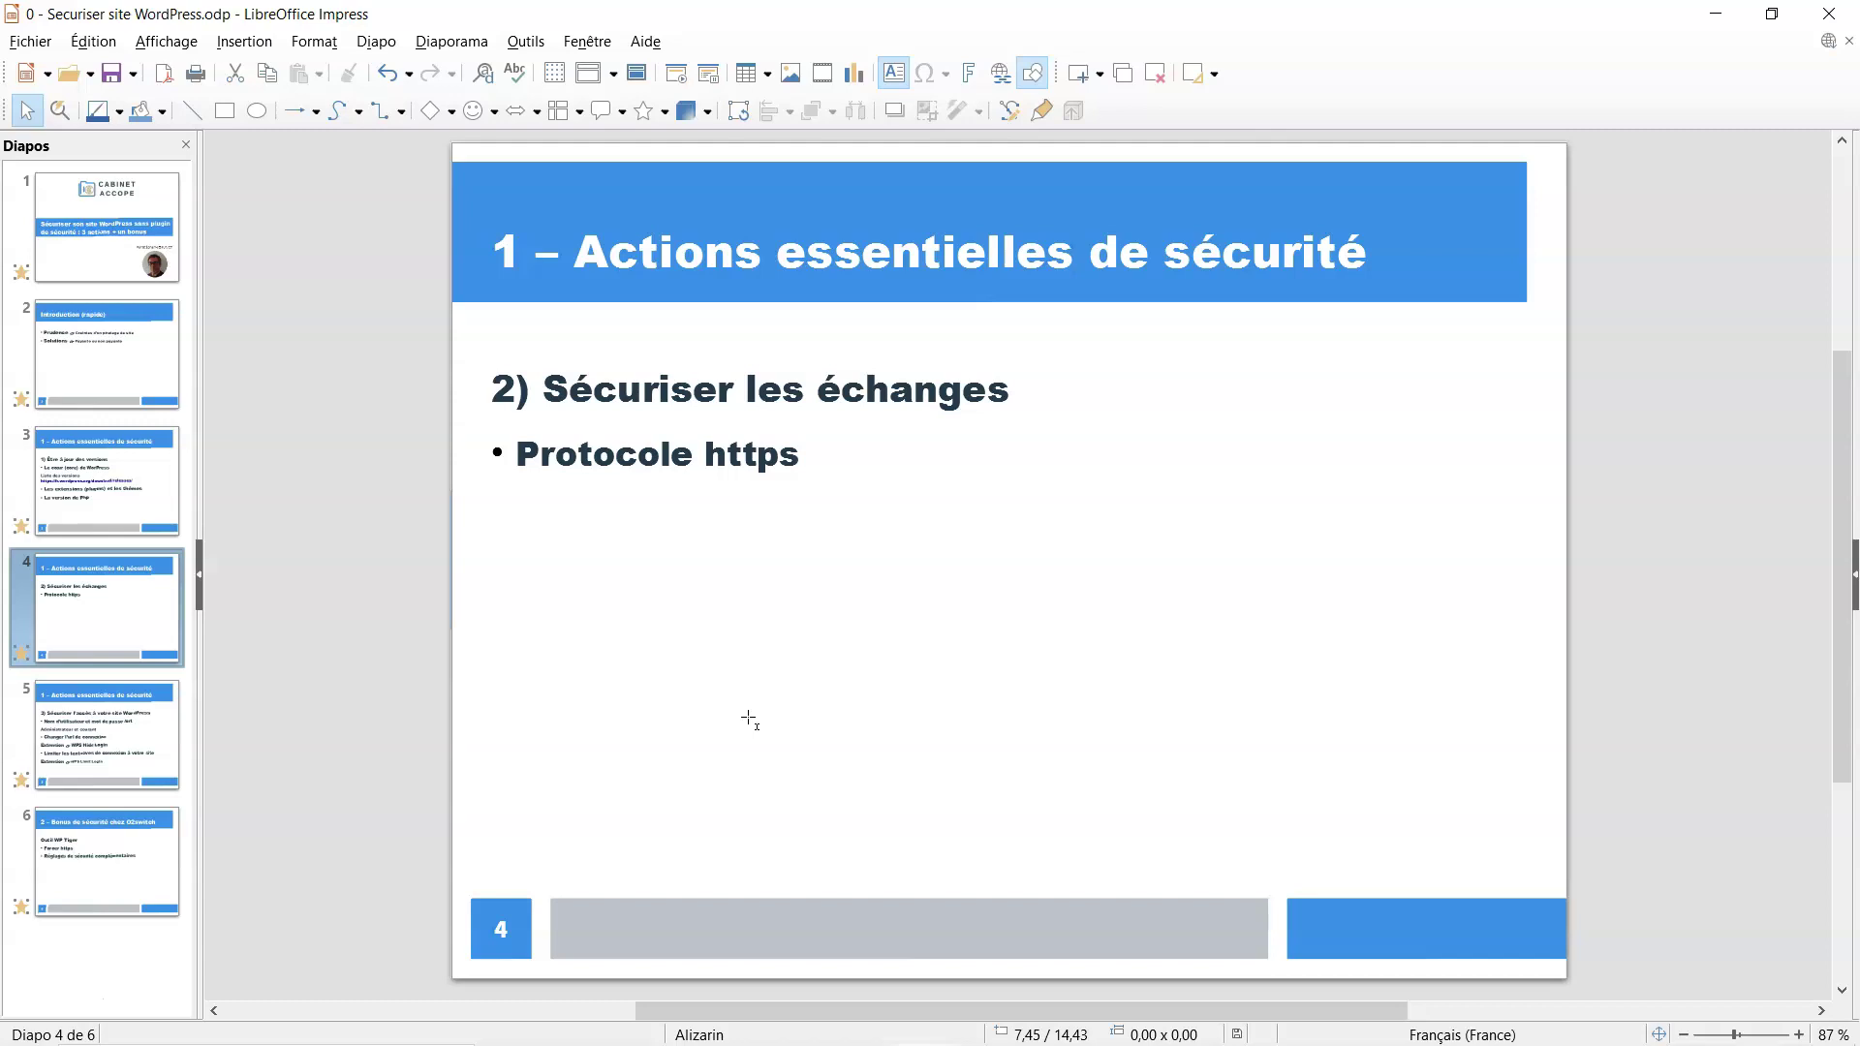
pyautogui.moveTo(872, 1037)
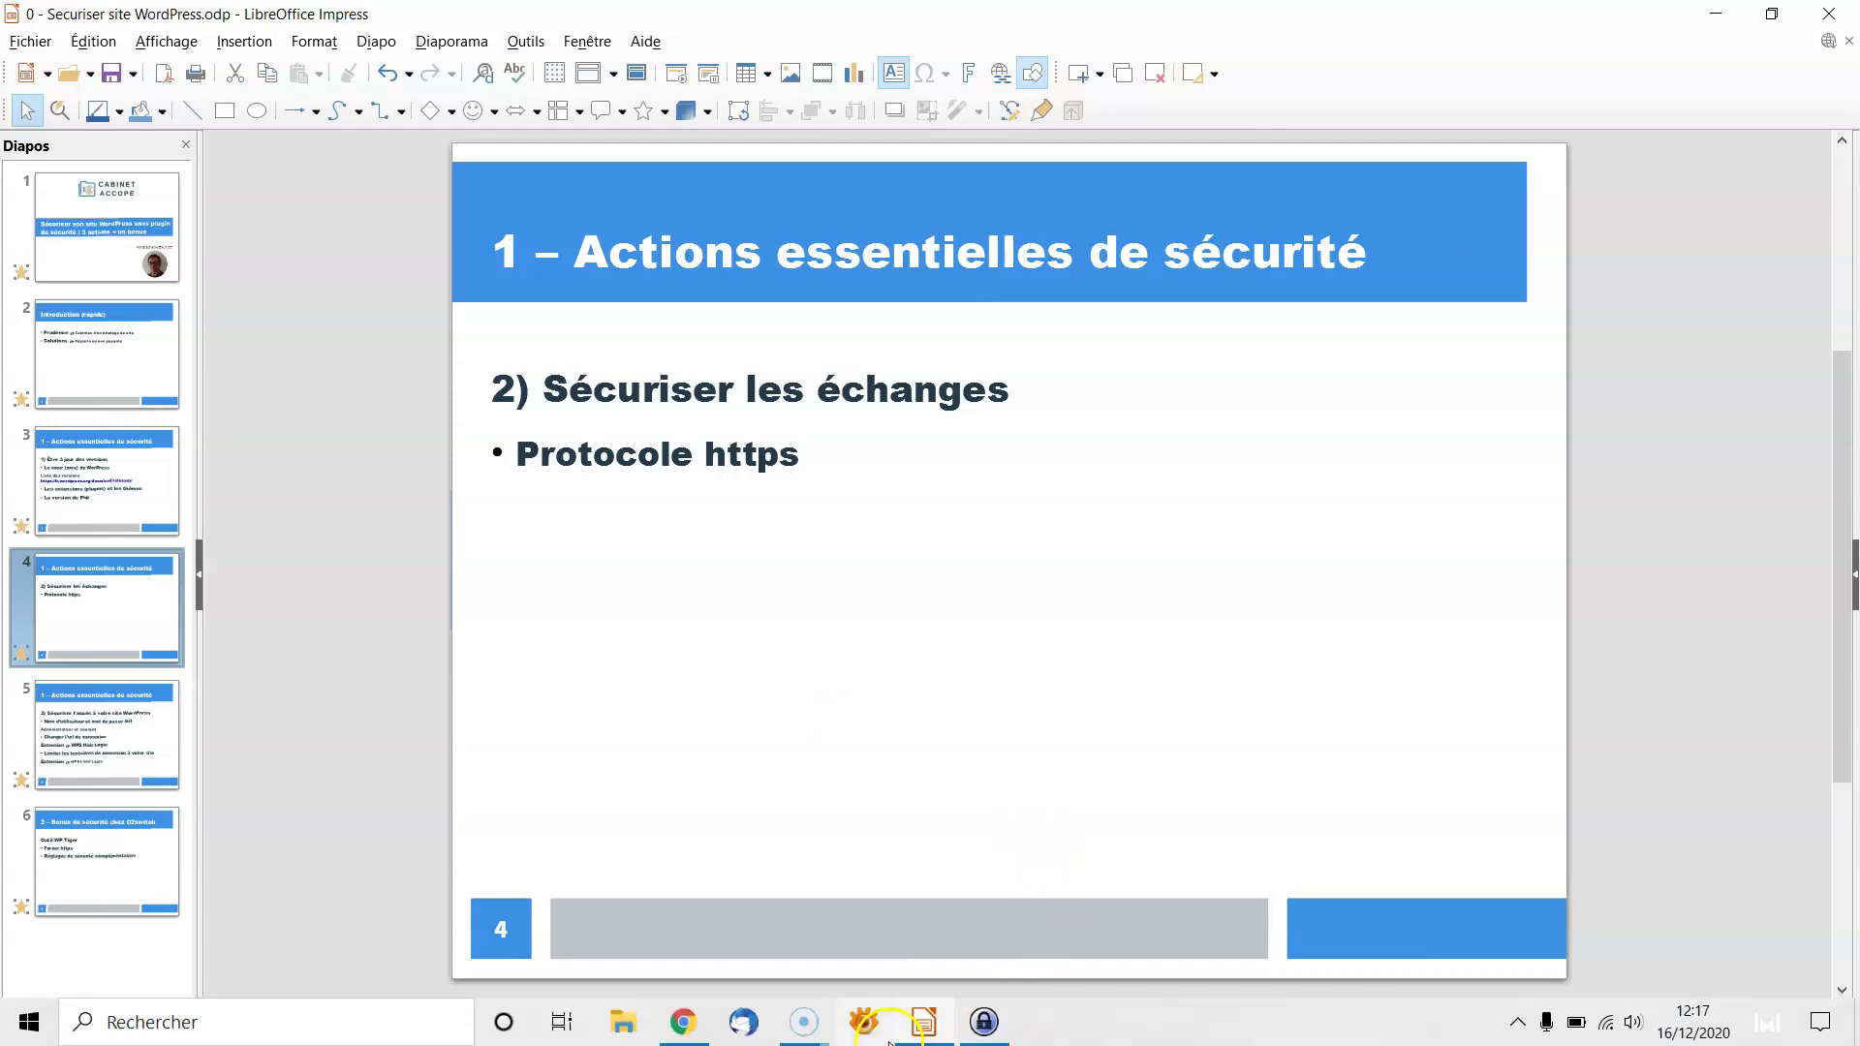
# Back on the WordPress Themes page, view the padlock details: 'La connexion est sécurisée' with a valid certificate
pyautogui.click(694, 1025)
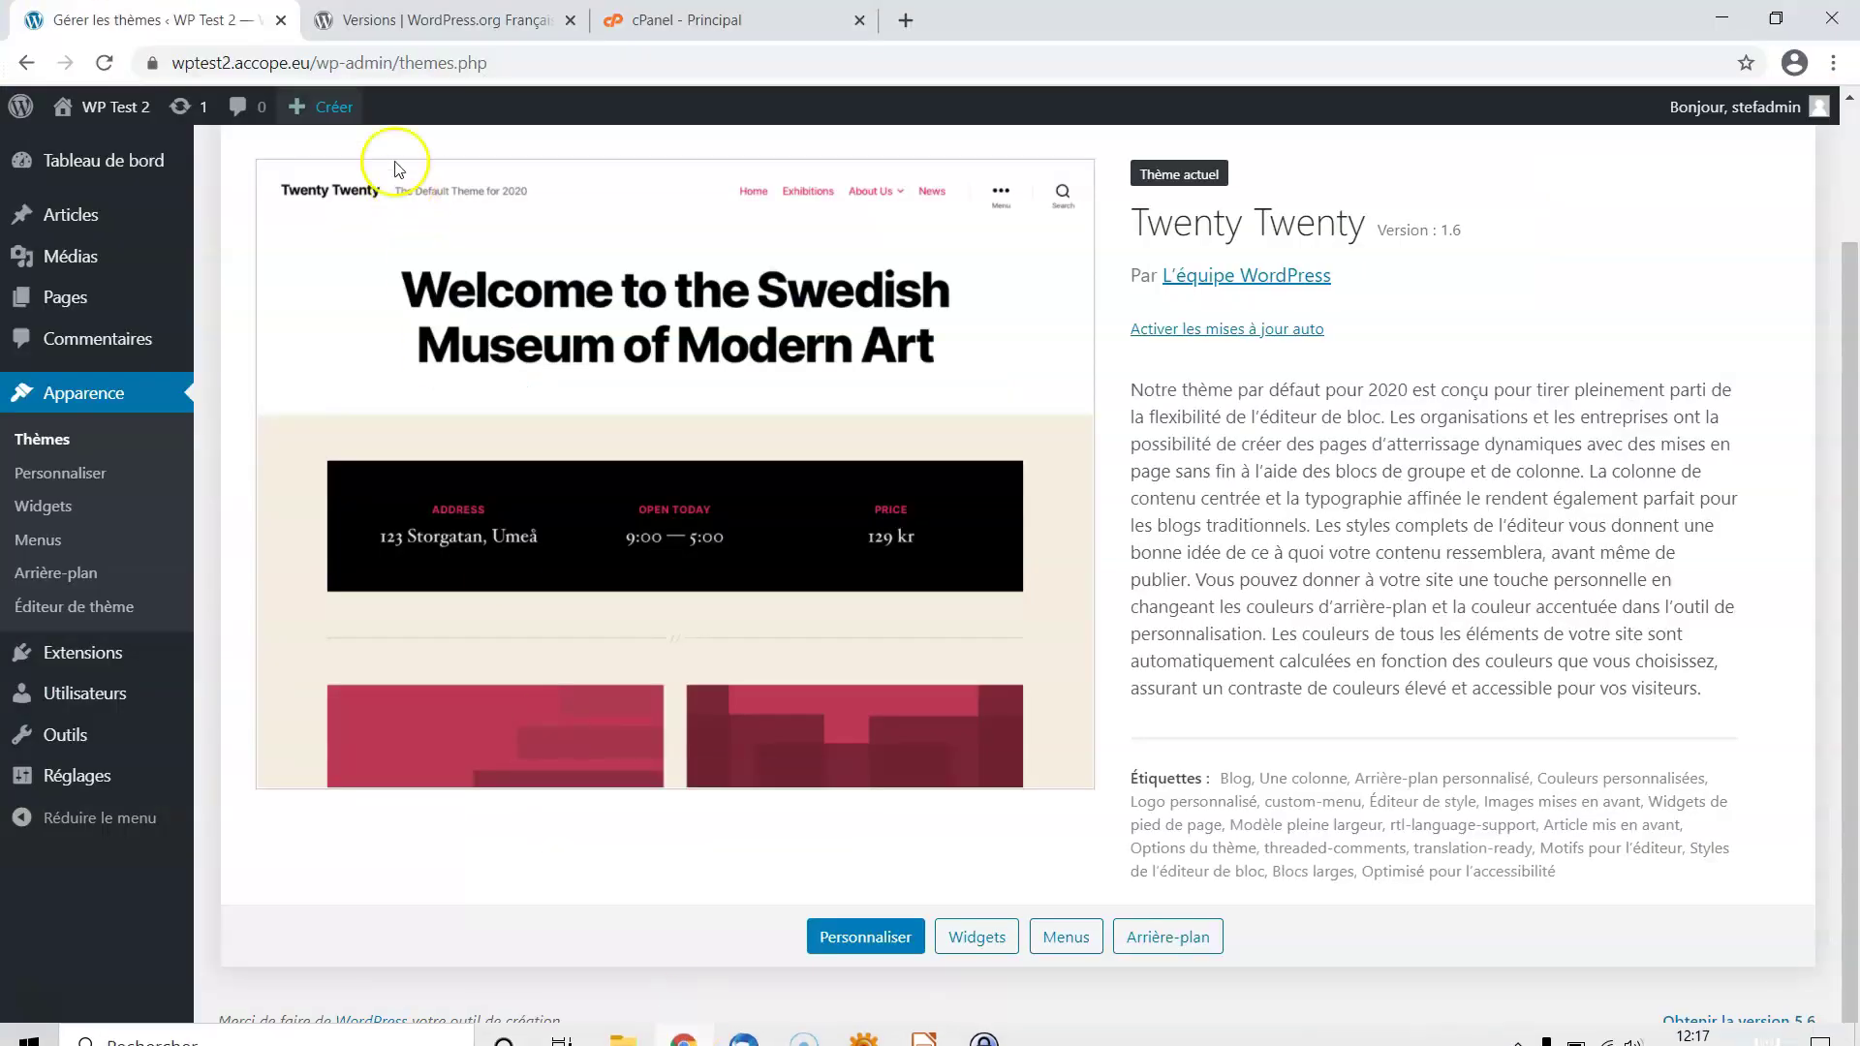
pyautogui.click(154, 65)
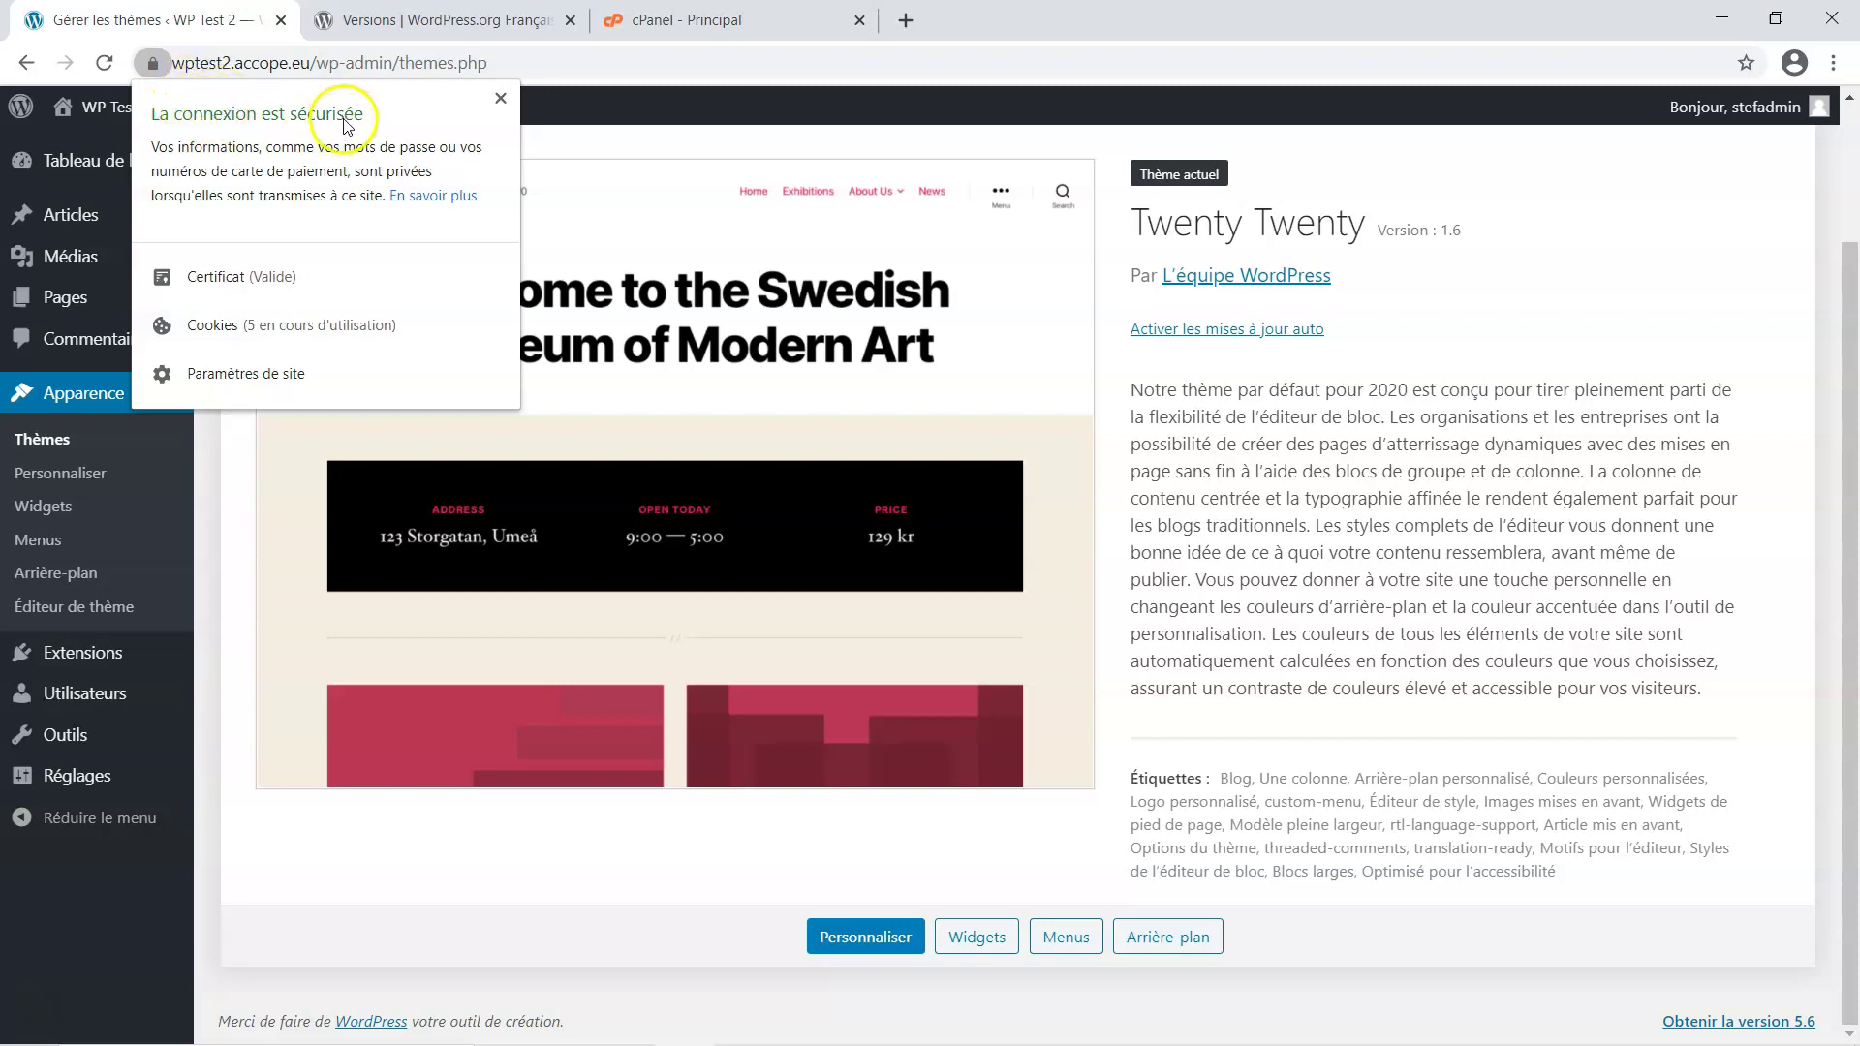
pyautogui.click(434, 133)
pyautogui.click(749, 221)
pyautogui.click(758, 65)
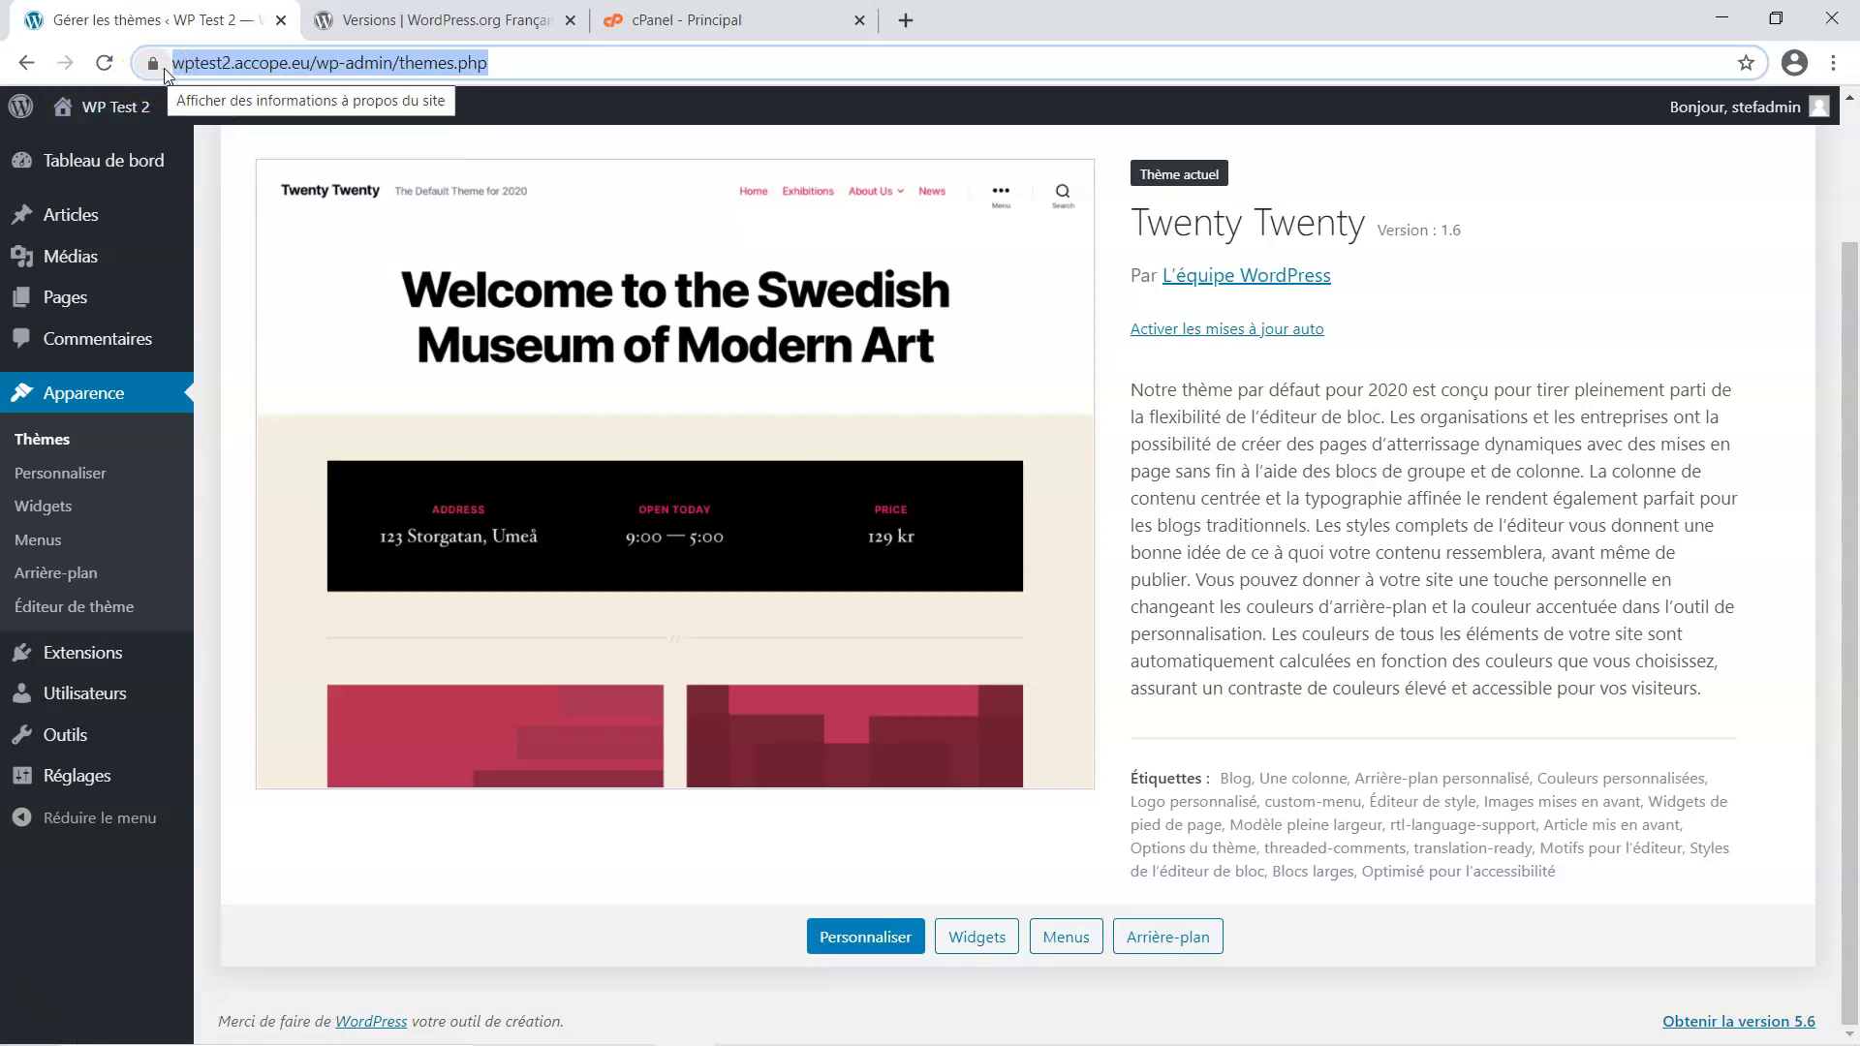
pyautogui.click(211, 75)
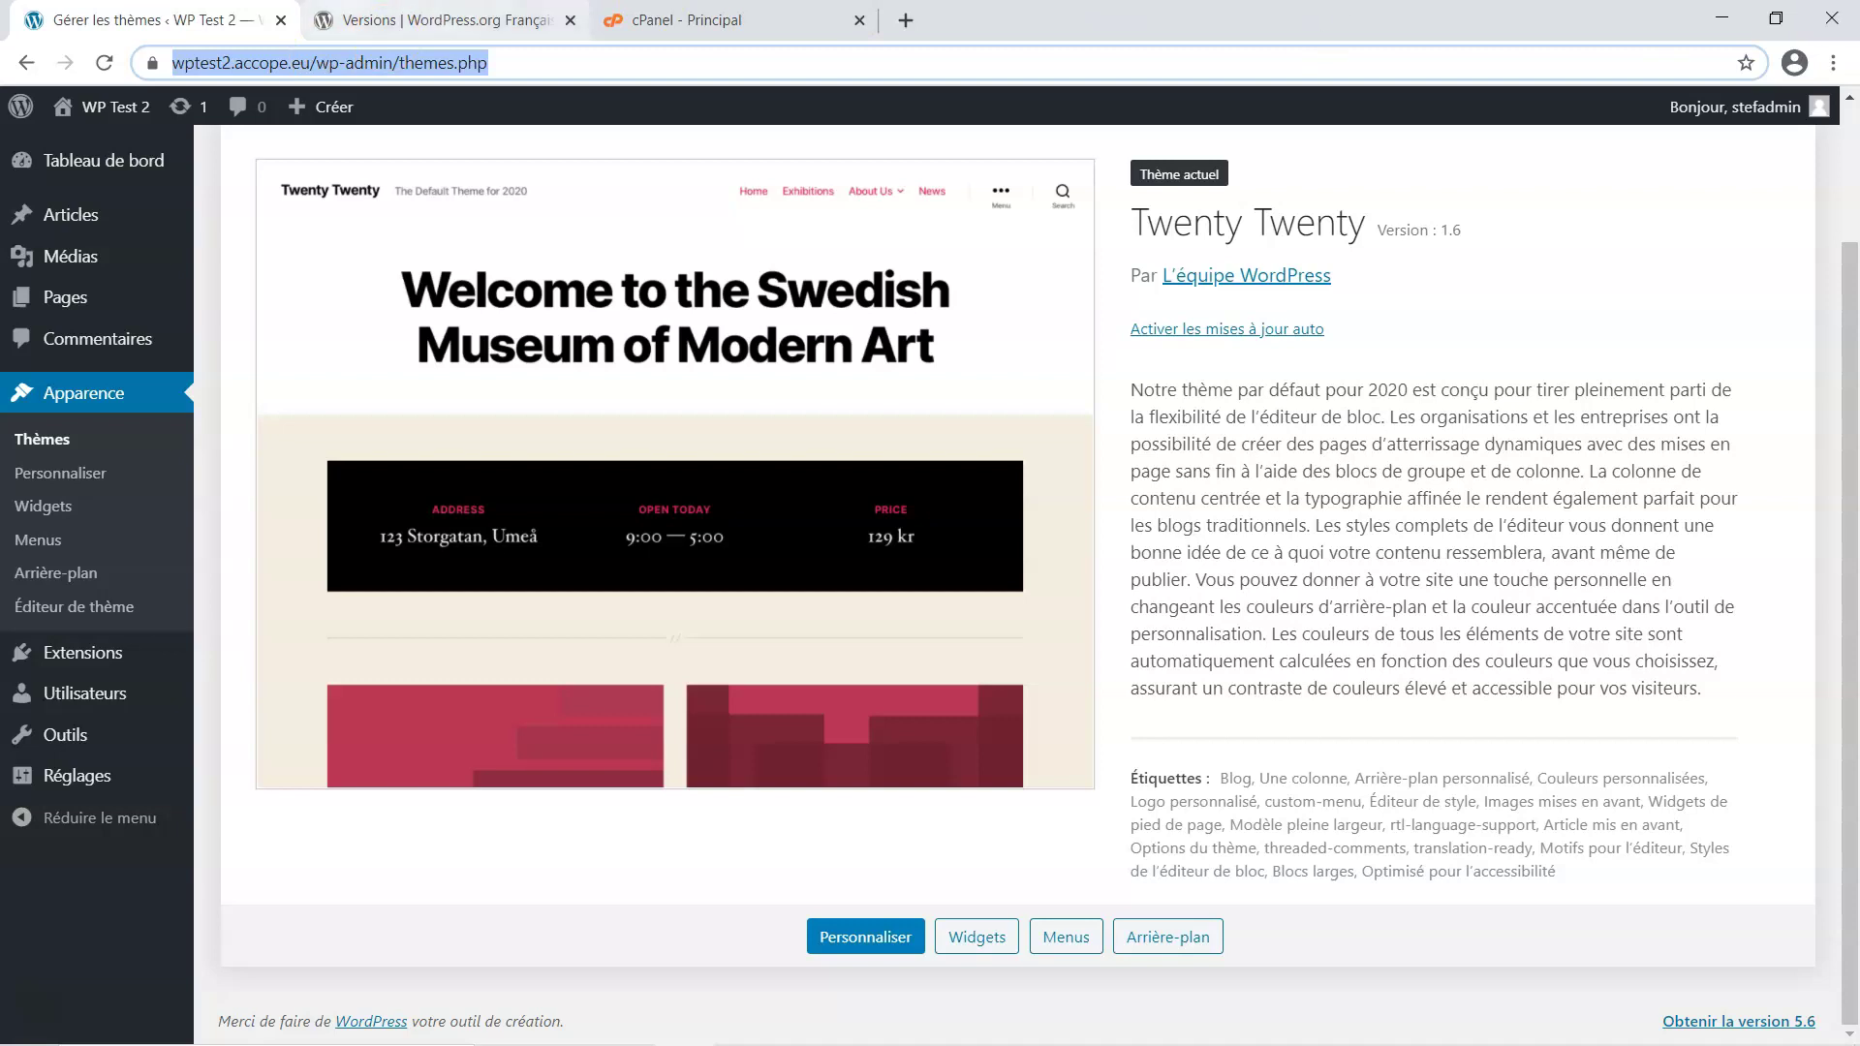
pyautogui.click(313, 64)
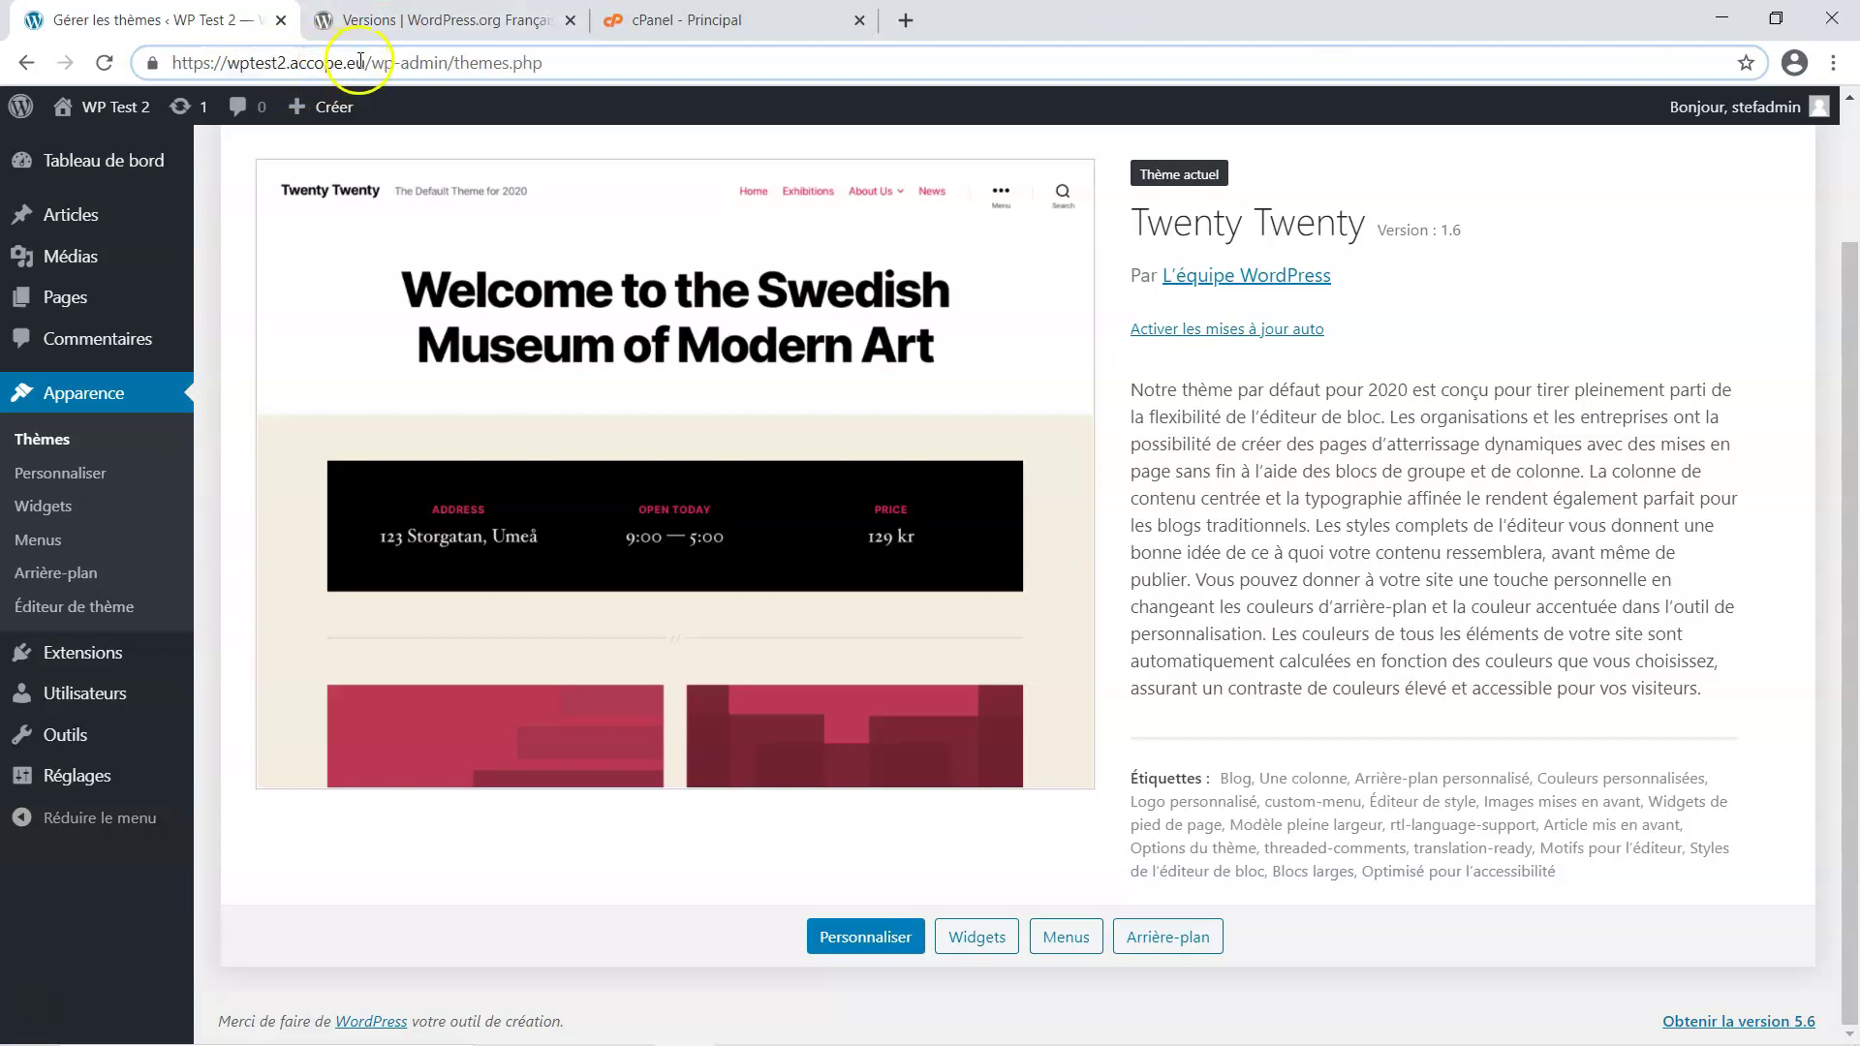
pyautogui.moveTo(365, 63); pyautogui.dragTo(229, 63)
pyautogui.hotkey('ctrl', 'c')
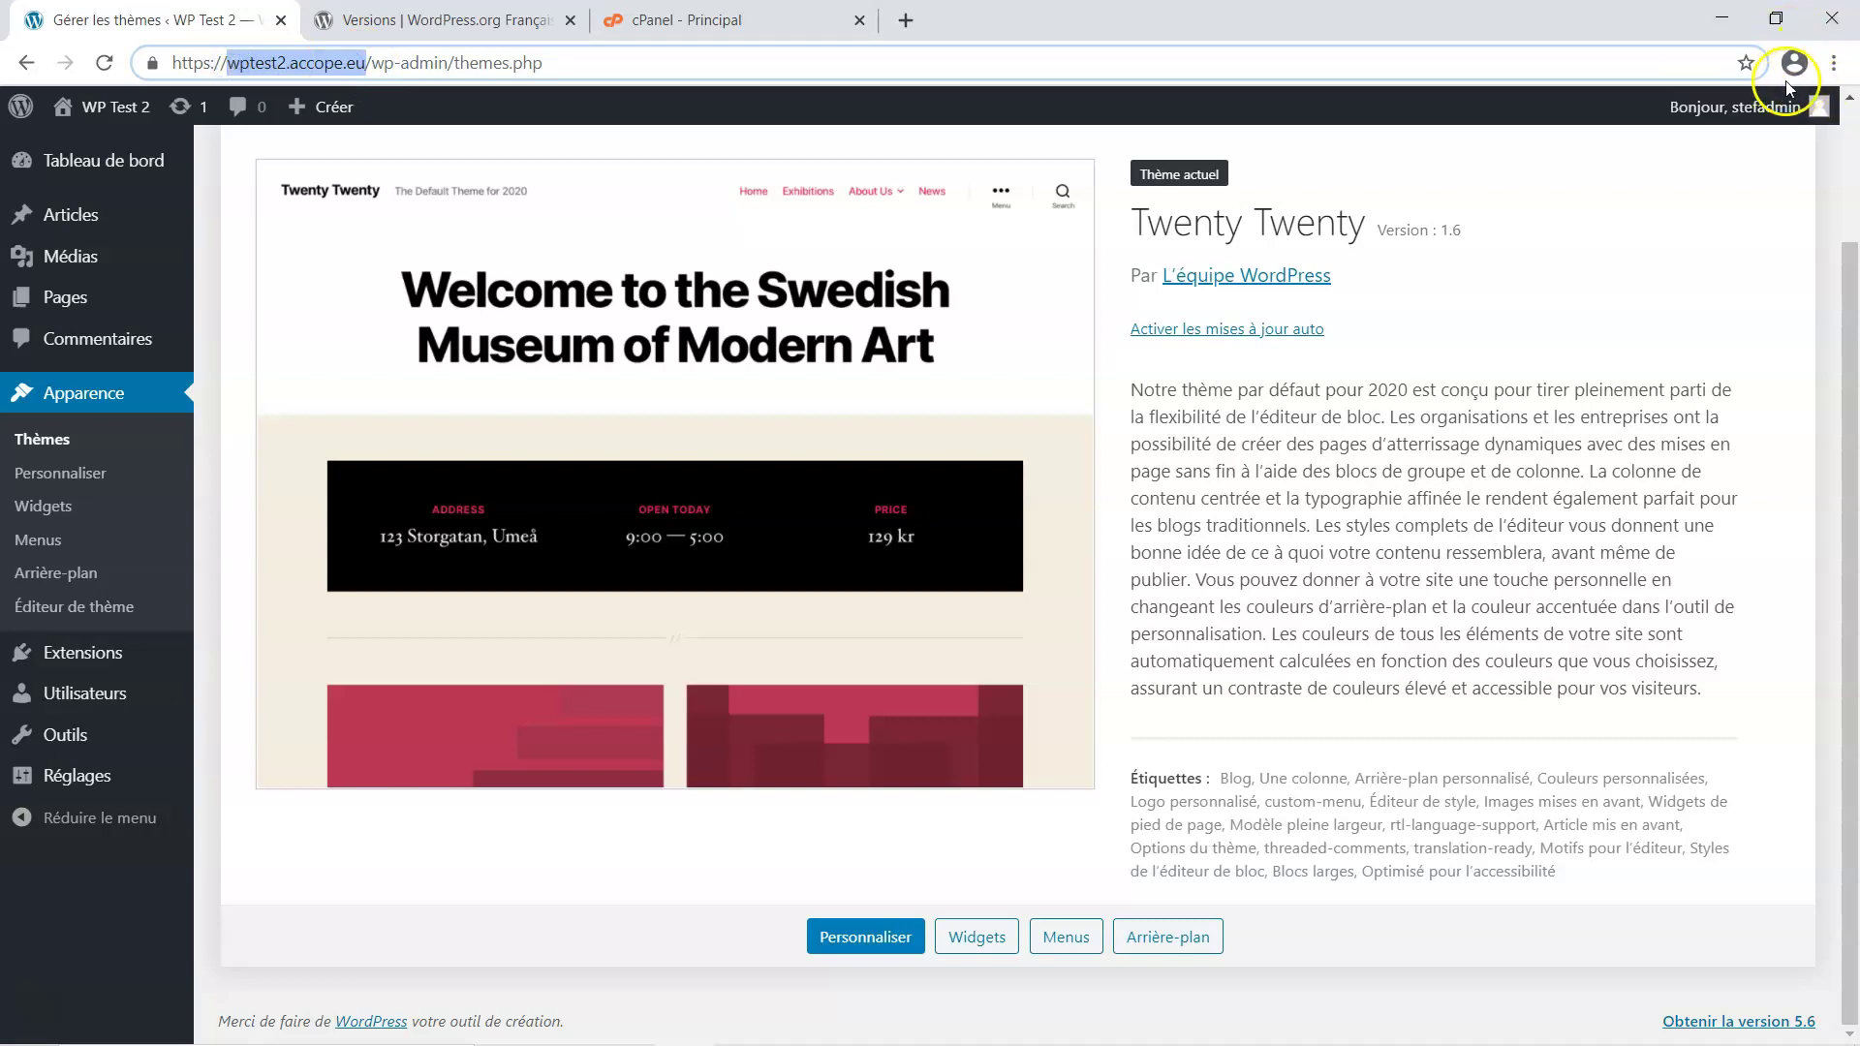
pyautogui.click(1834, 62)
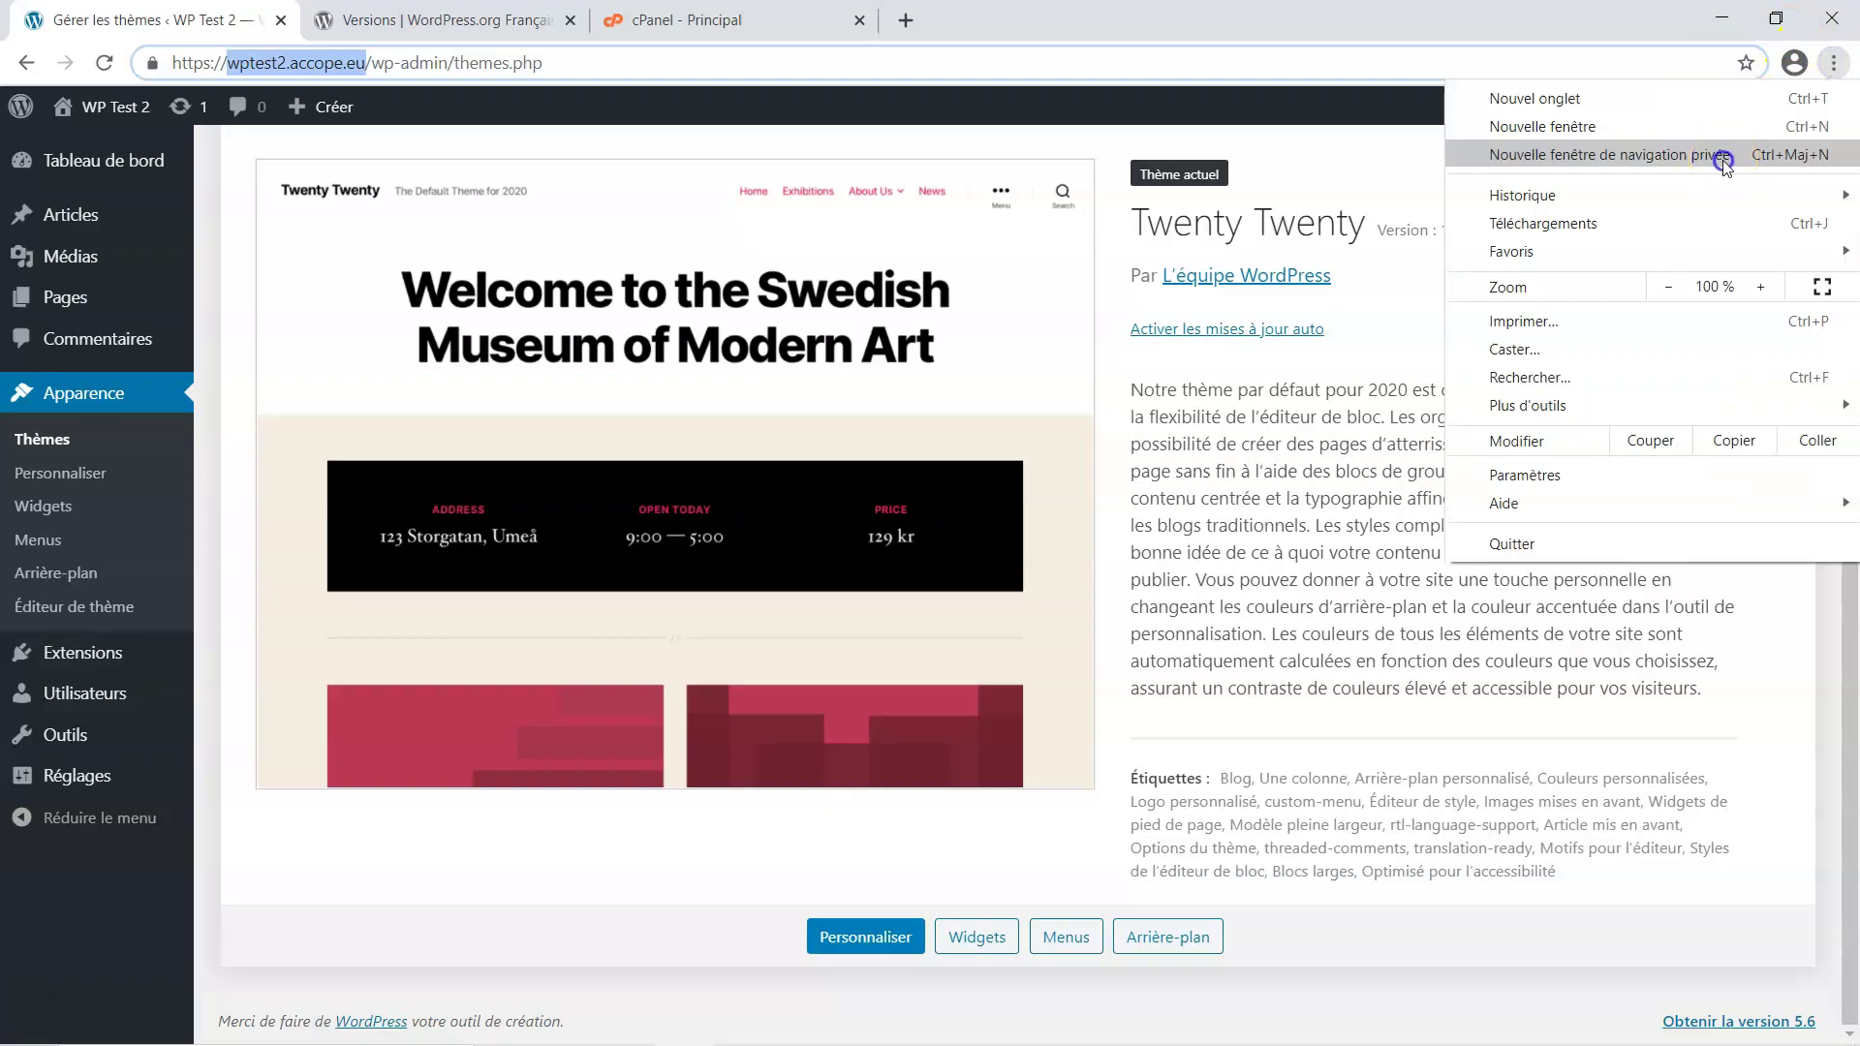
# Open a private window and load the WP Test 2 site from the pasted address
pyautogui.click(1723, 157)
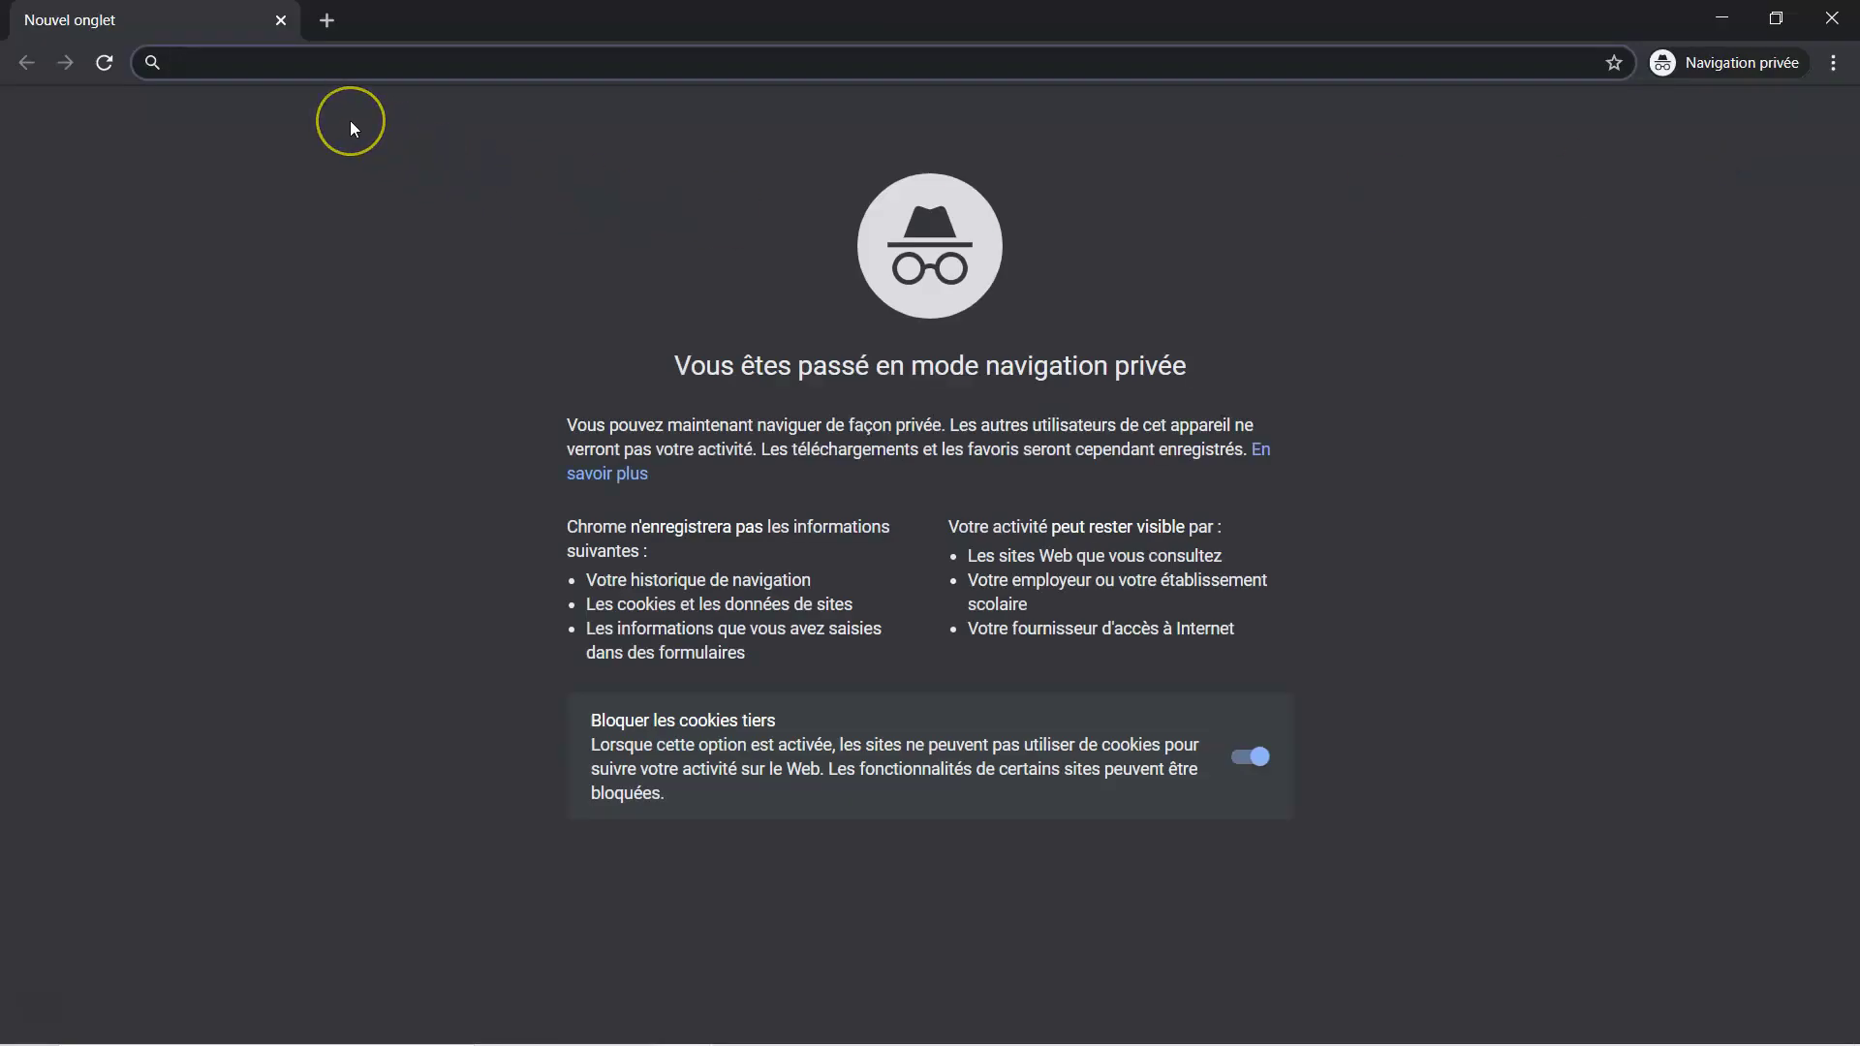
pyautogui.hotkey('ctrl', 'v')
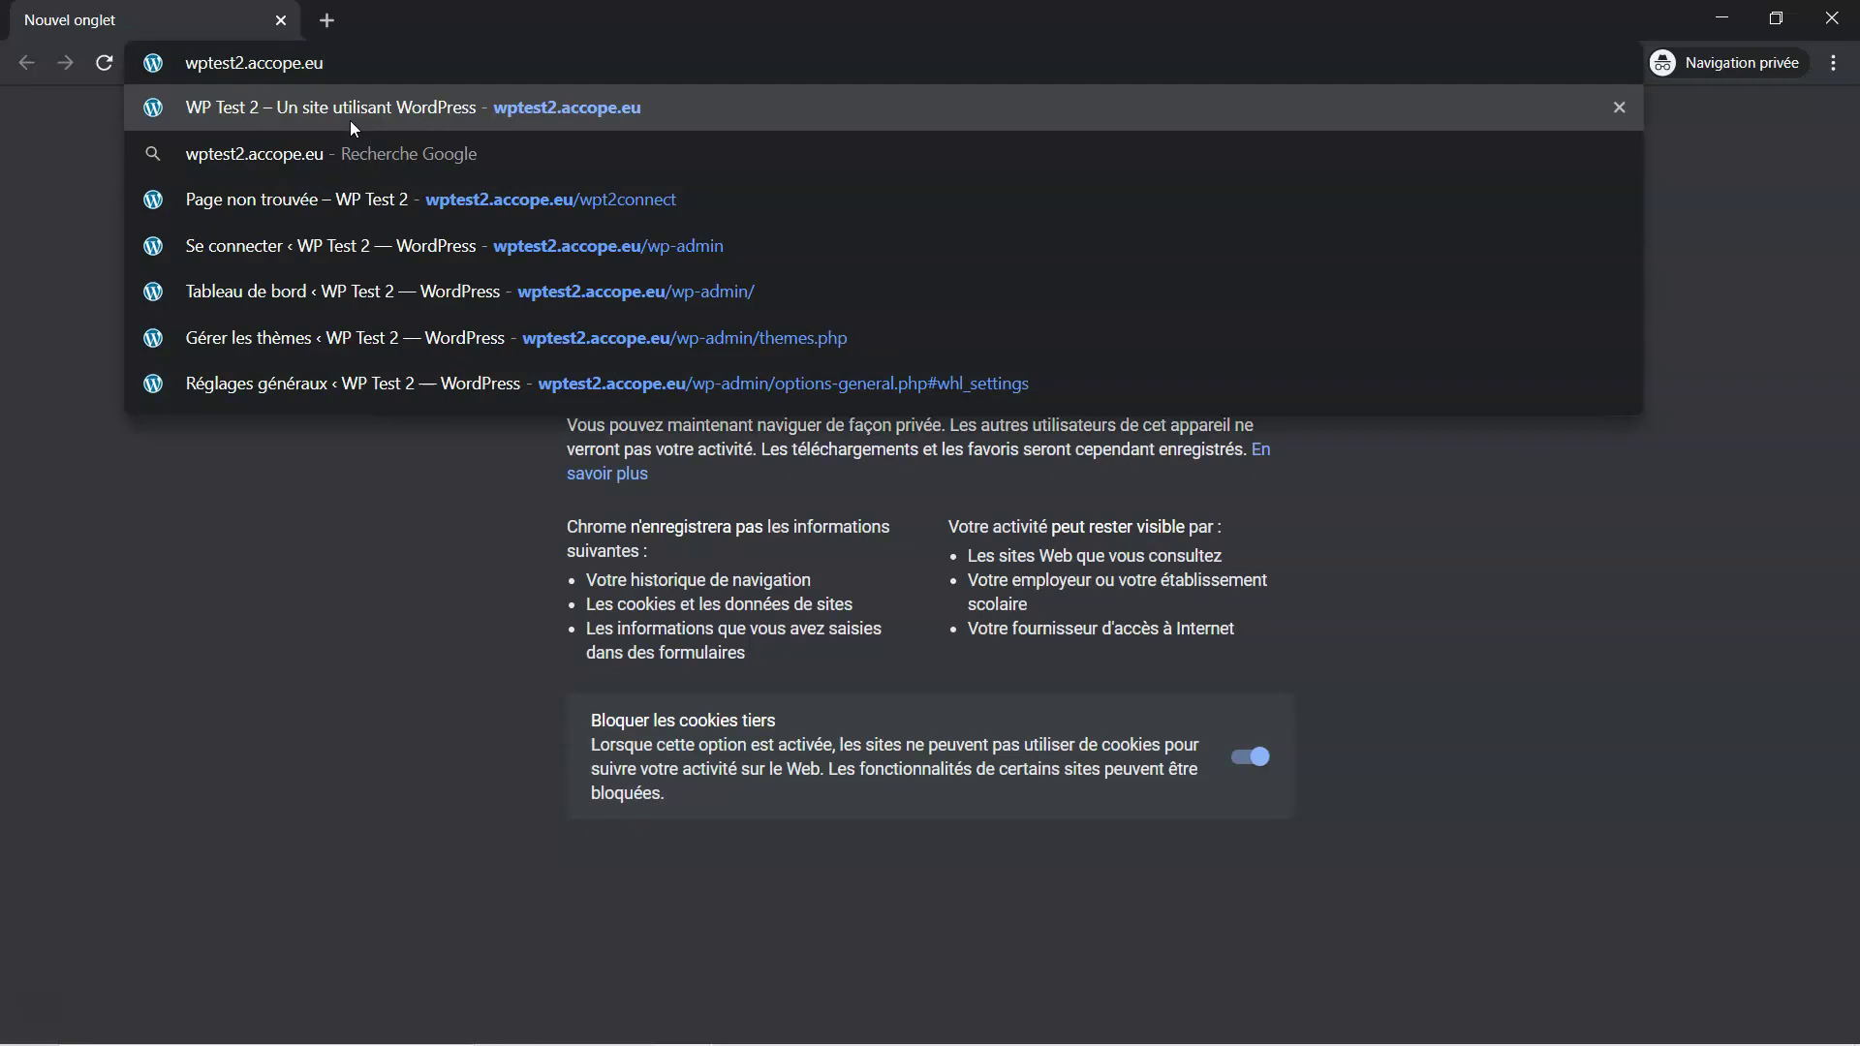
pyautogui.press('Return')
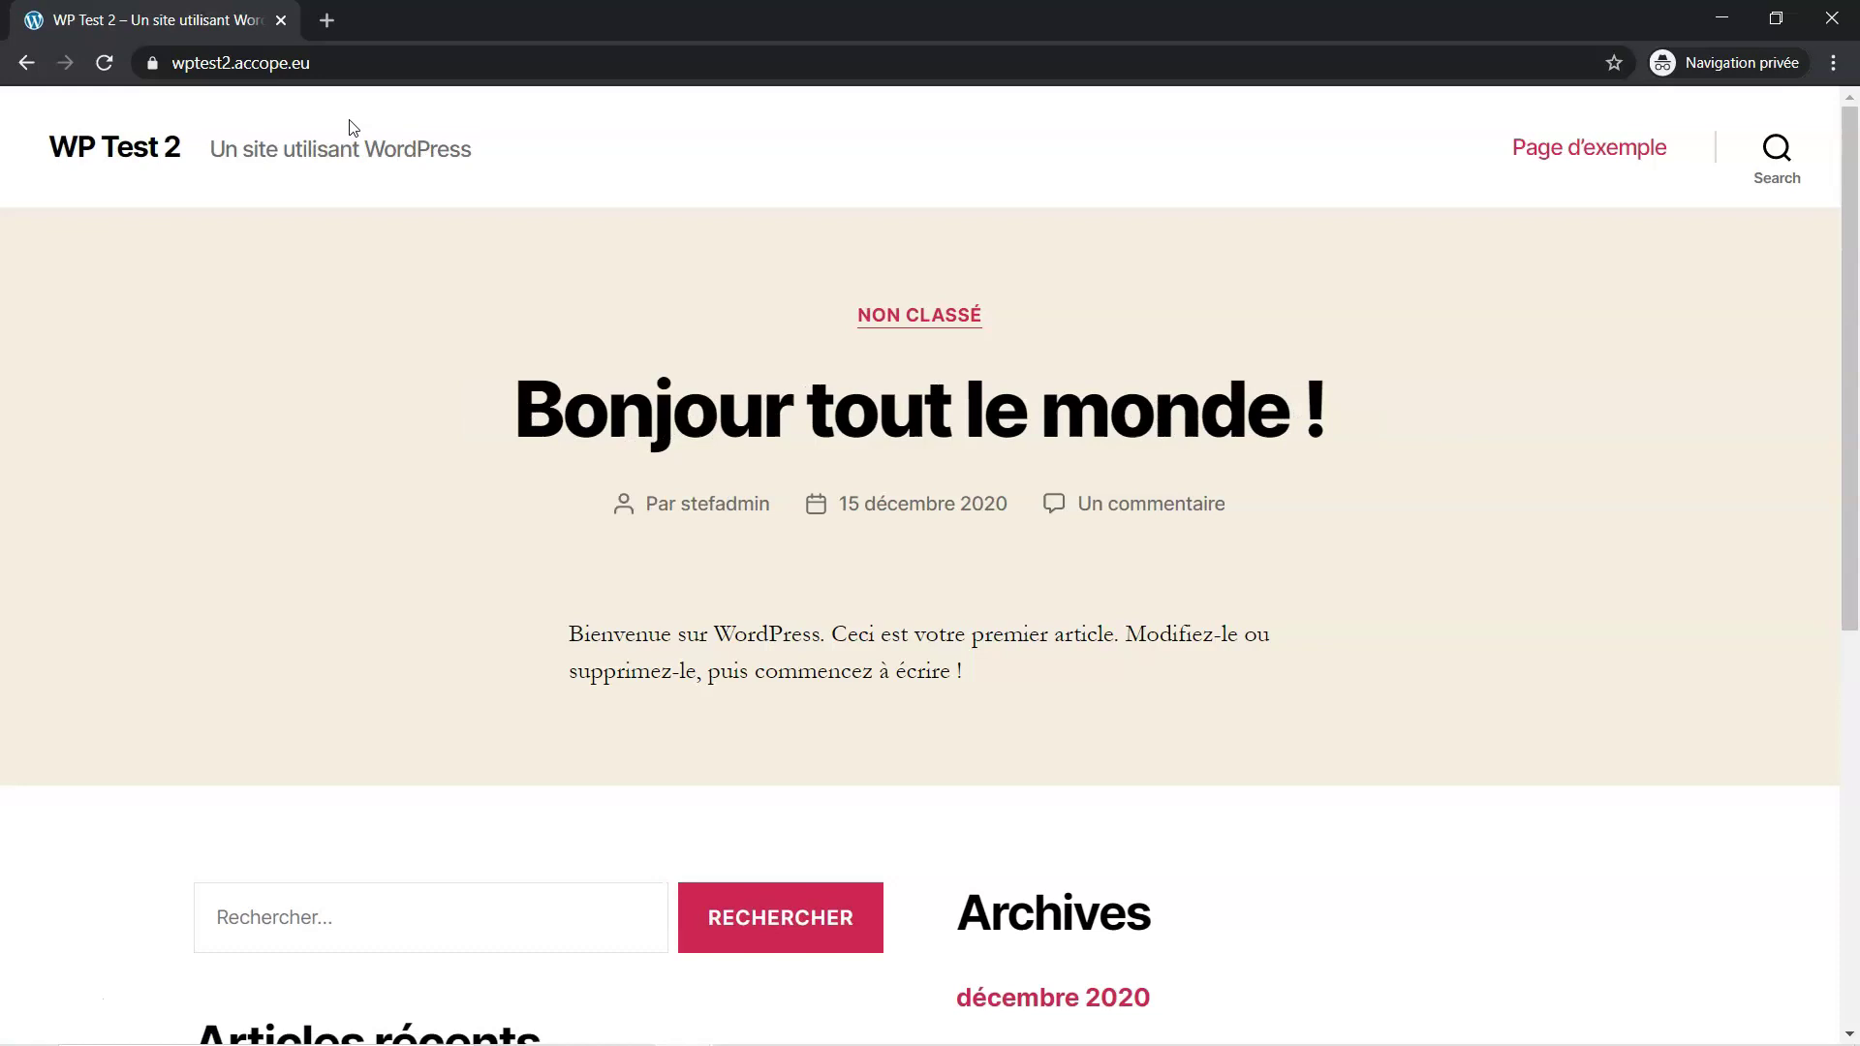
# Confirm the padlock shows a secure connection, then select the 's' of https in the address
pyautogui.click(155, 72)
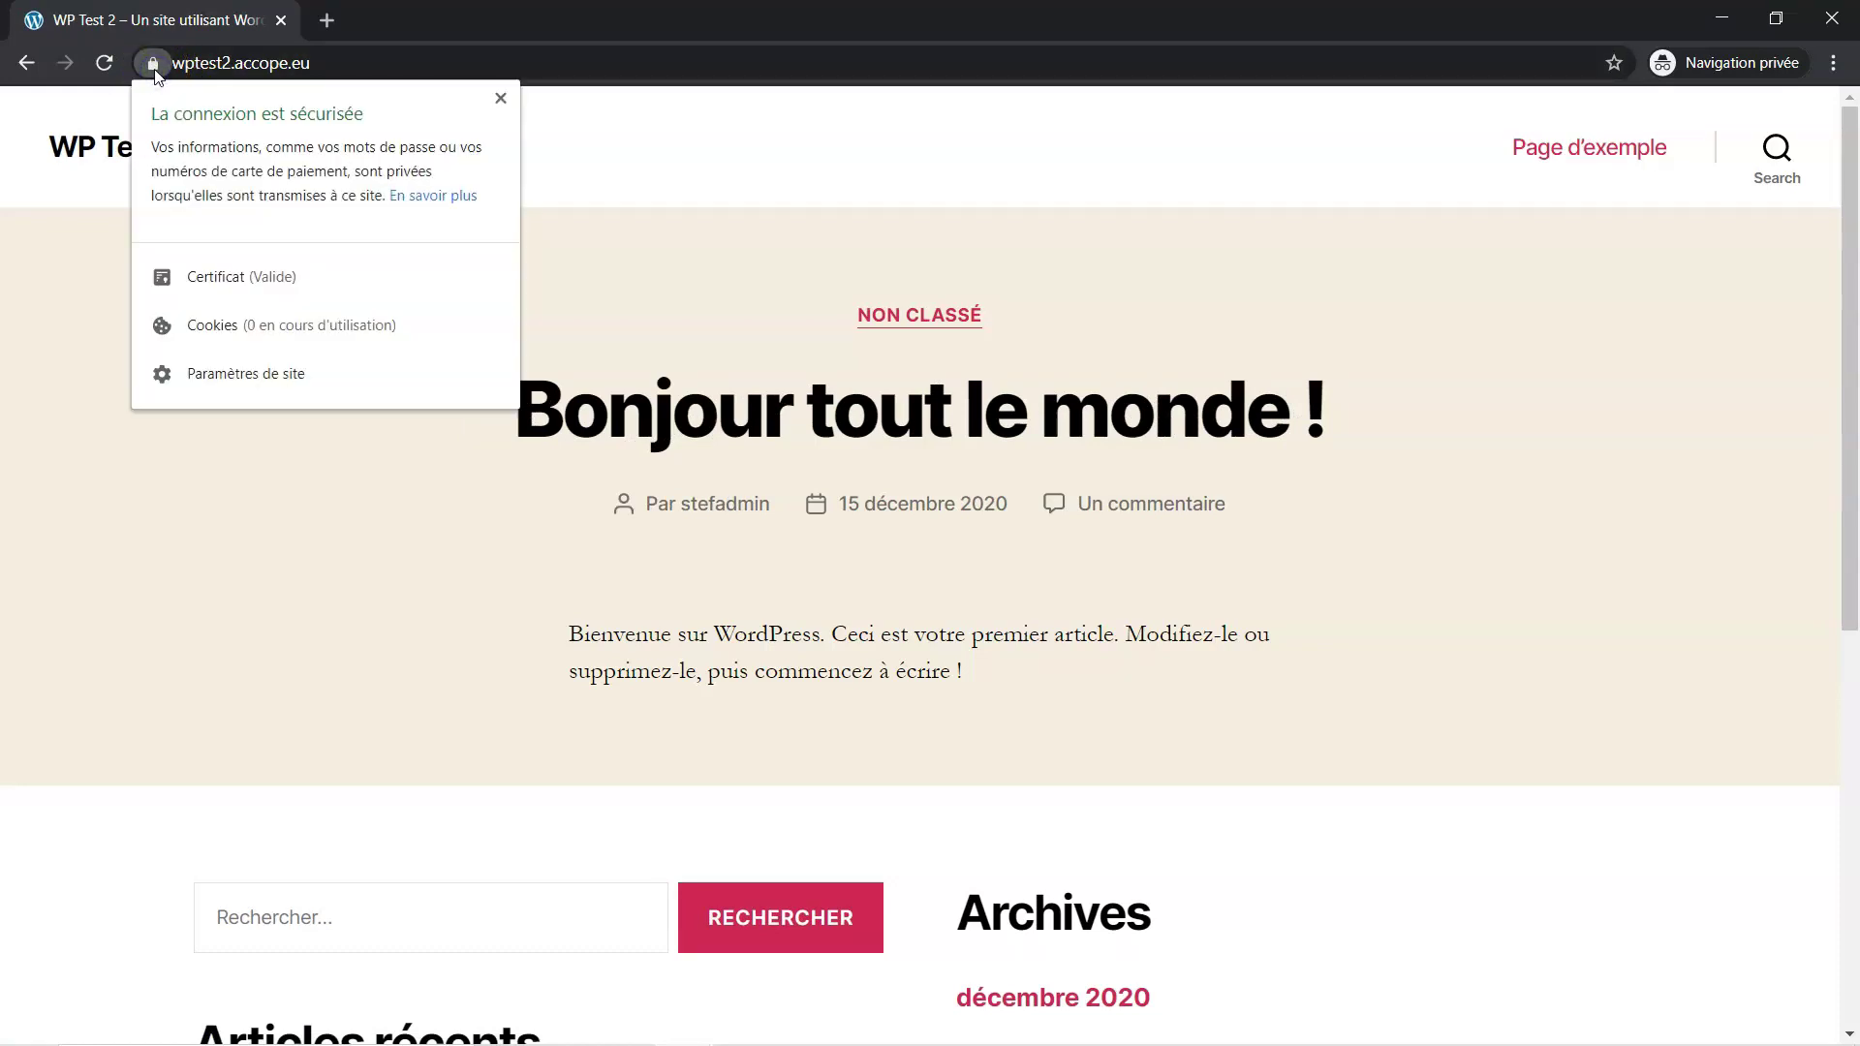
pyautogui.click(350, 64)
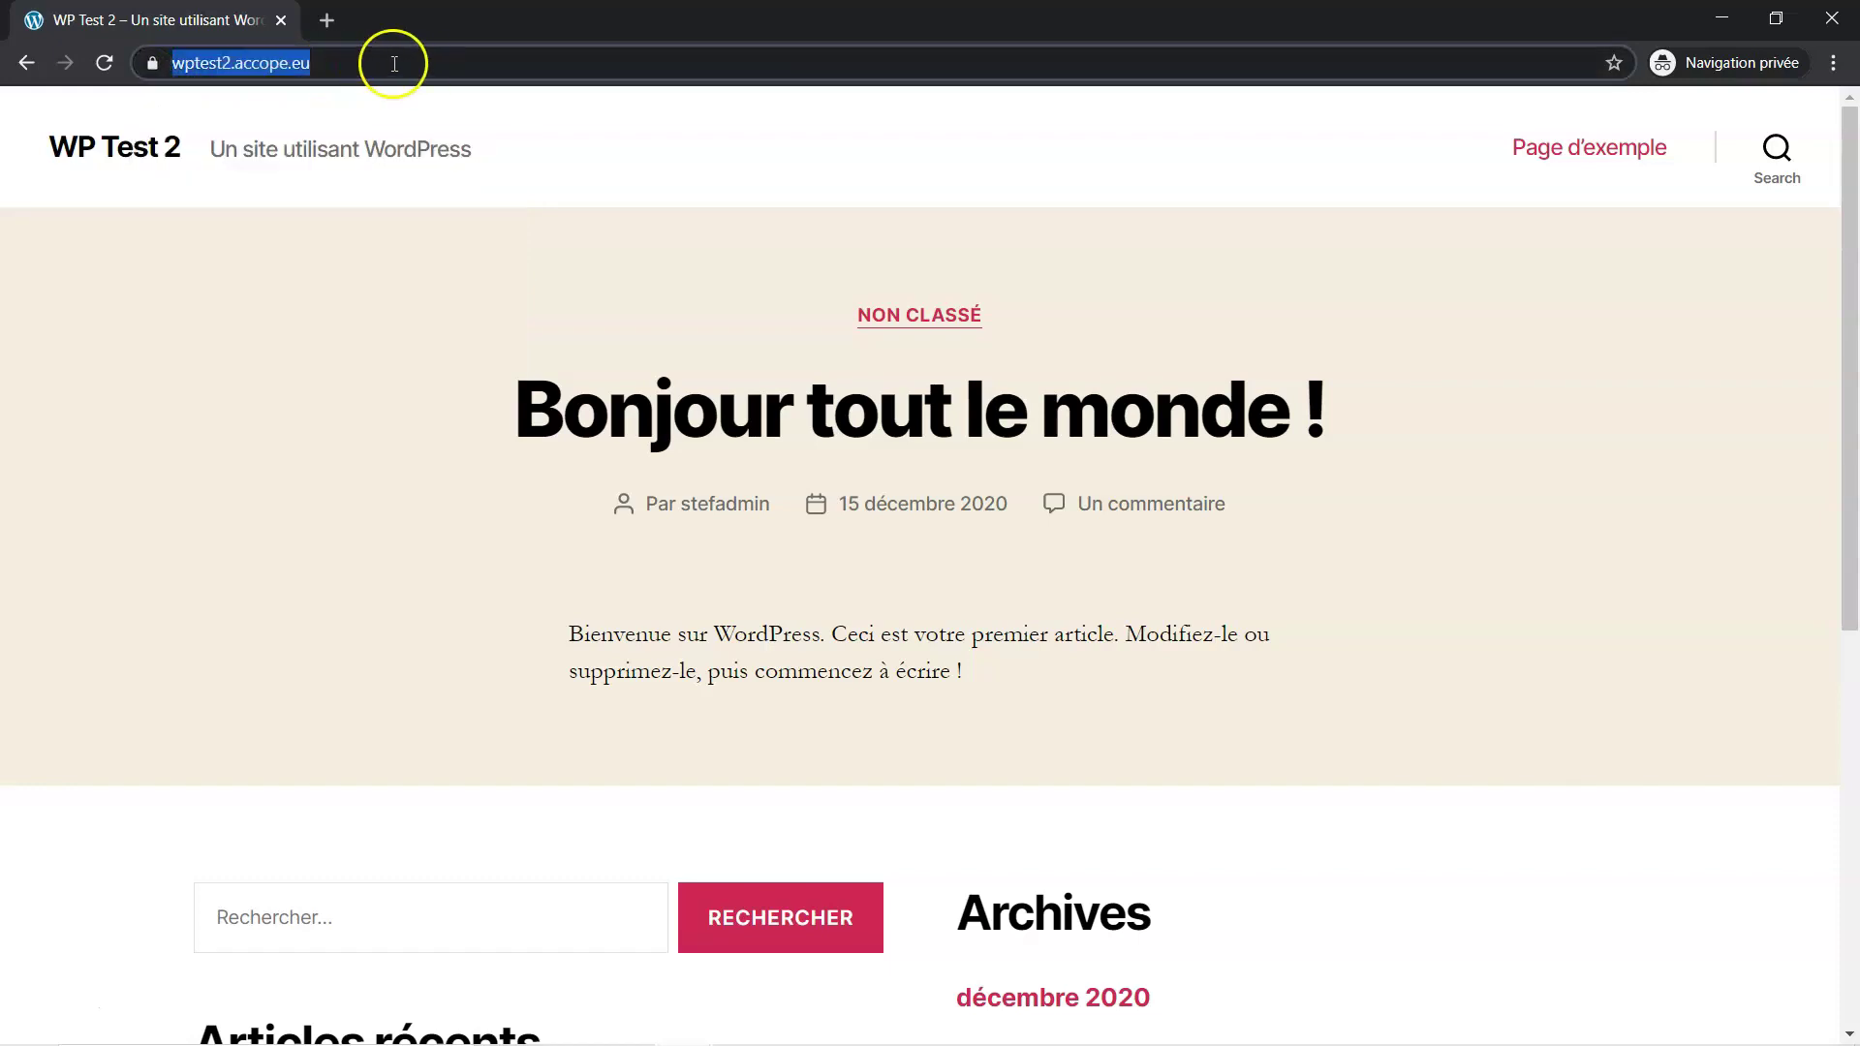
pyautogui.click(365, 63)
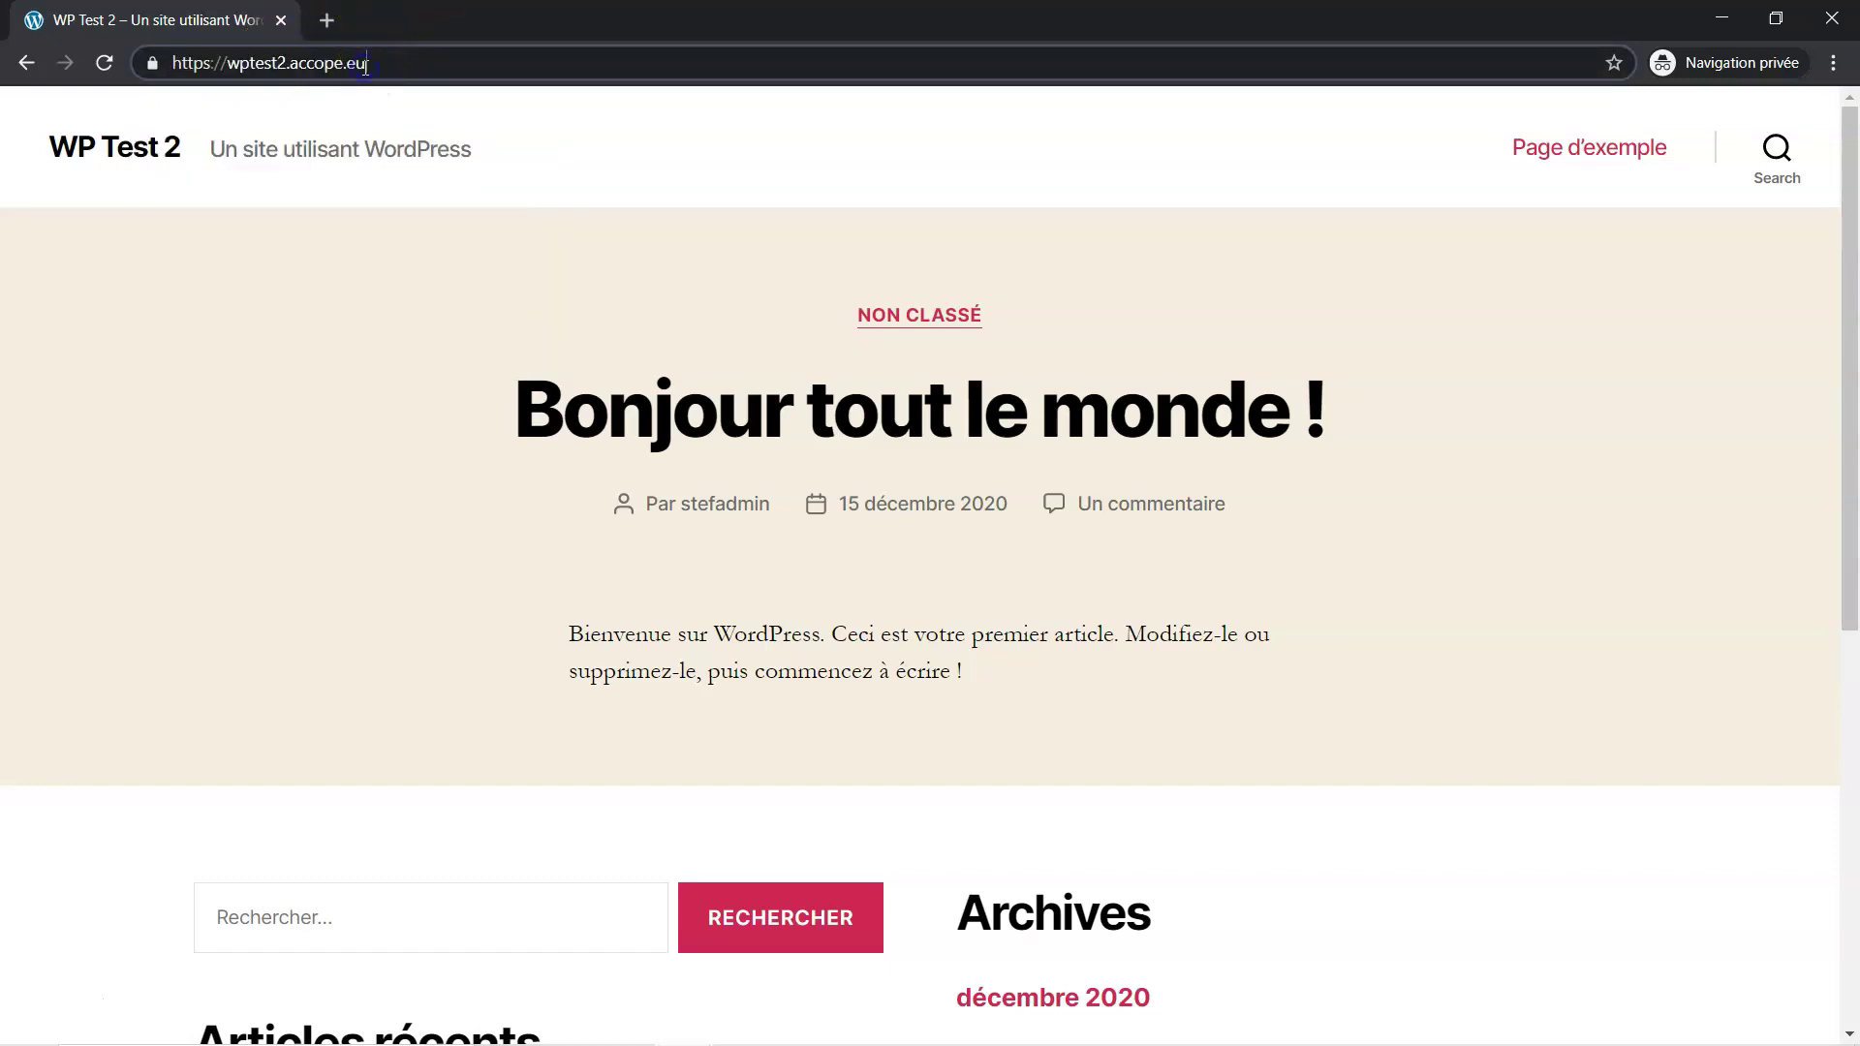
pyautogui.click(204, 66)
pyautogui.moveTo(205, 66); pyautogui.dragTo(209, 65)
pyautogui.press('BackSpace')
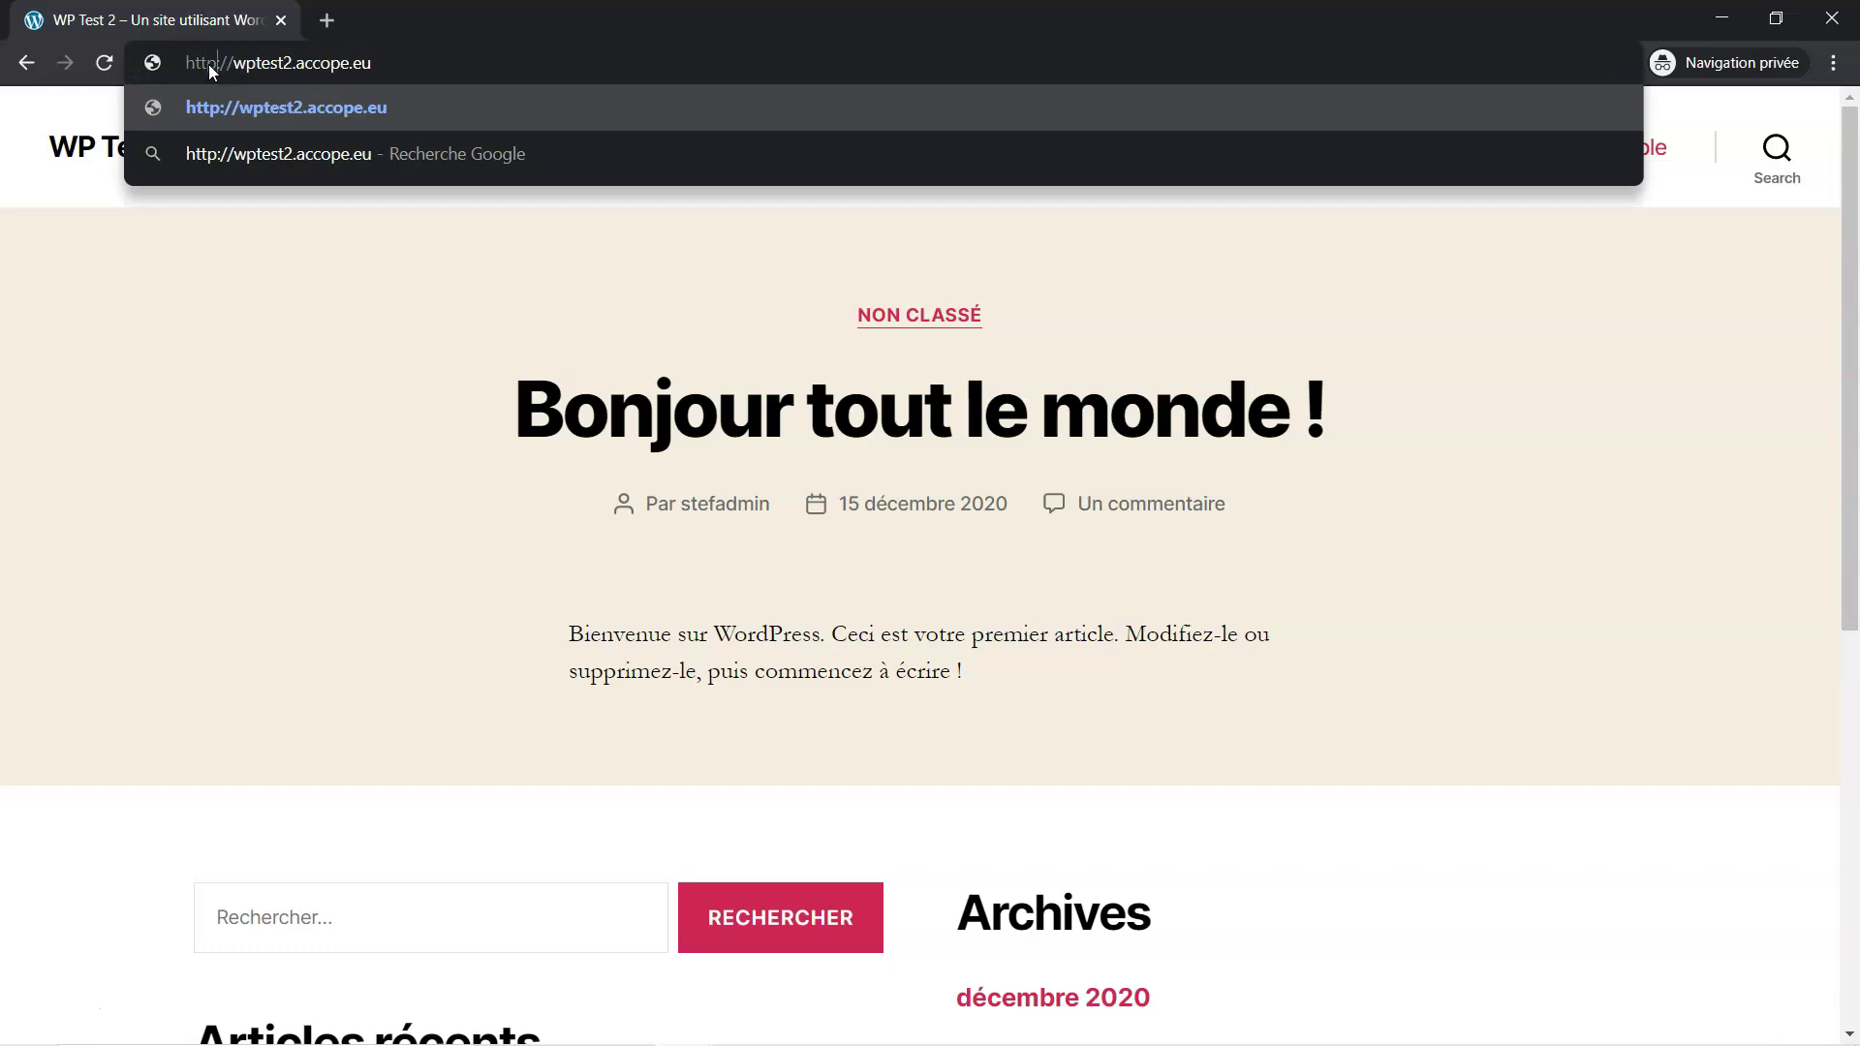
pyautogui.click(405, 71)
pyautogui.press('Return')
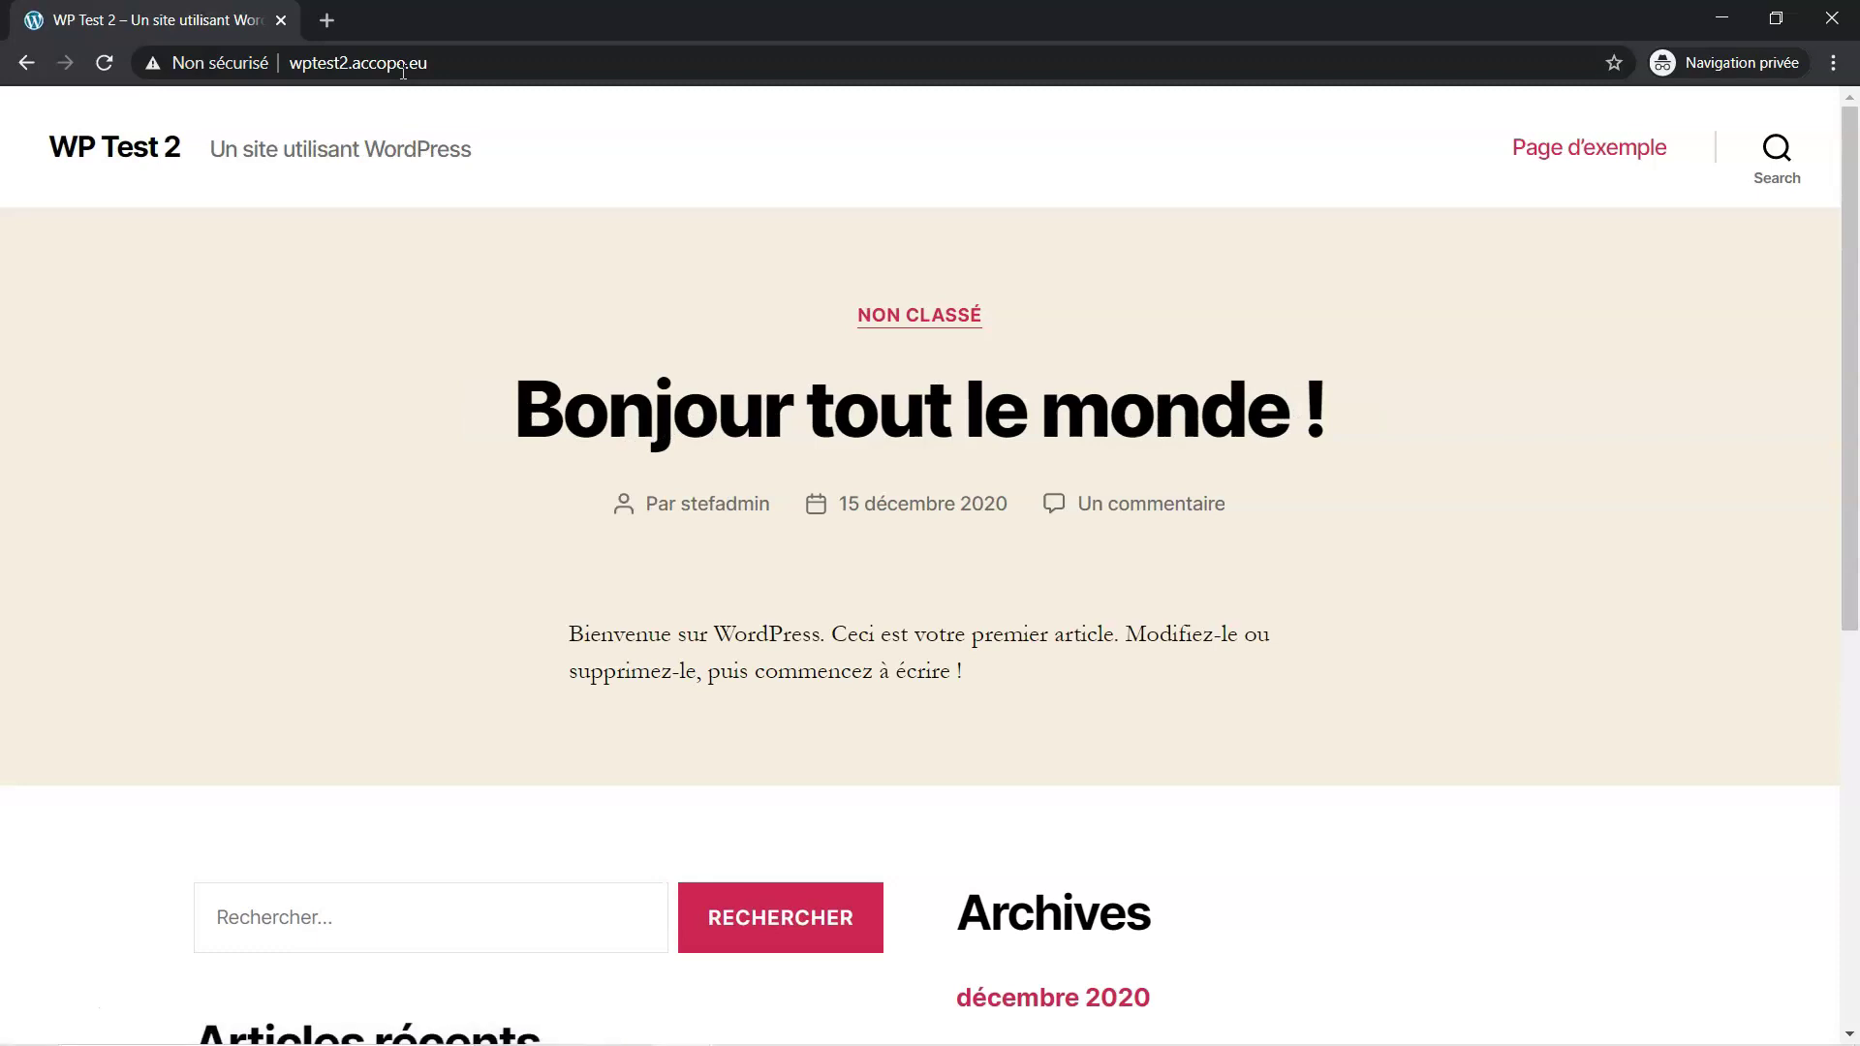
pyautogui.click(154, 66)
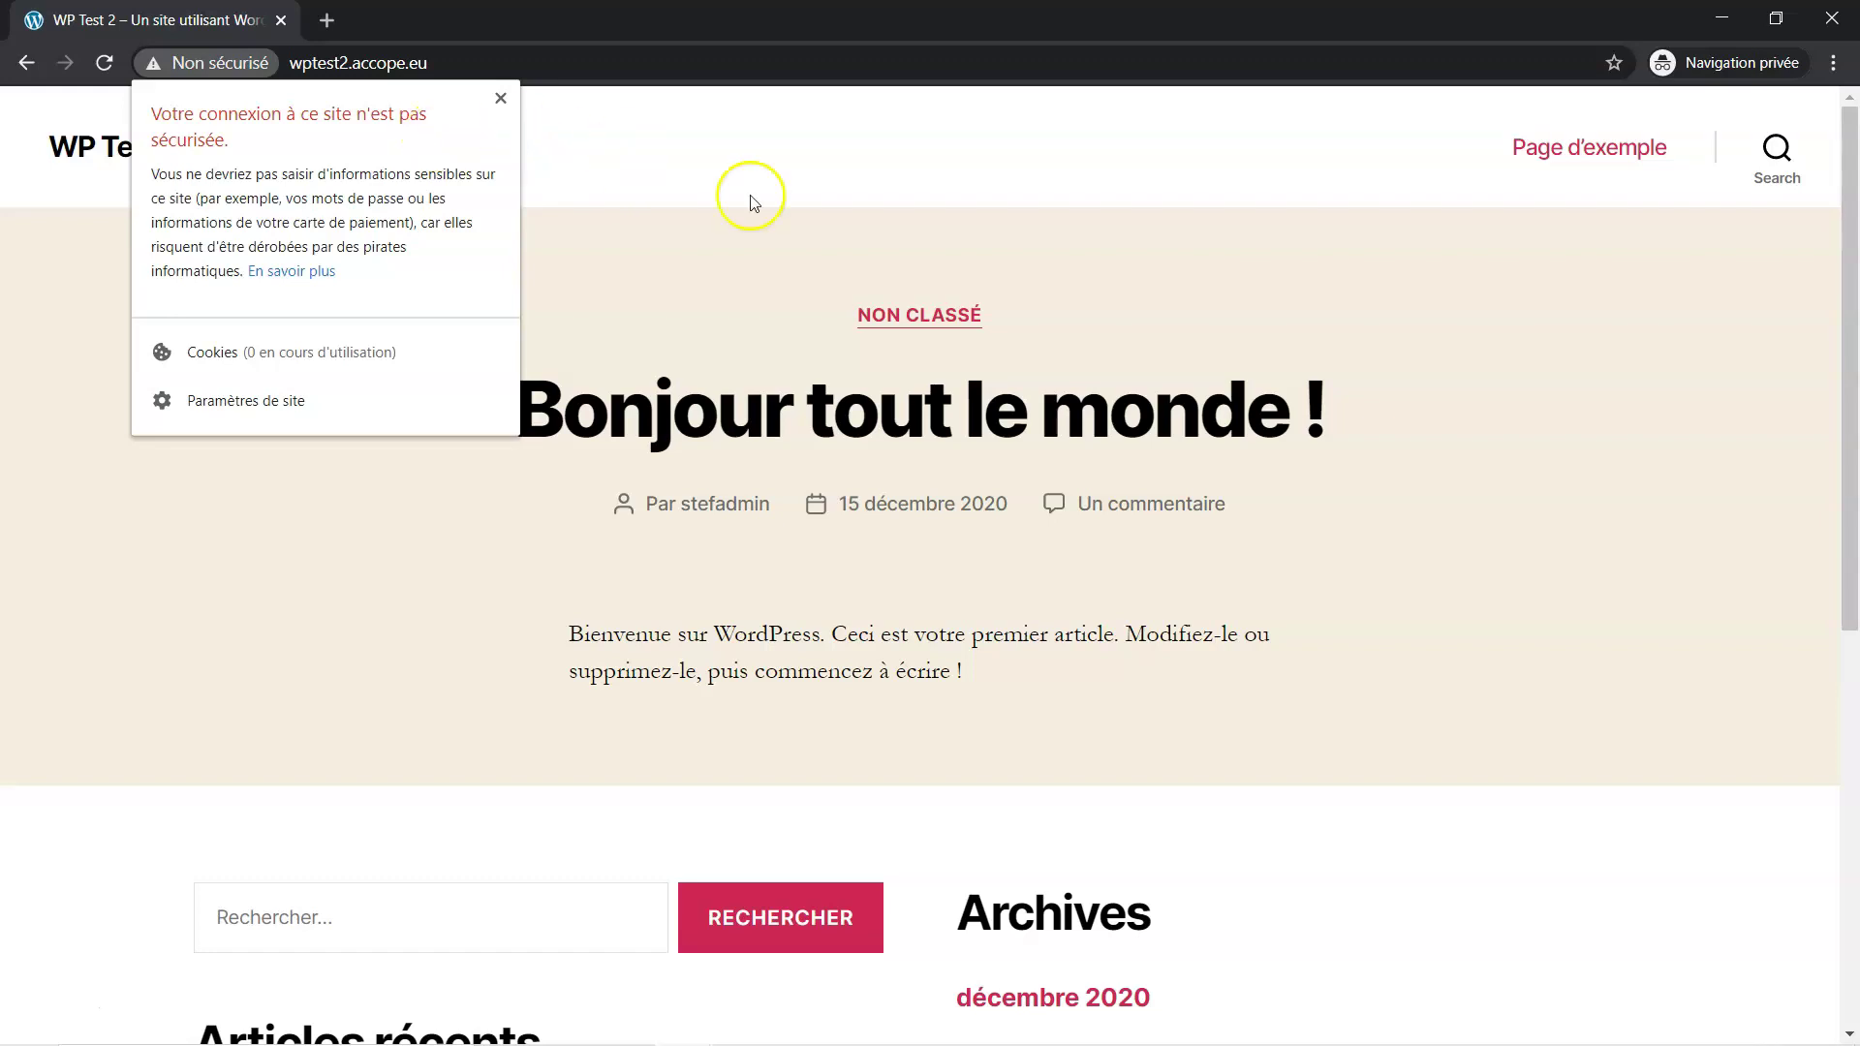
# Close the warning and the private window, then return to the Impress presentation at slide 4
pyautogui.click(848, 165)
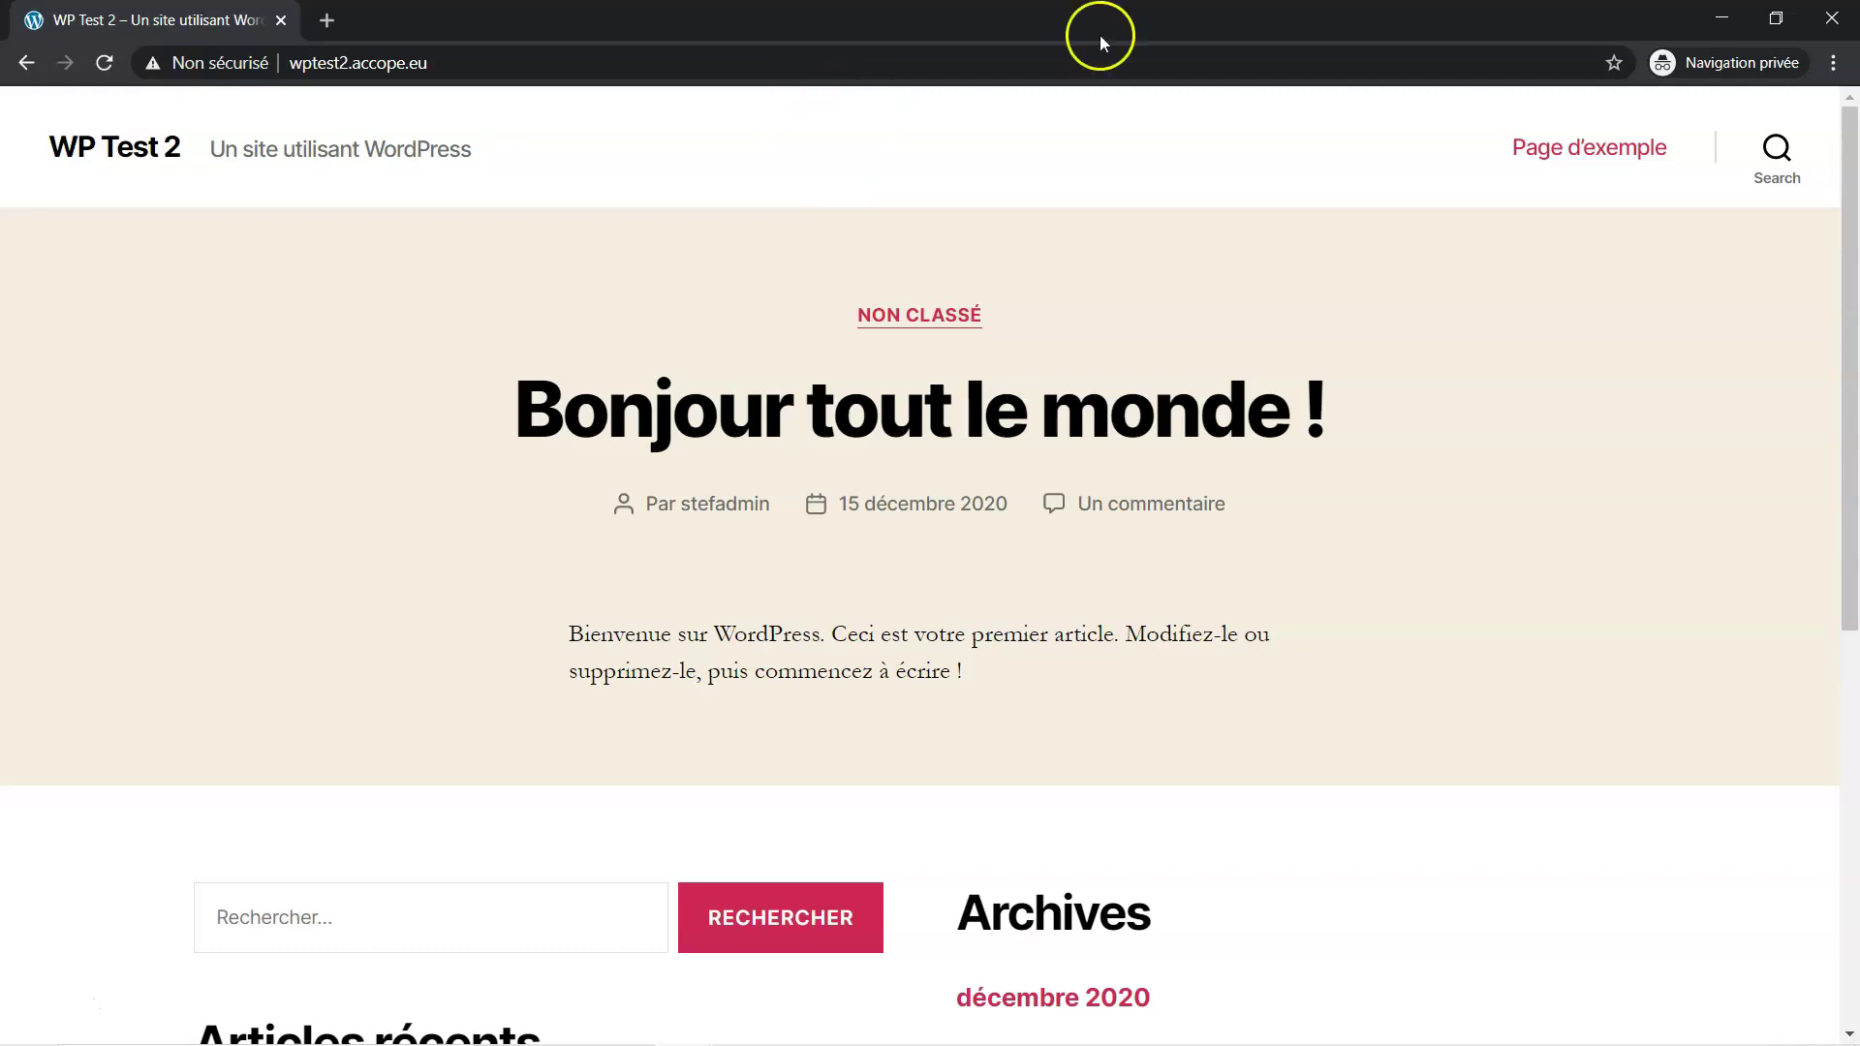
pyautogui.click(1837, 16)
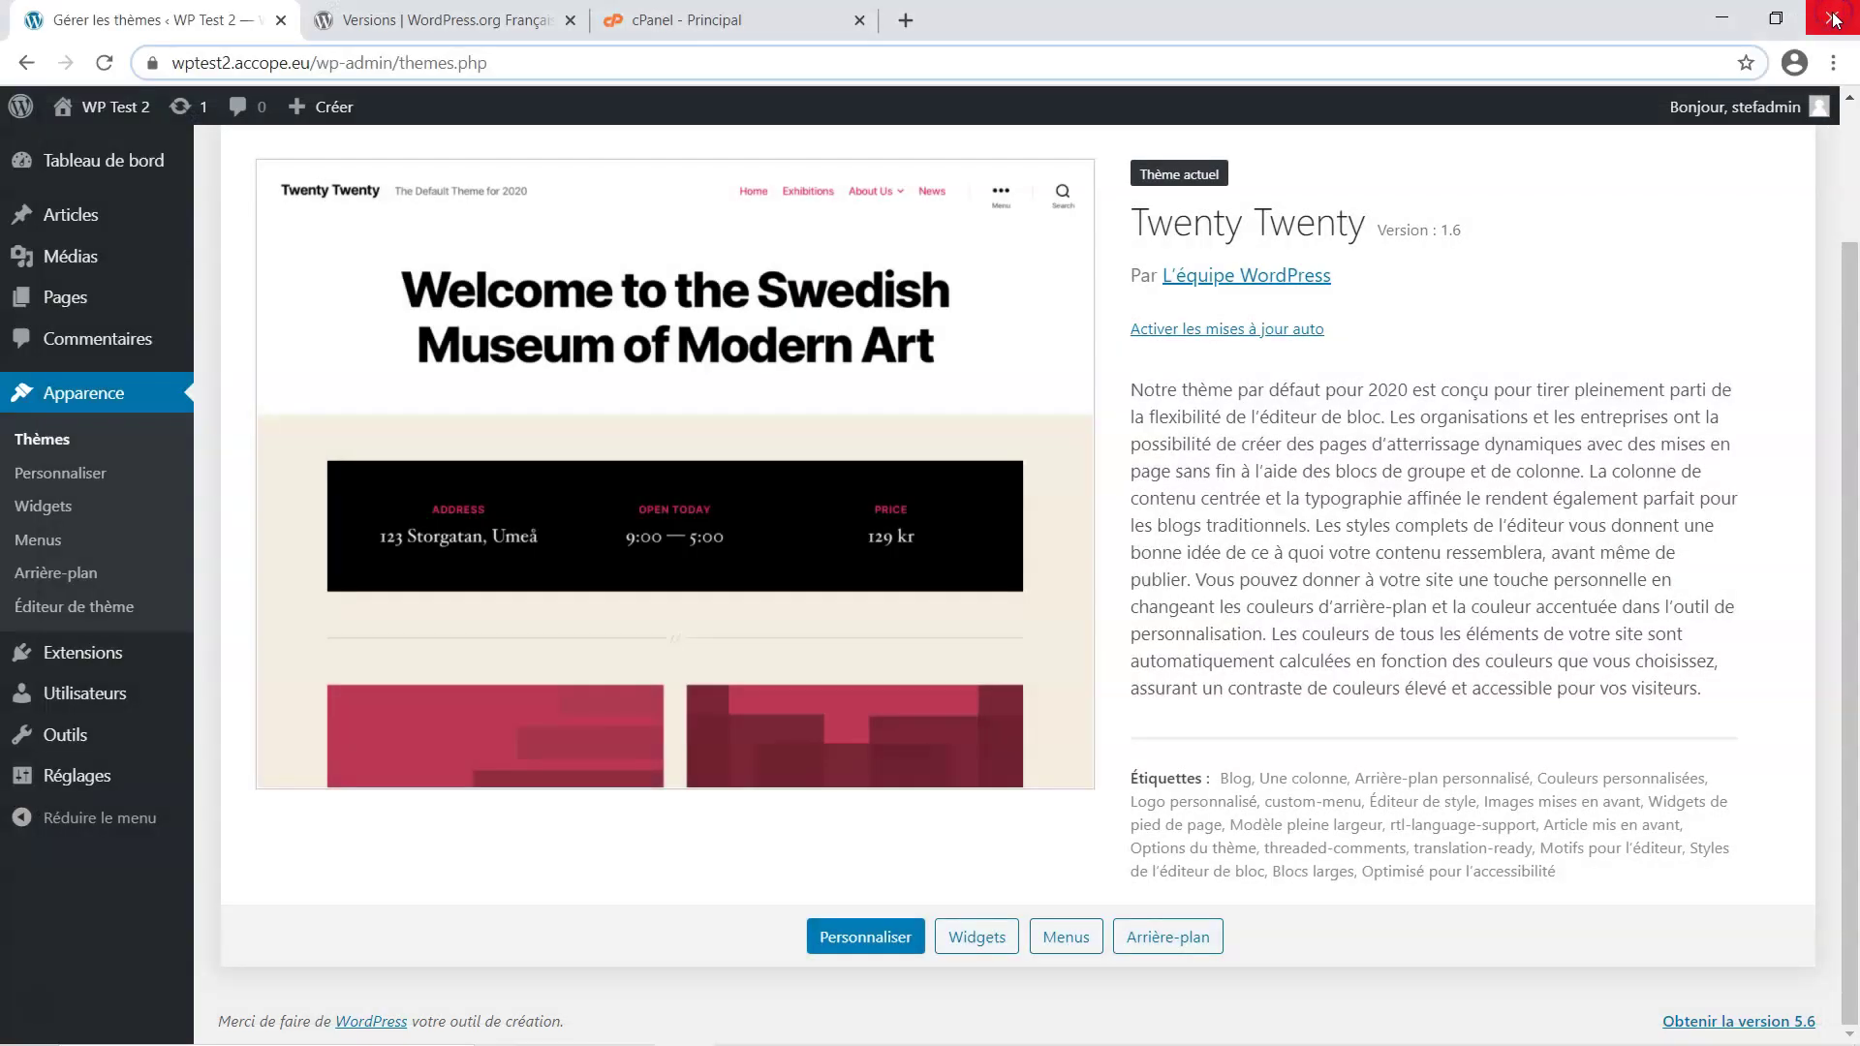
pyautogui.moveTo(1173, 1027)
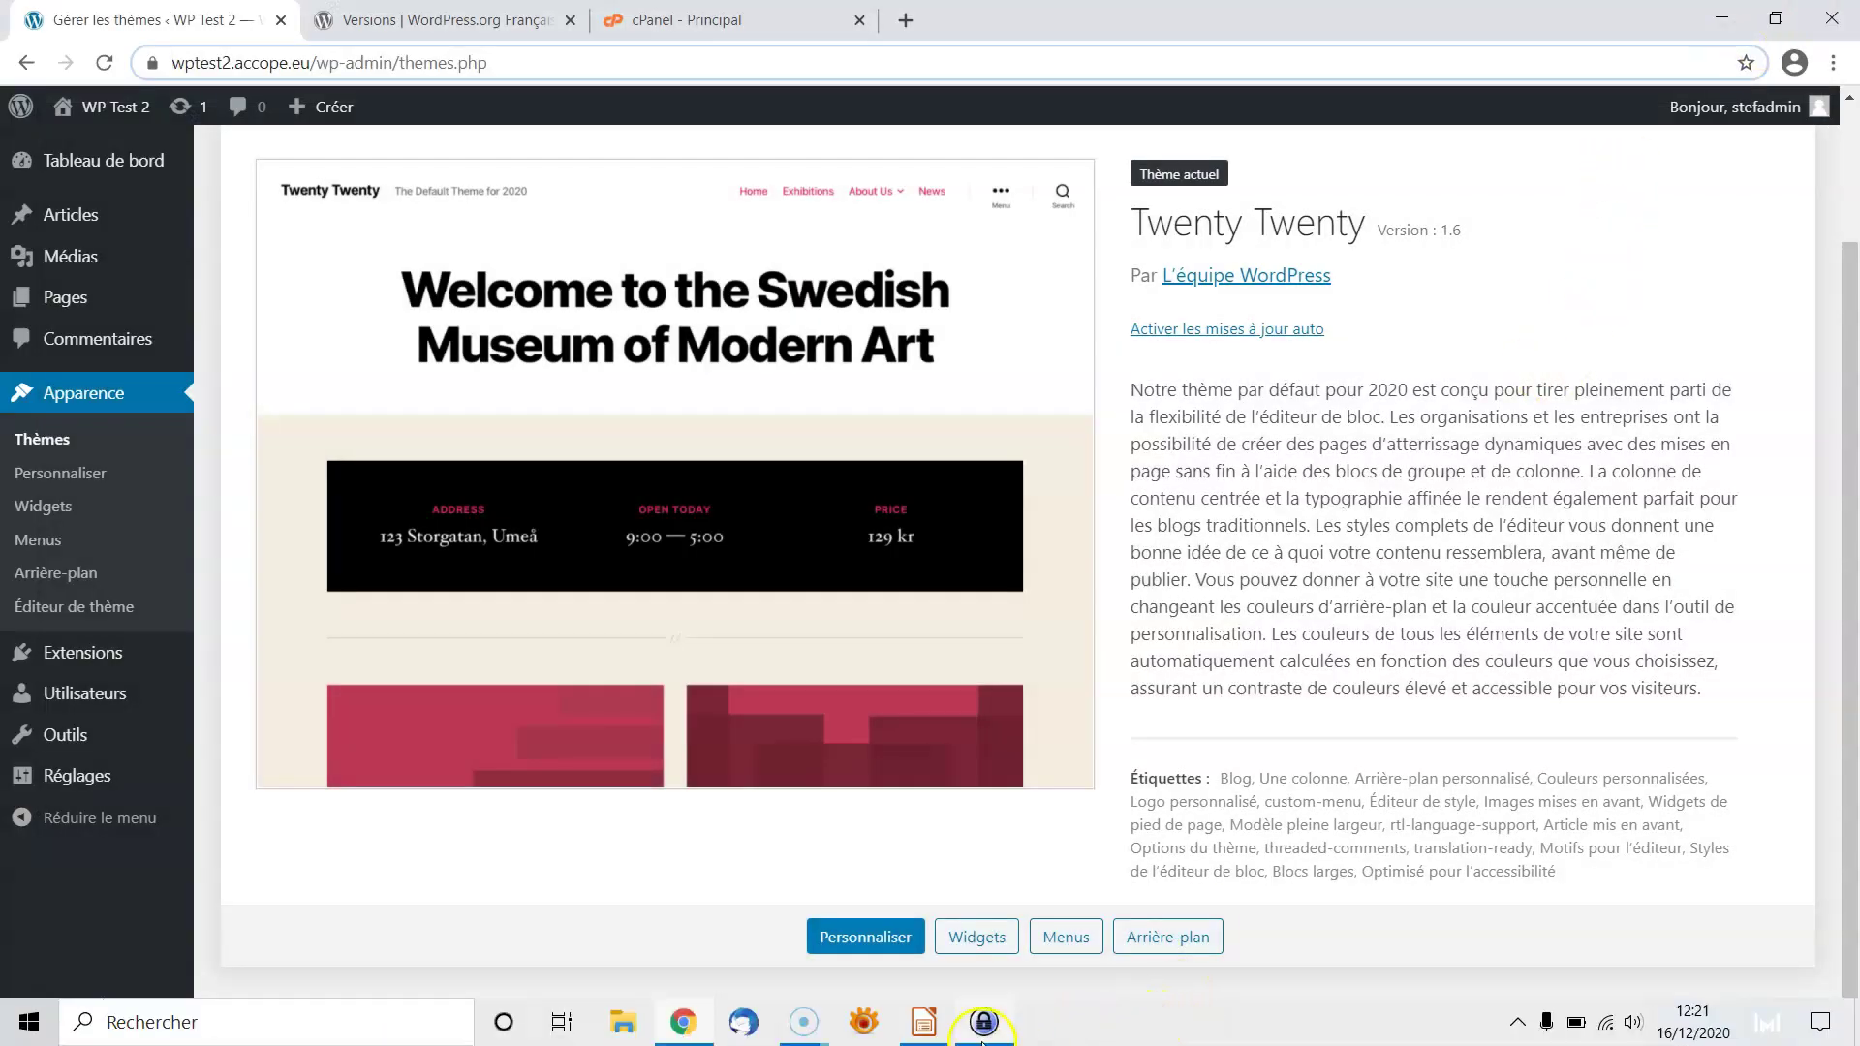
pyautogui.click(917, 1028)
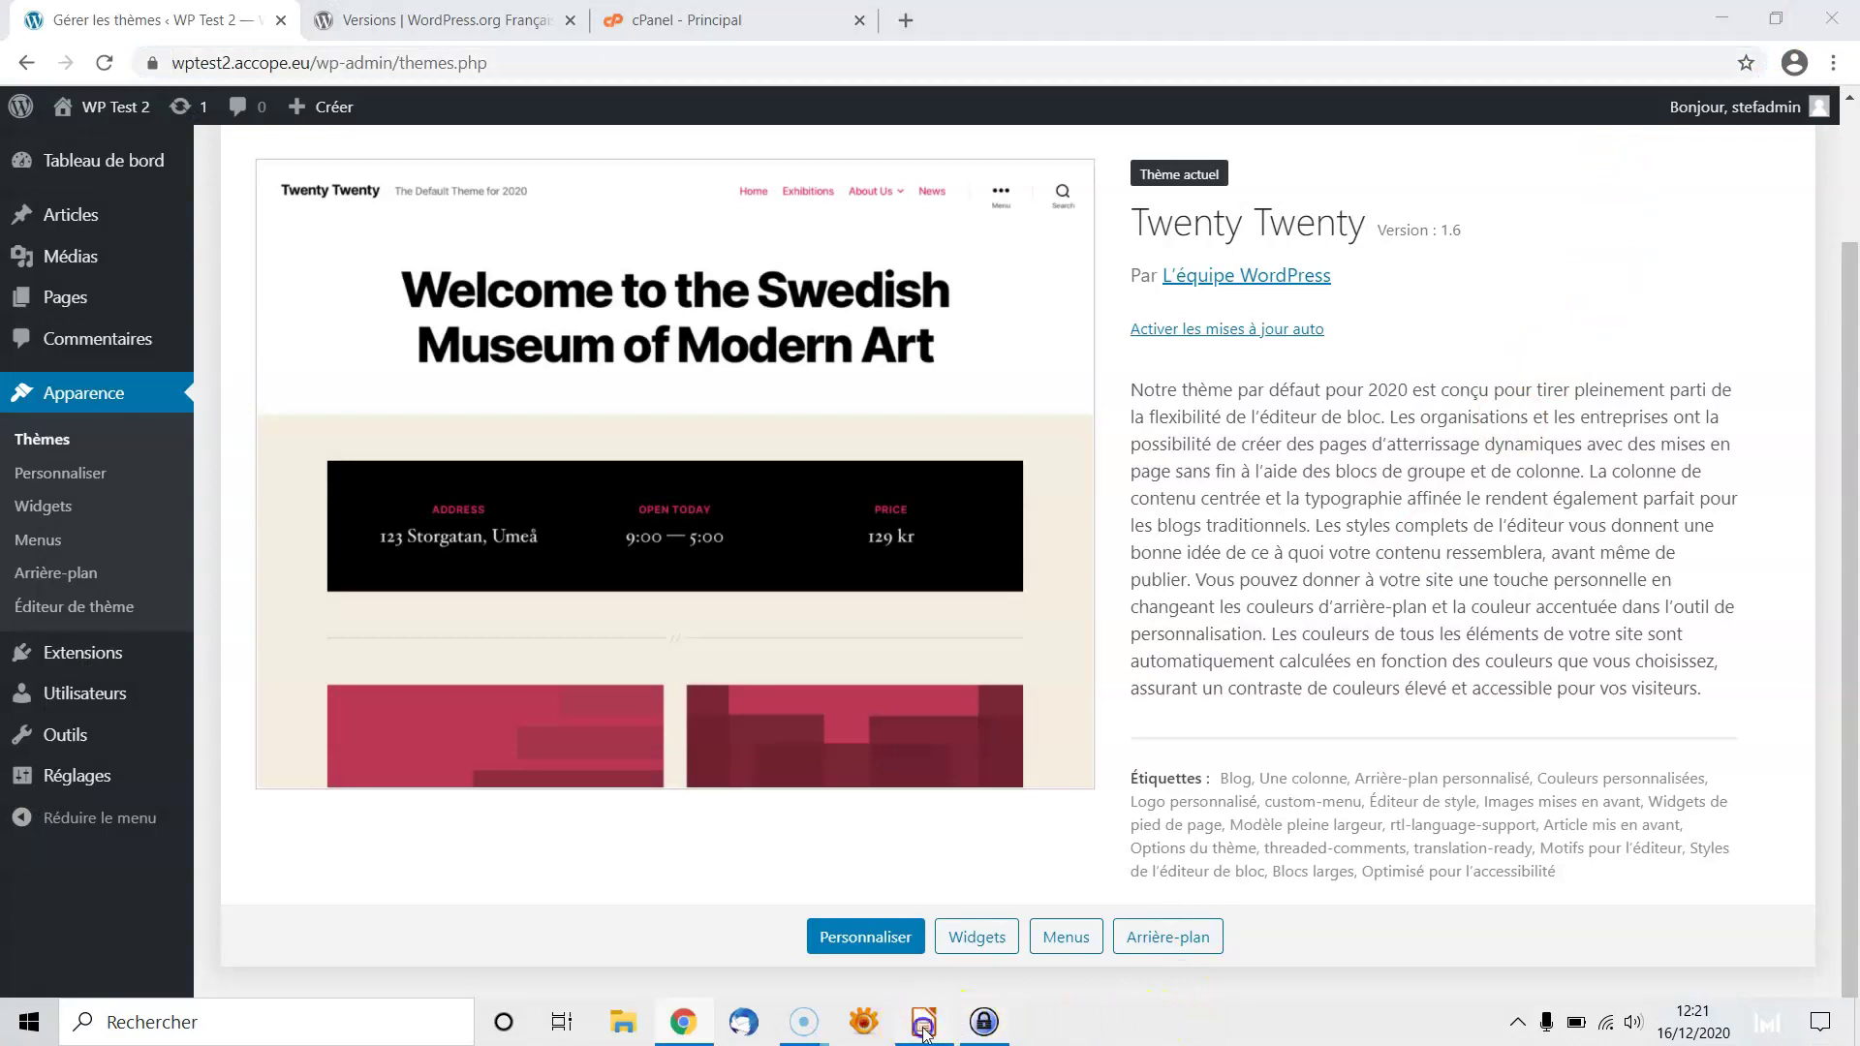
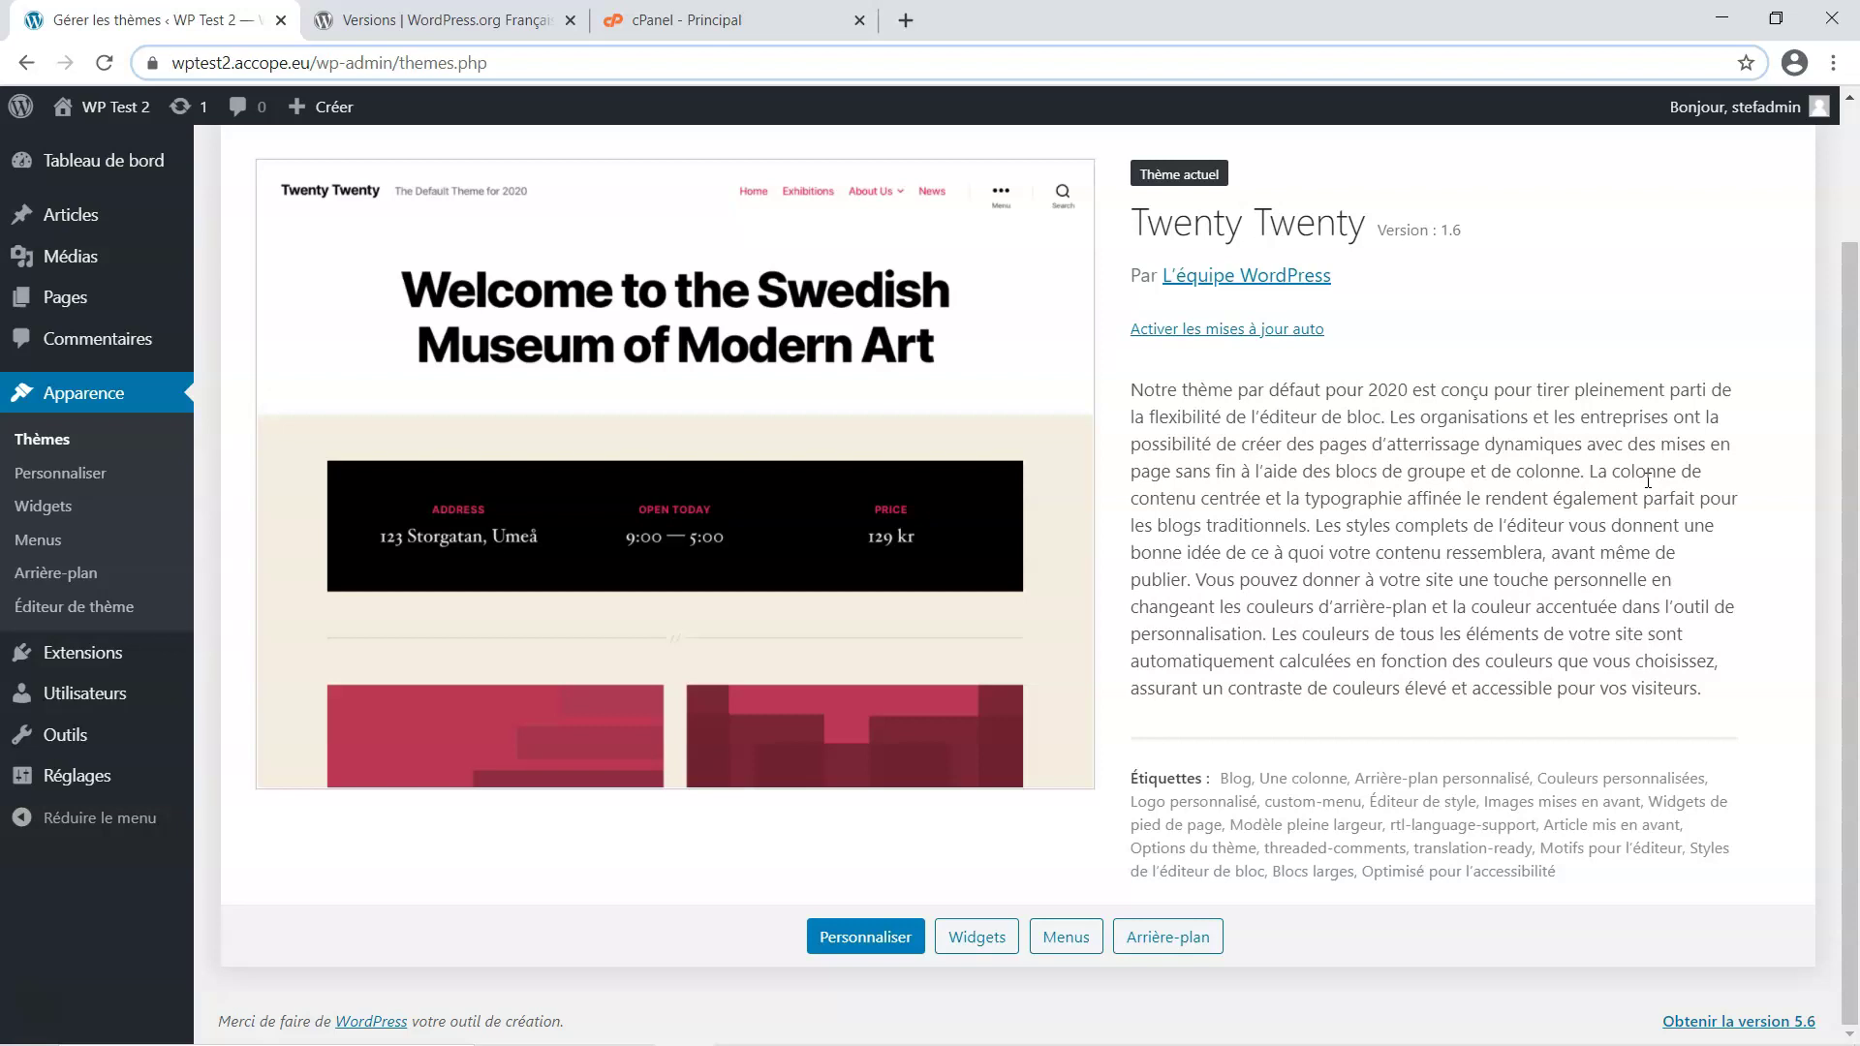
pyautogui.scroll(2, 1647, 479)
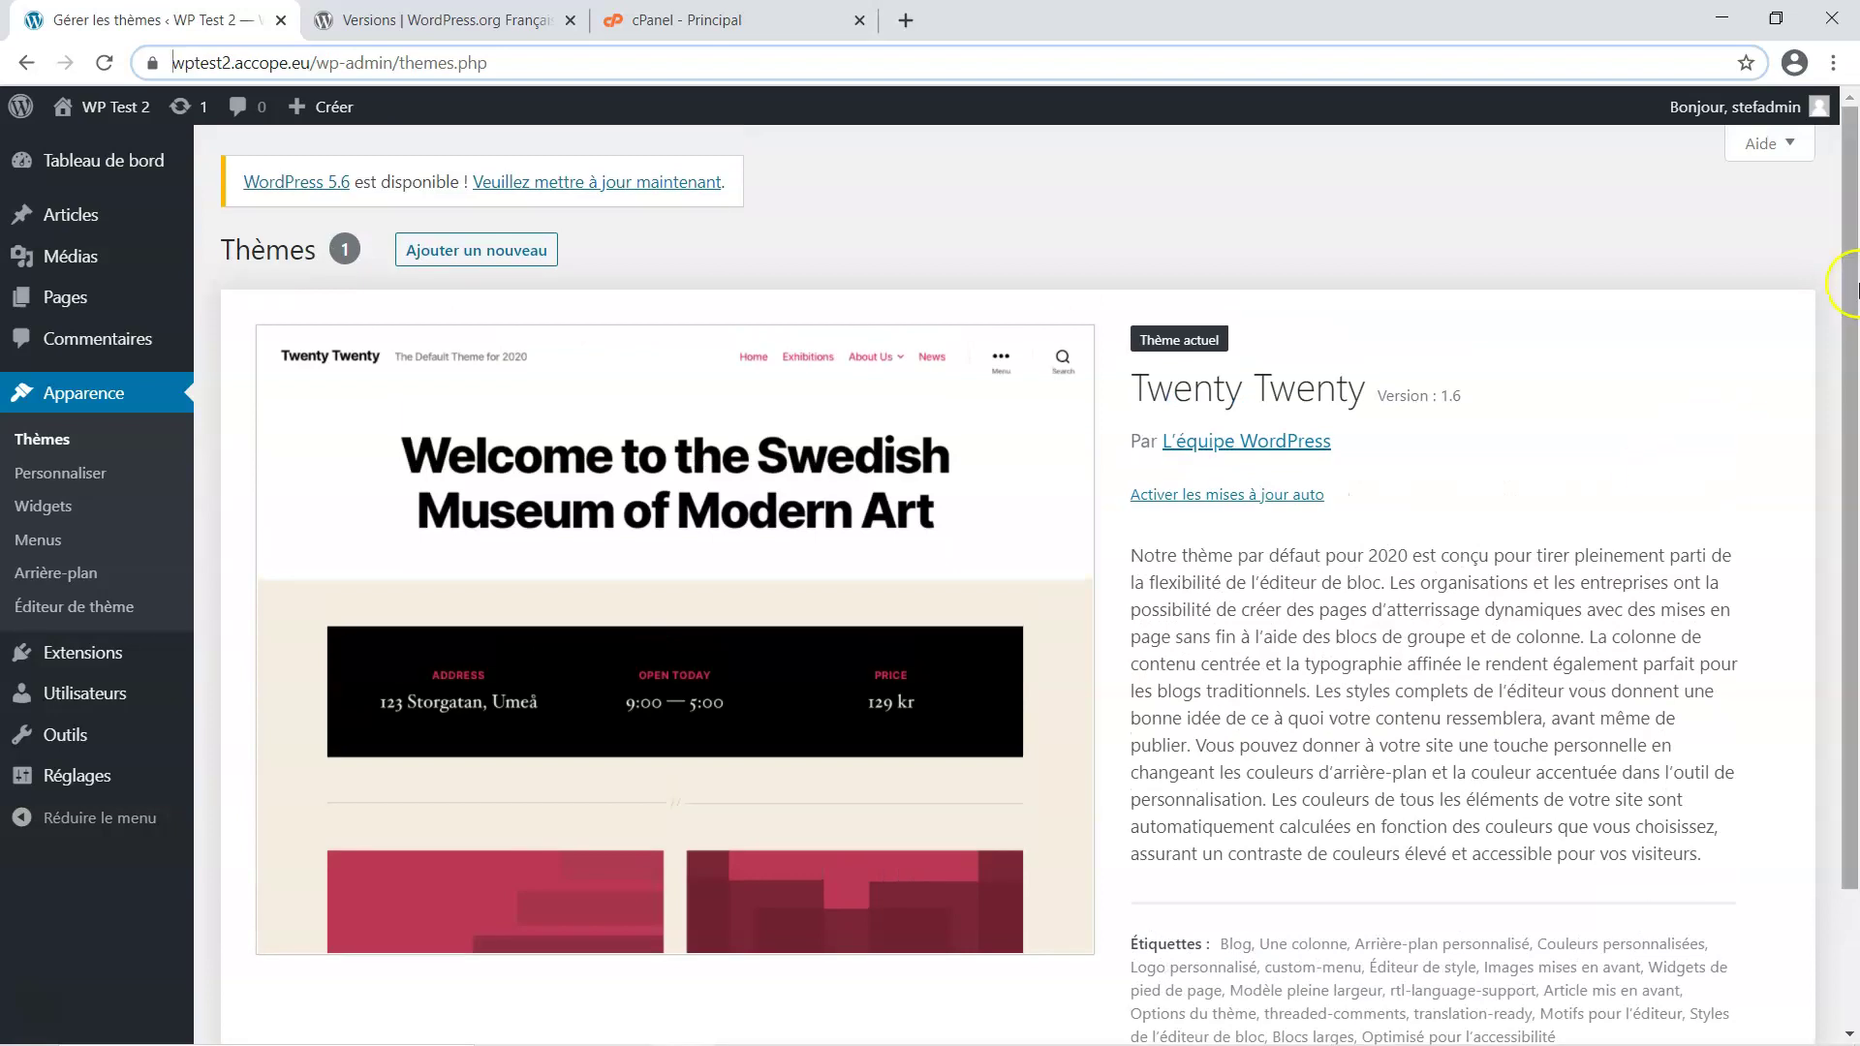
pyautogui.moveTo(1739, 97)
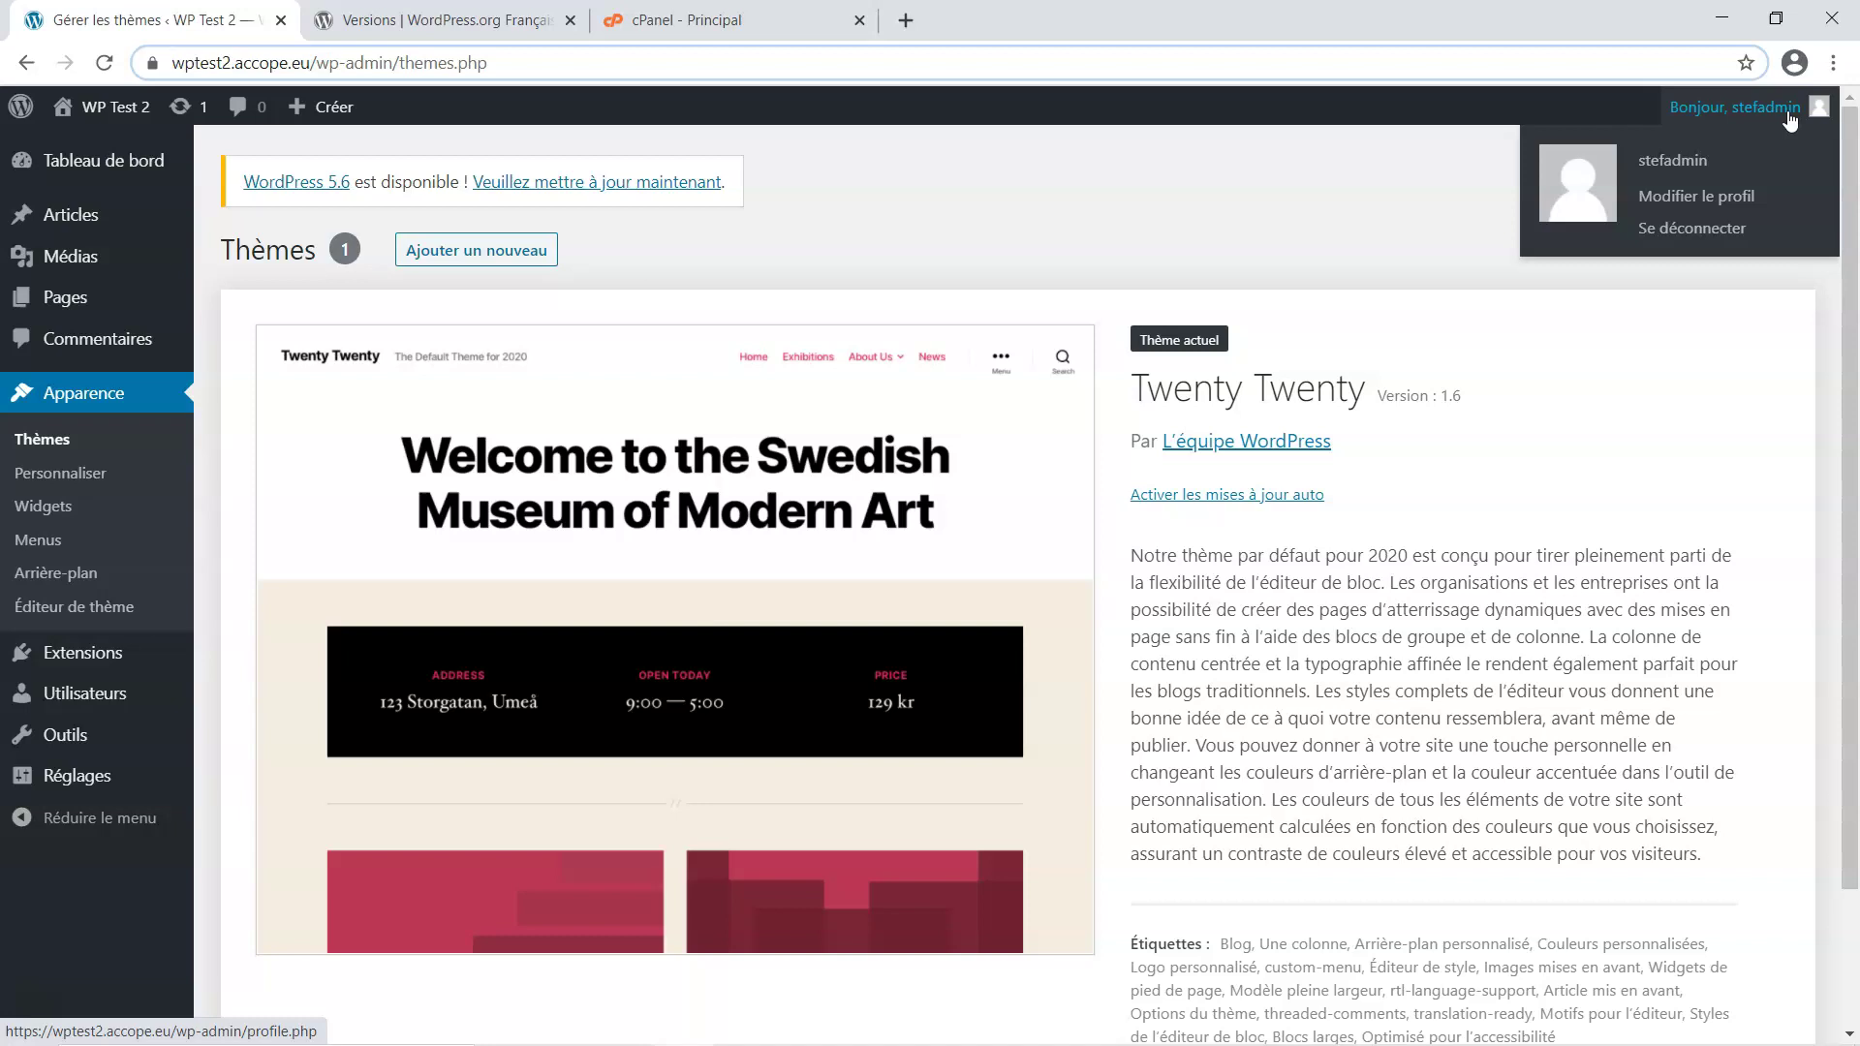
pyautogui.click(1734, 131)
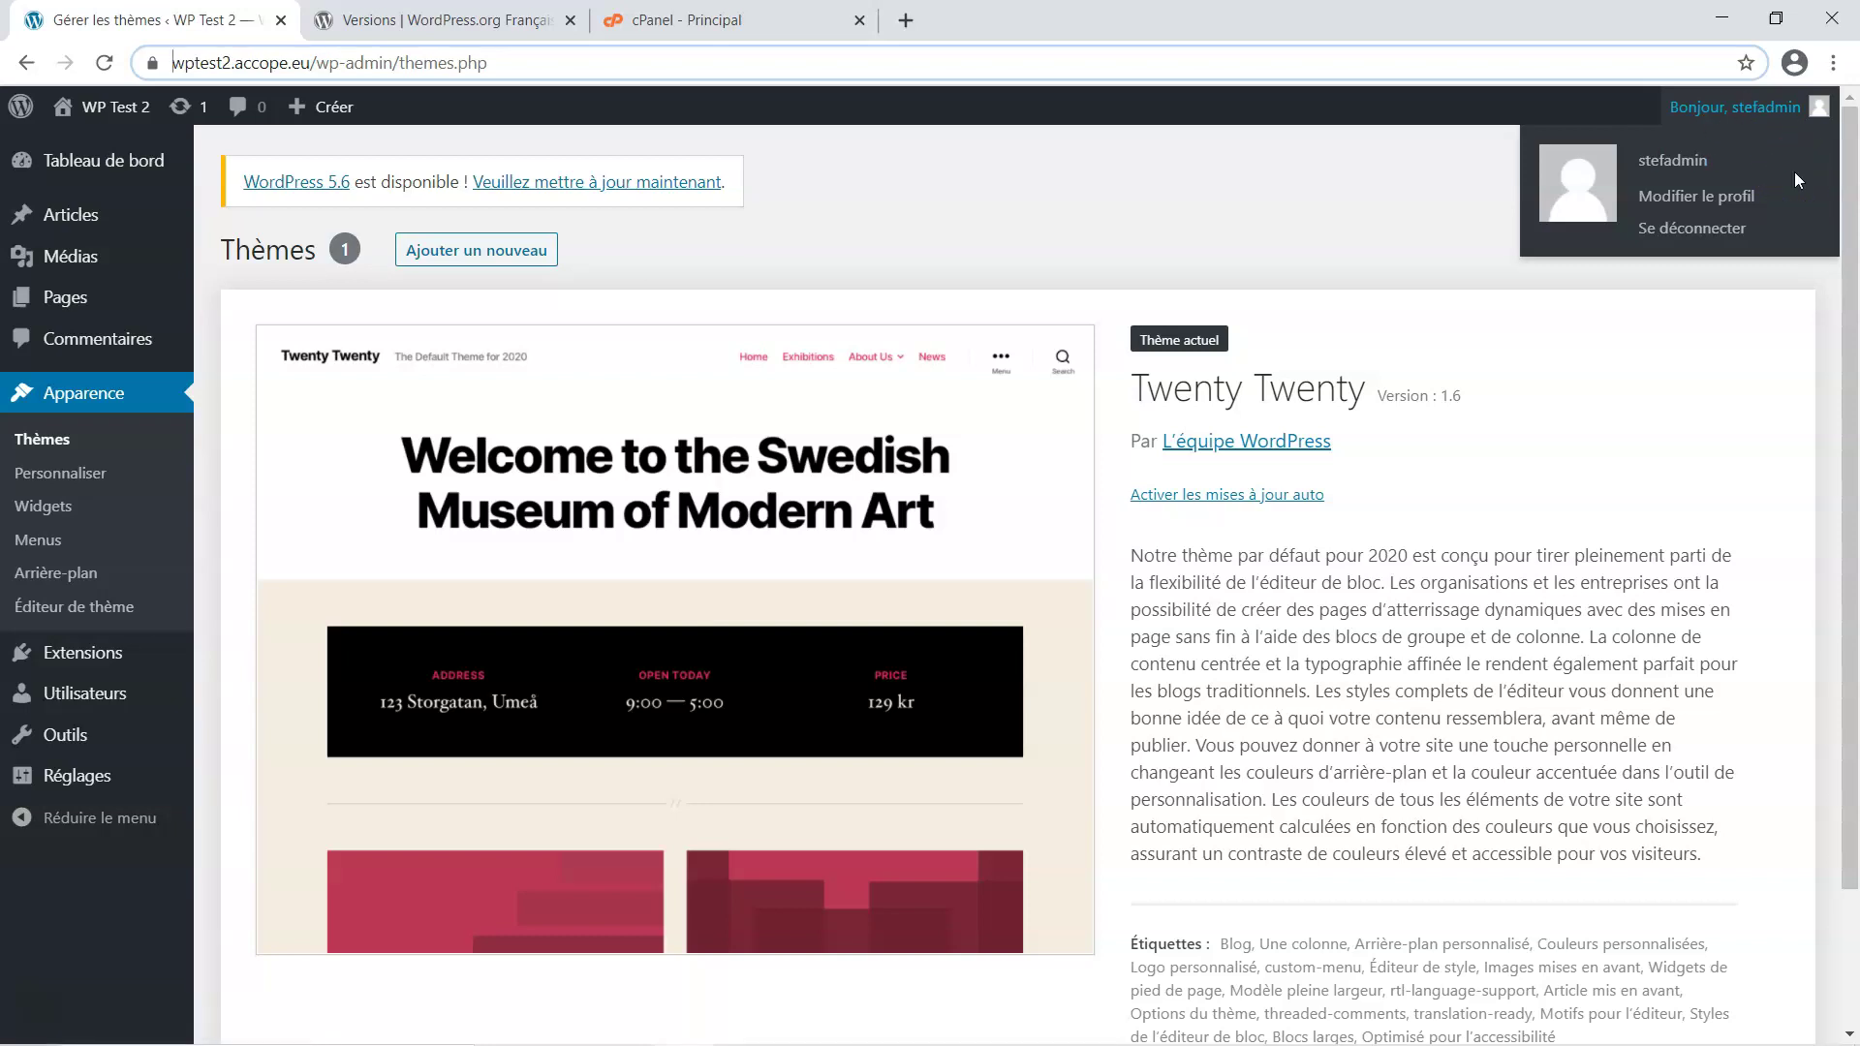
pyautogui.click(1765, 111)
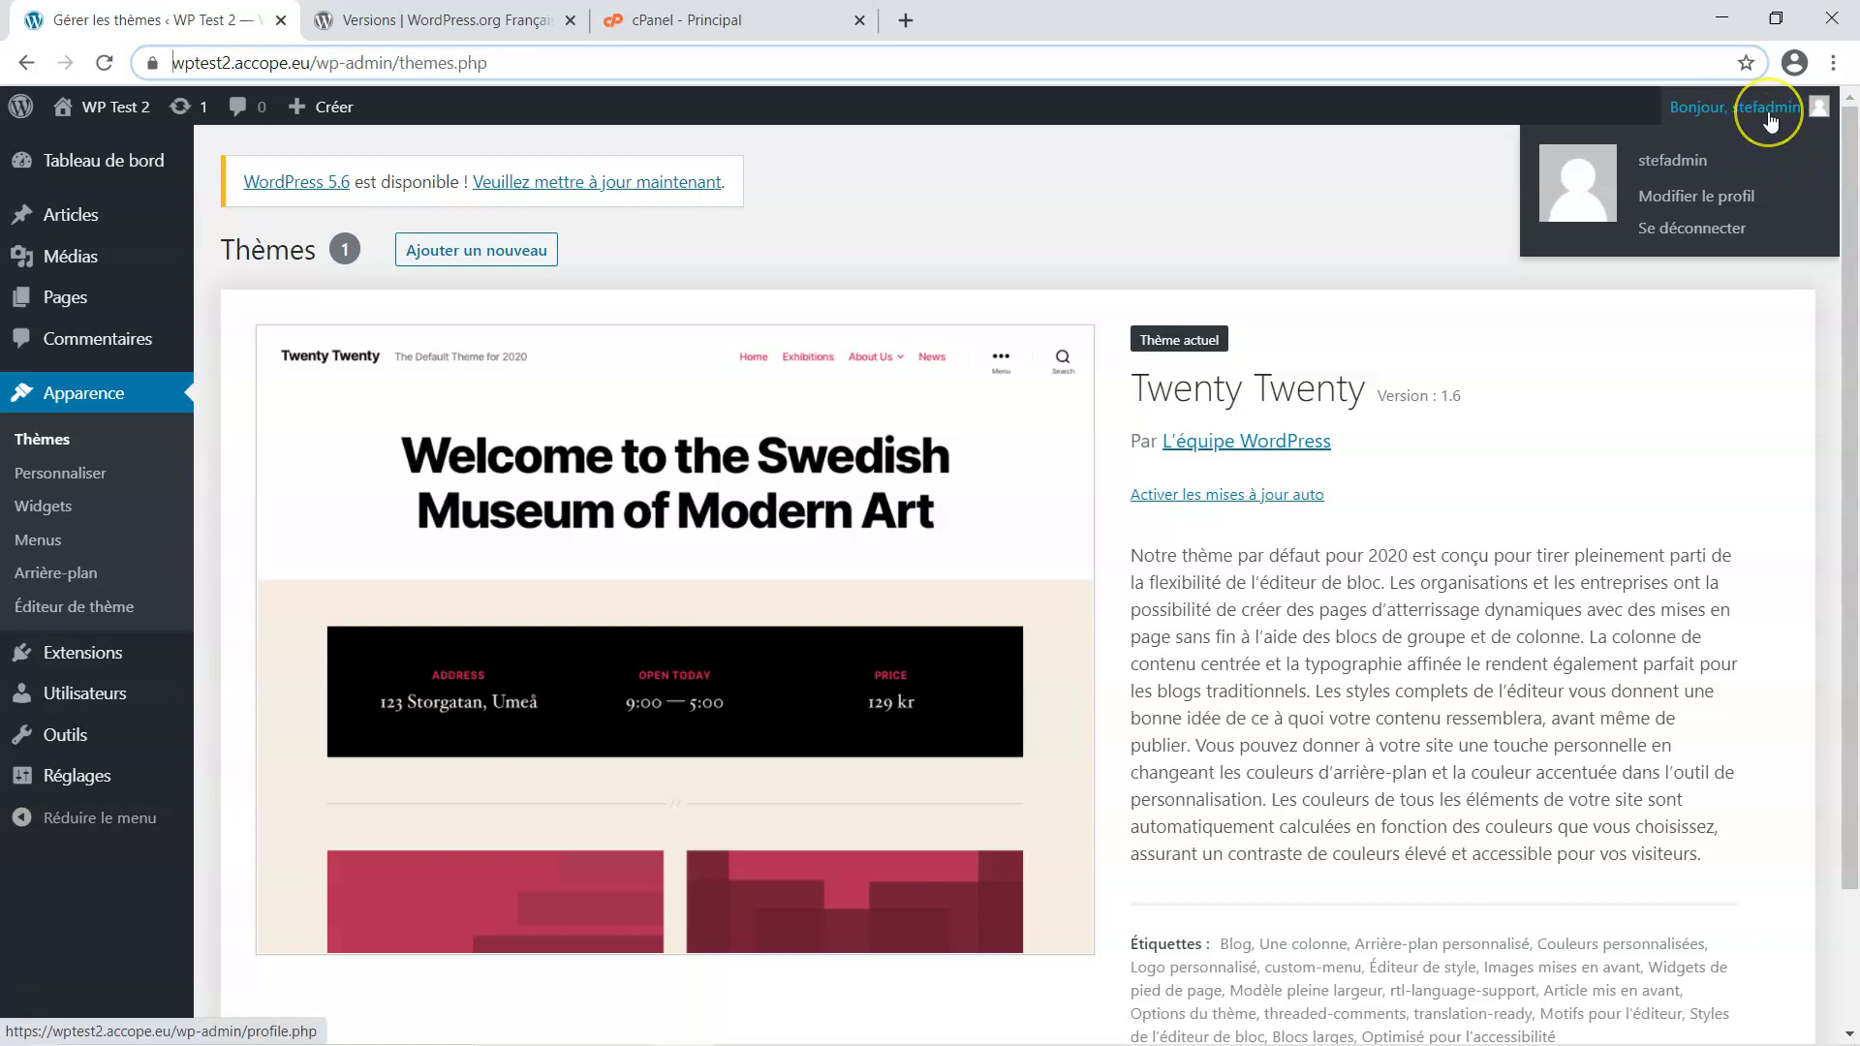
pyautogui.click(1760, 120)
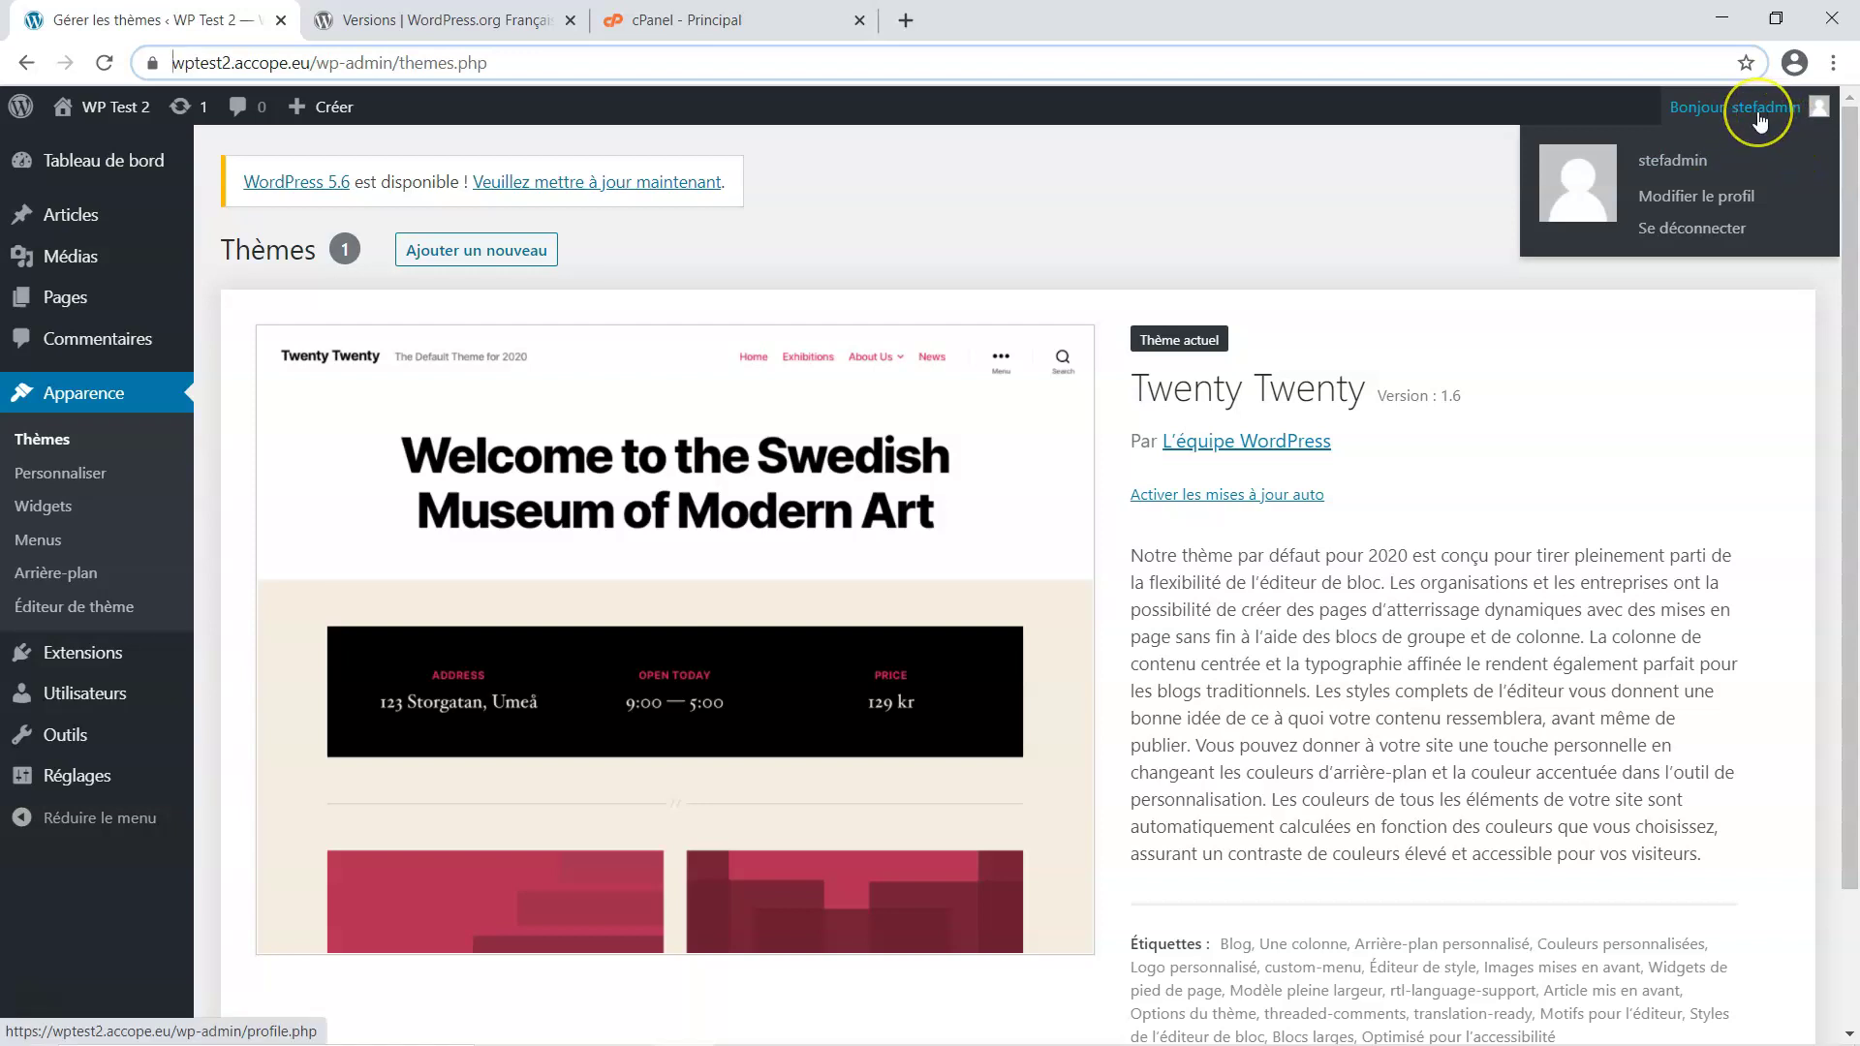
pyautogui.click(1769, 115)
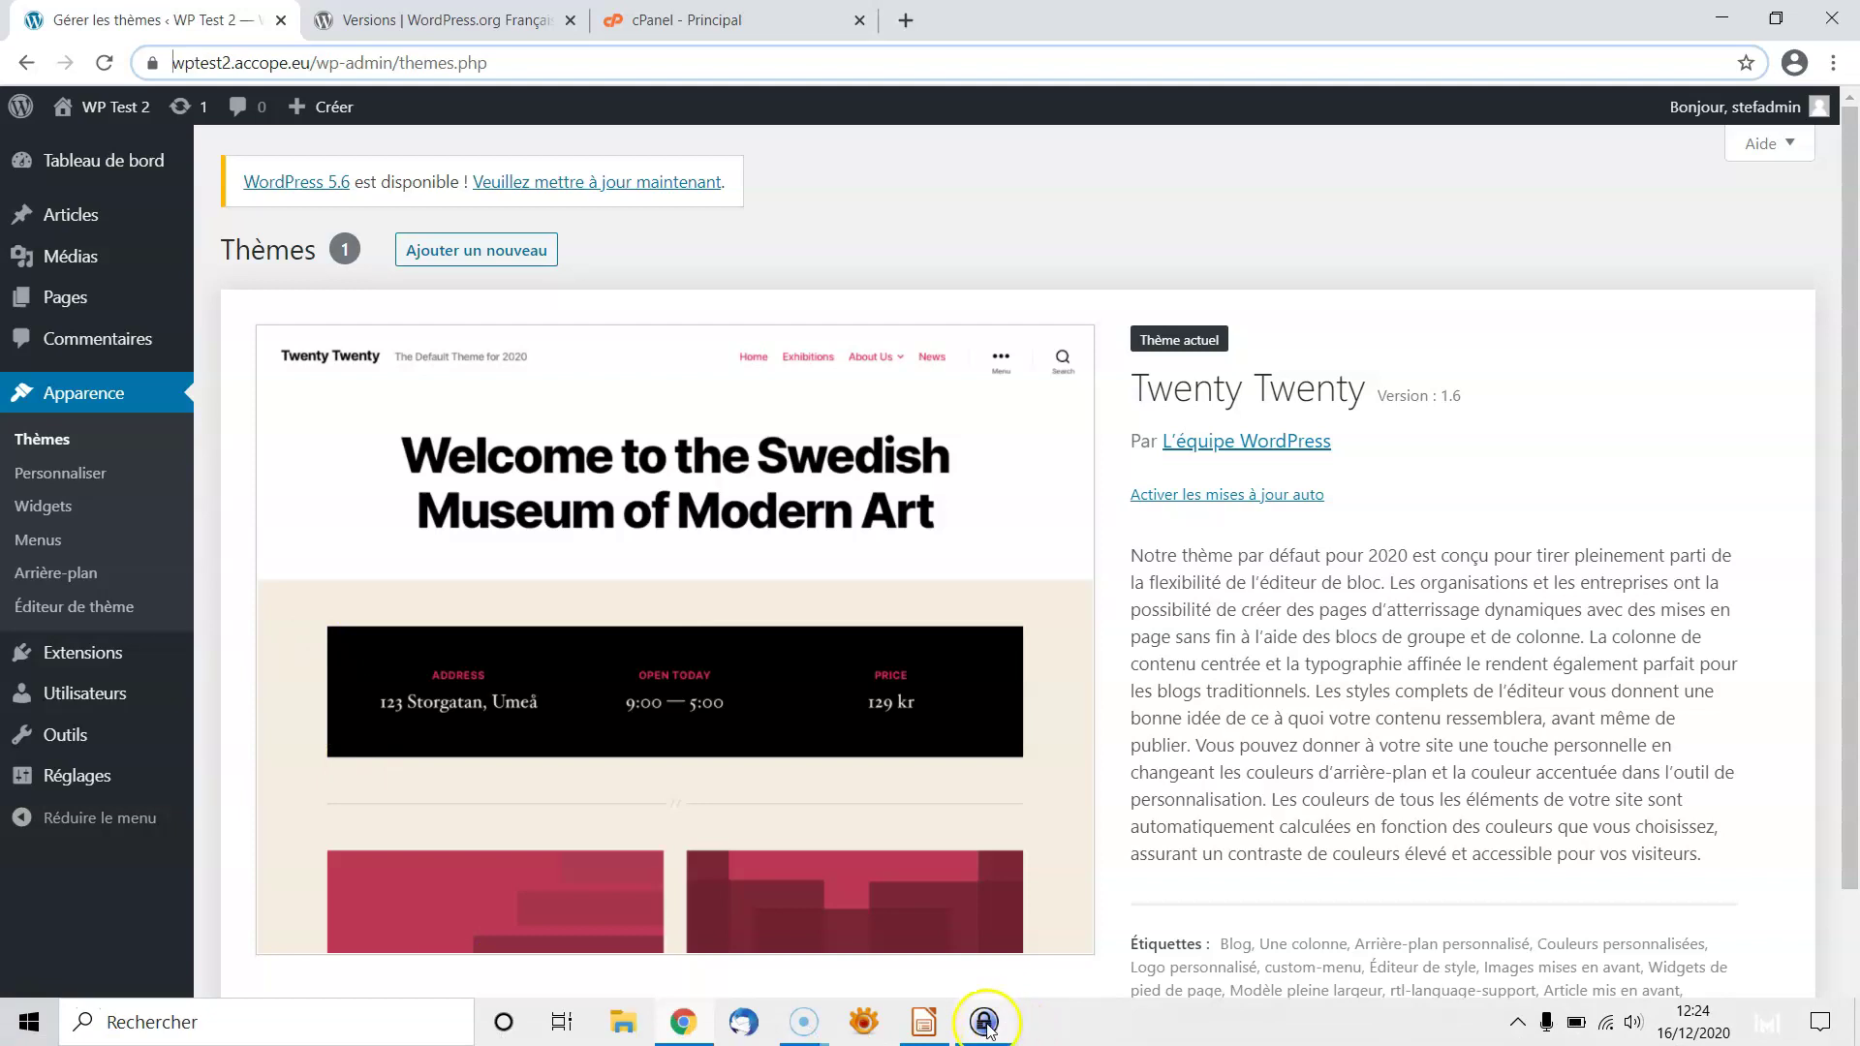
pyautogui.click(984, 1022)
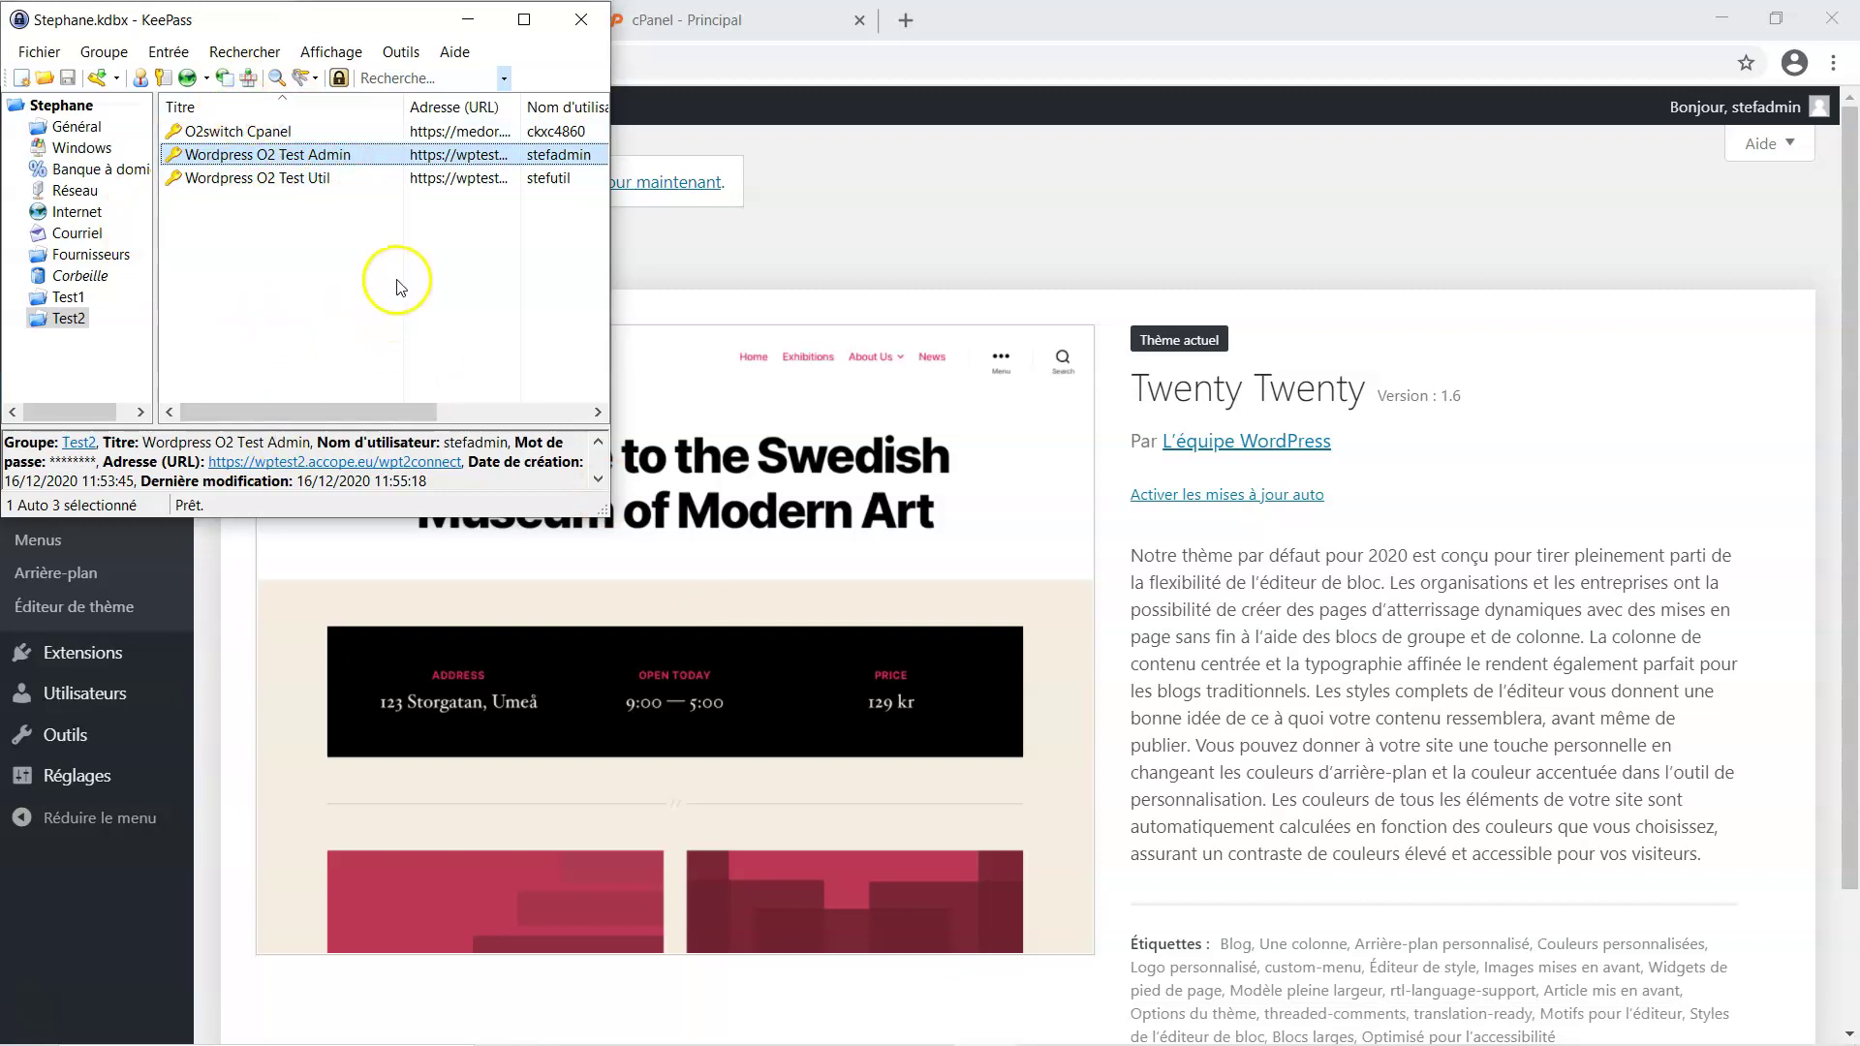
pyautogui.click(469, 19)
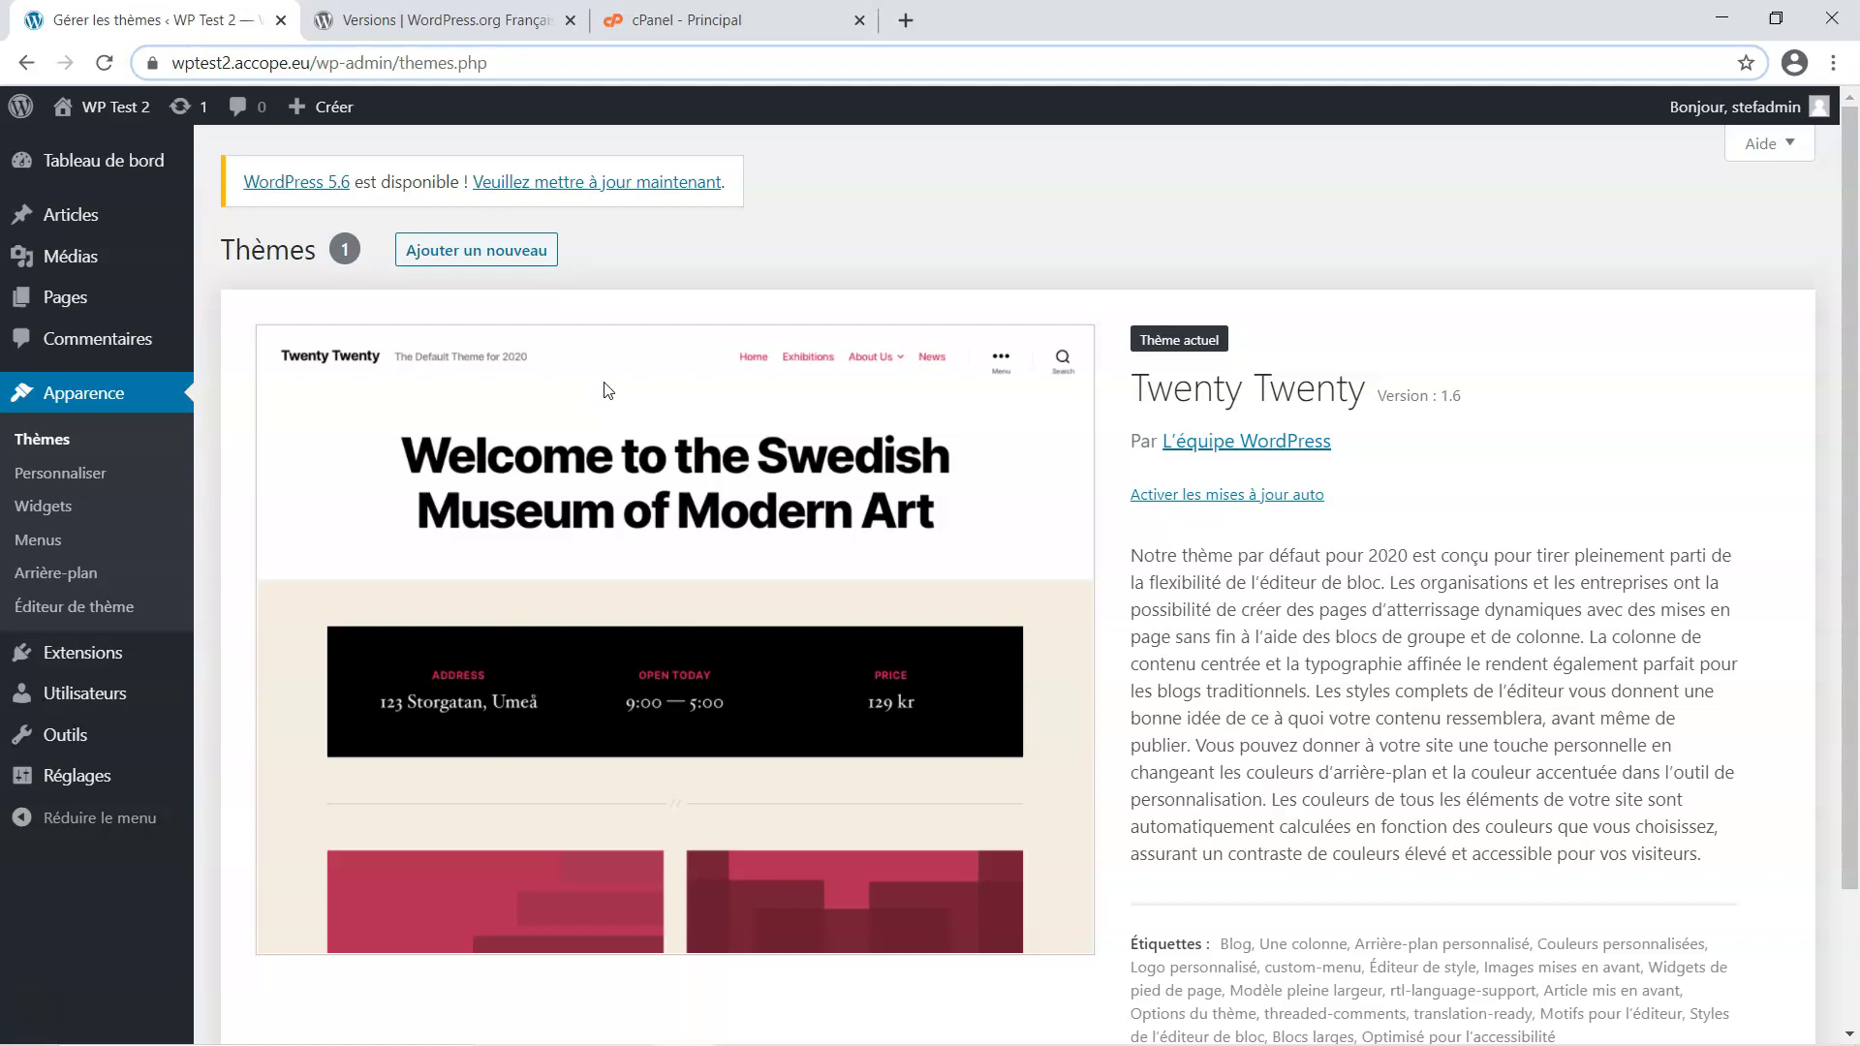
# Open the Utilisateurs > Ajouter form to create a new WordPress user
pyautogui.click(627, 387)
pyautogui.moveTo(101, 693)
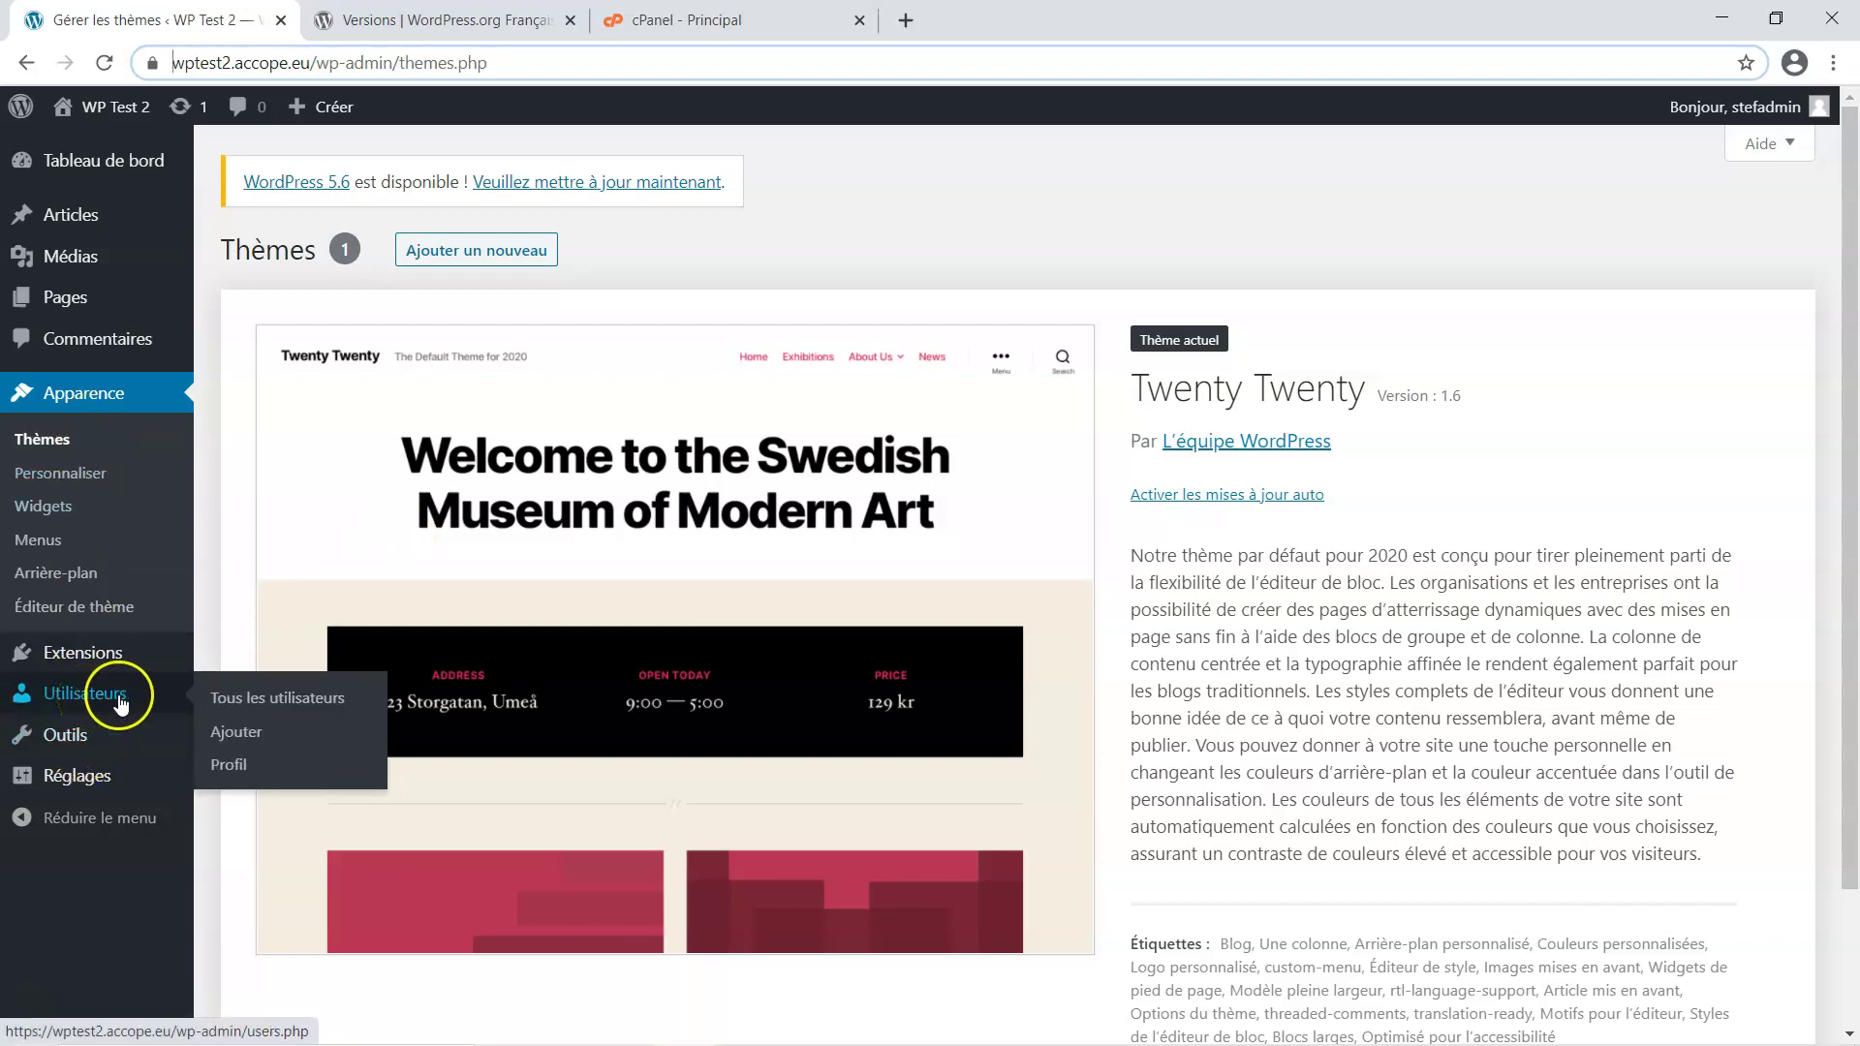
pyautogui.click(242, 734)
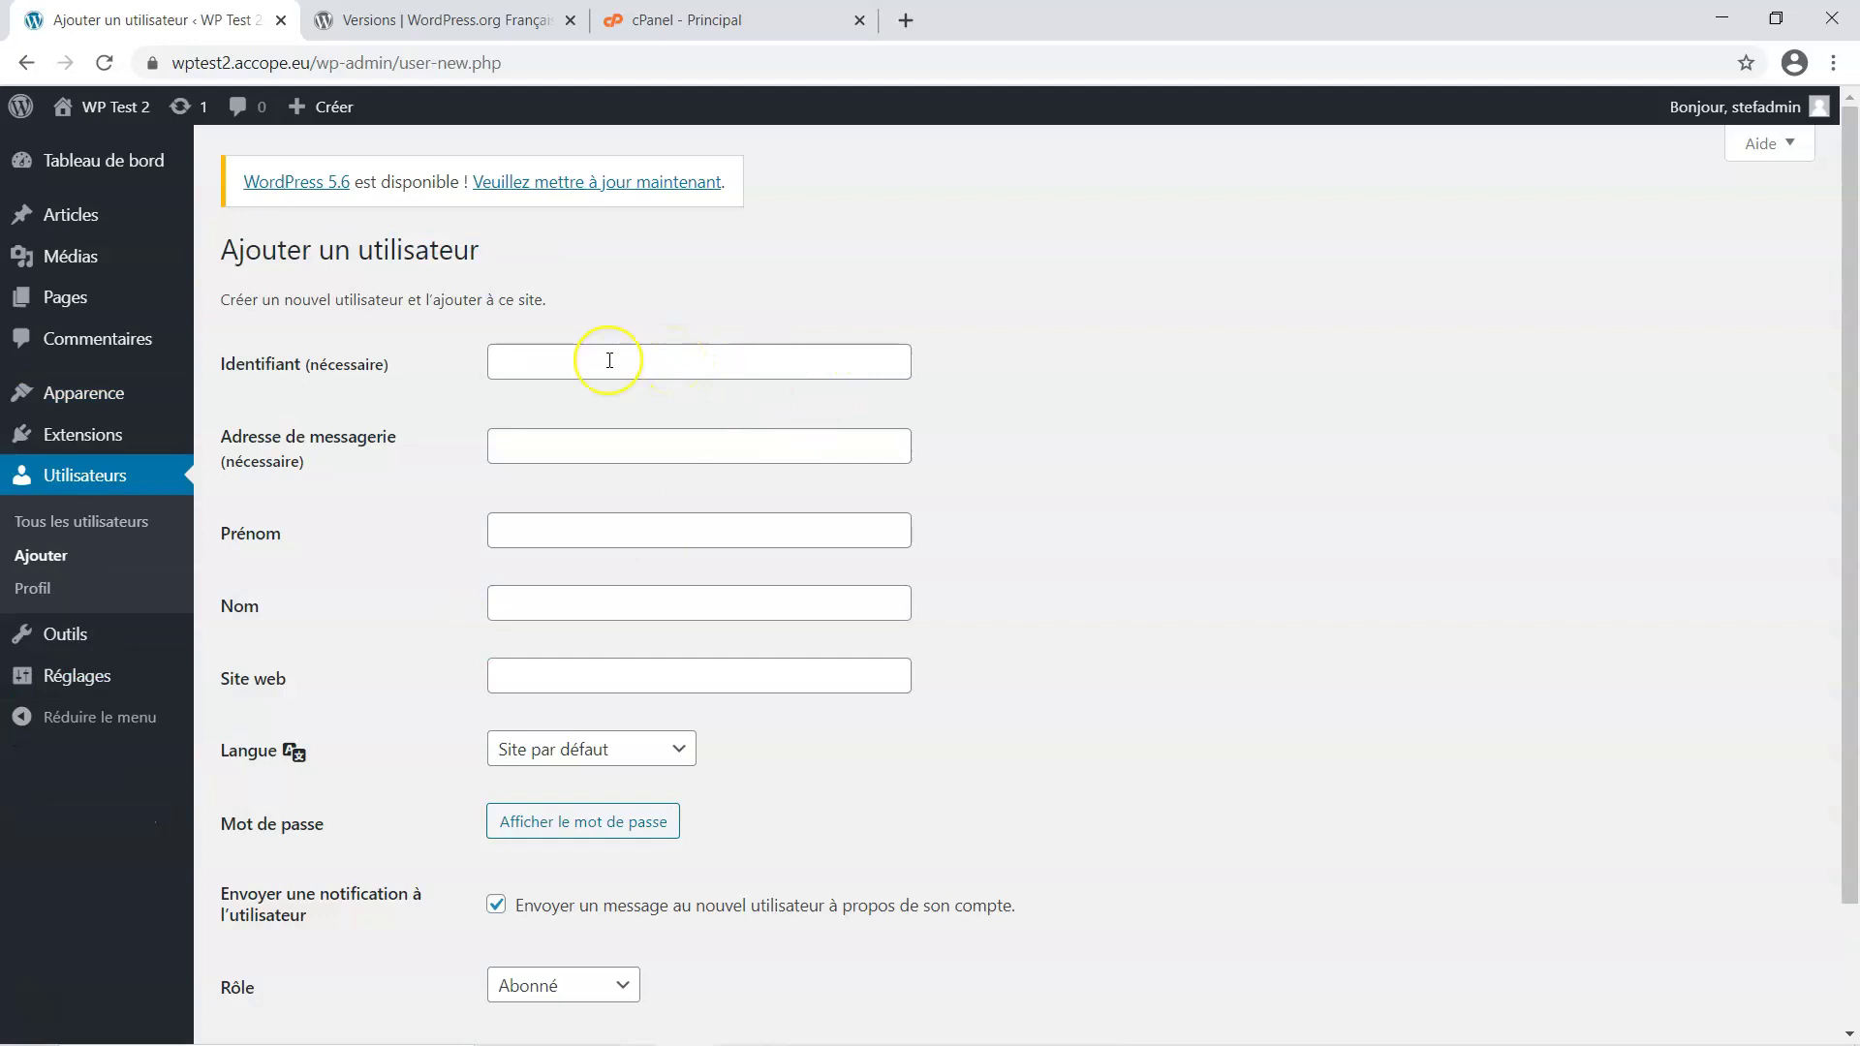
# Copy the username of the 'Wordpress O2 Test Util' entry from KeePass
pyautogui.moveTo(1199, 1036)
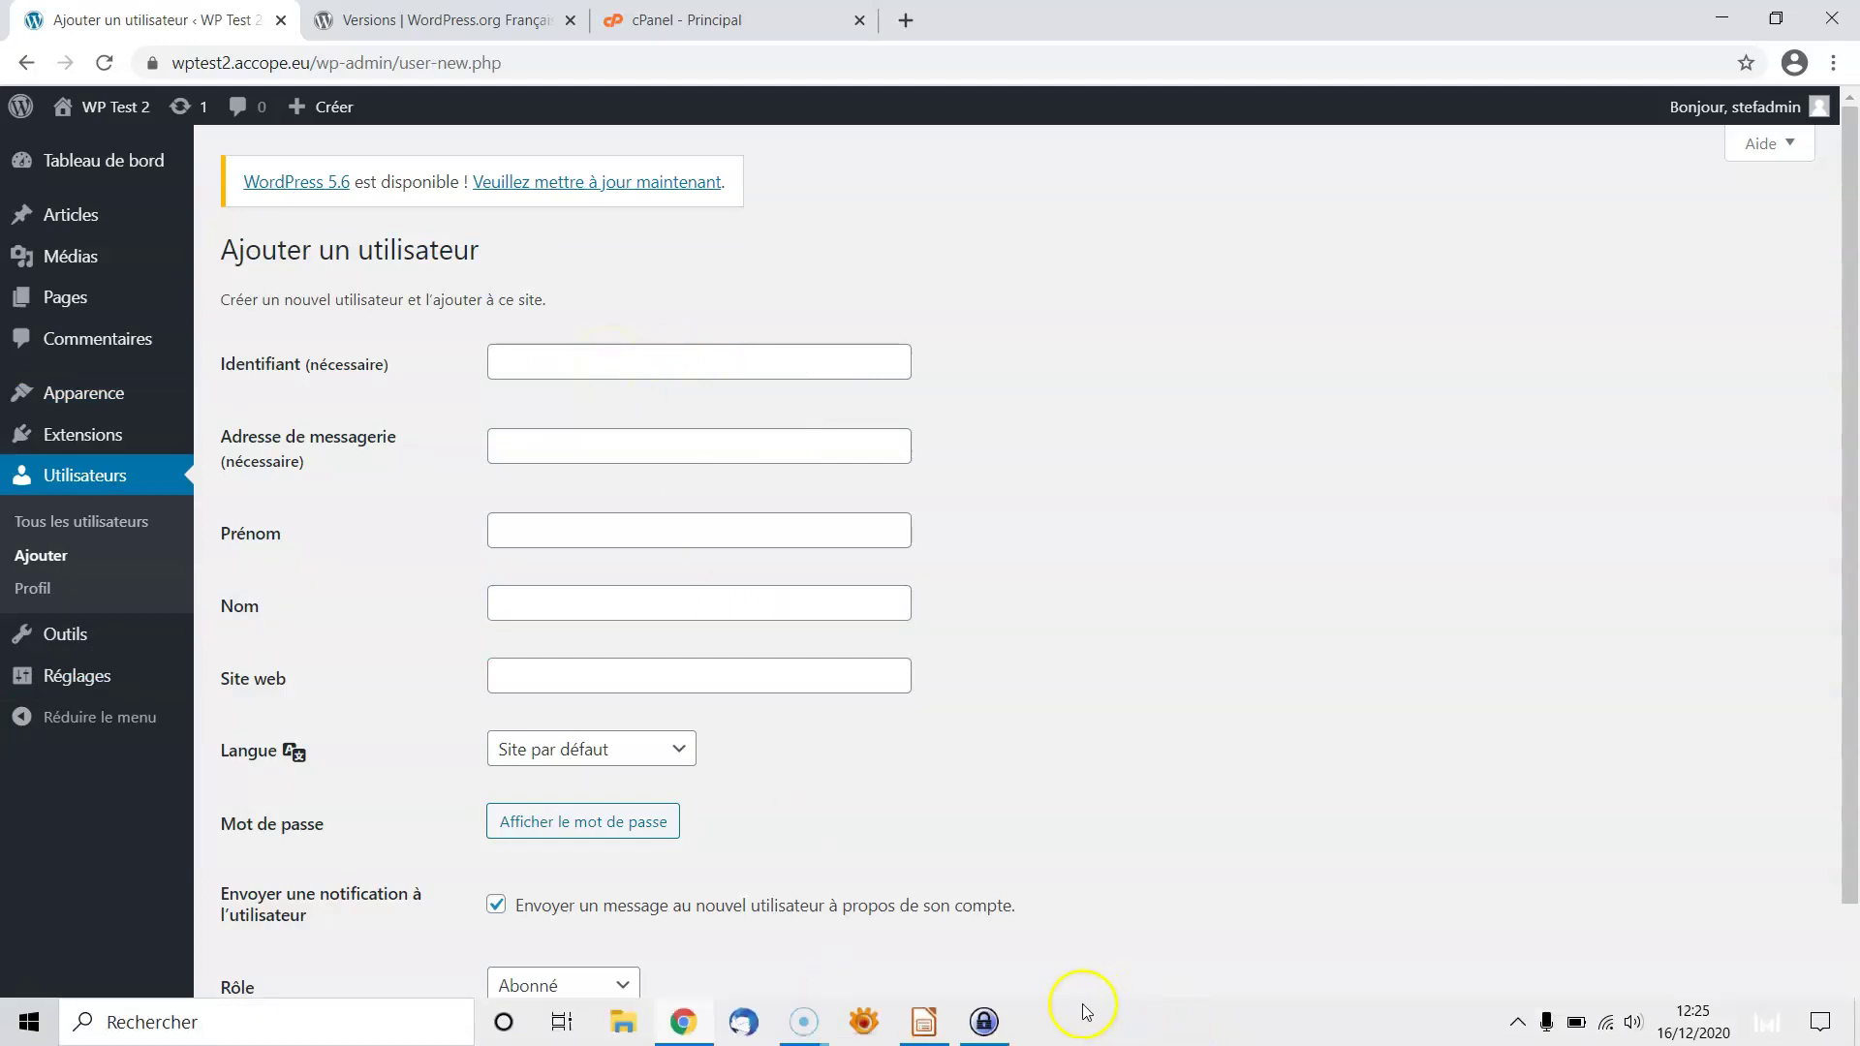
pyautogui.click(984, 1023)
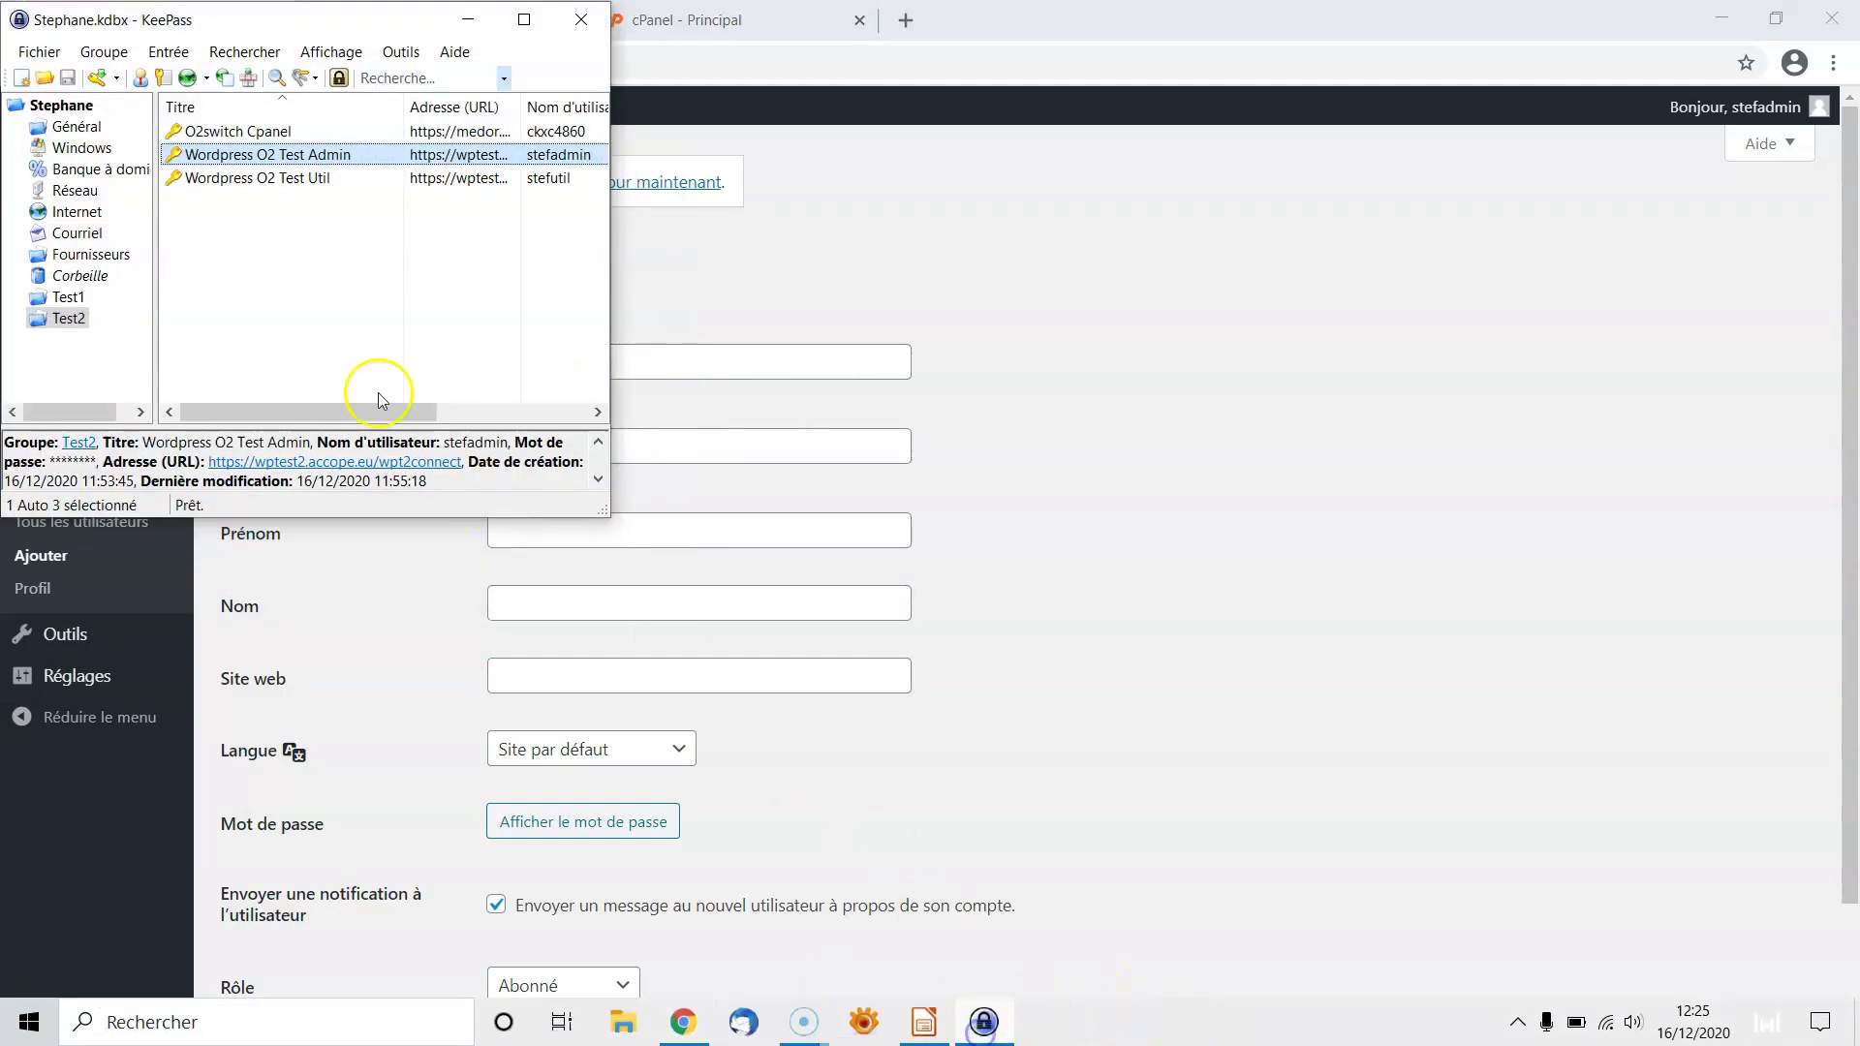
pyautogui.rightClick(288, 158)
pyautogui.click(240, 178)
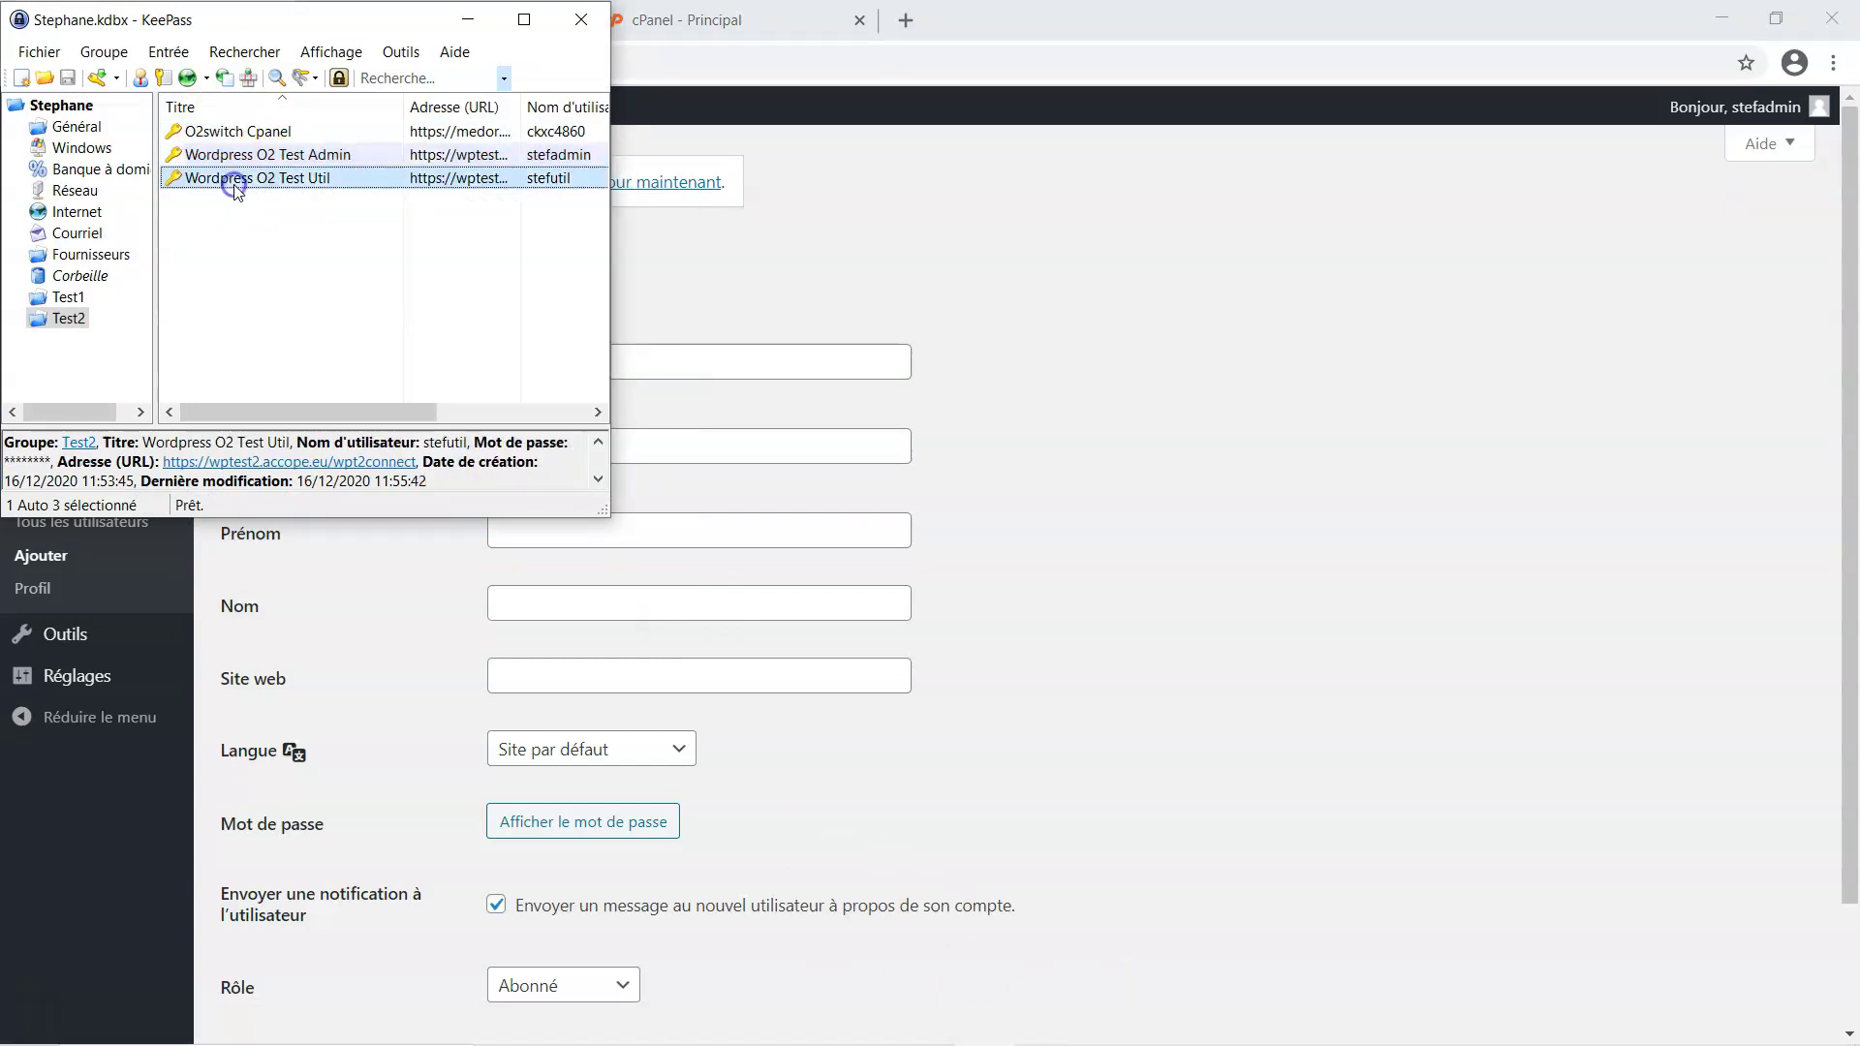
pyautogui.rightClick(278, 184)
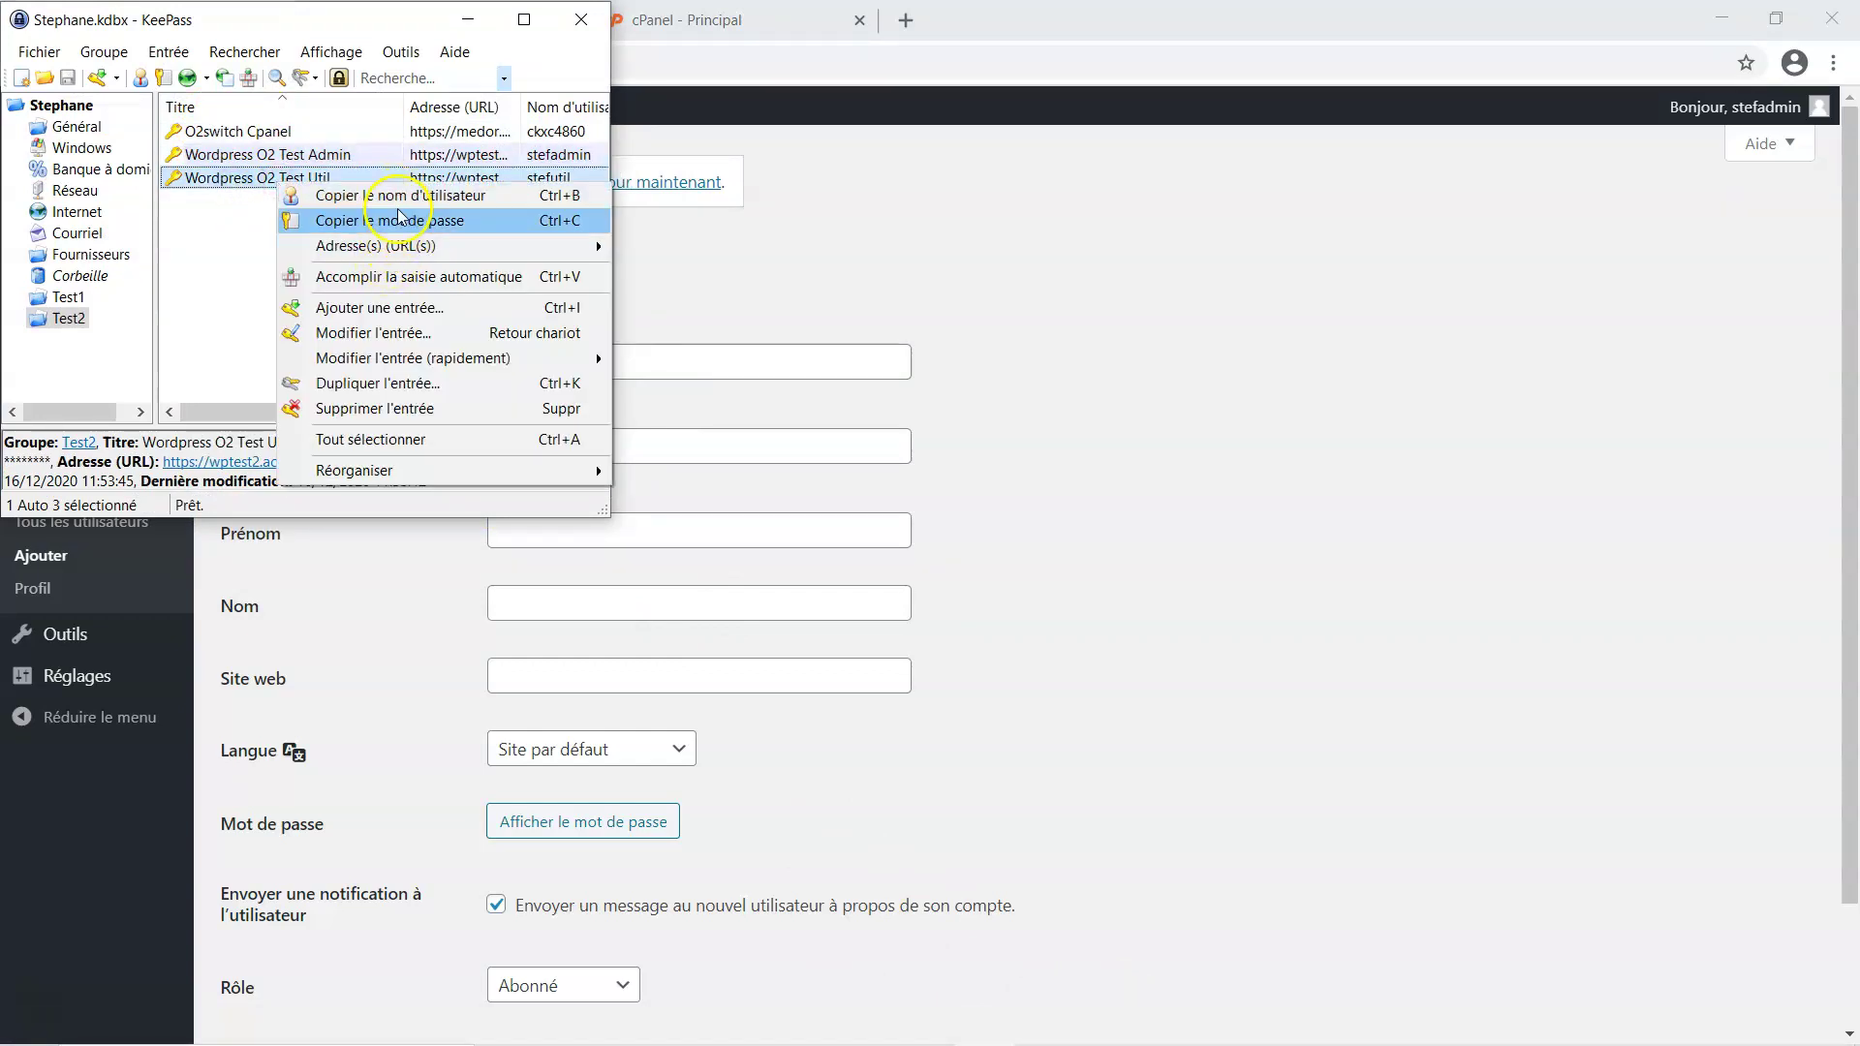
pyautogui.click(403, 195)
# Fill the new user's login with the pasted username, plus the e-mail address and first and last name initials
pyautogui.click(783, 358)
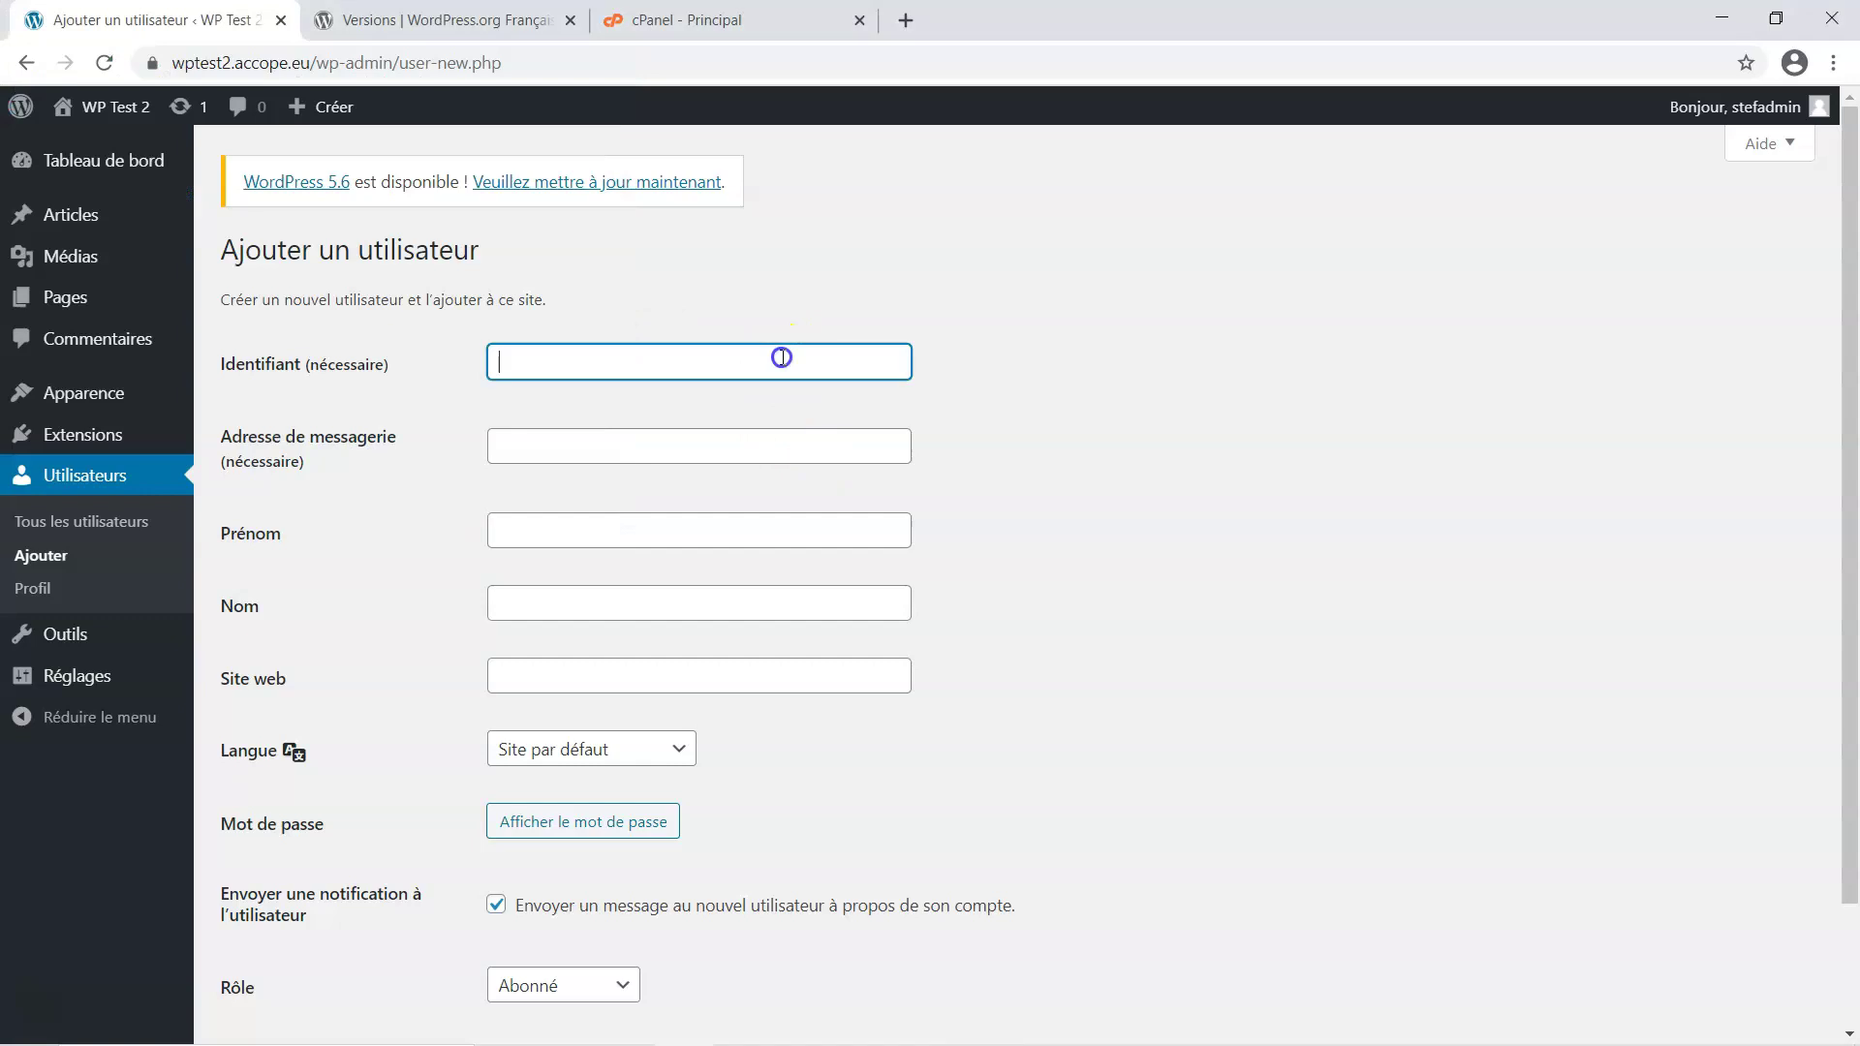
pyautogui.write('stefutil')
pyautogui.click(630, 447)
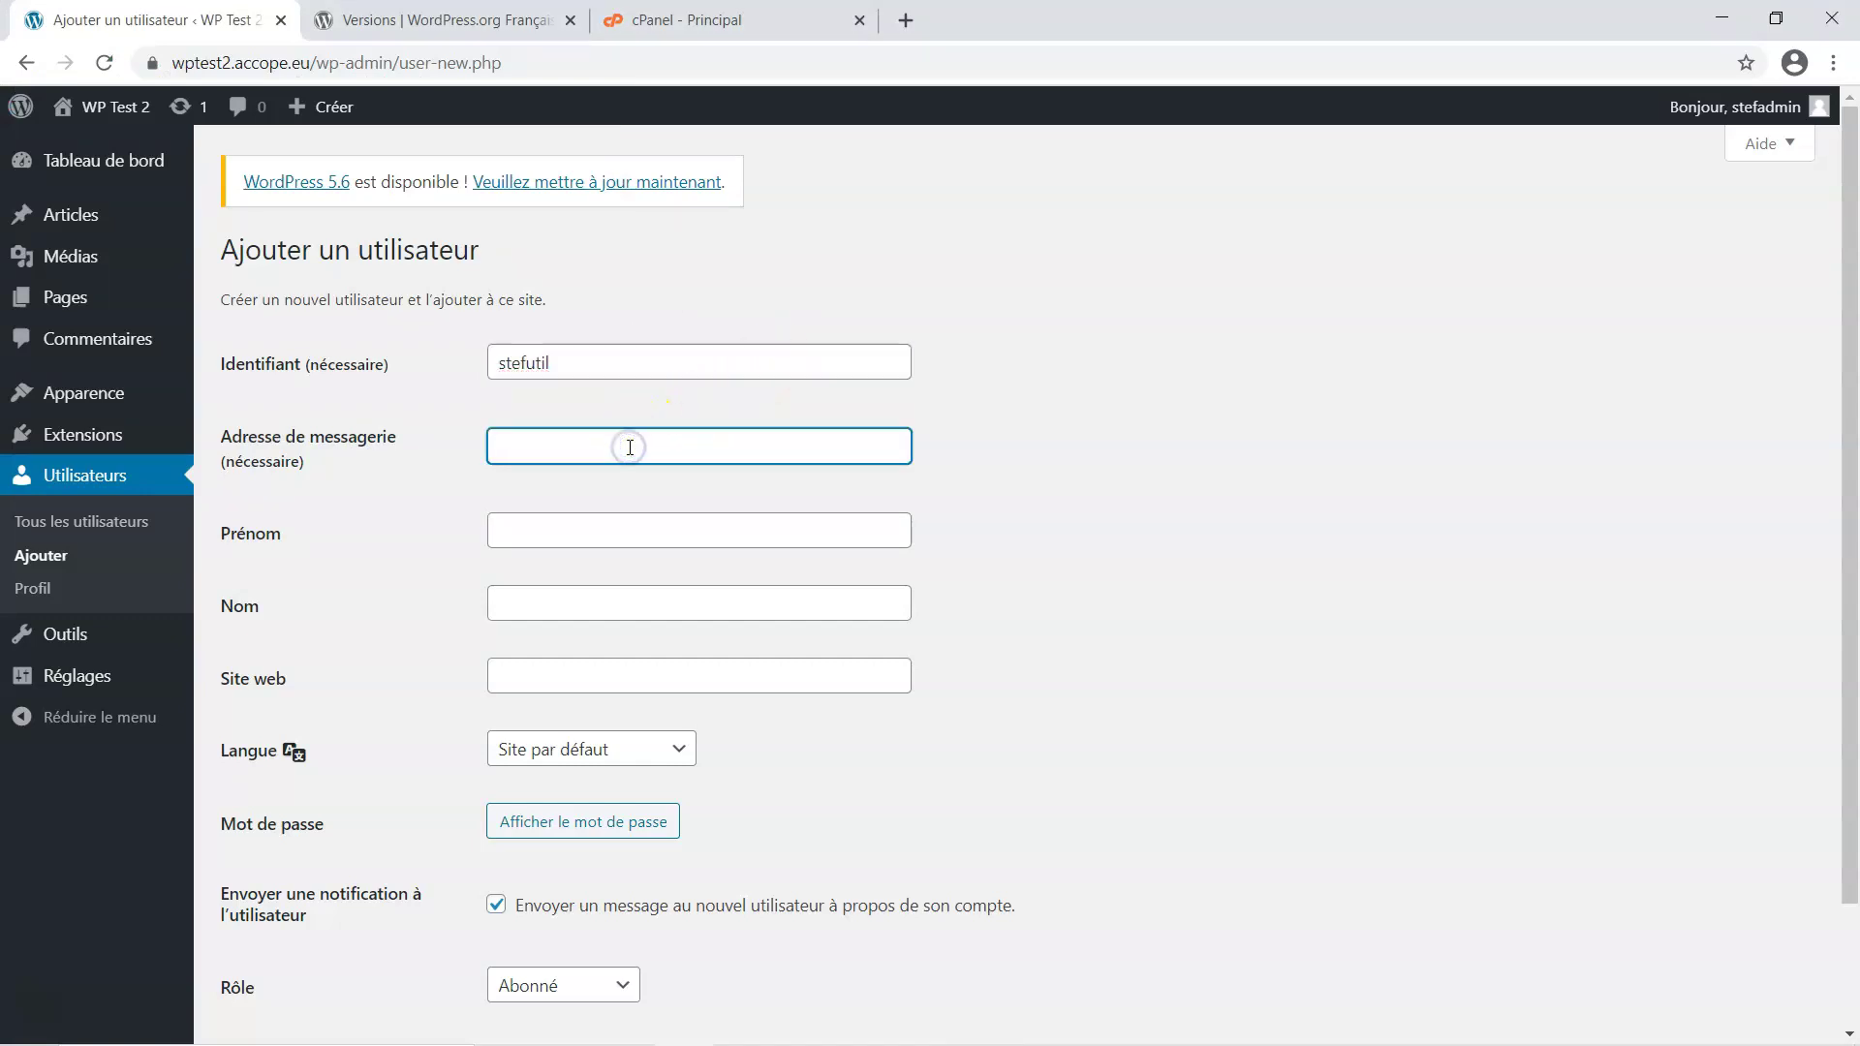
pyautogui.click(612, 520)
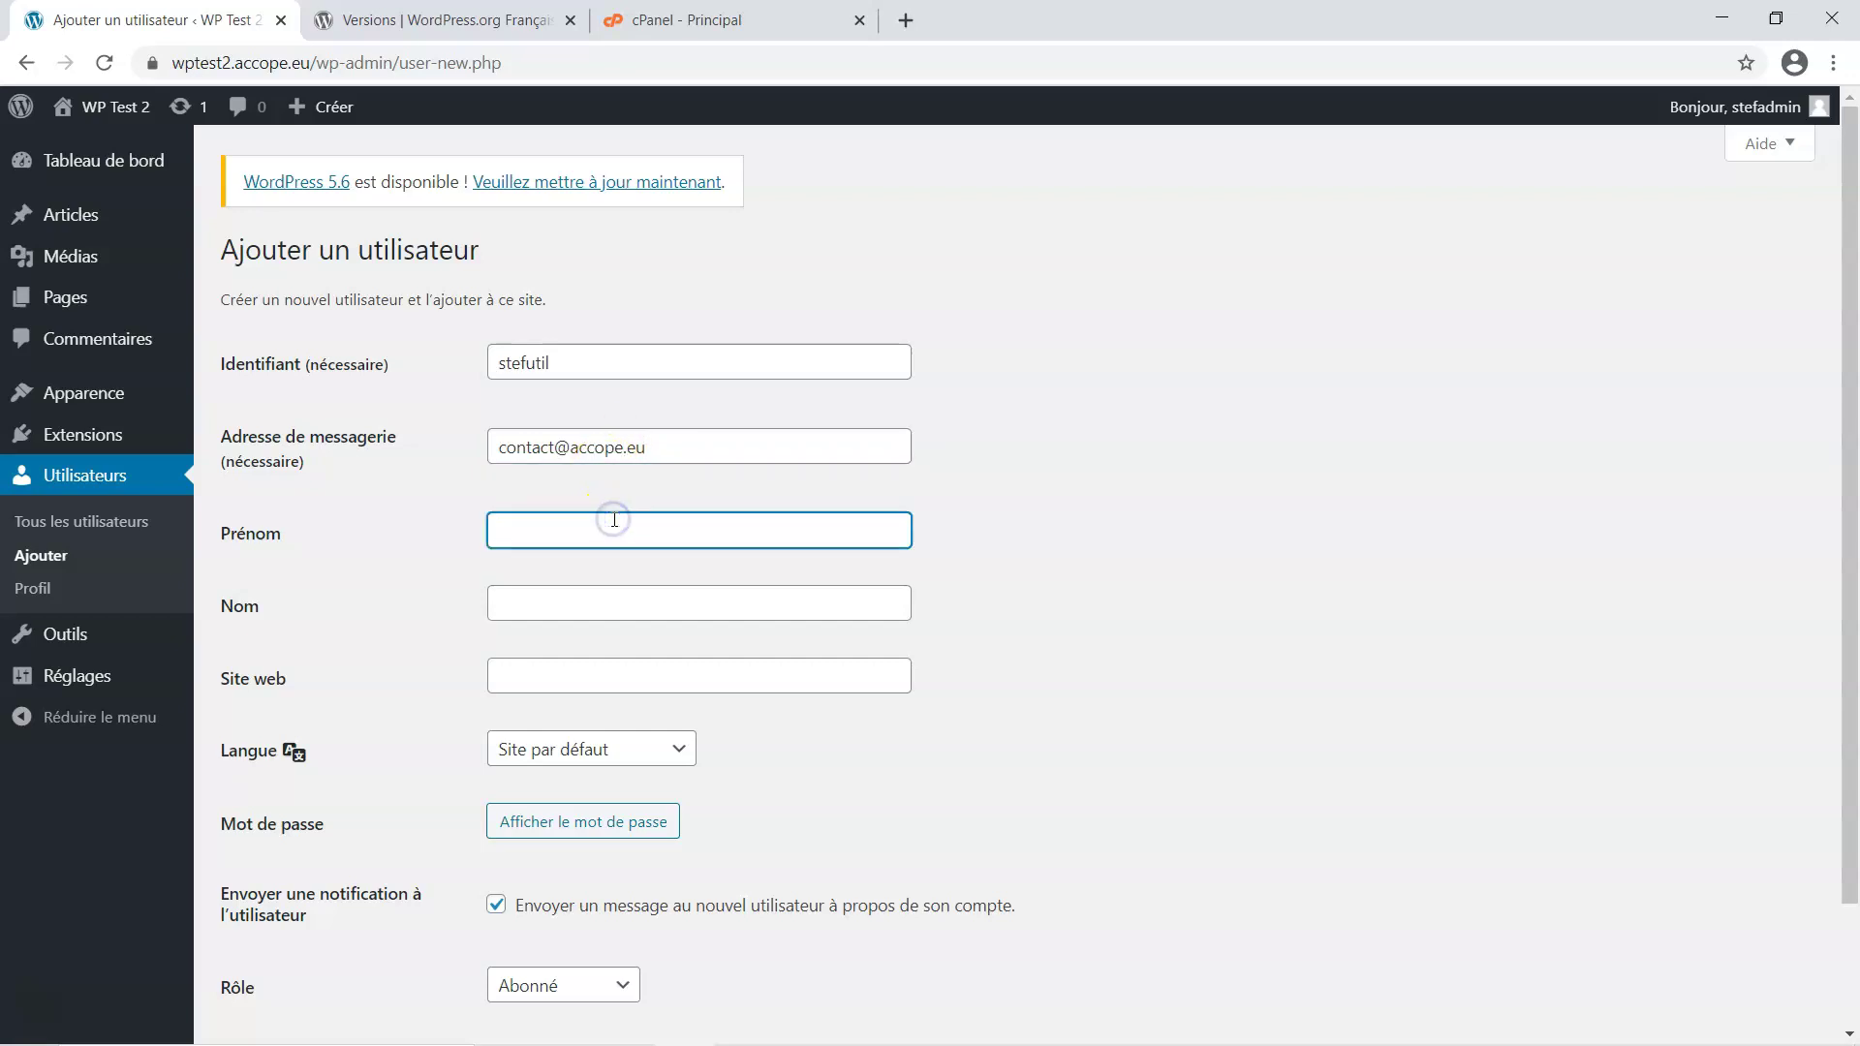
pyautogui.write('S')
pyautogui.click(573, 604)
pyautogui.write('B')
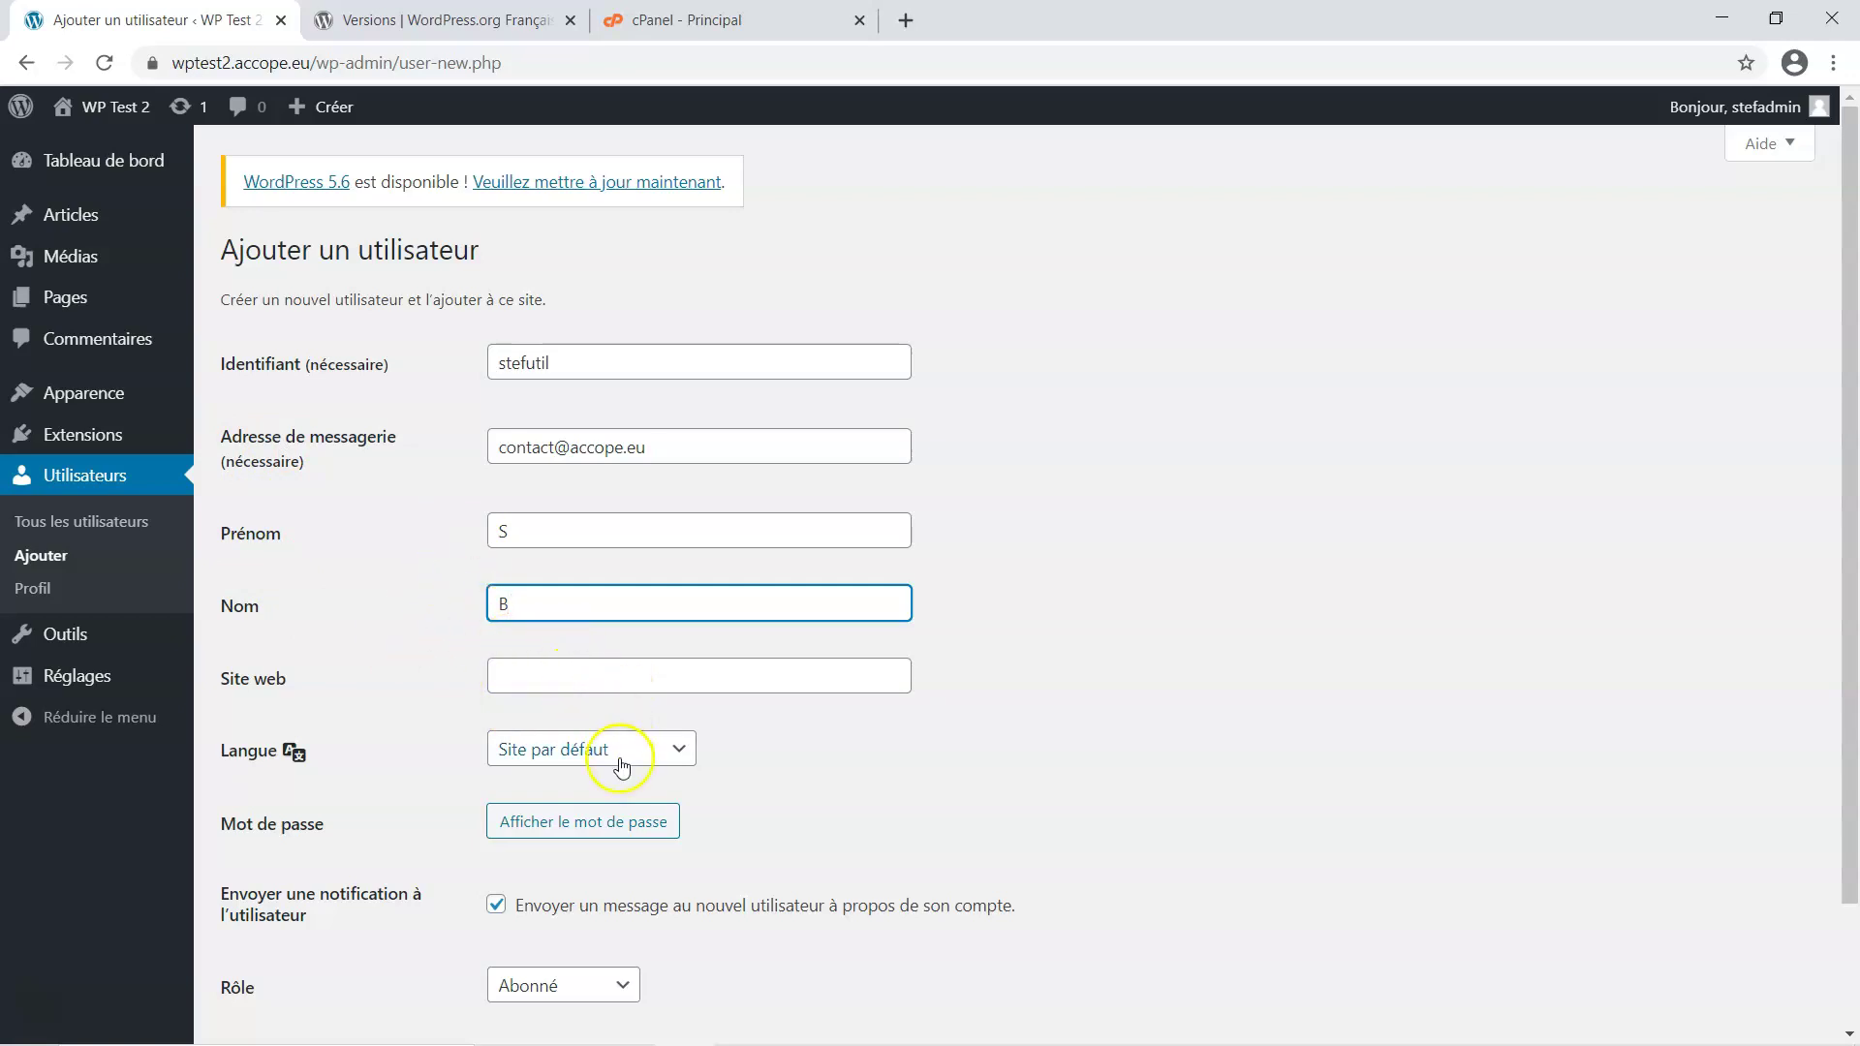
# Replace the generated password with the Test Util password copied from KeePass
pyautogui.click(645, 822)
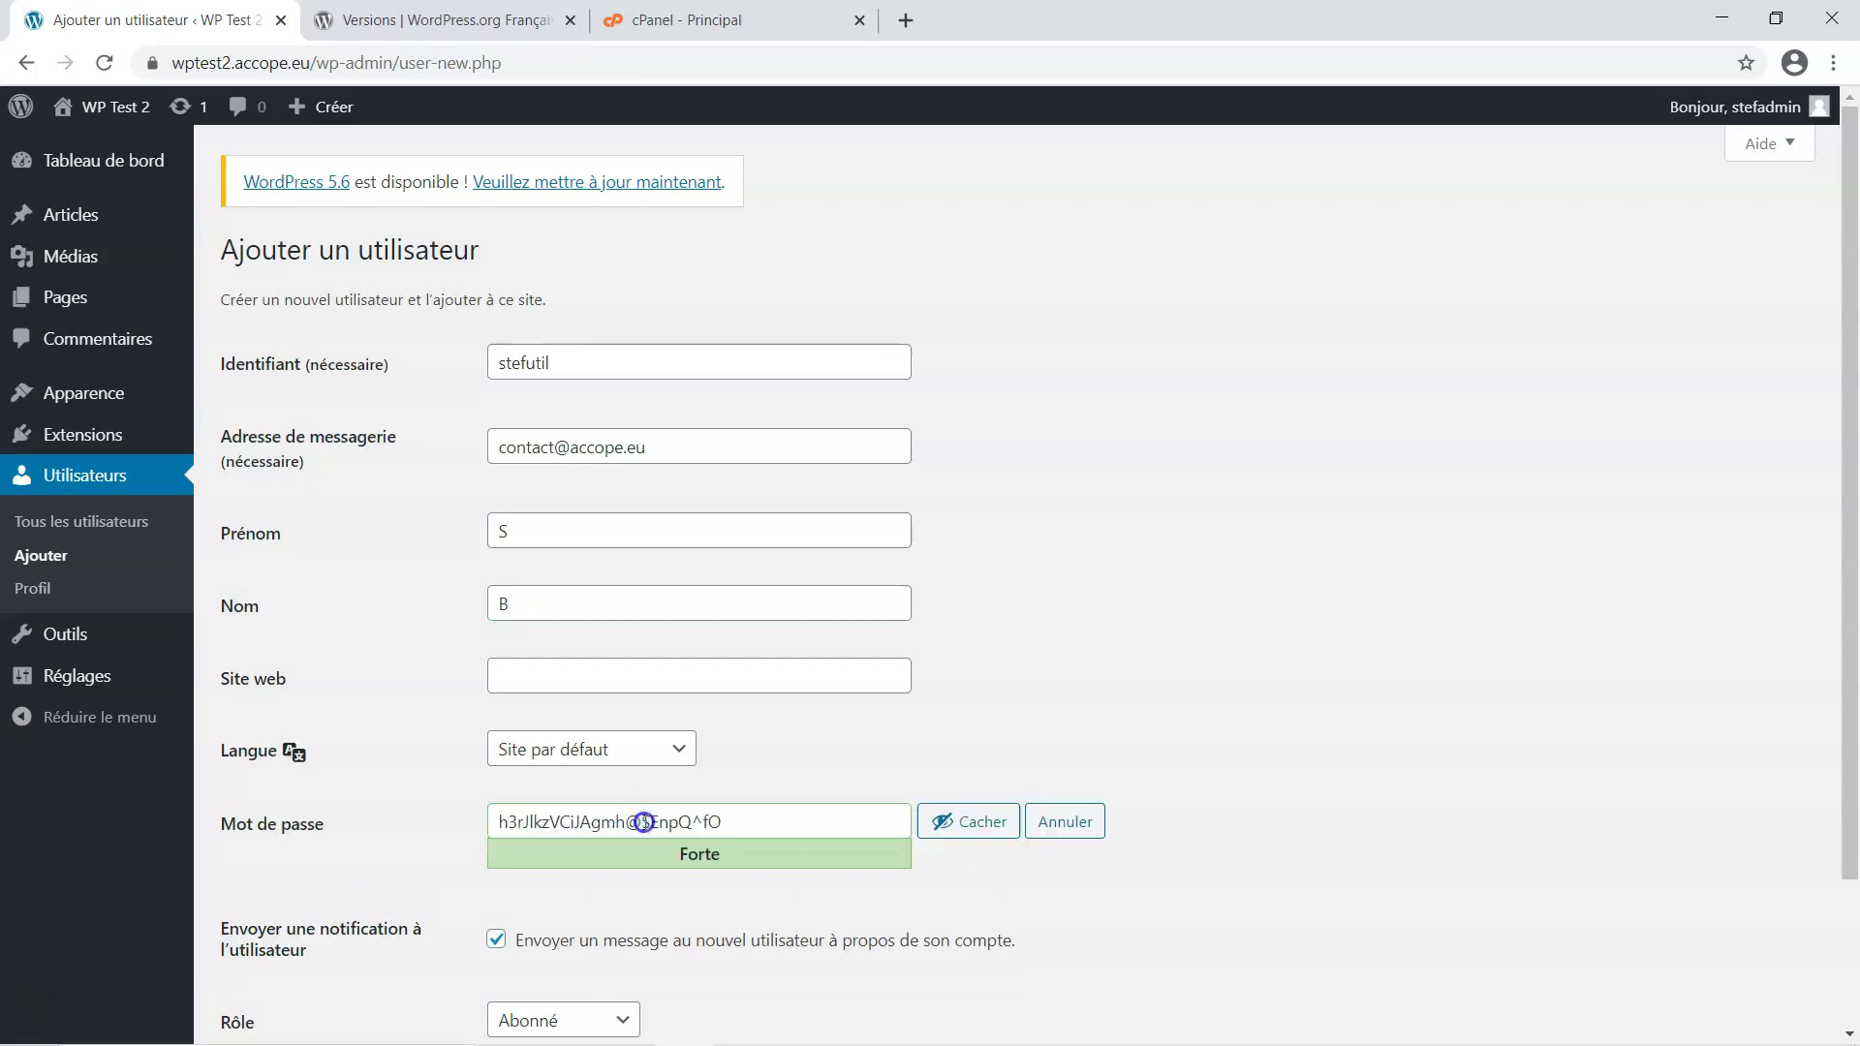
pyautogui.click(977, 821)
pyautogui.moveTo(1046, 1032)
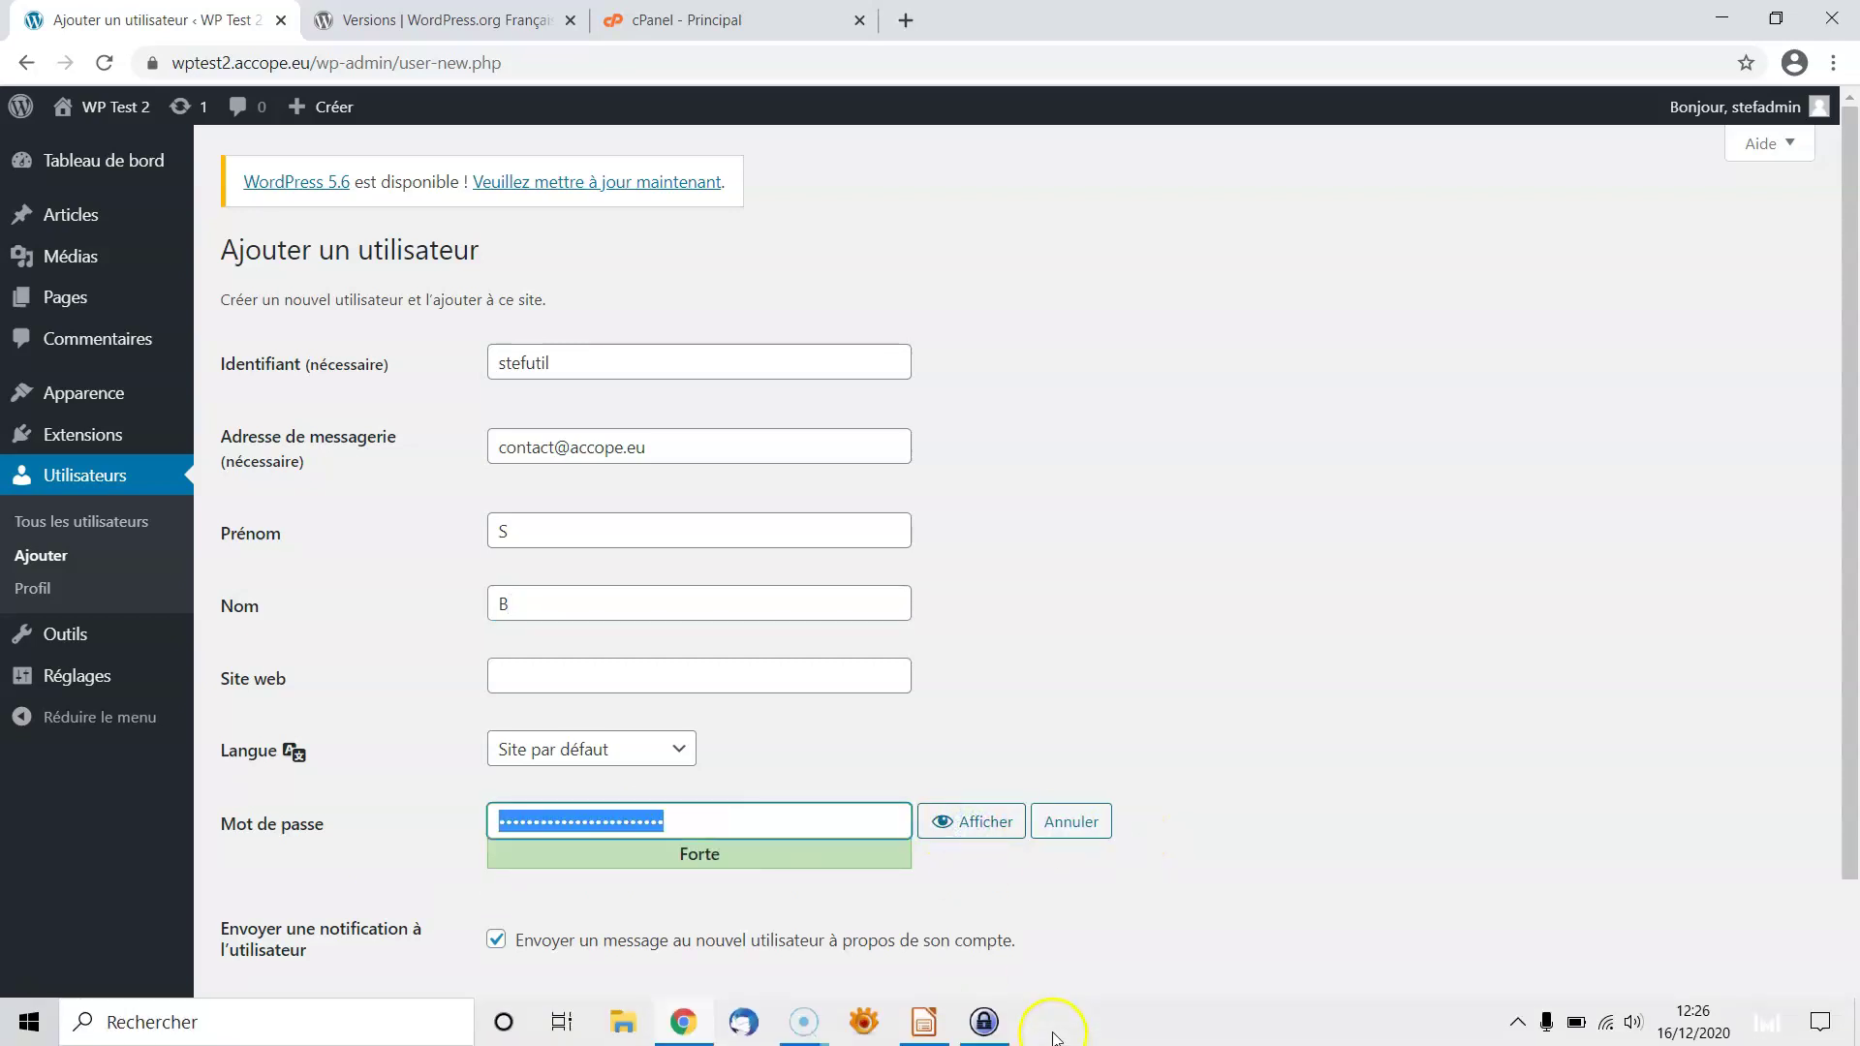
pyautogui.click(979, 1023)
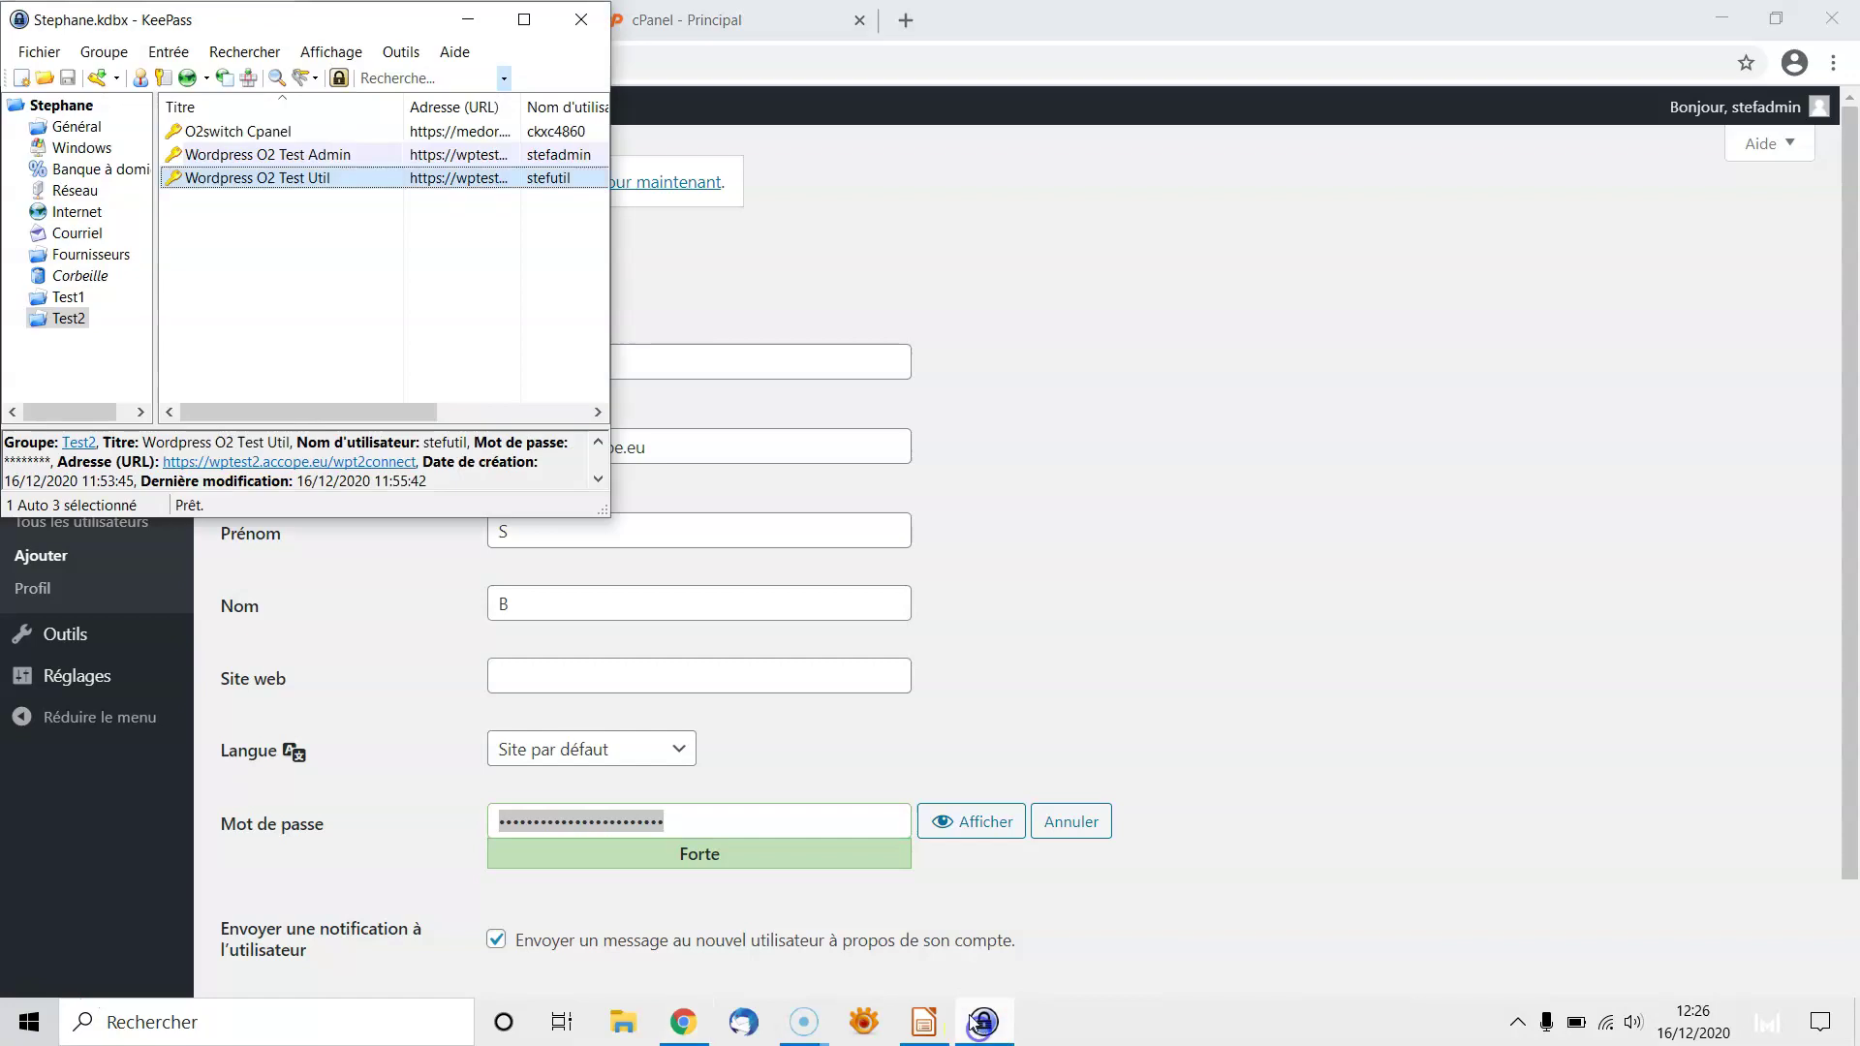
pyautogui.rightClick(310, 178)
pyautogui.click(377, 225)
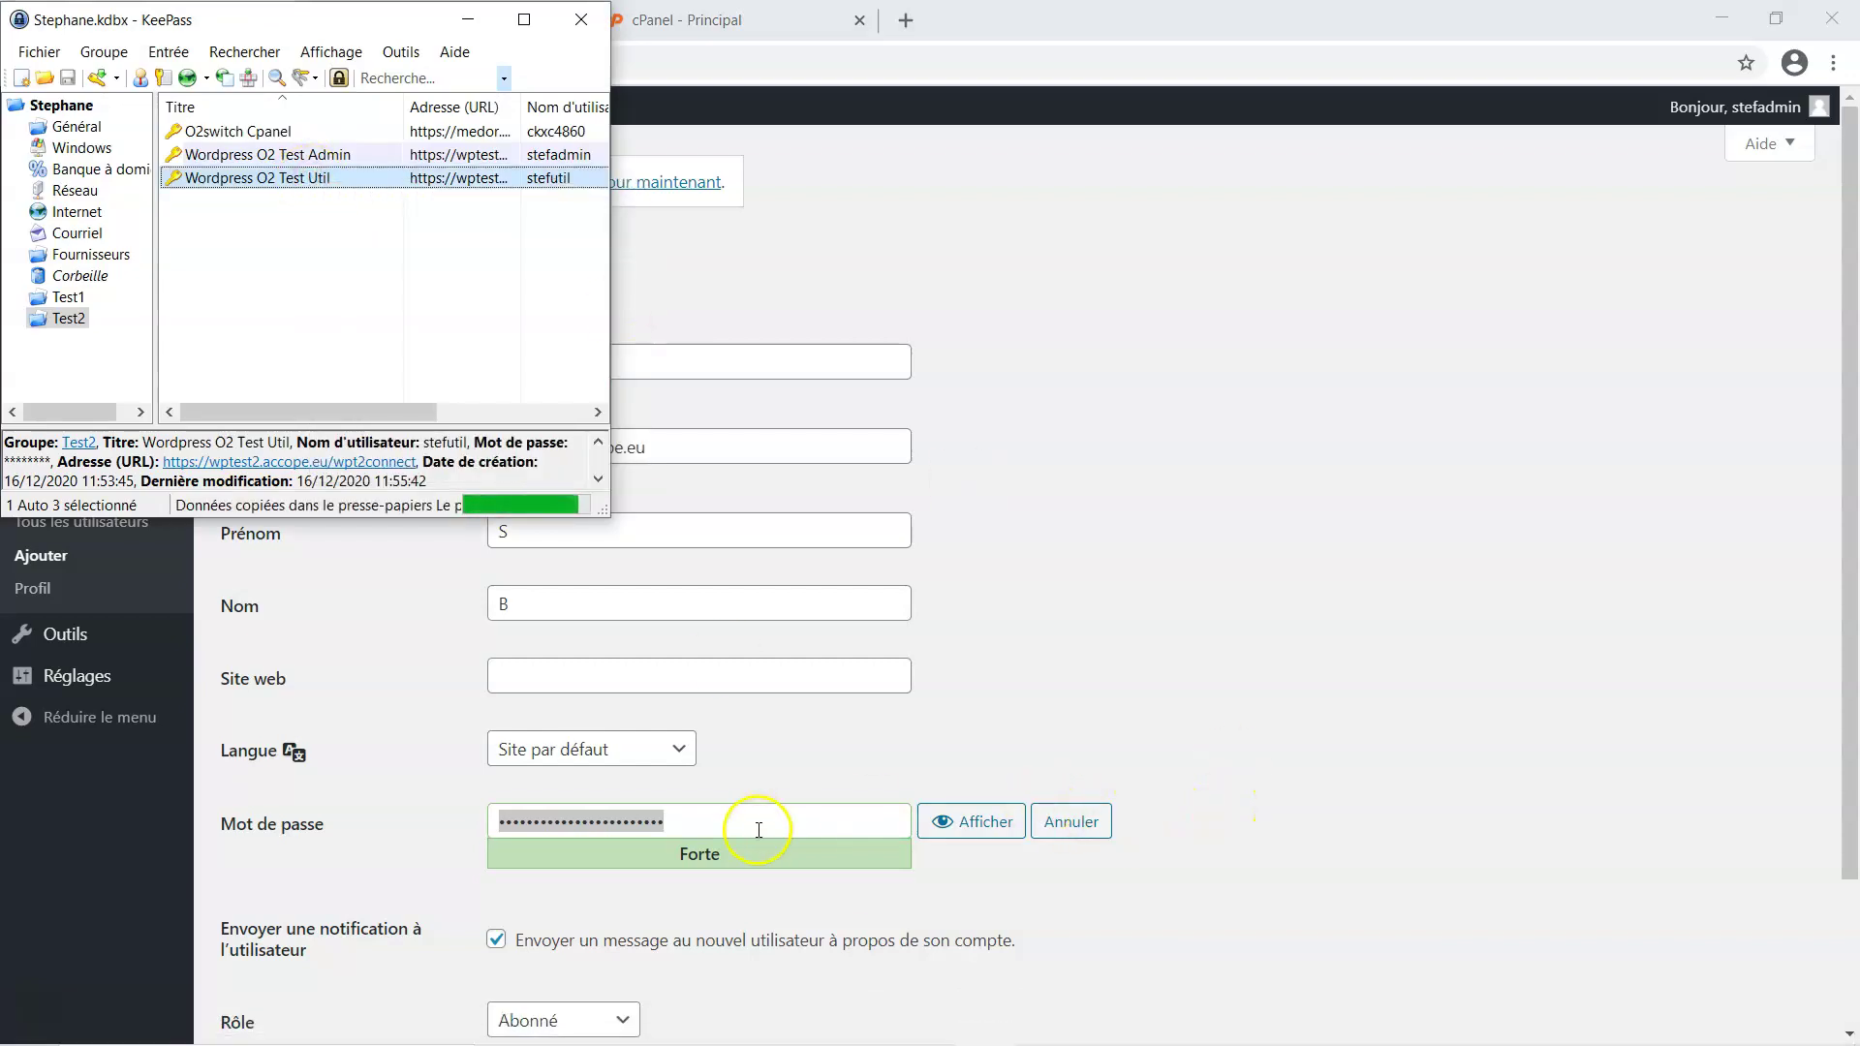
pyautogui.click(747, 827)
pyautogui.hotkey('ctrl', 'v')
pyautogui.moveTo(747, 827); pyautogui.dragTo(490, 830)
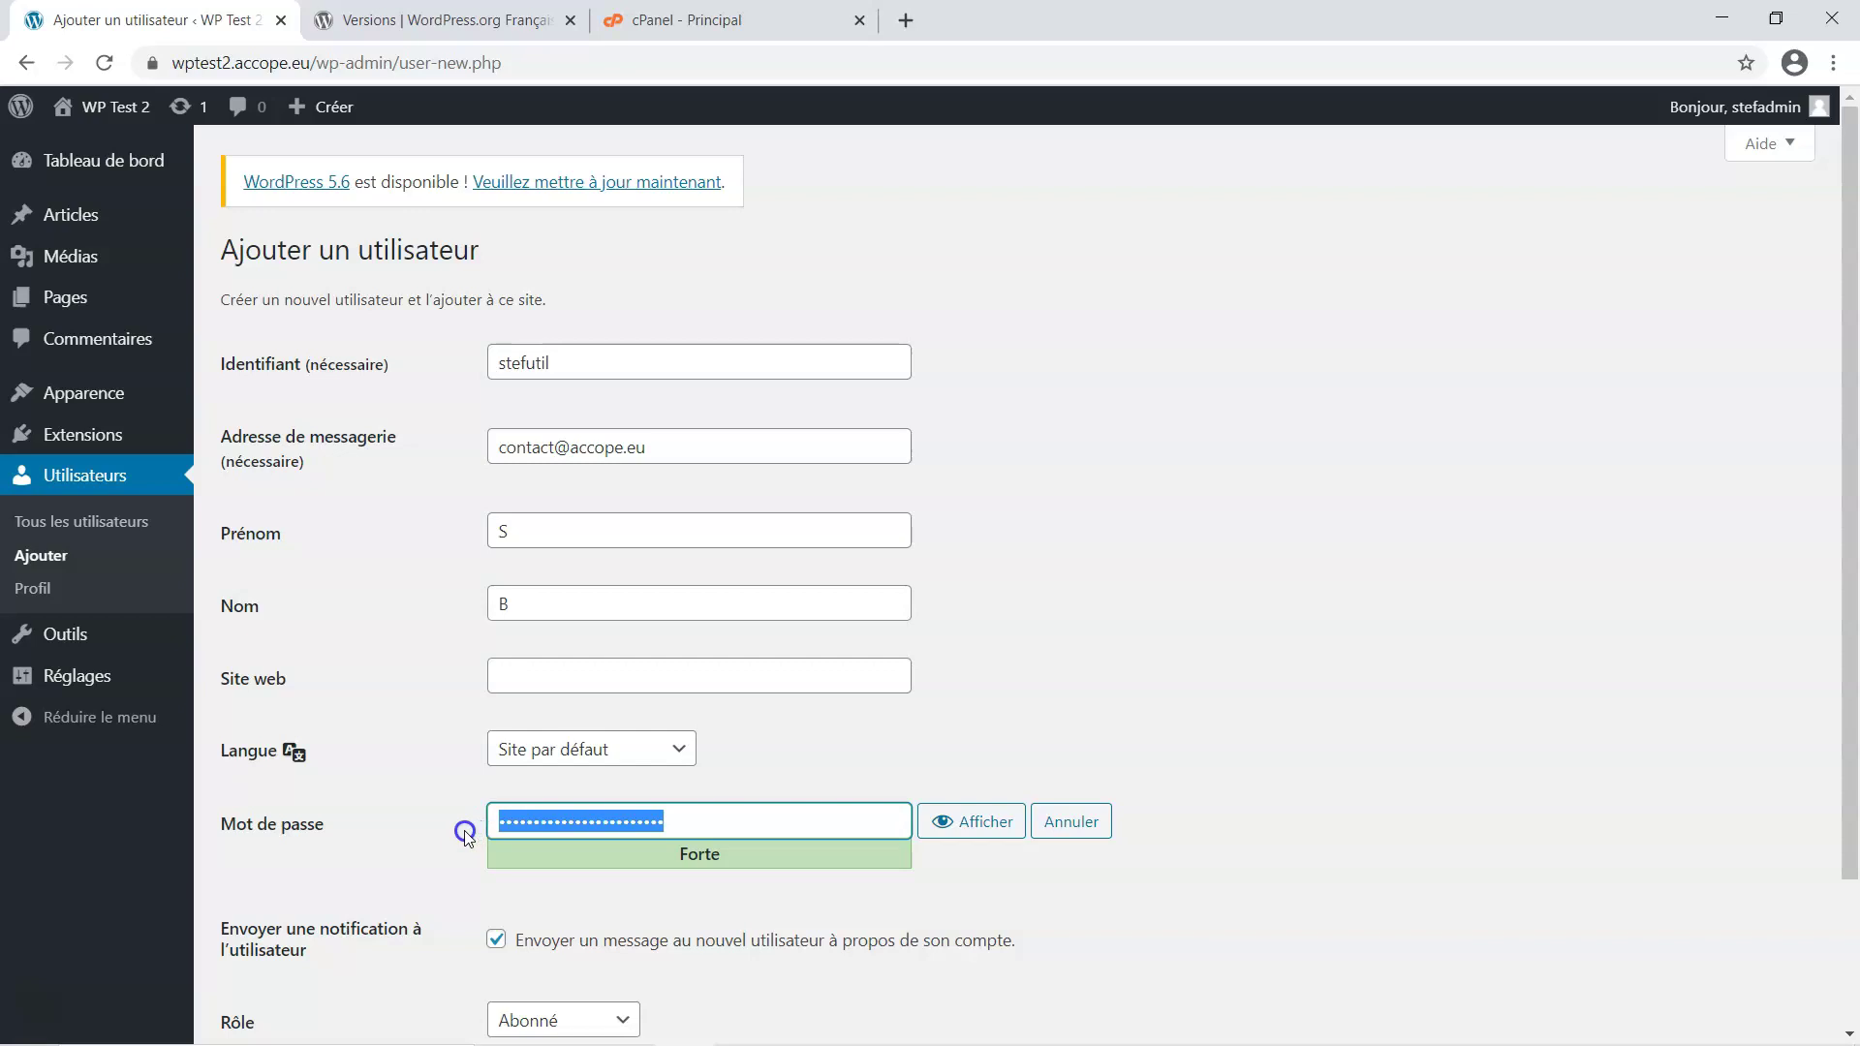
pyautogui.hotkey('ctrl', 'v')
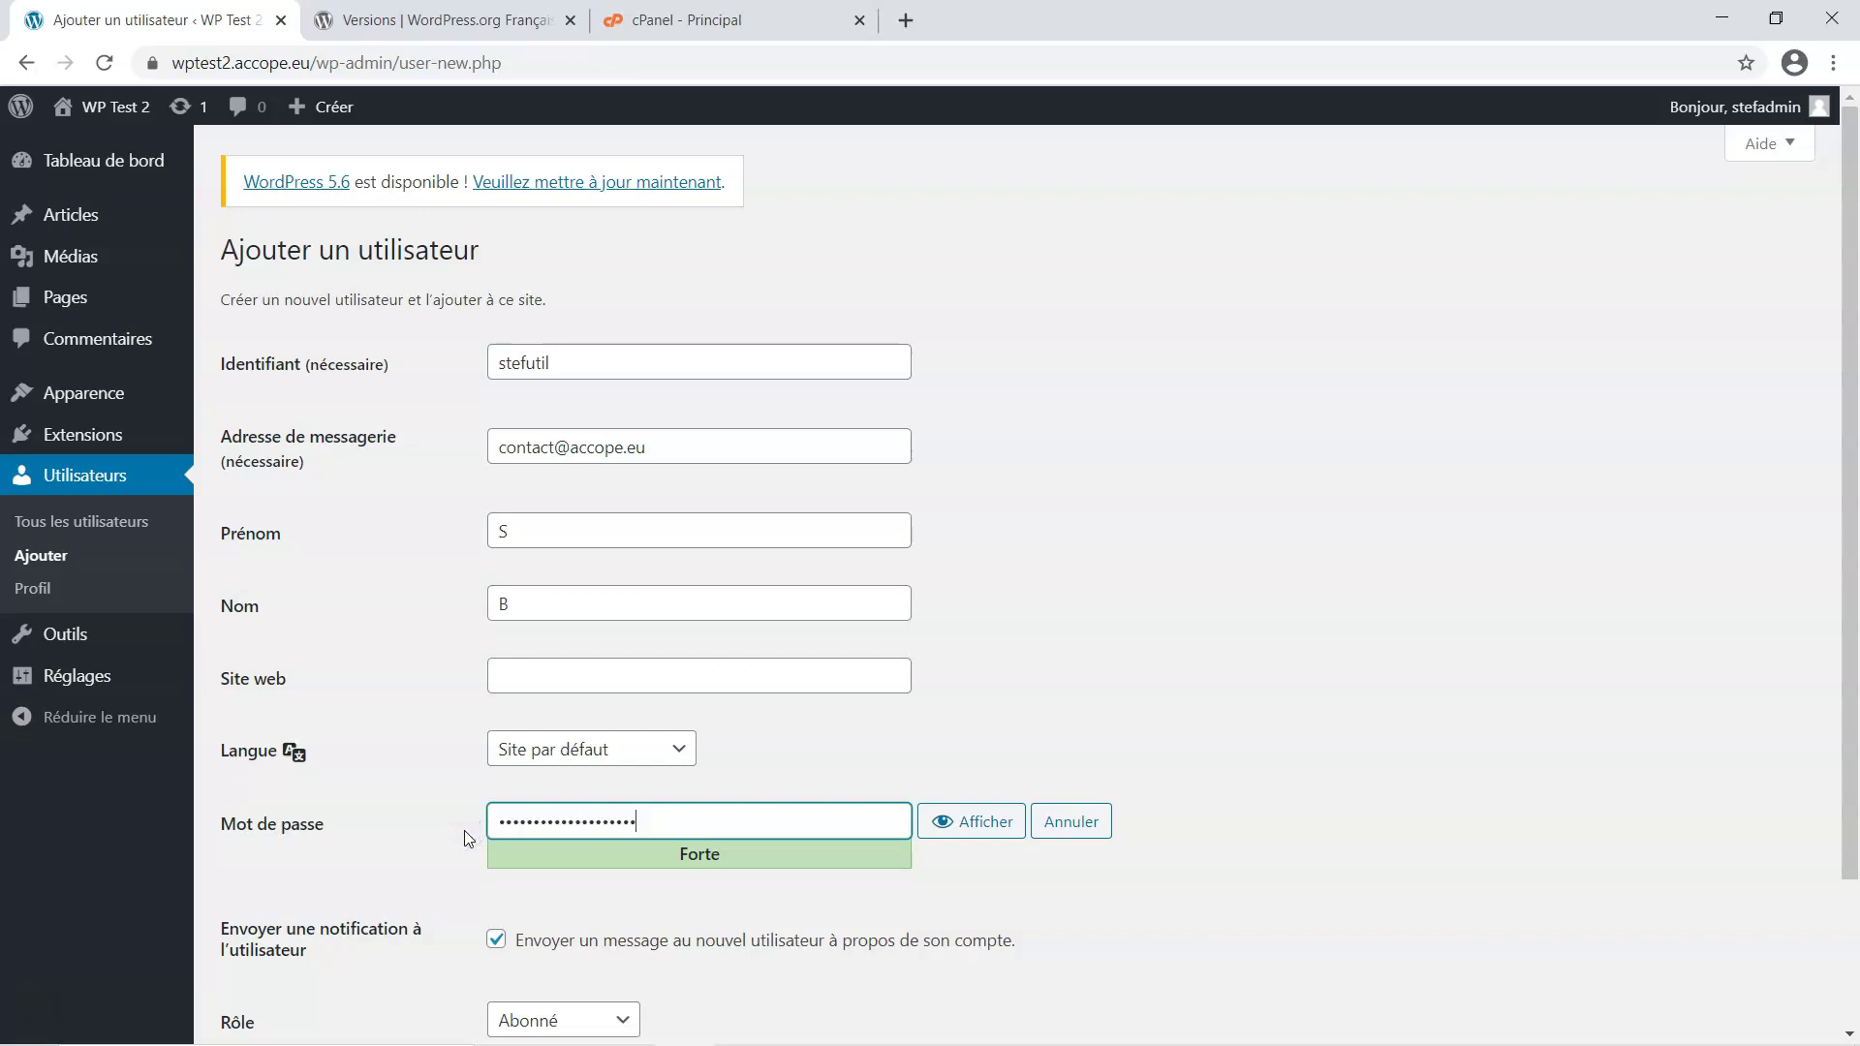
pyautogui.click(474, 823)
pyautogui.scroll(-3, 1190, 901)
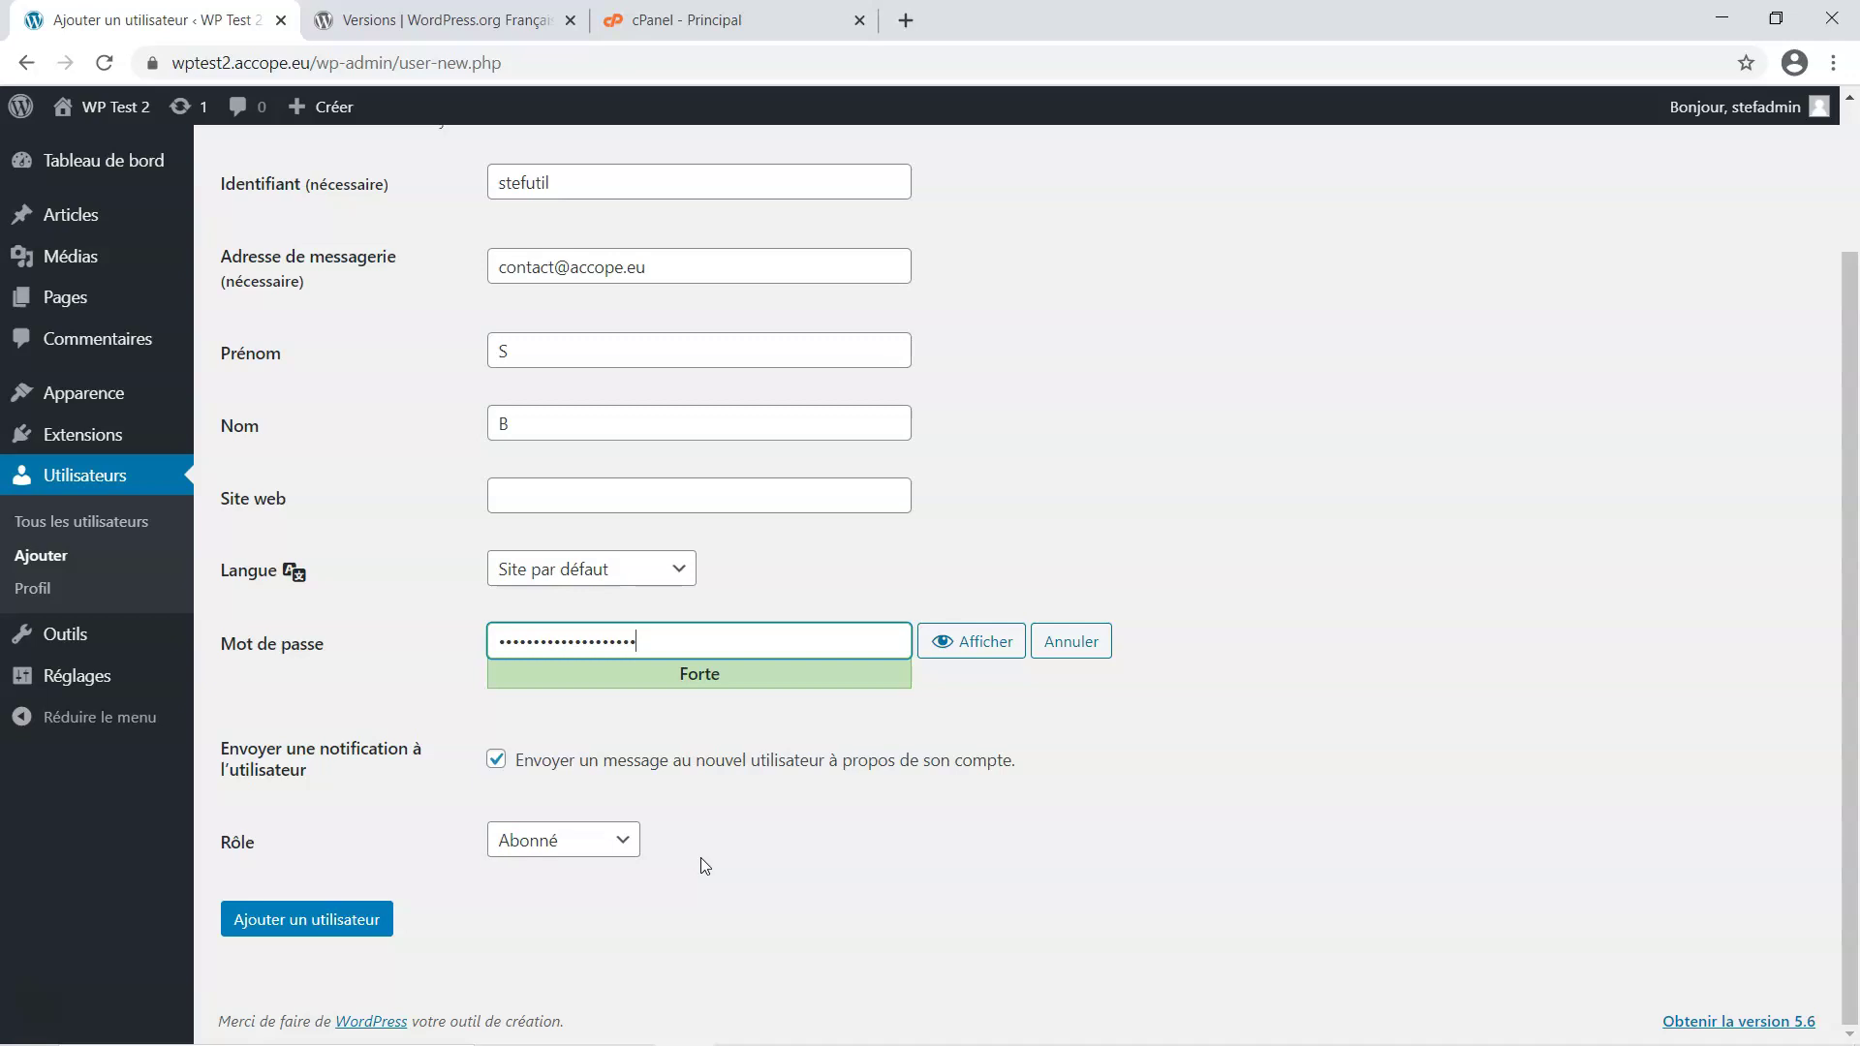
pyautogui.click(623, 841)
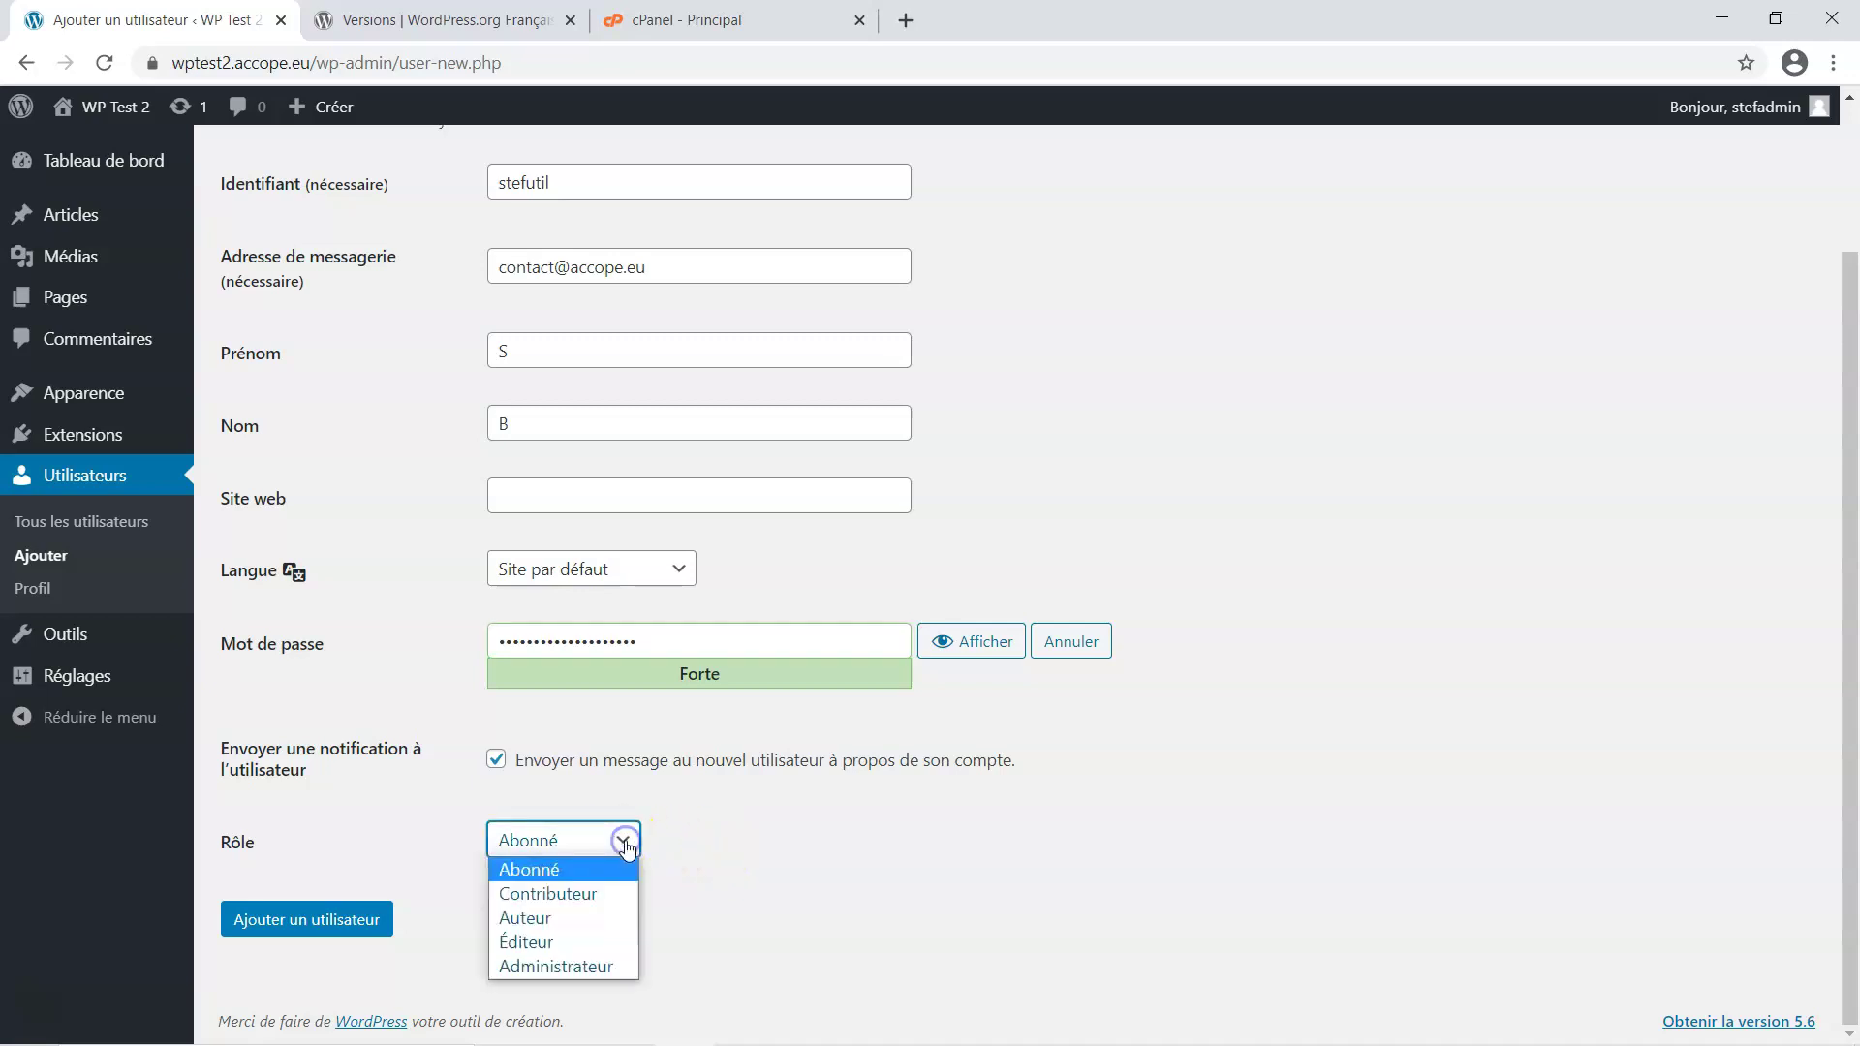
pyautogui.click(570, 928)
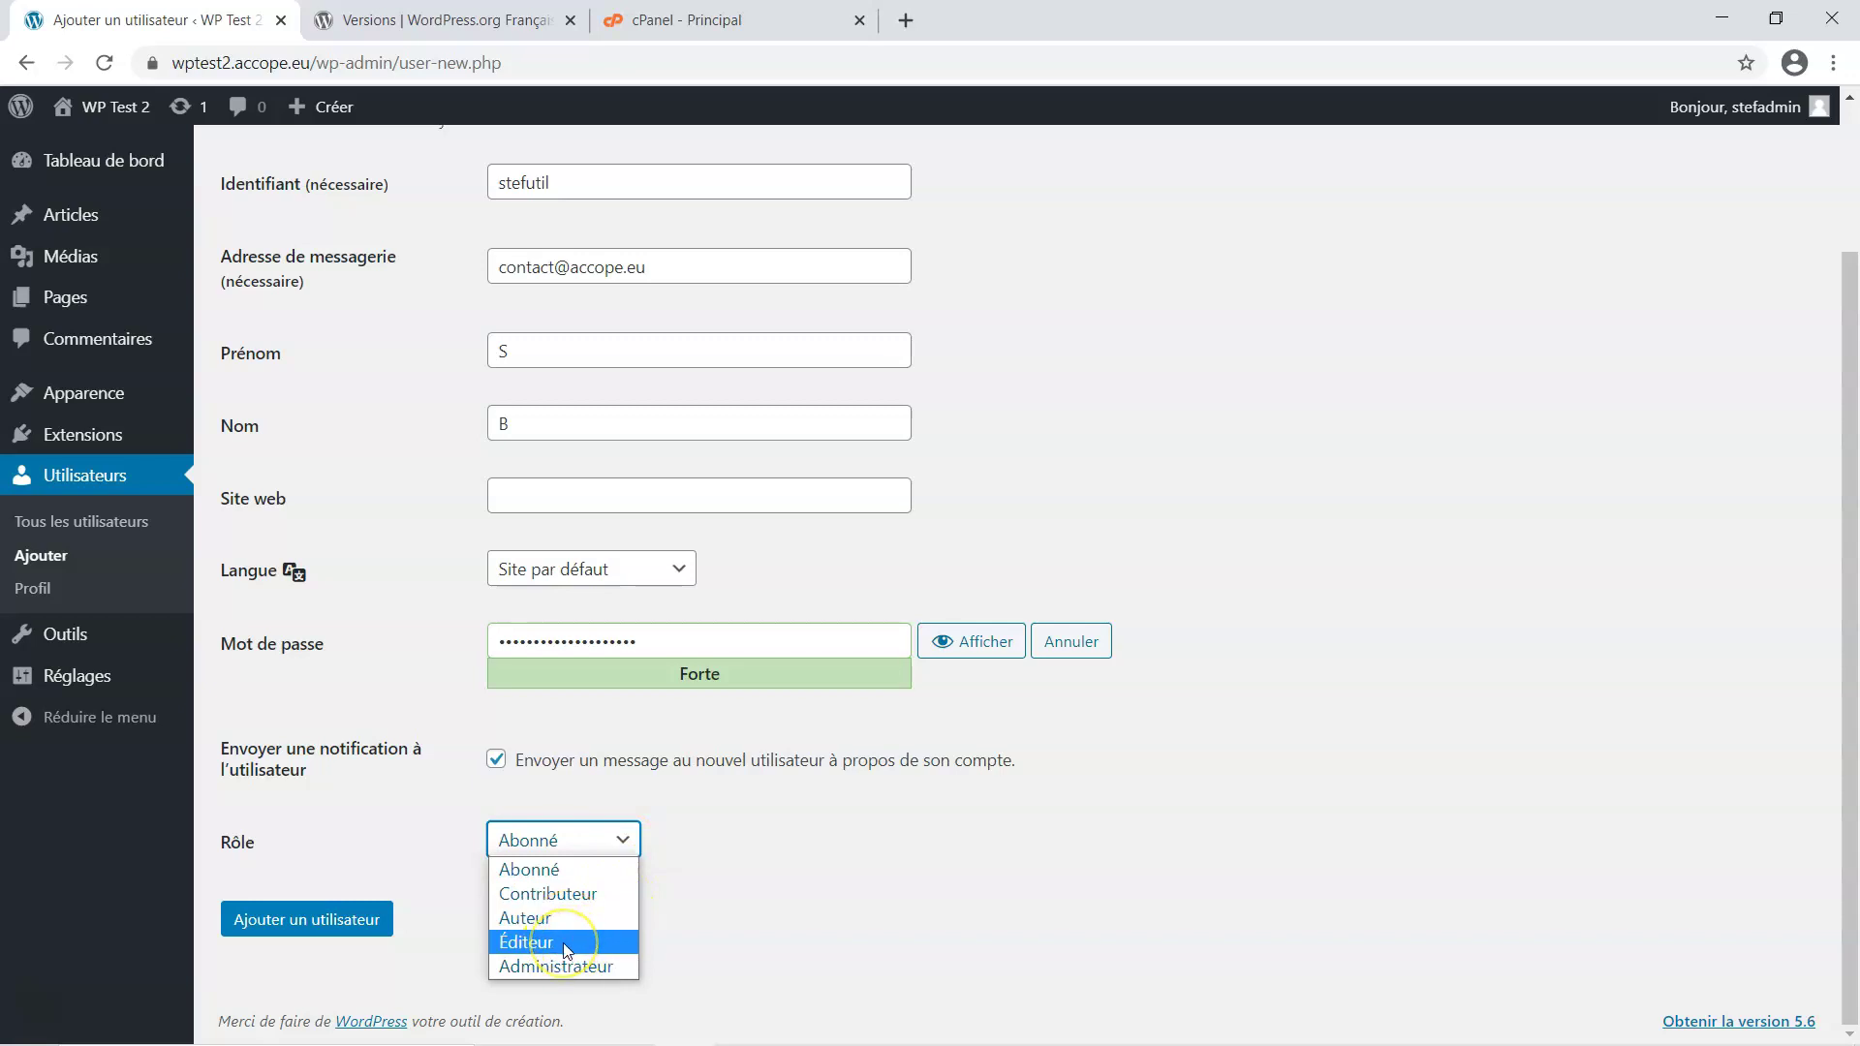
pyautogui.click(567, 943)
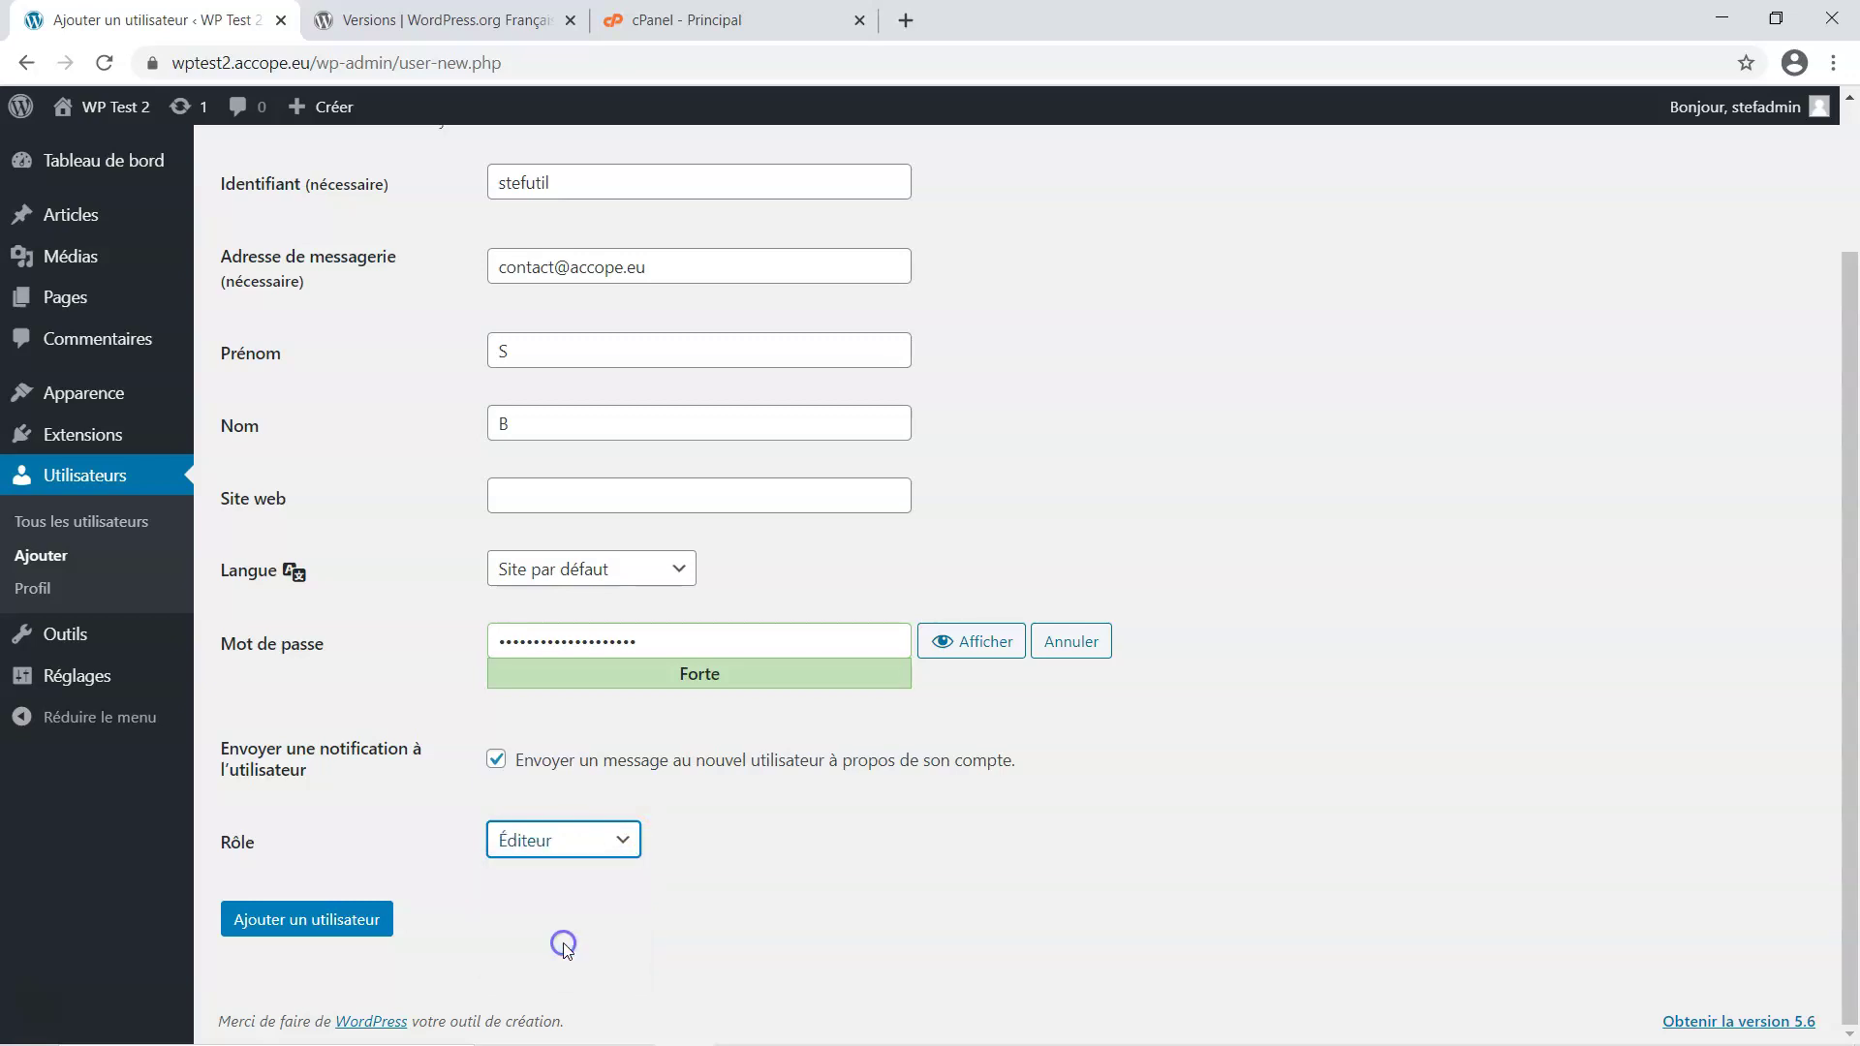
pyautogui.click(327, 922)
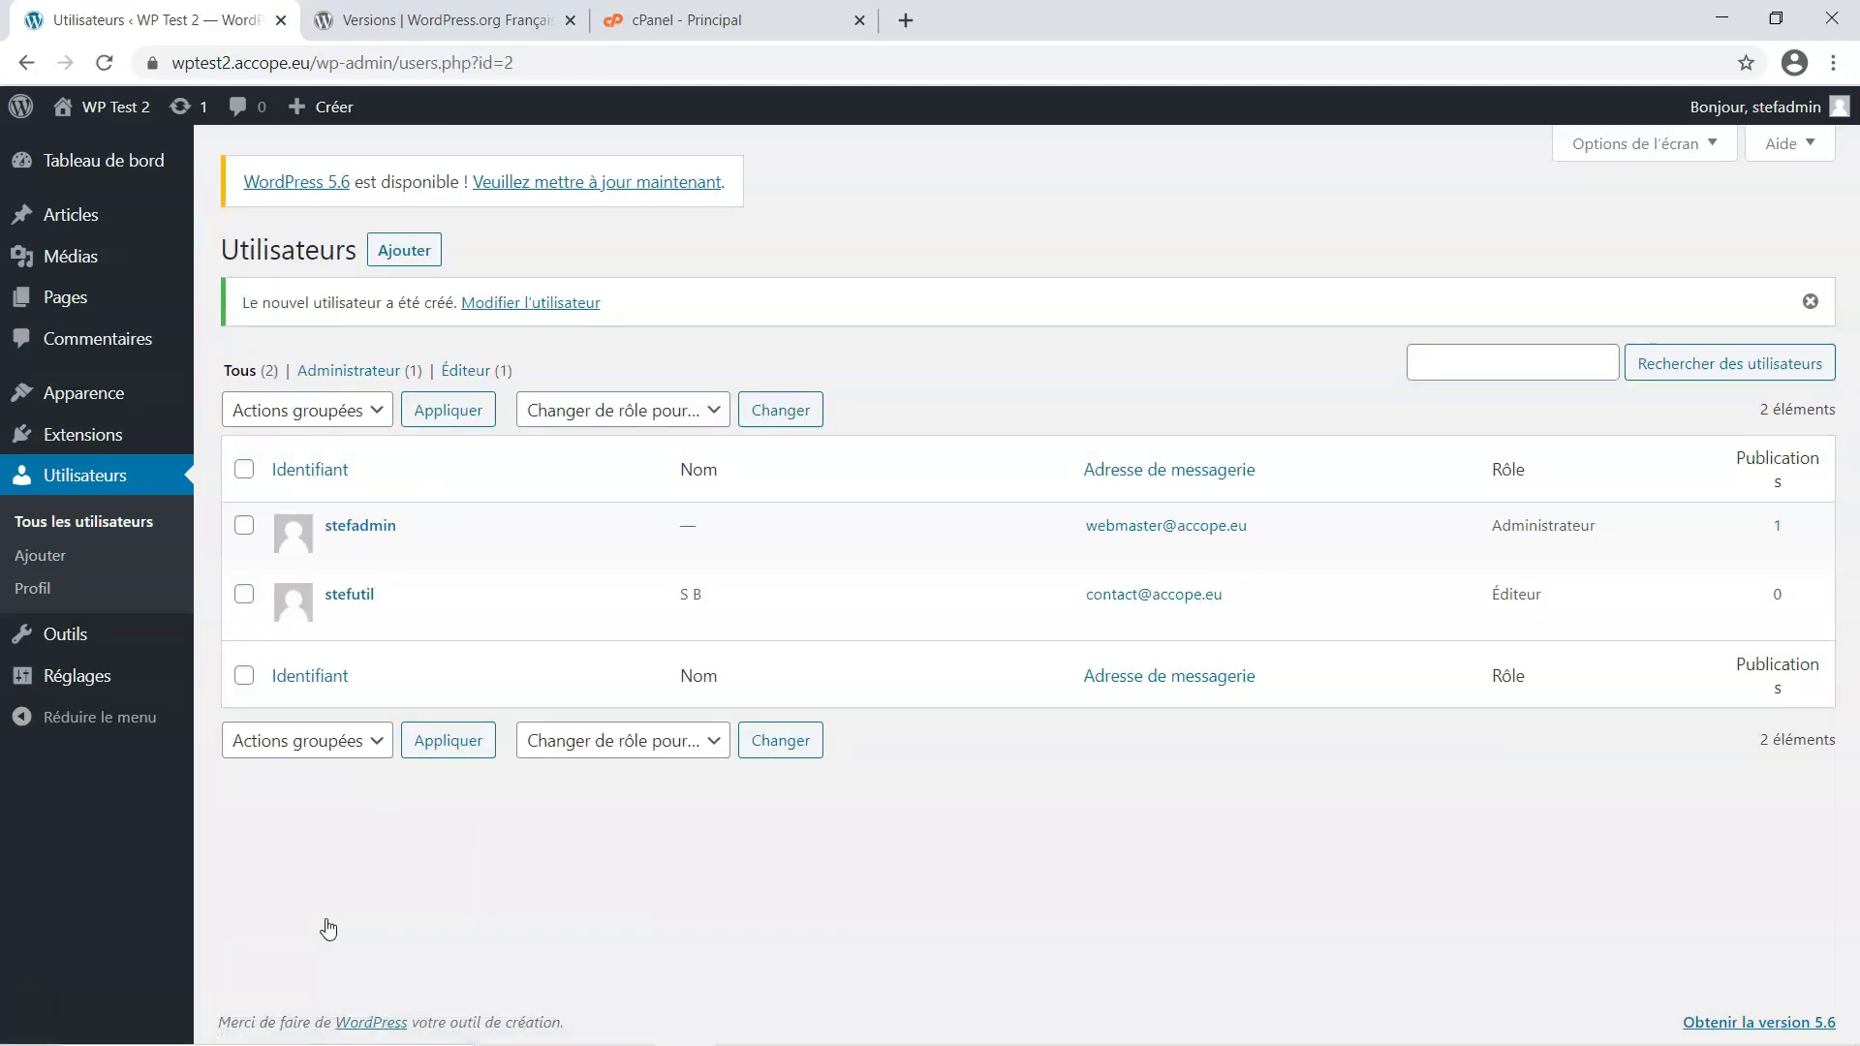
pyautogui.moveTo(485, 572)
pyautogui.moveTo(874, 1043)
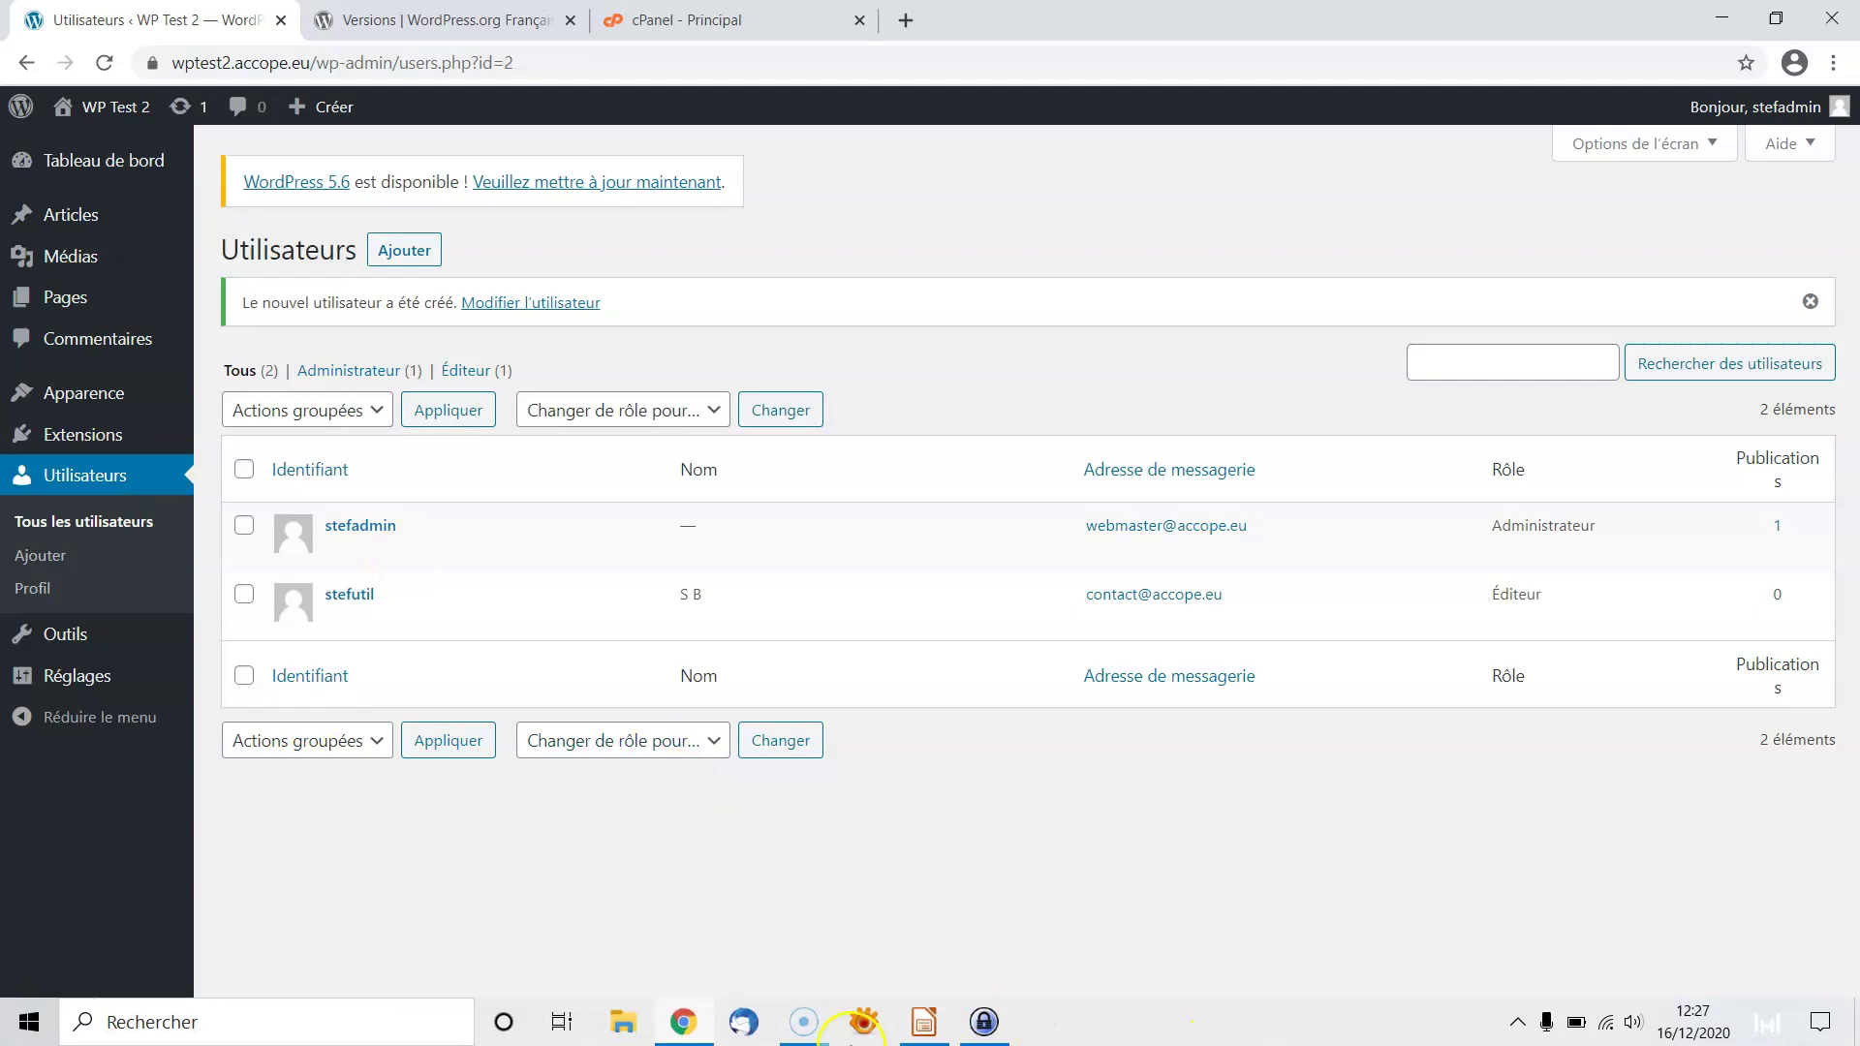
pyautogui.click(935, 1033)
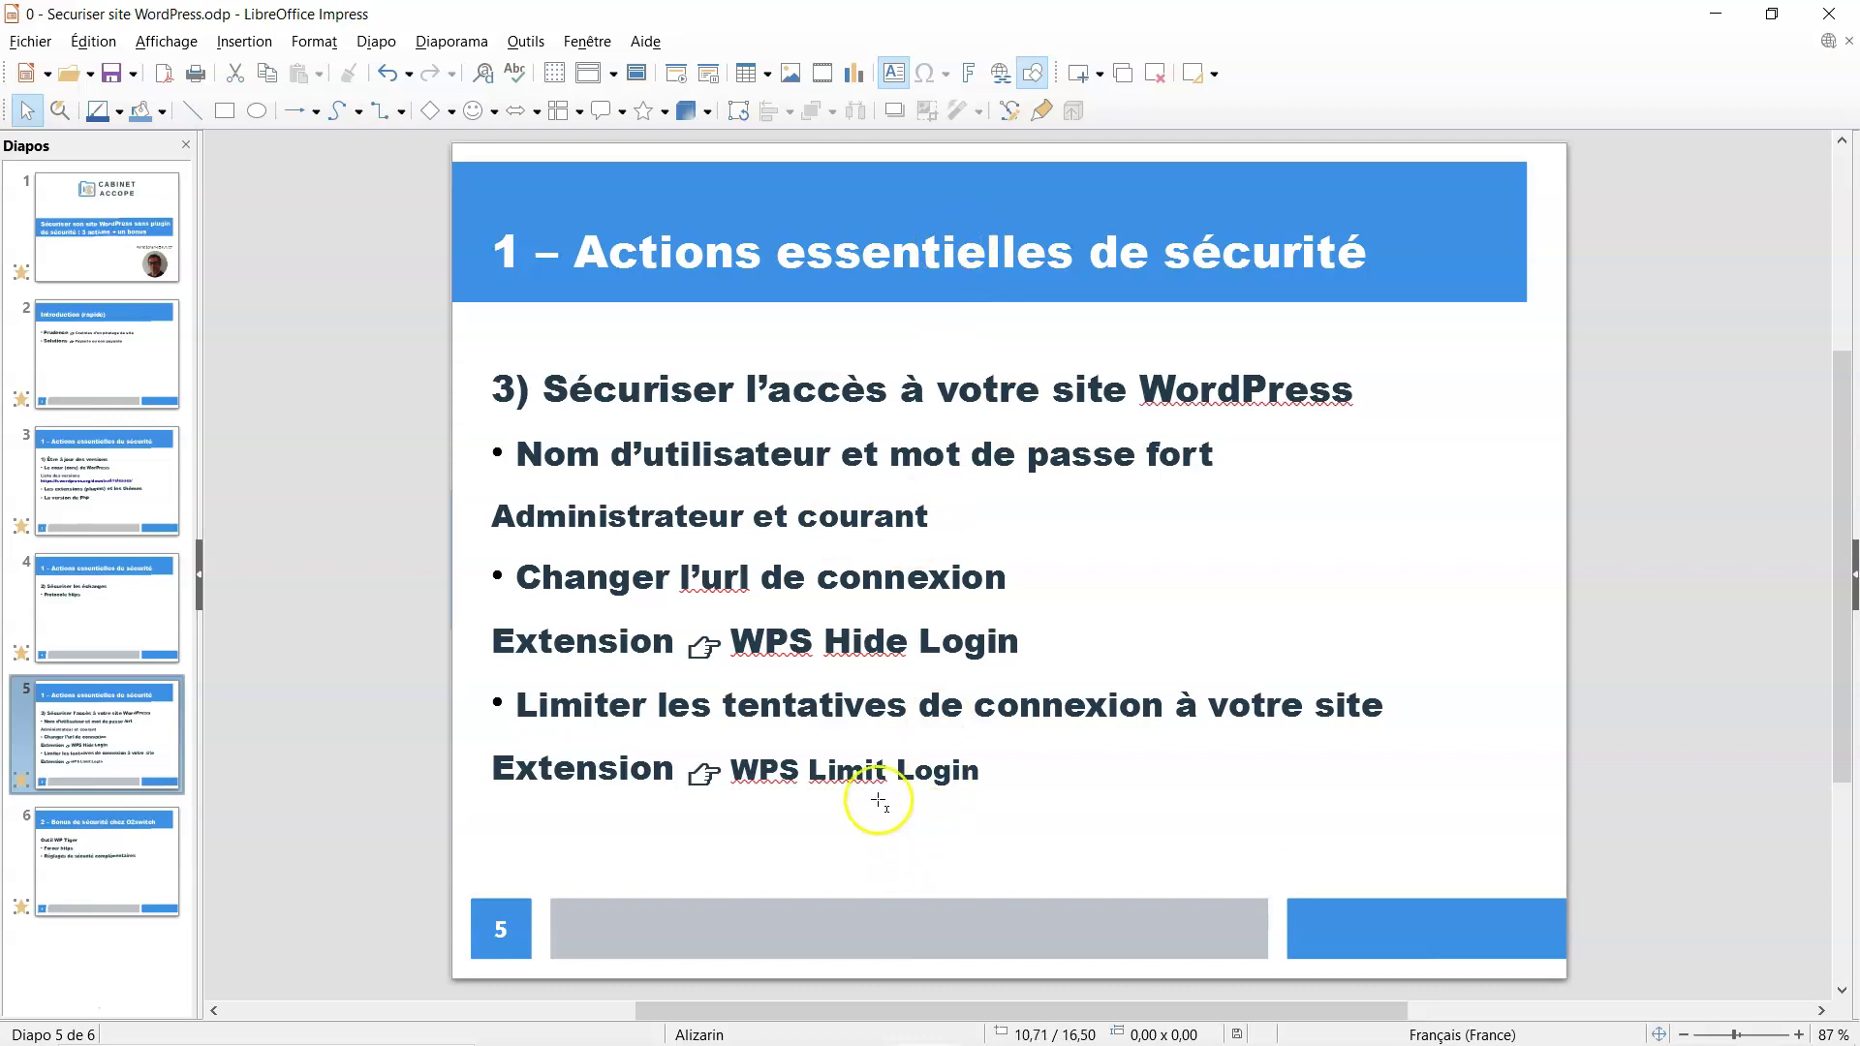
pyautogui.moveTo(891, 1039)
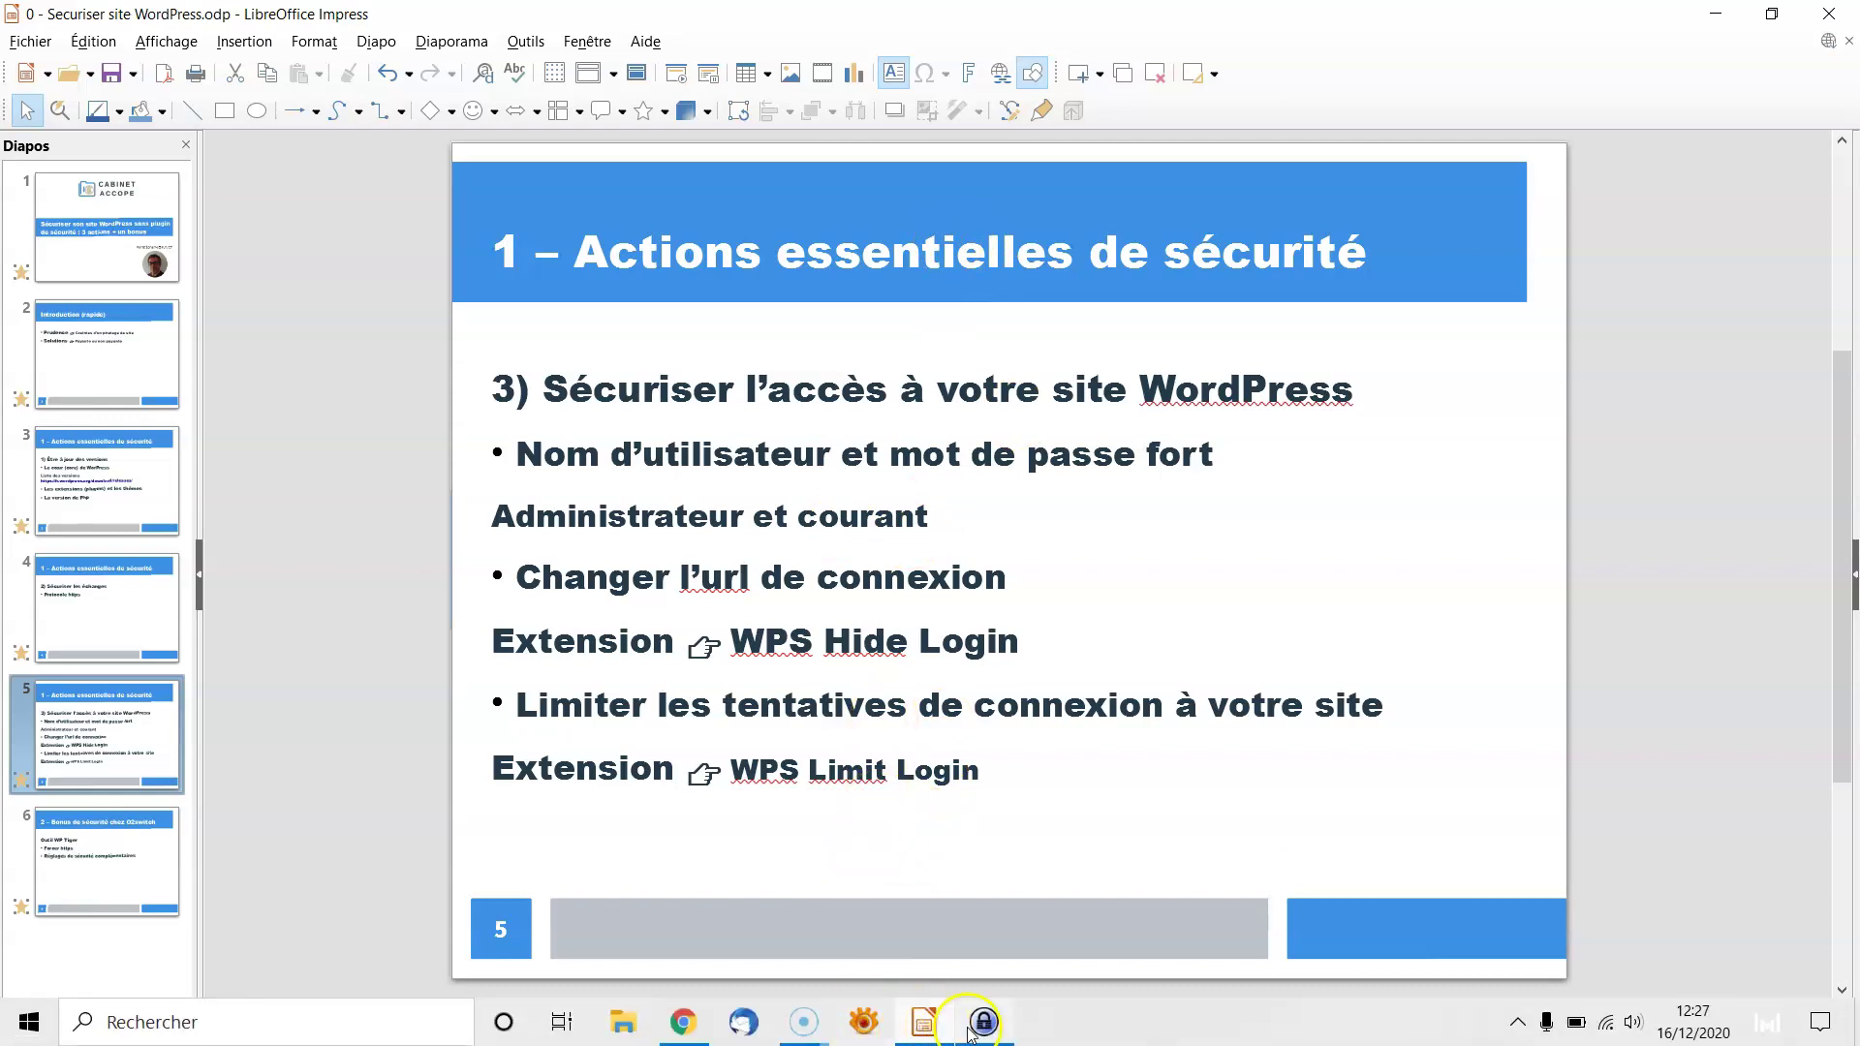
pyautogui.click(683, 1024)
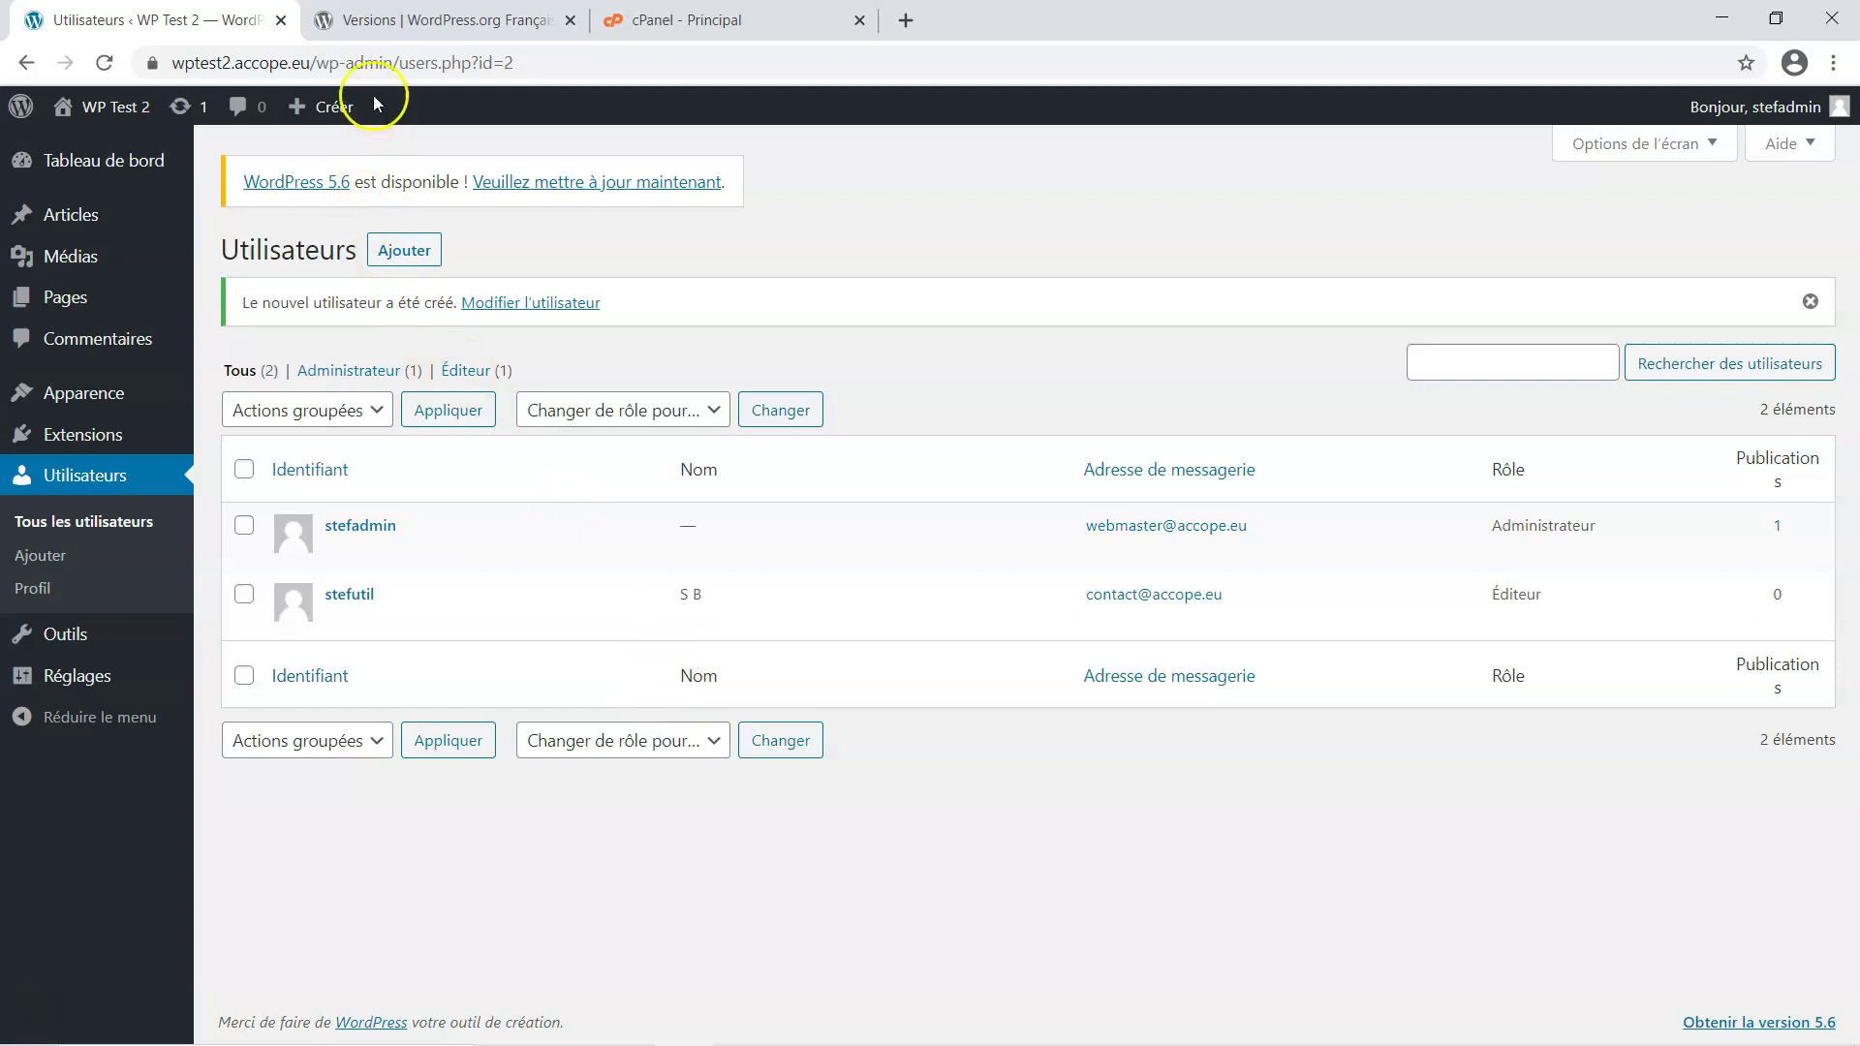
# Copy the site's base address from the address bar and open a new private browsing window
pyautogui.click(308, 64)
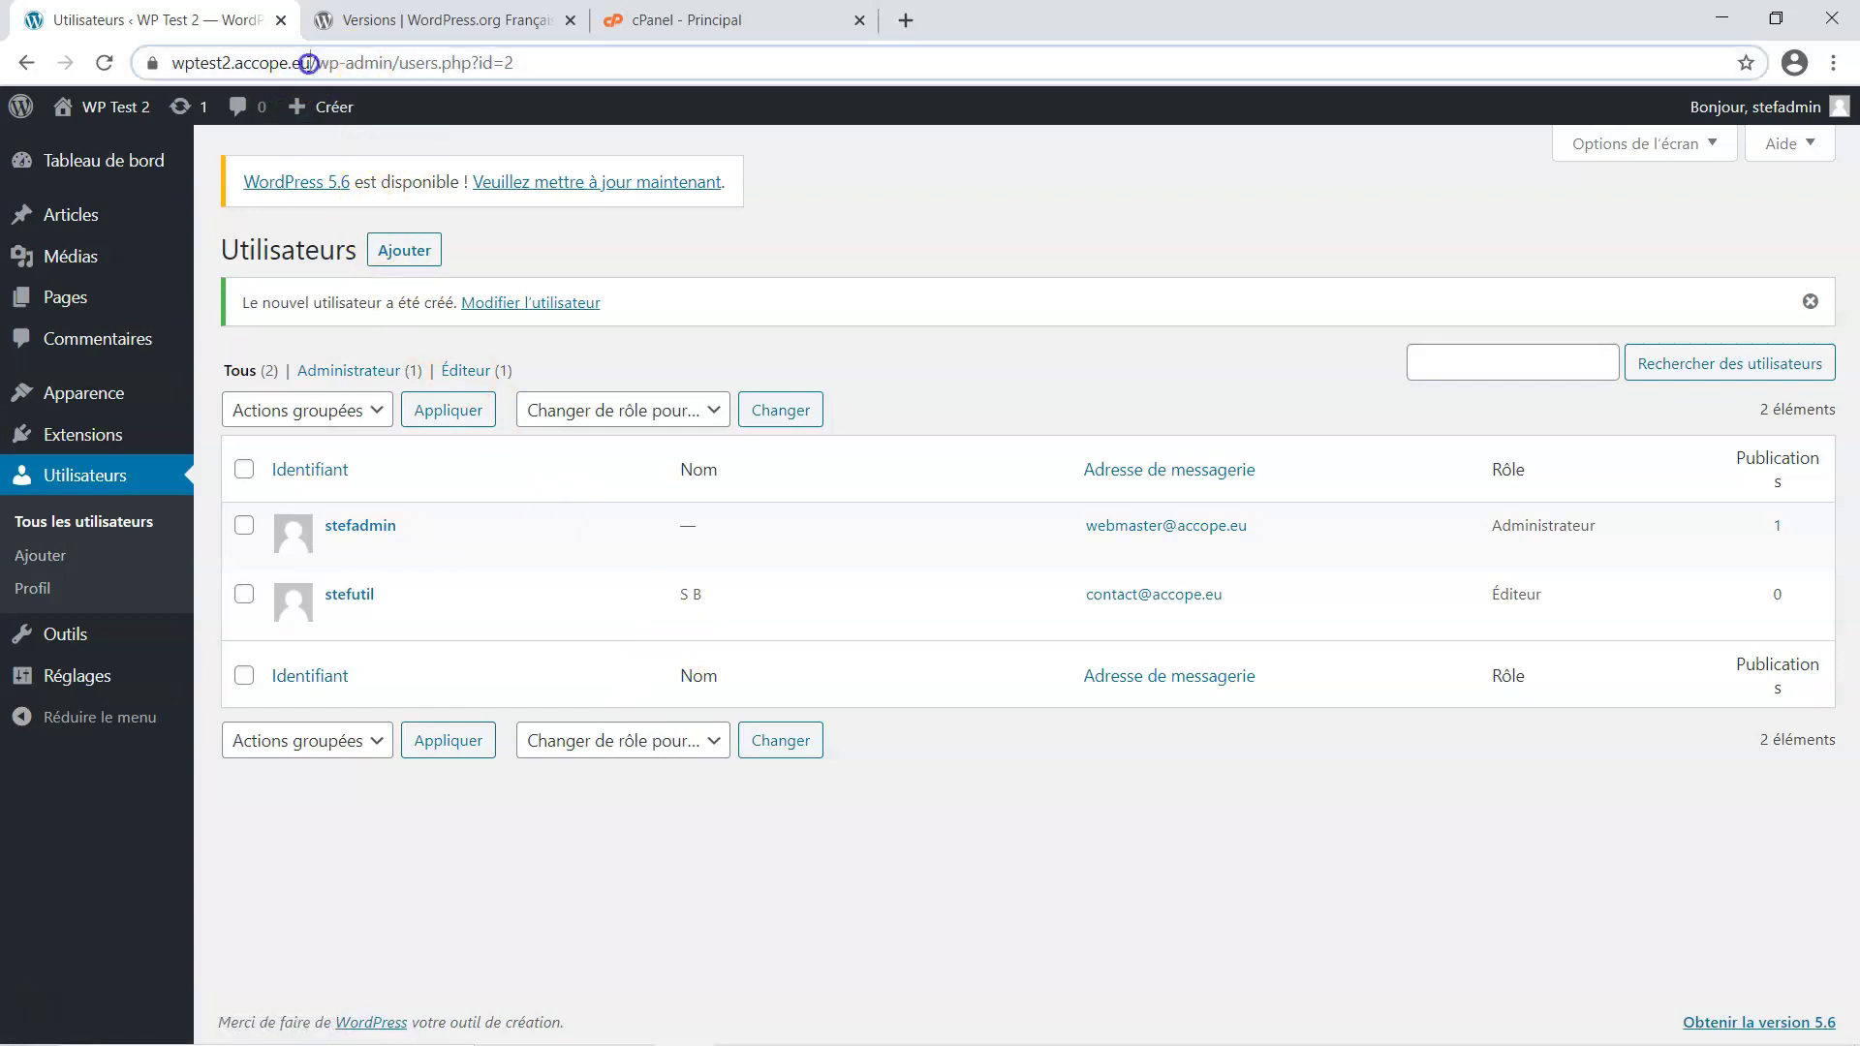
pyautogui.click(308, 64)
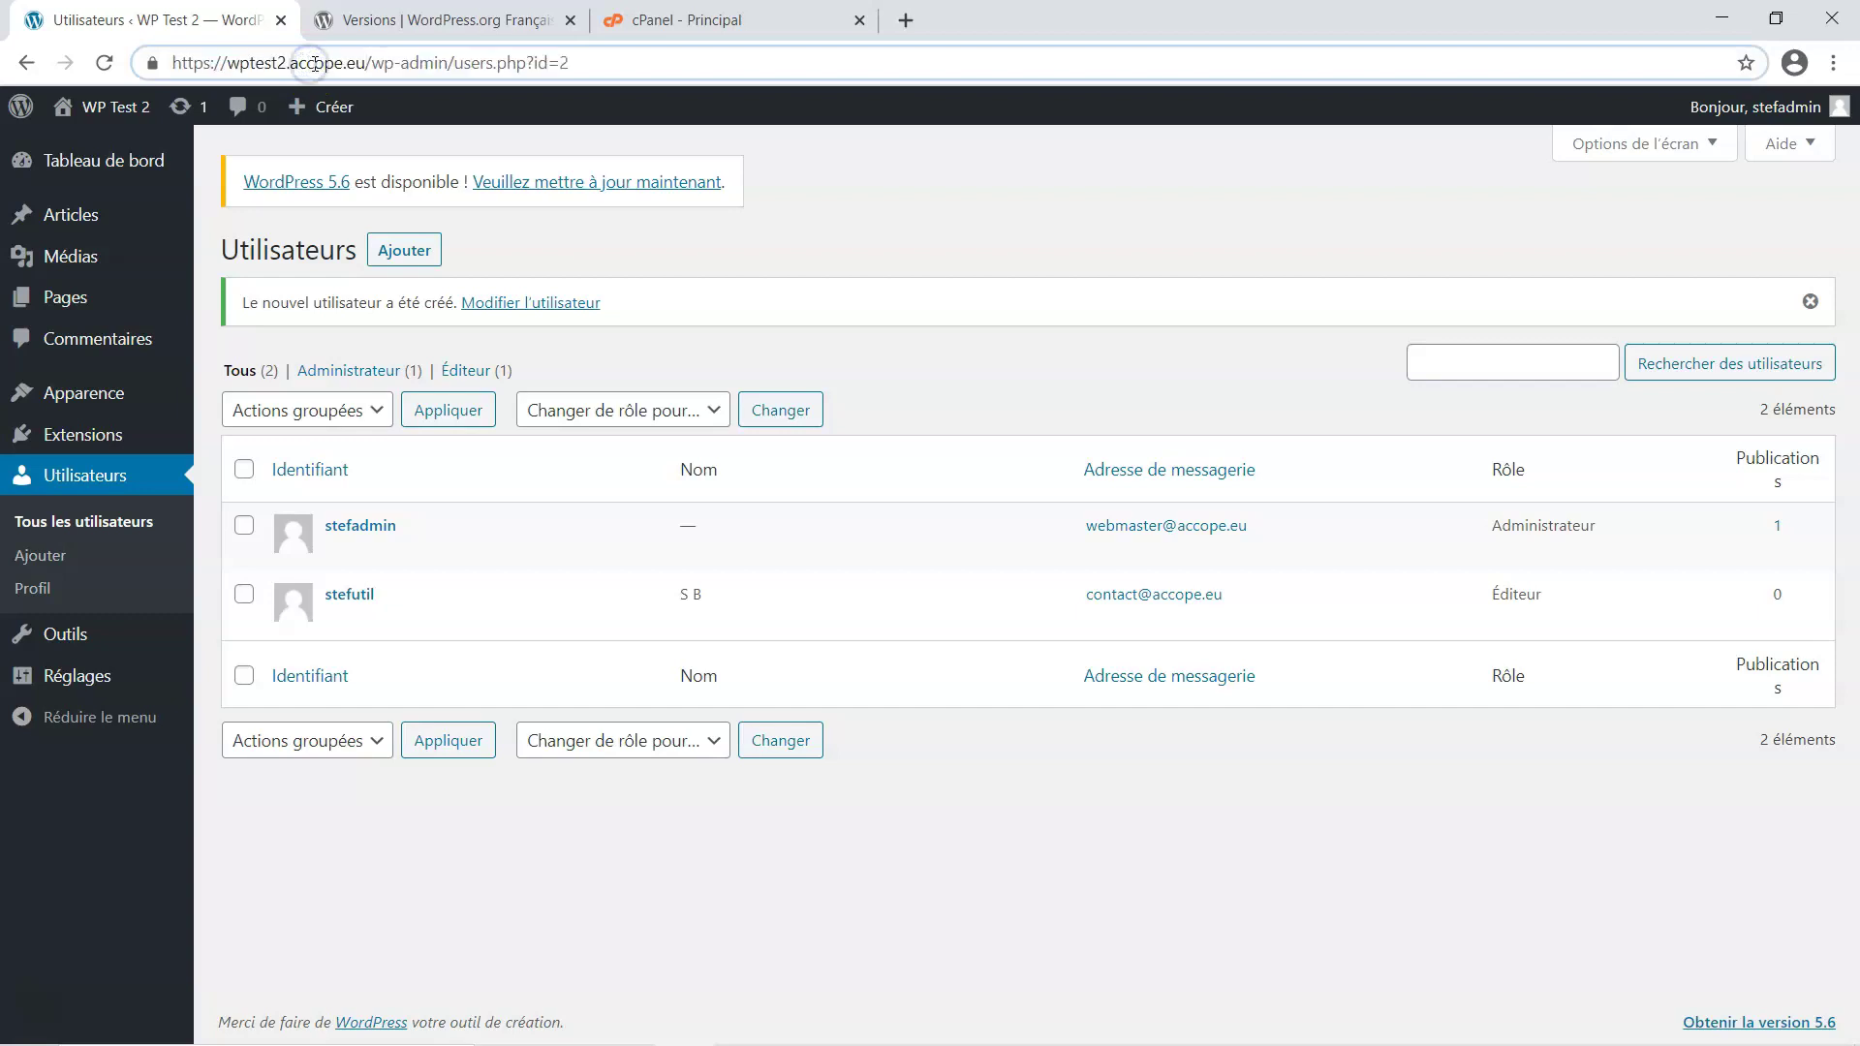
pyautogui.moveTo(369, 63); pyautogui.dragTo(146, 79)
pyautogui.hotkey('ctrl', 'c')
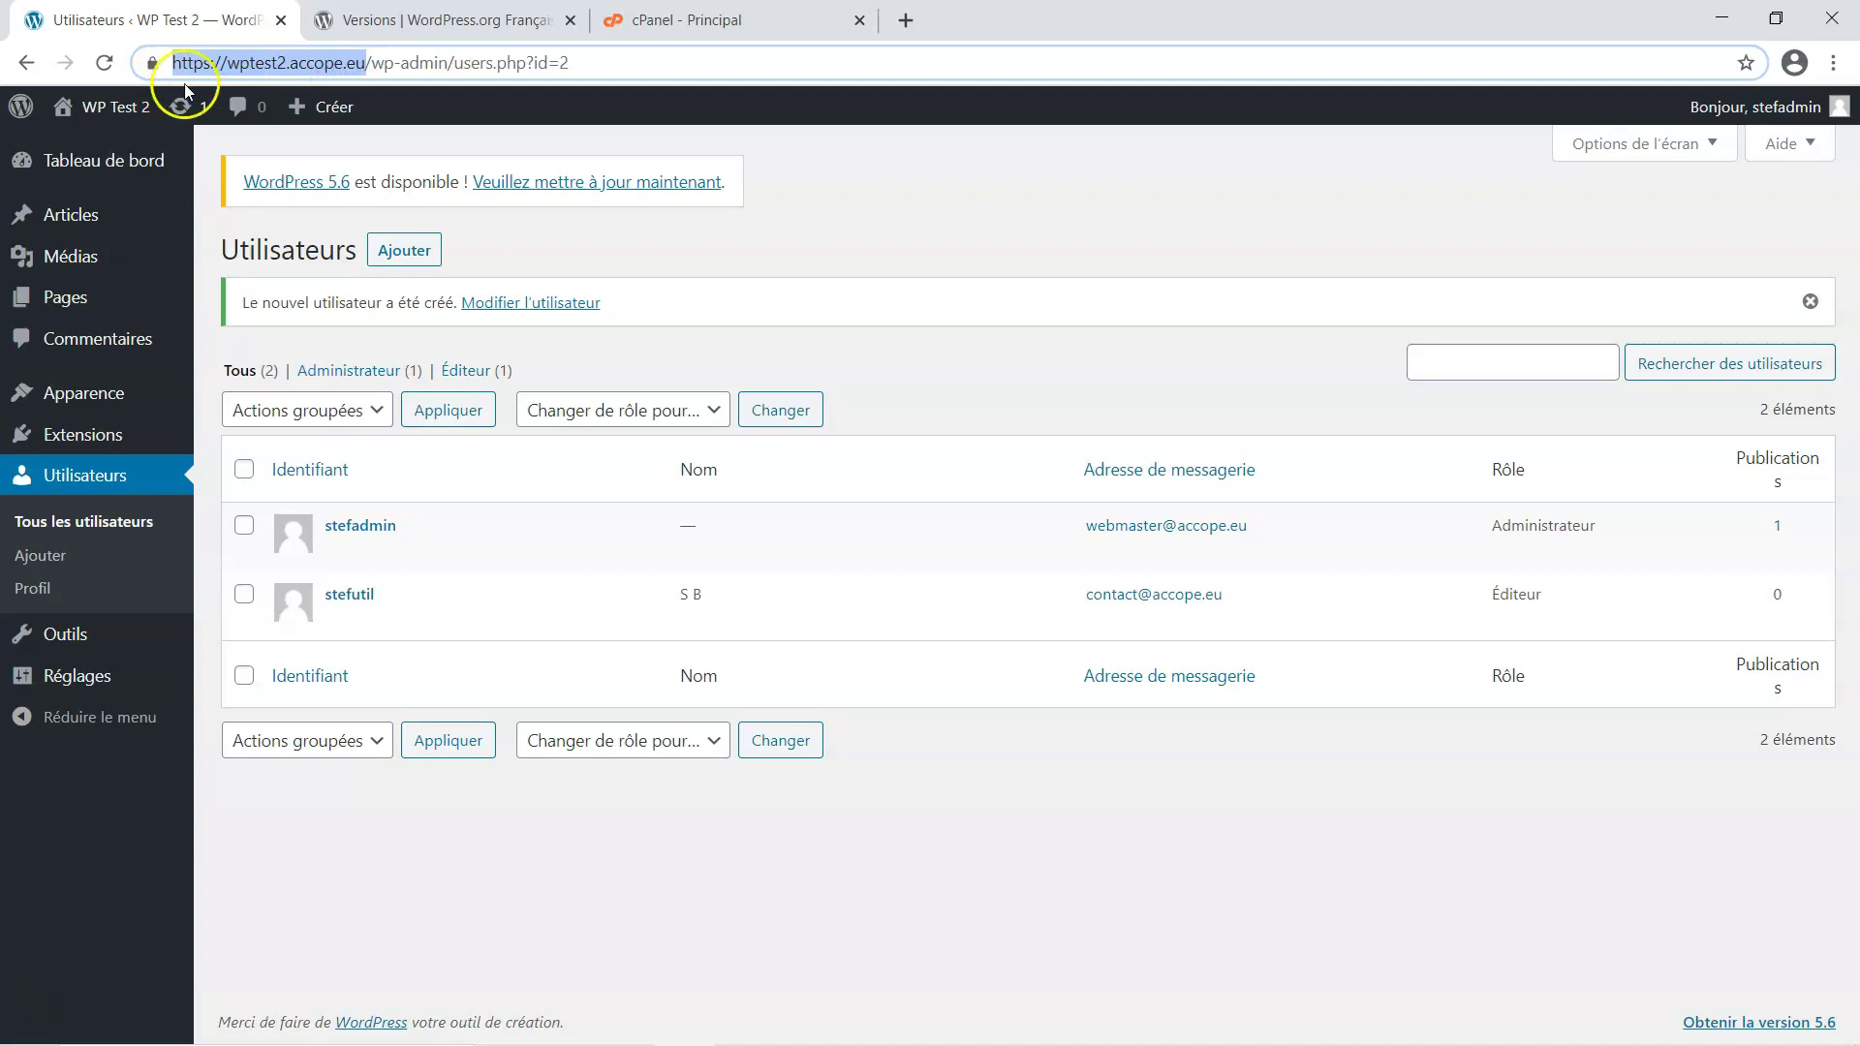
pyautogui.click(1834, 63)
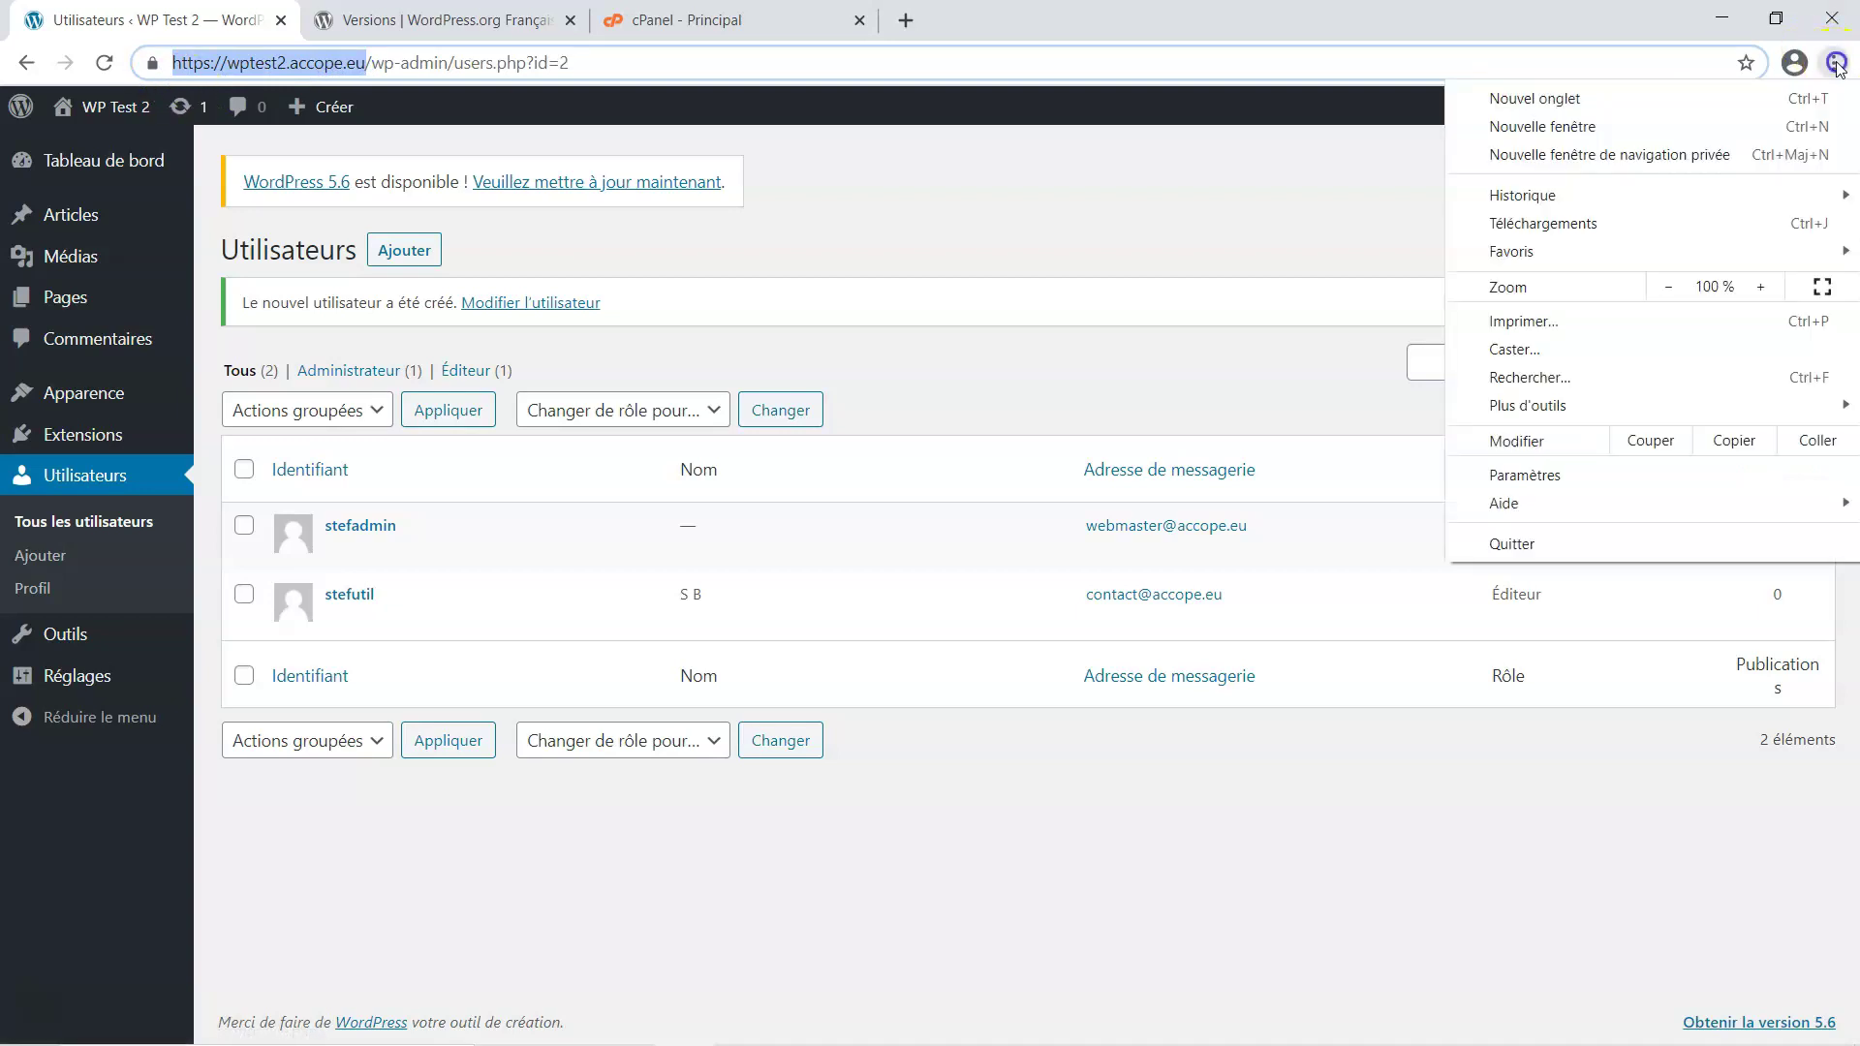
pyautogui.click(1713, 155)
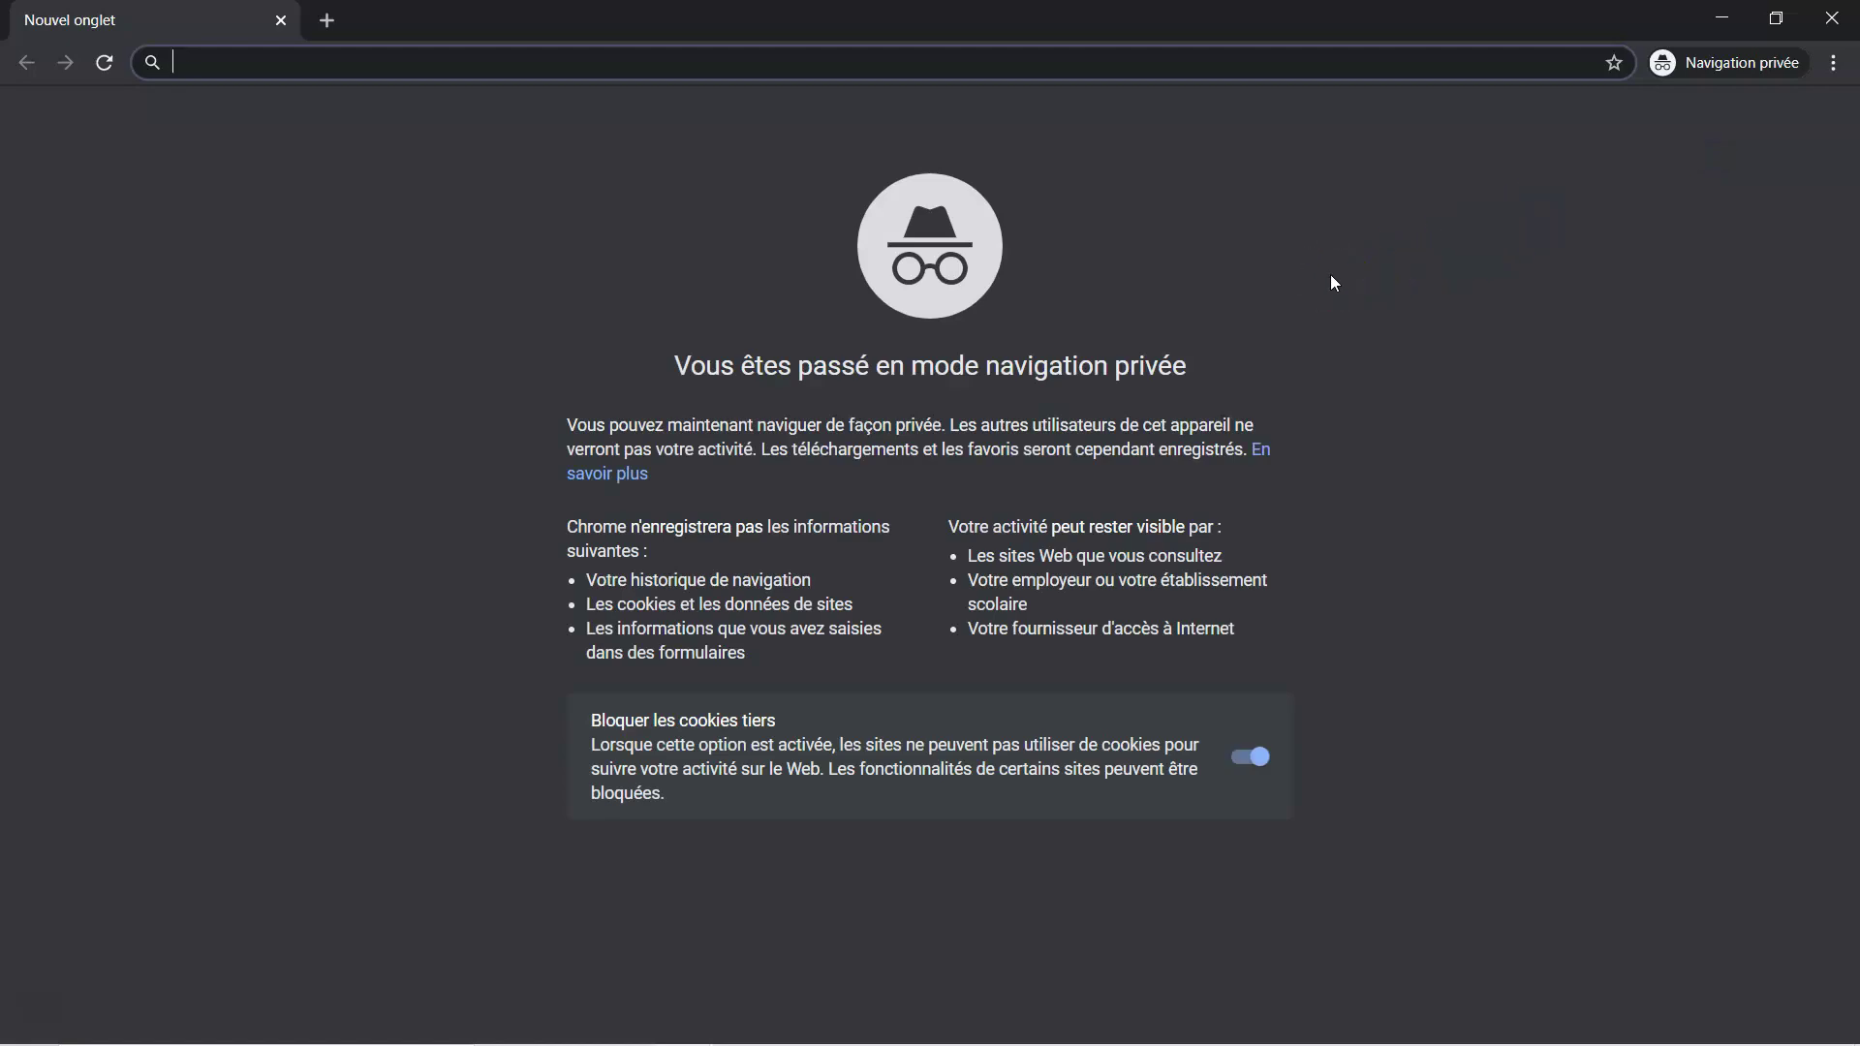
# Load wptest2.accope.eu/wp-login.php by pasting the site address and appending wp-login.php
pyautogui.hotkey('ctrl', 'v')
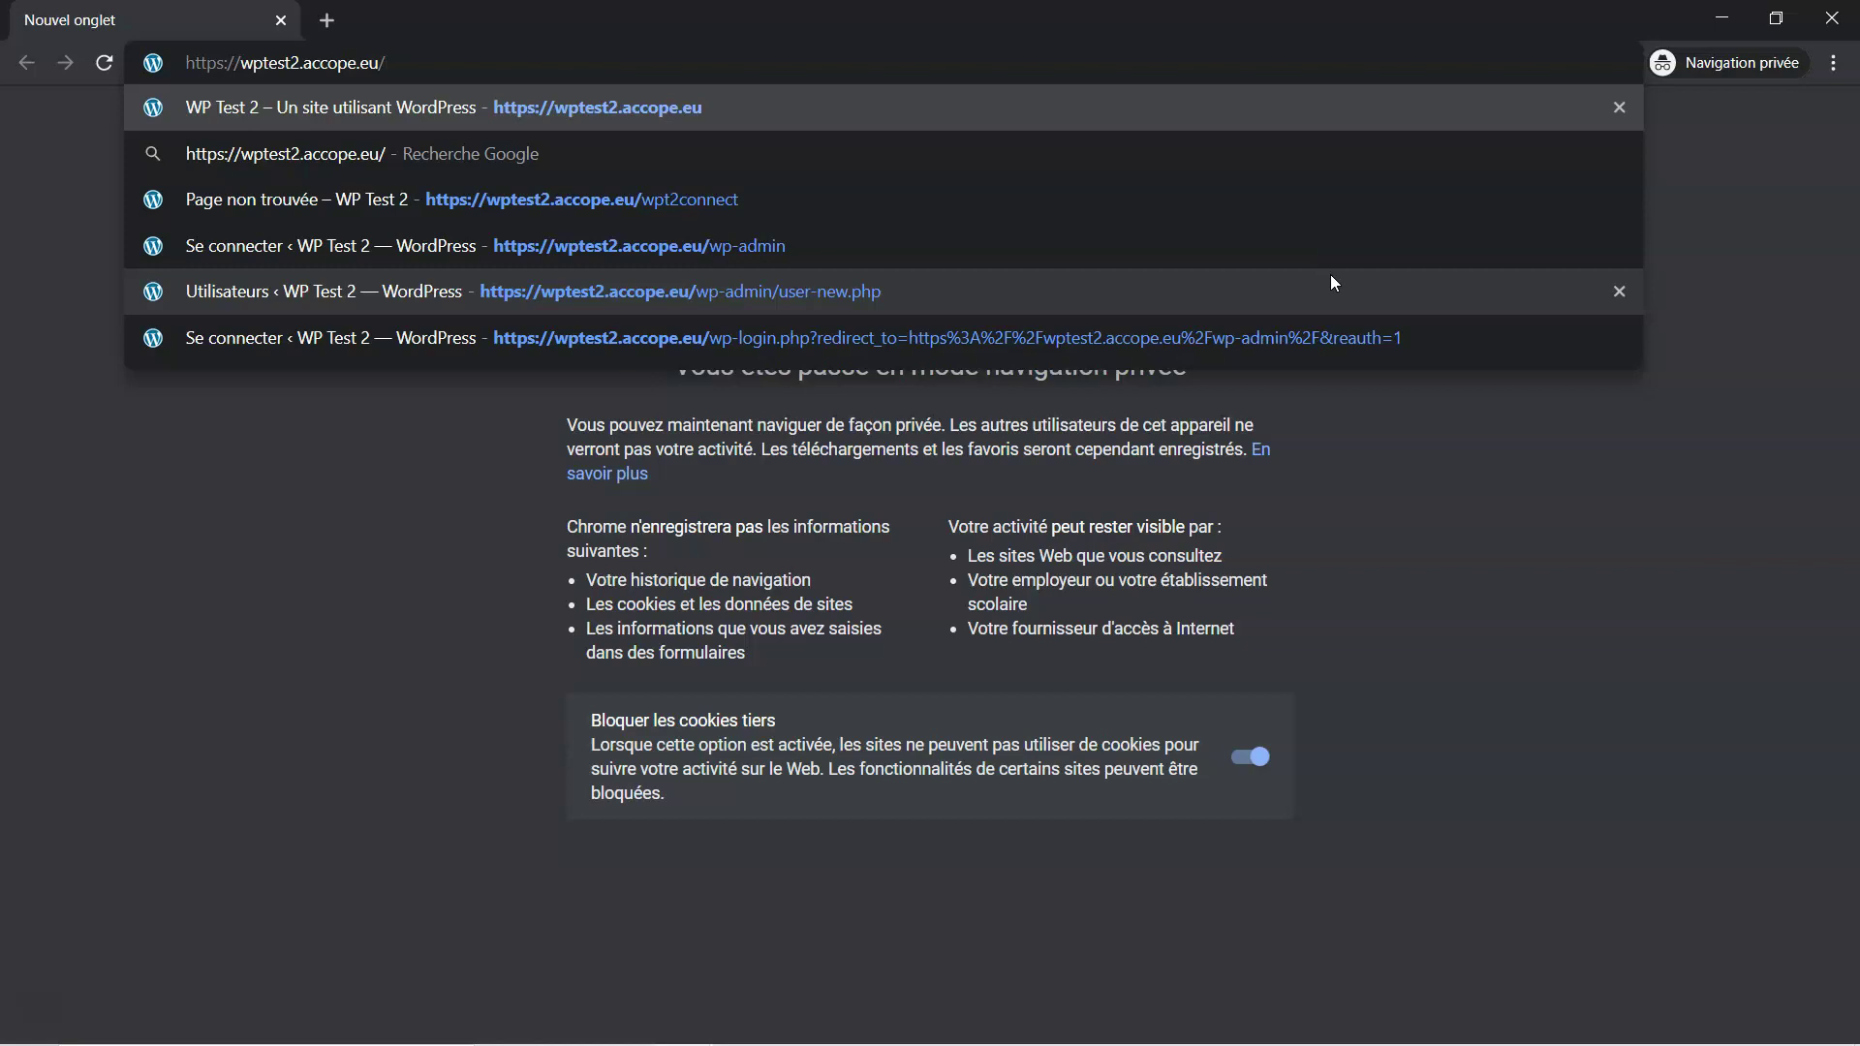
pyautogui.write('wp')
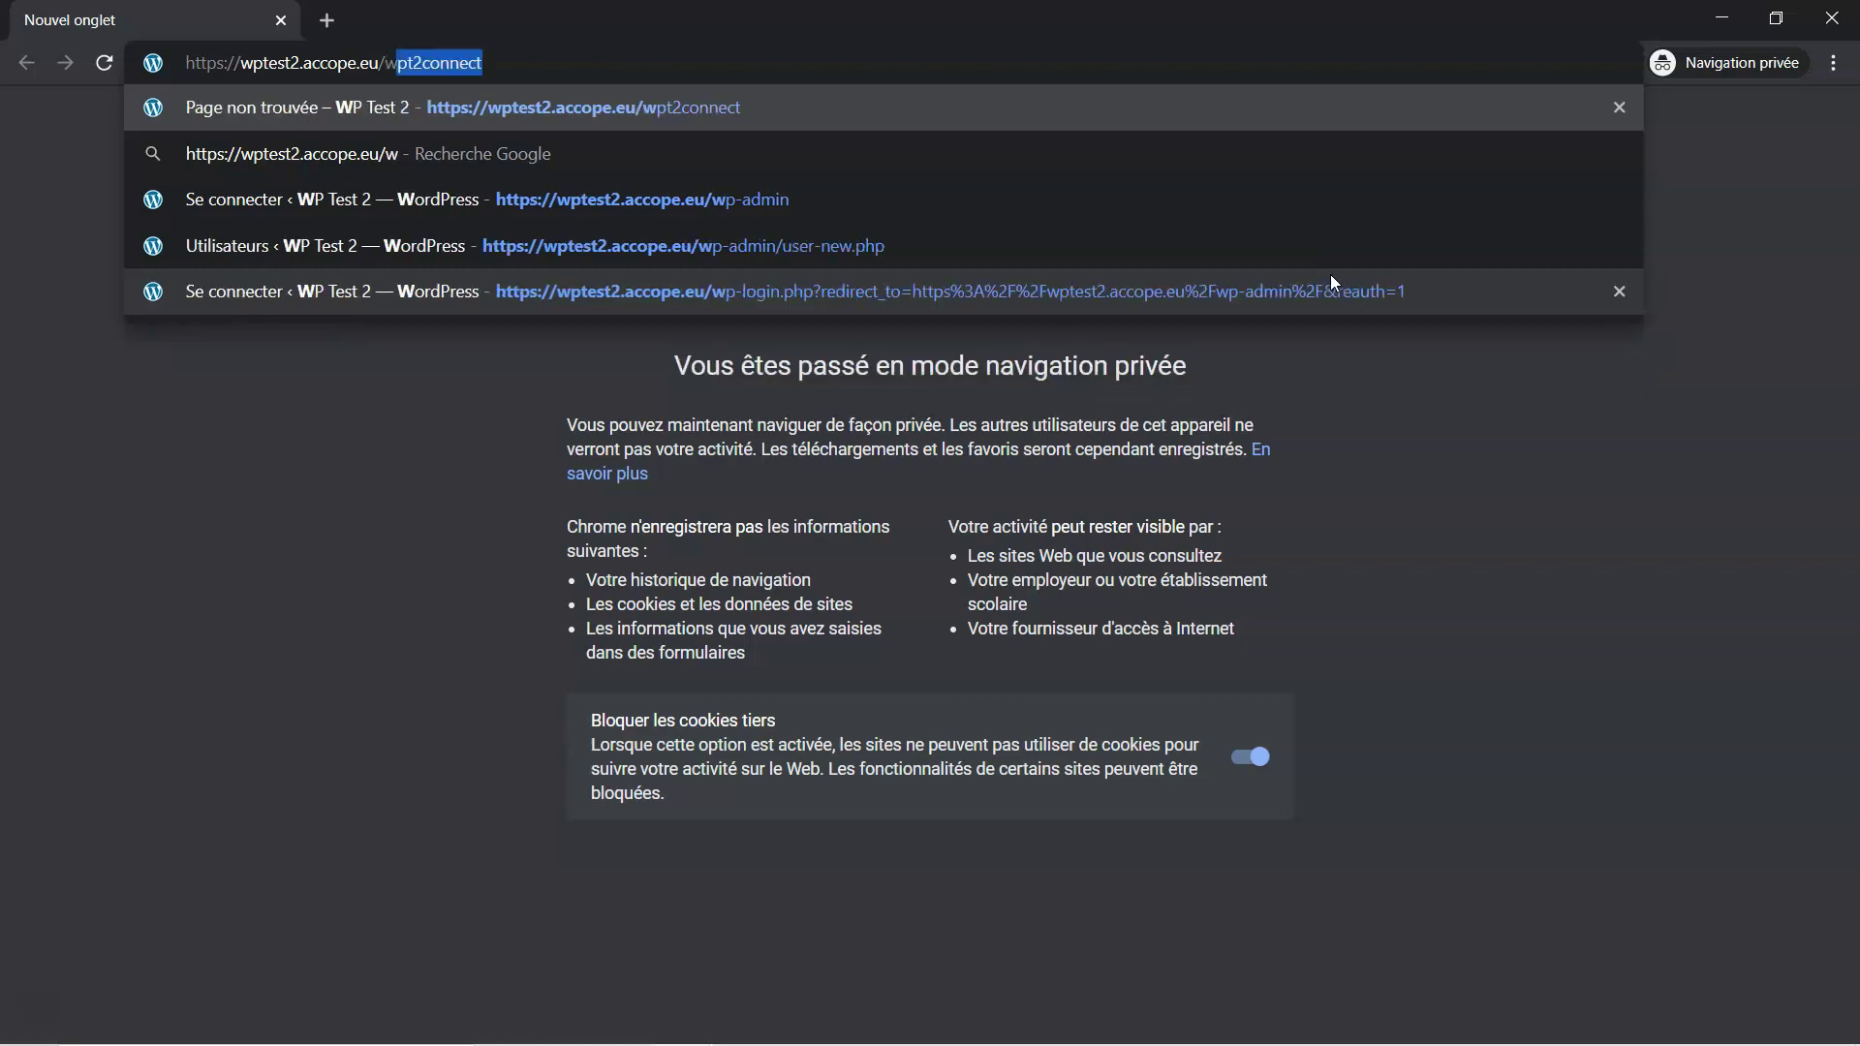
pyautogui.write('-')
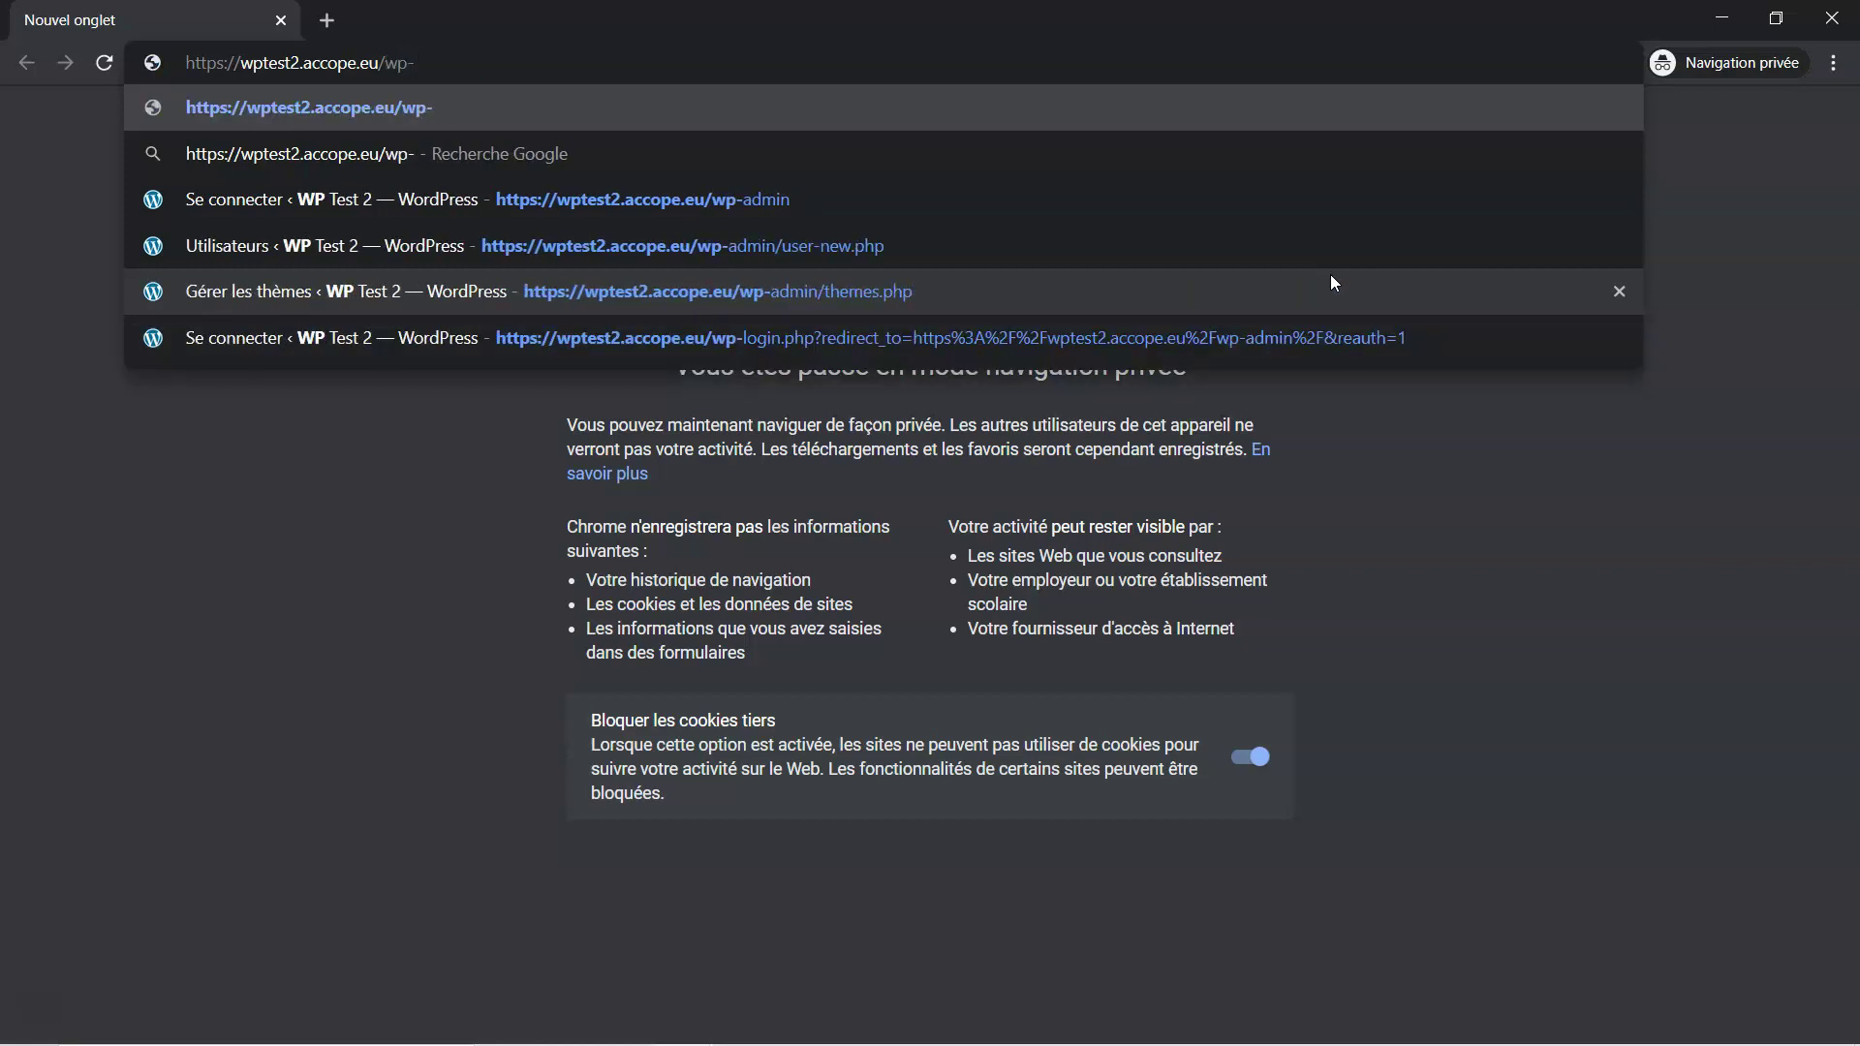
pyautogui.write('oo')
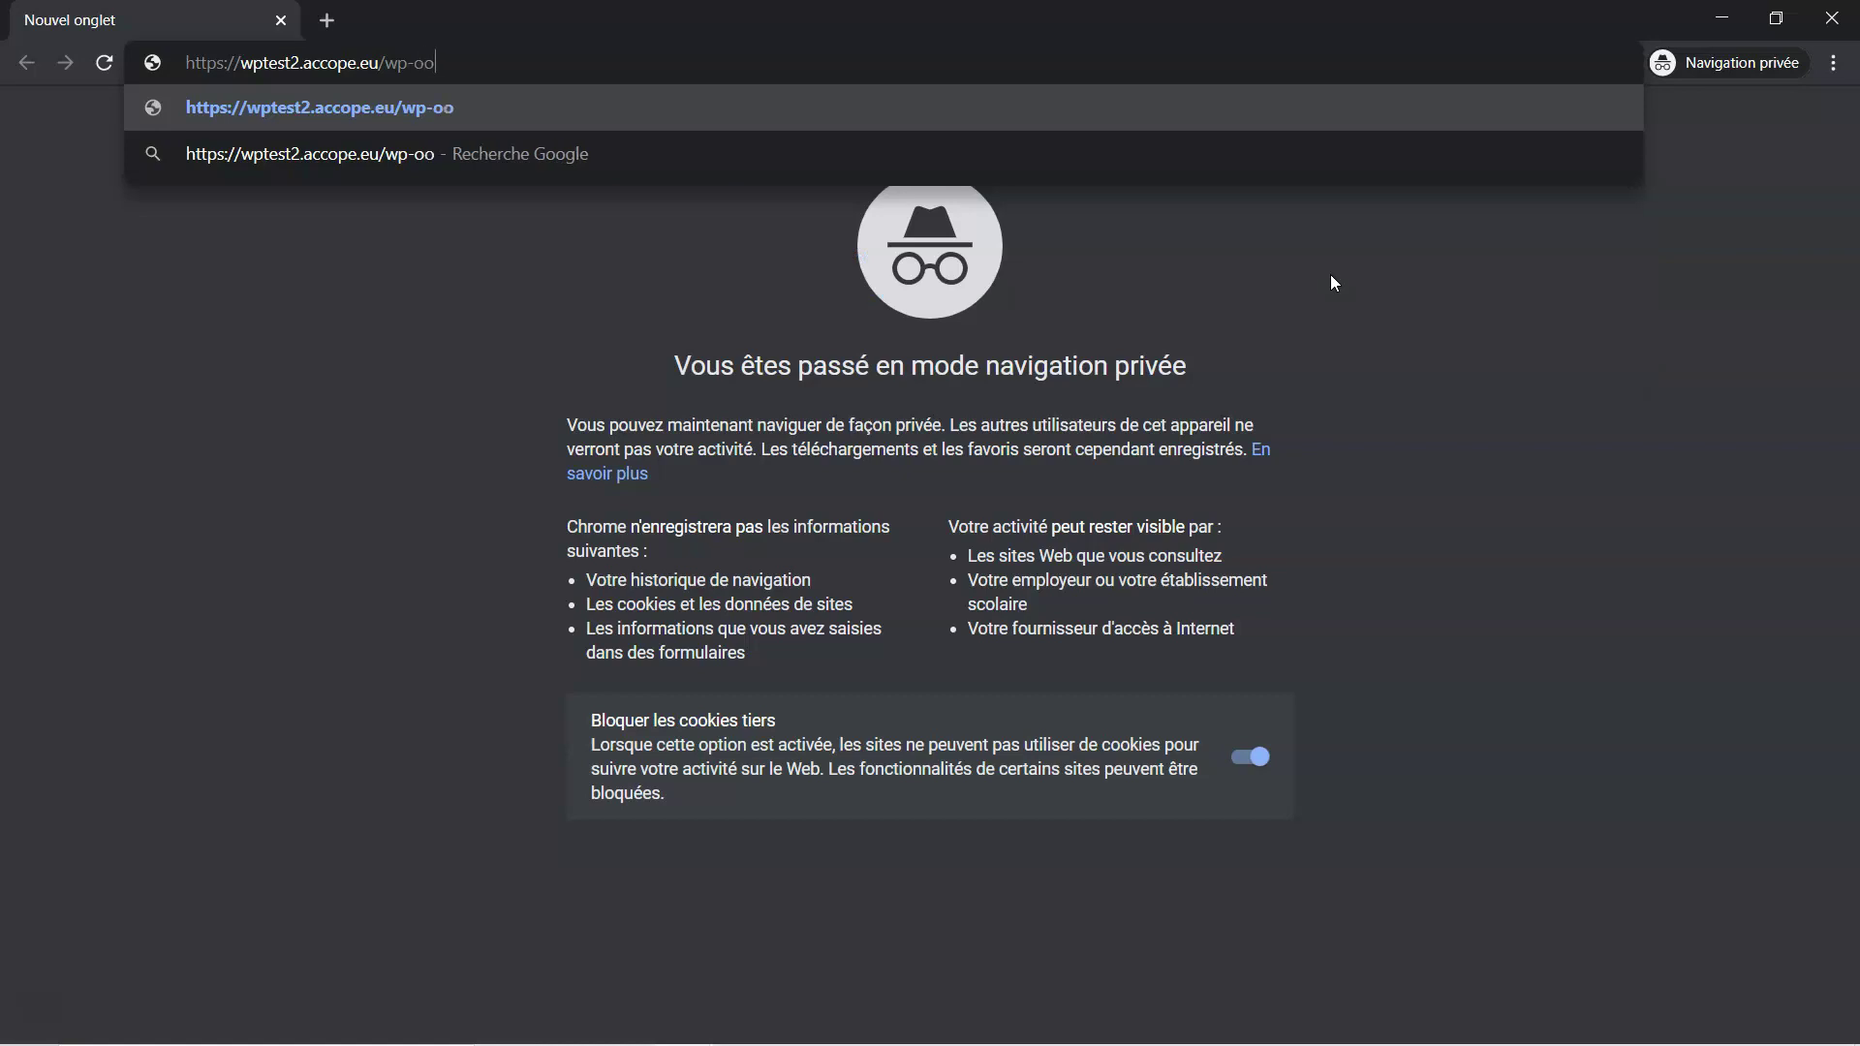
pyautogui.press('BackSpace')
pyautogui.press('BackSpace')
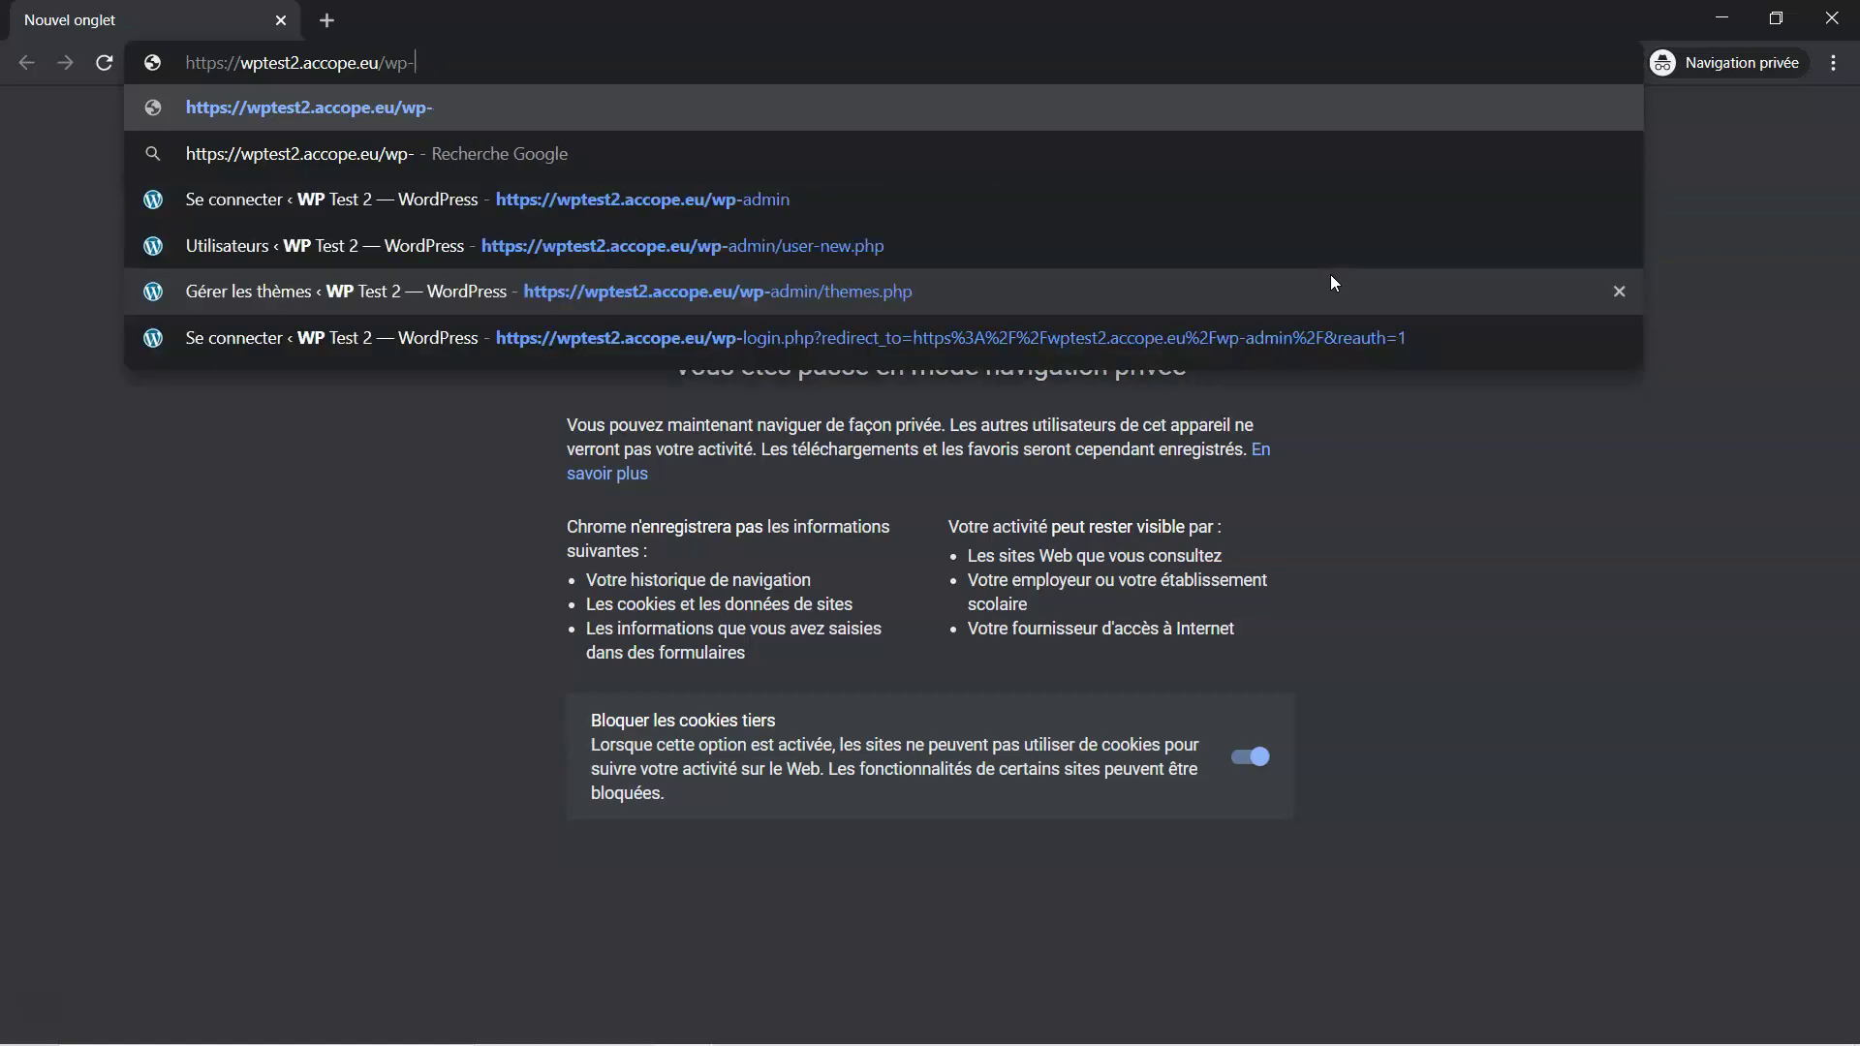
pyautogui.write('login')
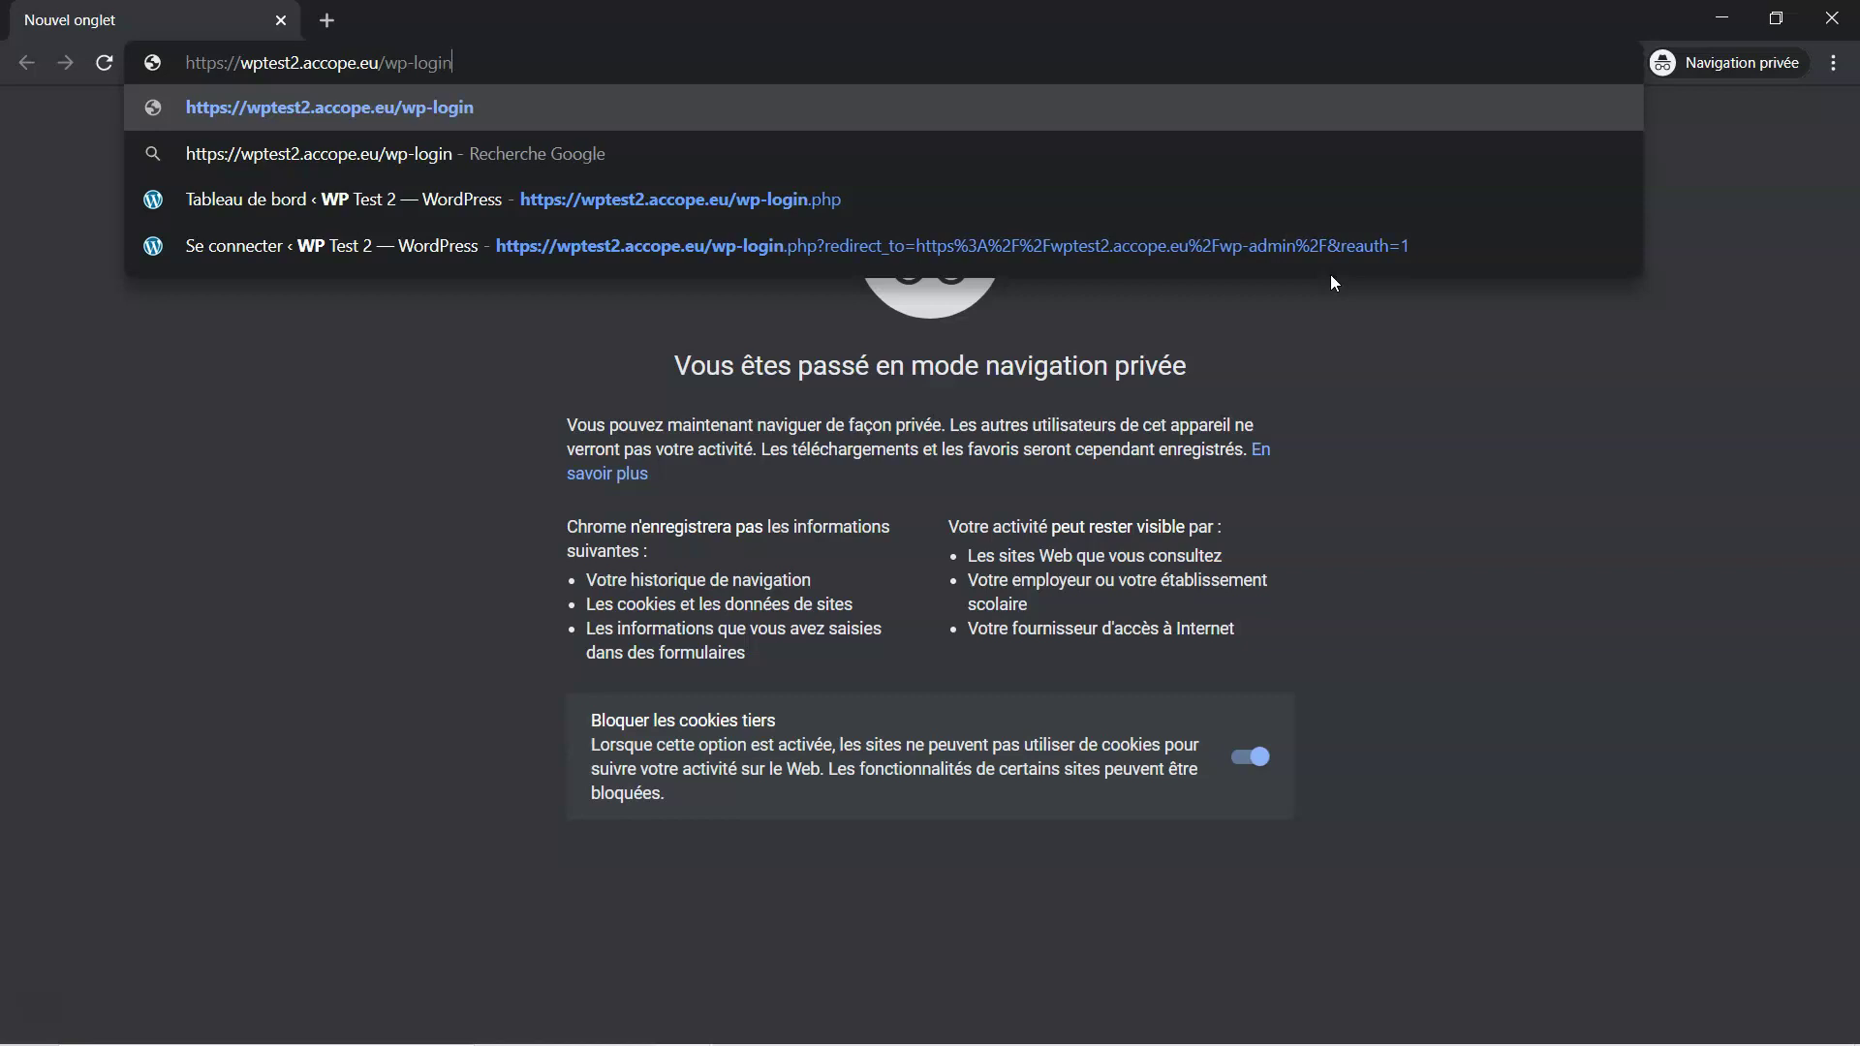
pyautogui.write('.p')
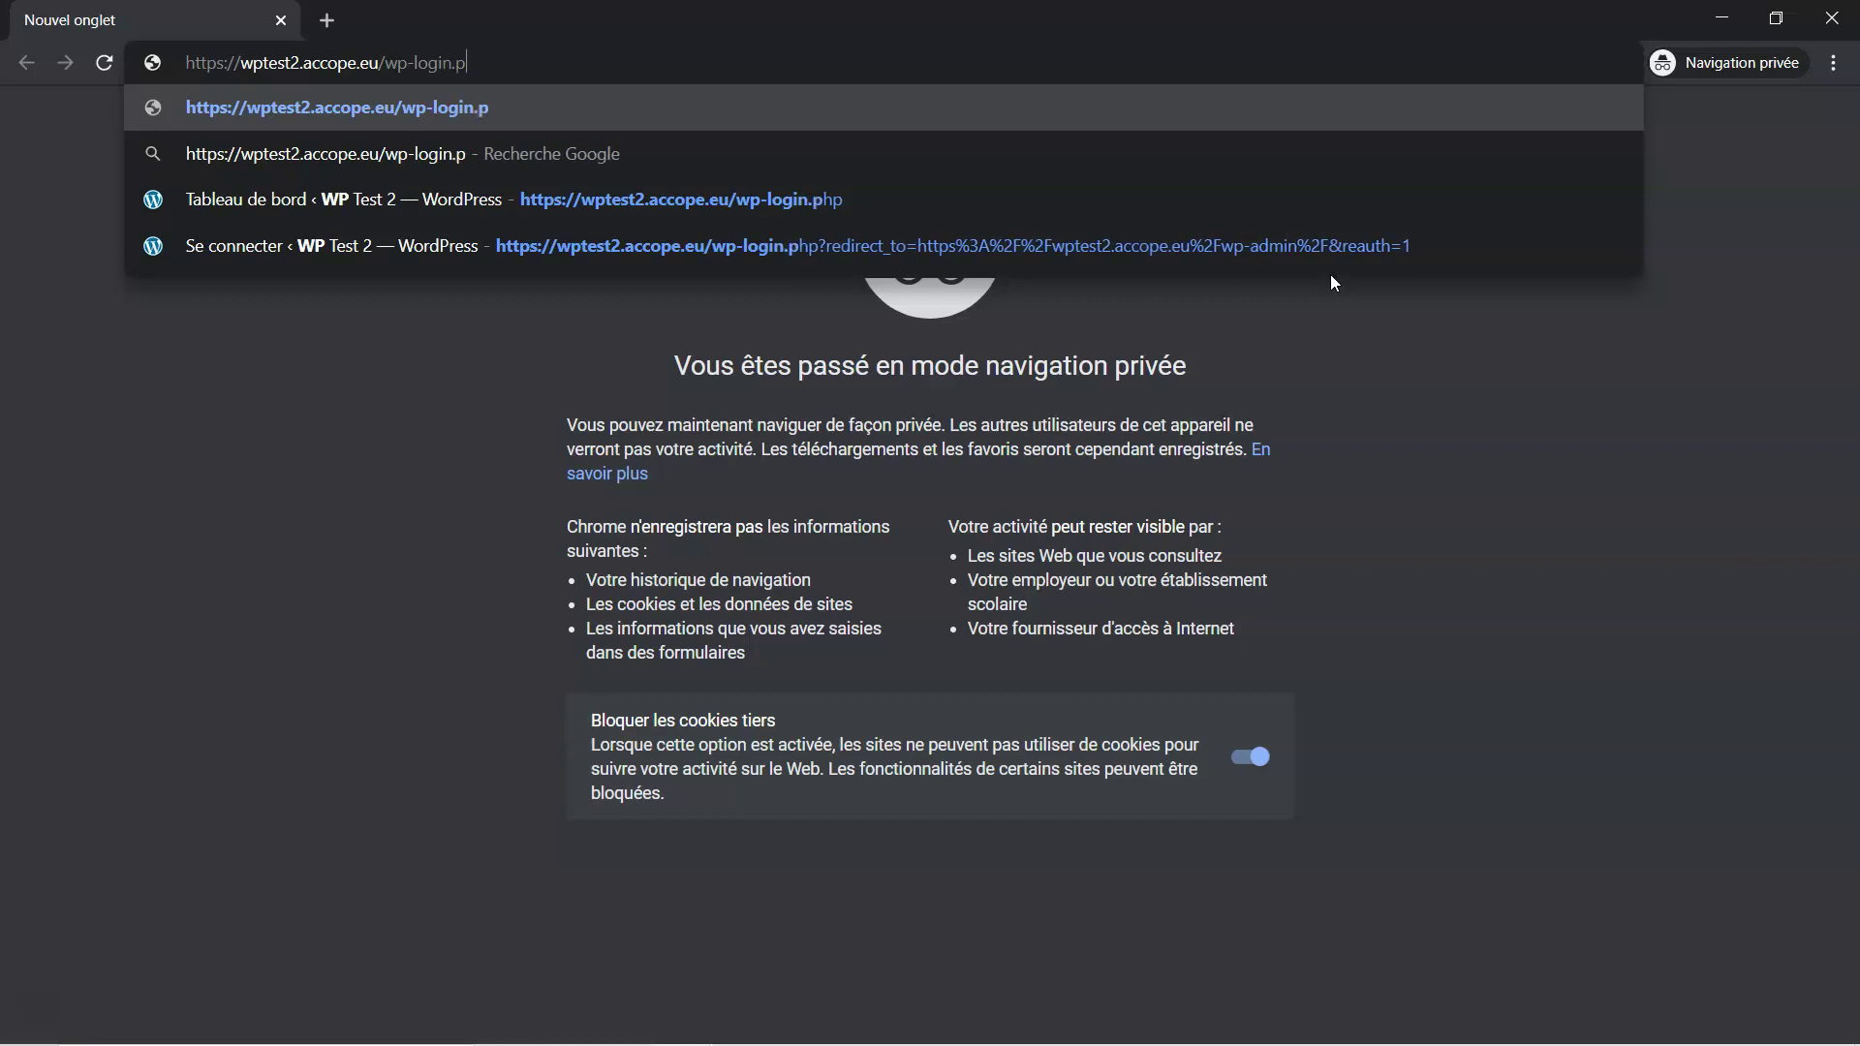
pyautogui.write('h')
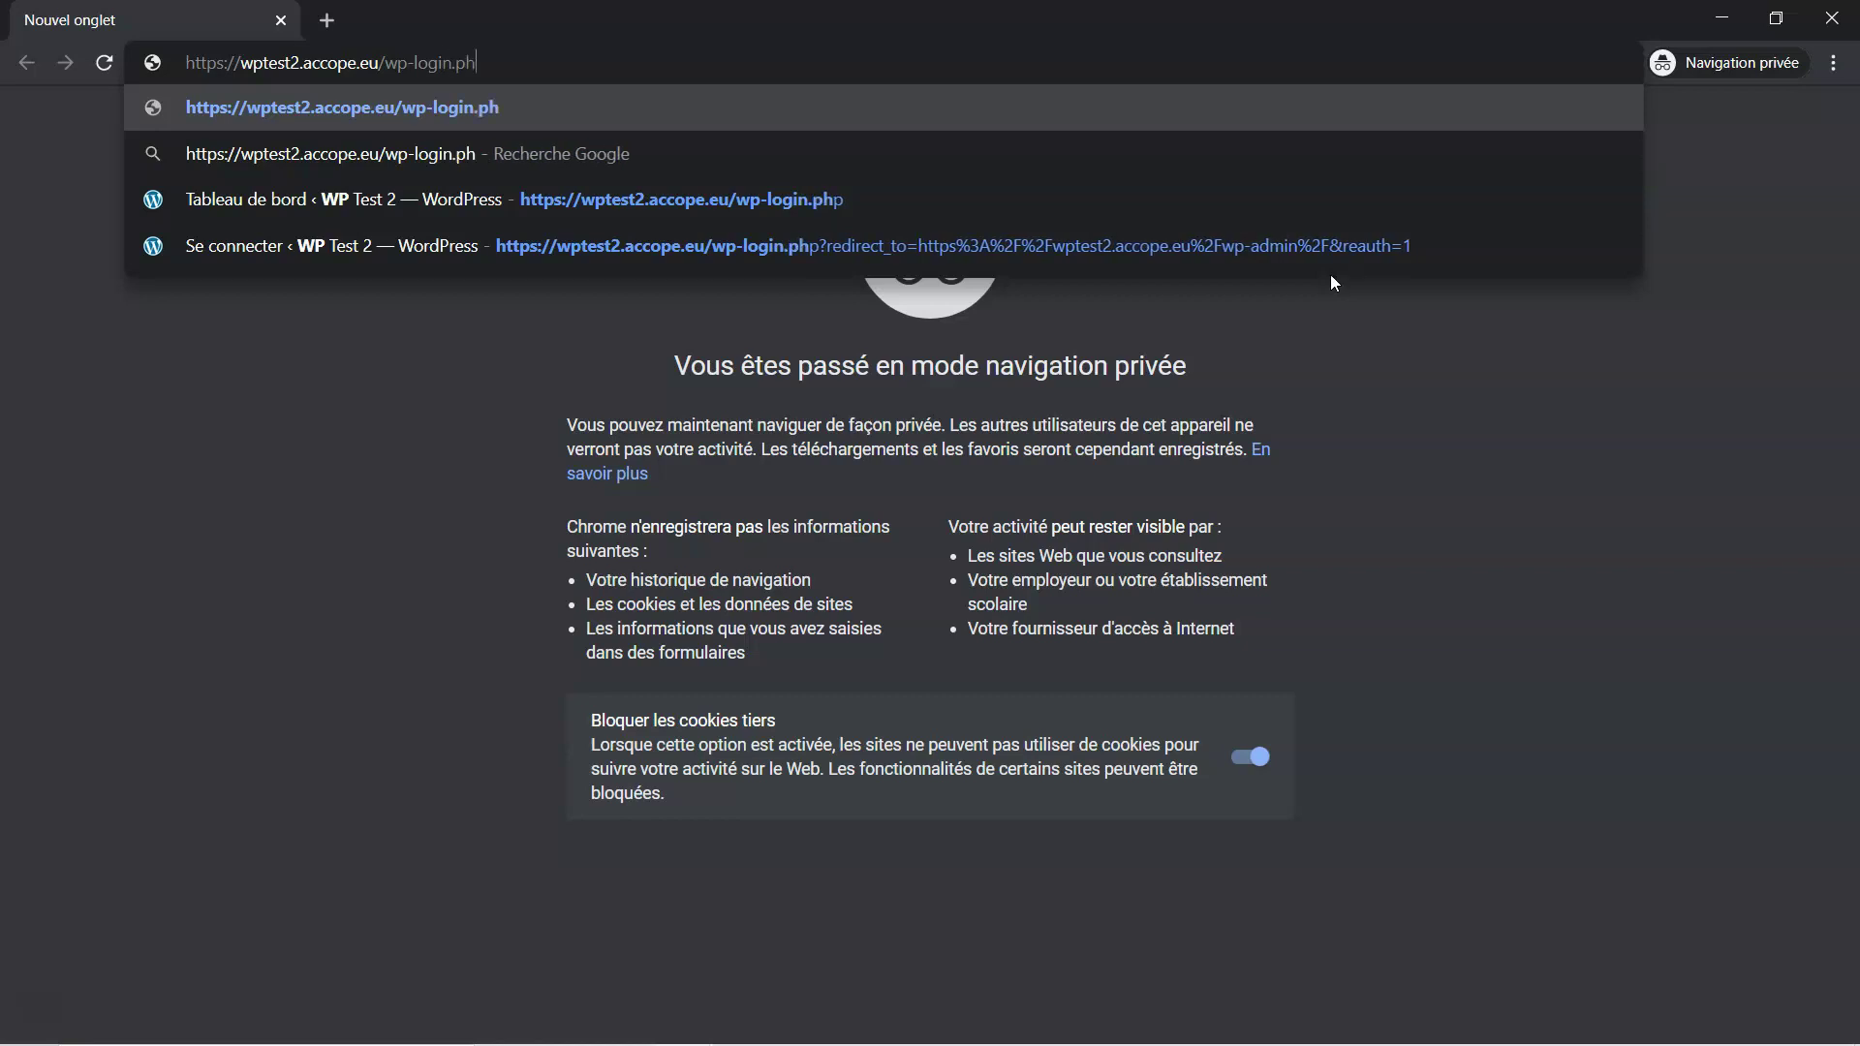
pyautogui.write('p')
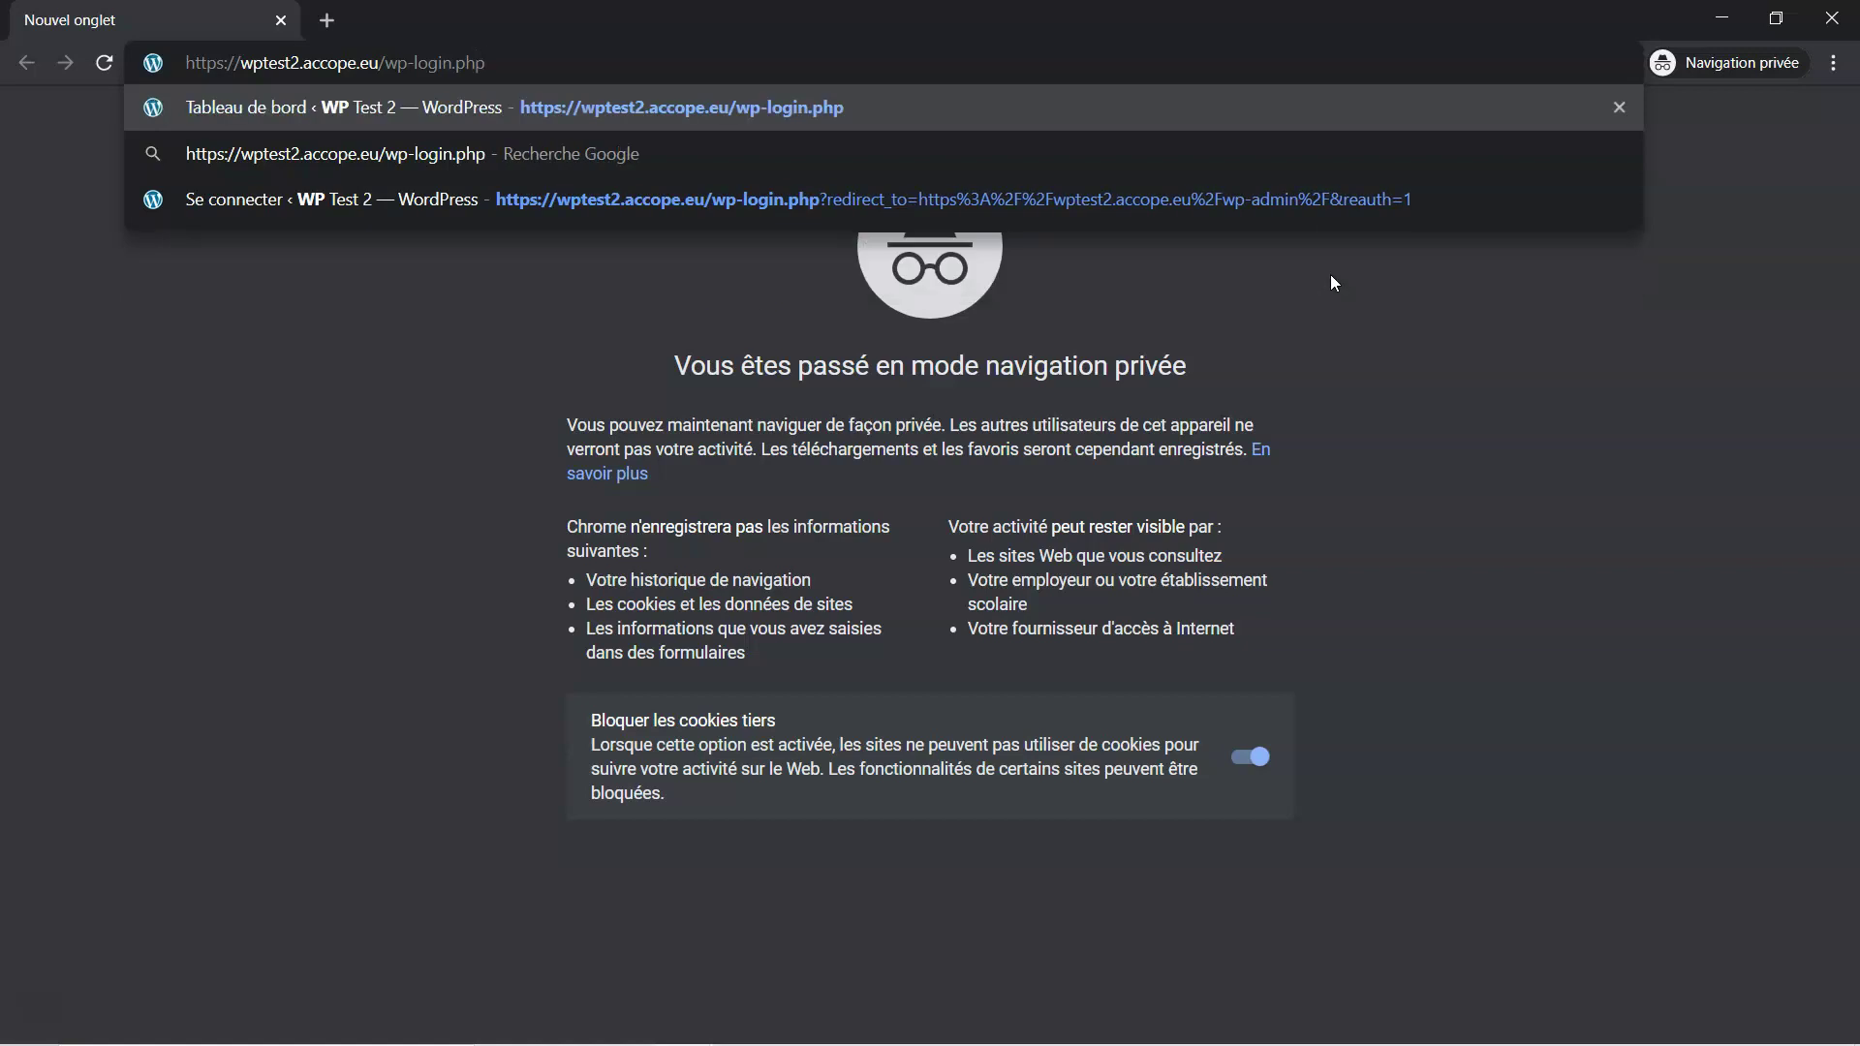
pyautogui.press('Return')
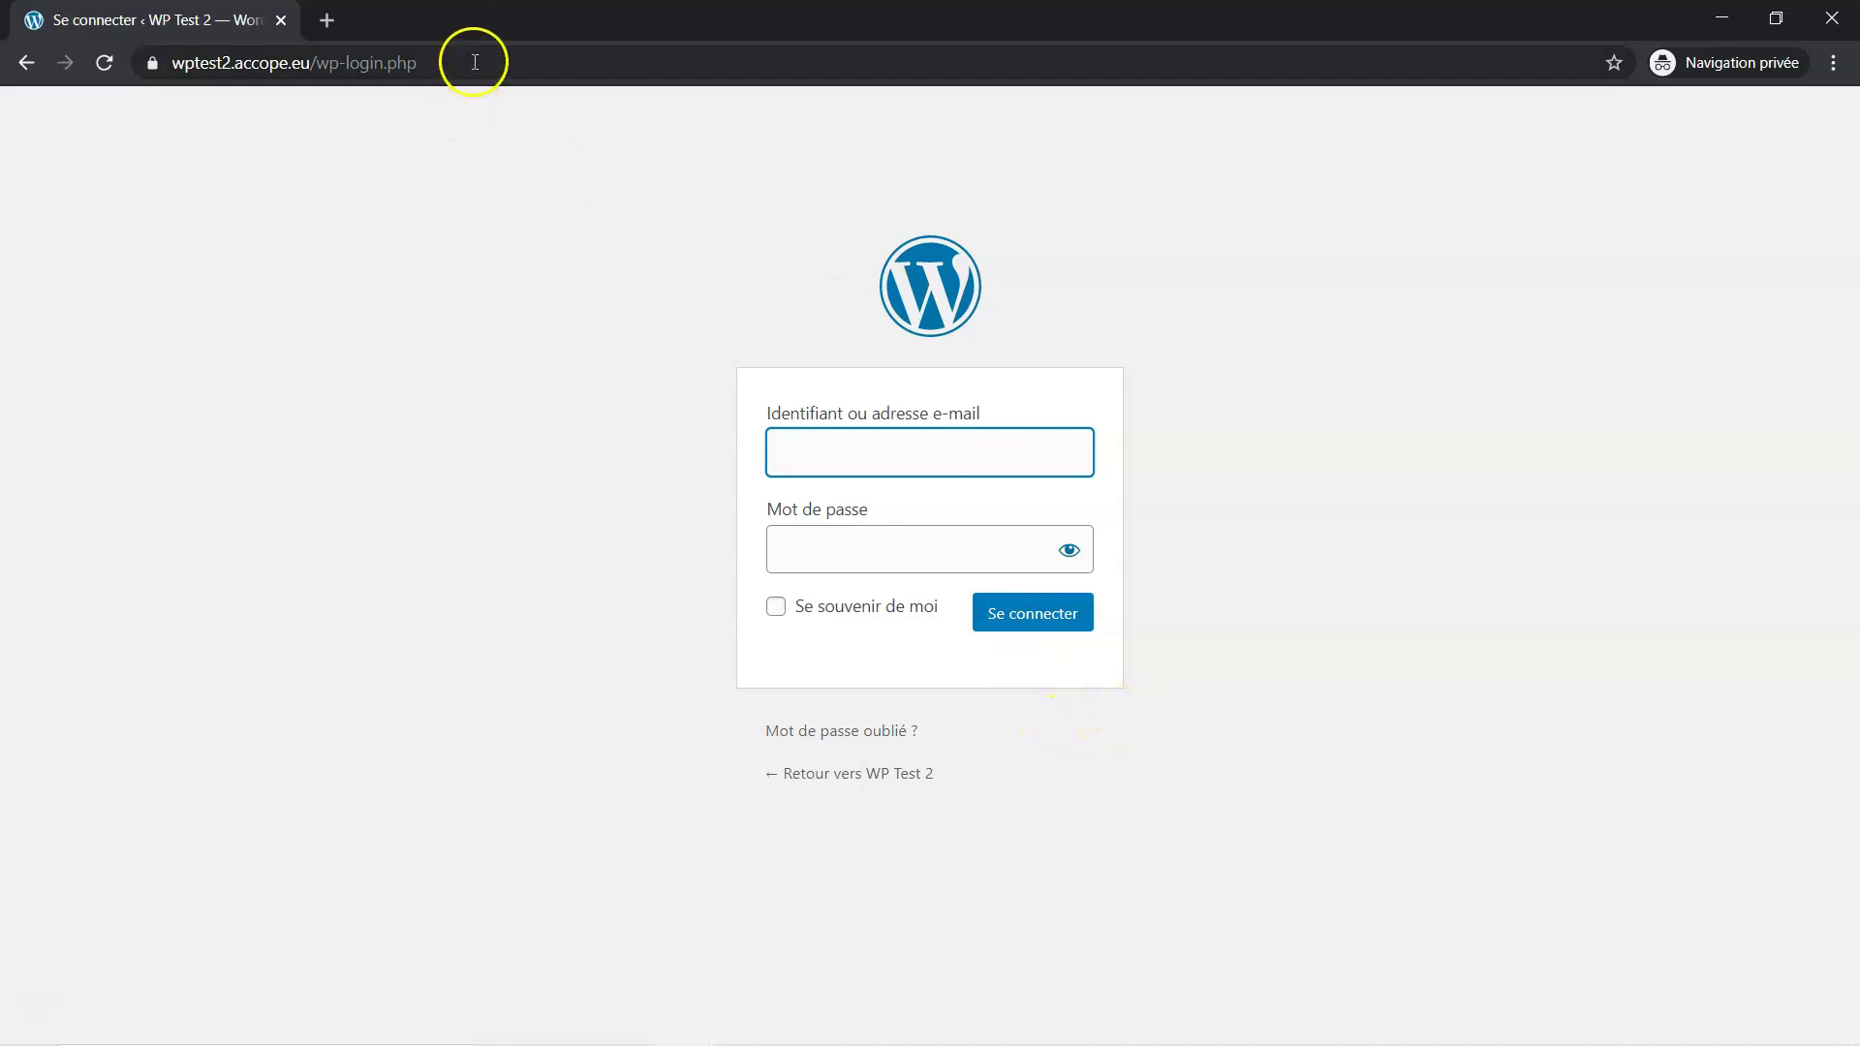
# Strip wp-login.php from the address and load the site's home page
pyautogui.moveTo(441, 62); pyautogui.dragTo(320, 66)
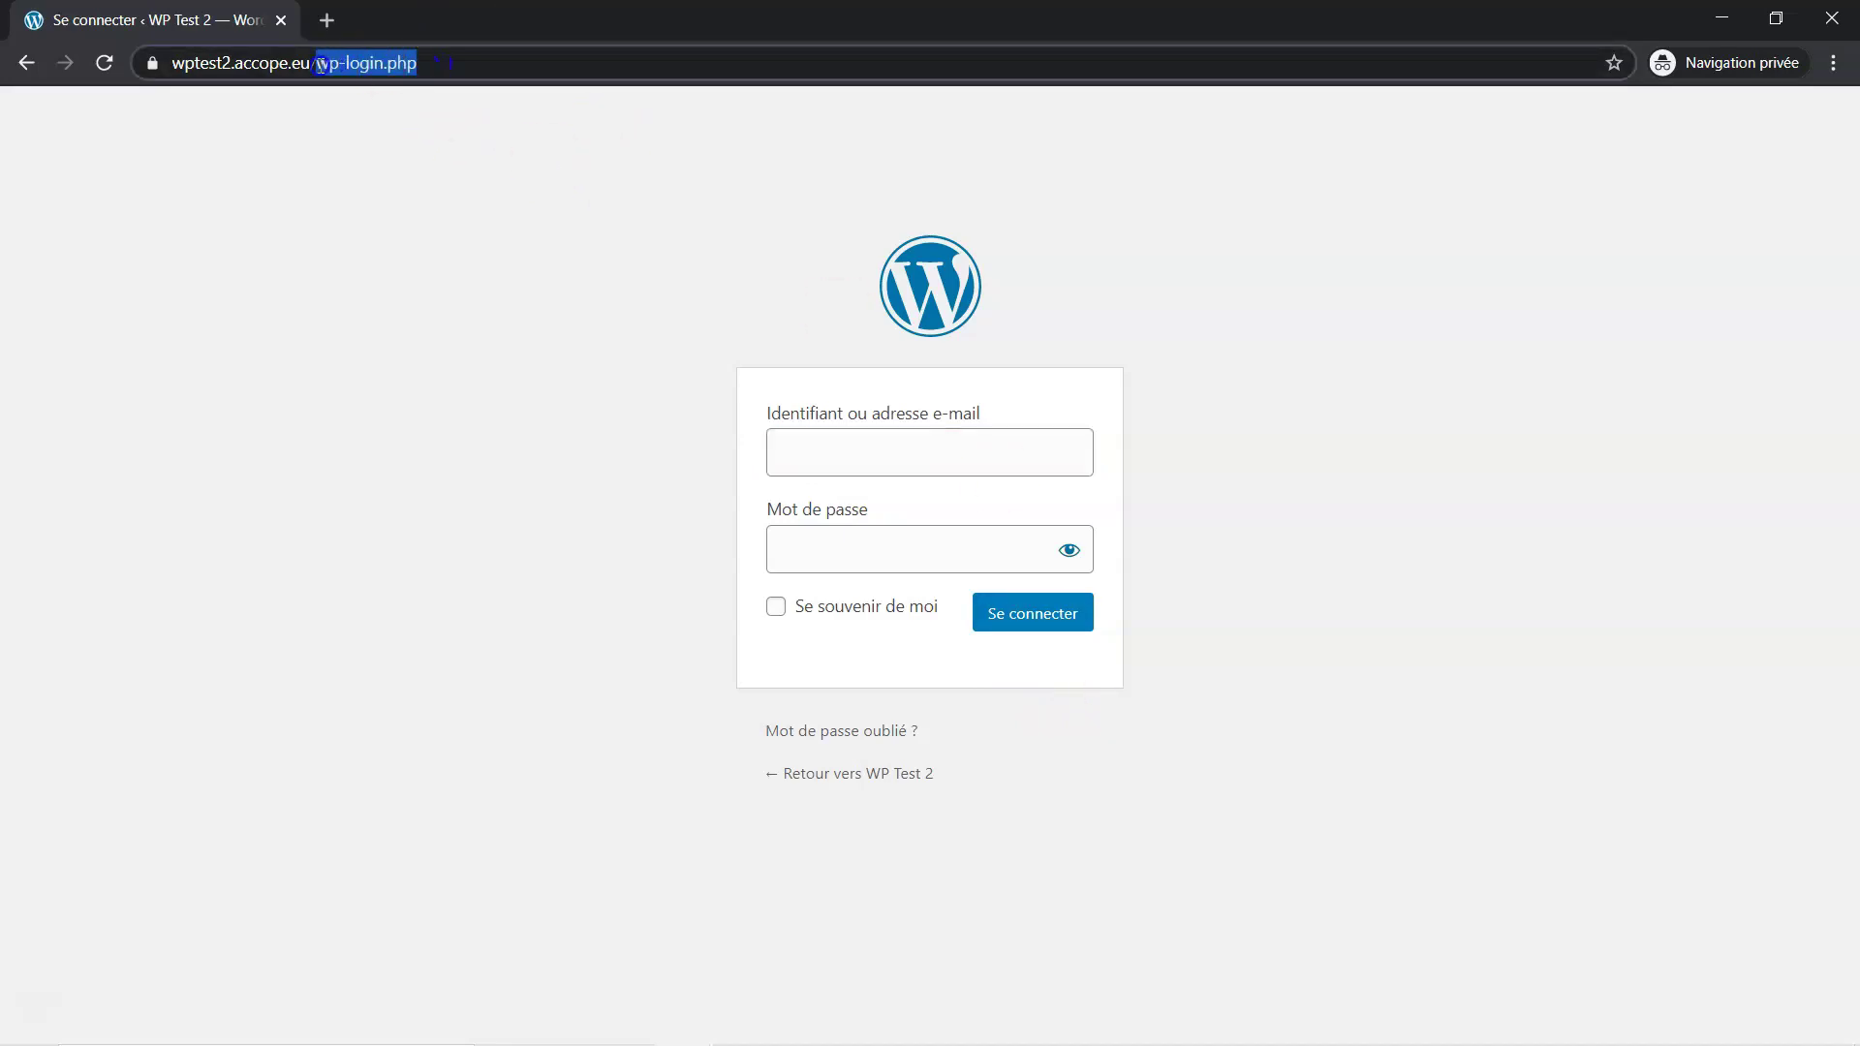
pyautogui.press('BackSpace')
pyautogui.press('BackSpace')
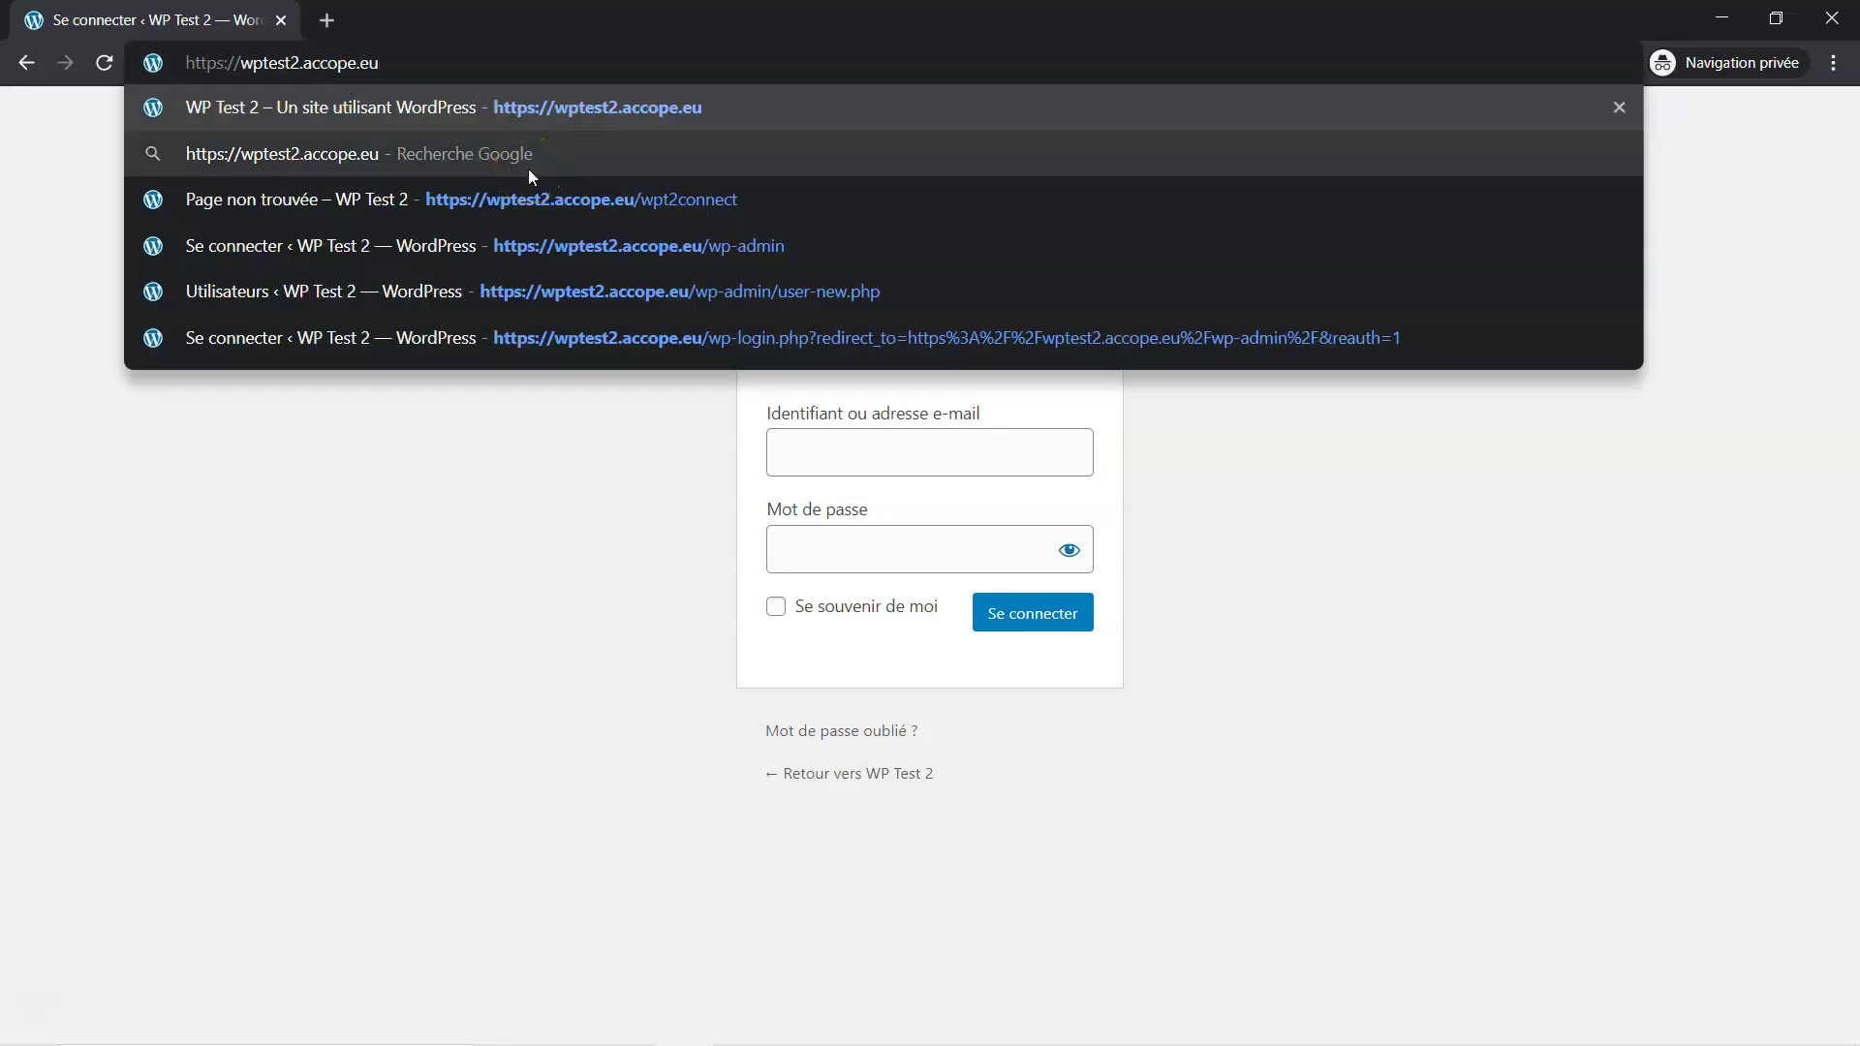
pyautogui.press('Return')
pyautogui.click(358, 132)
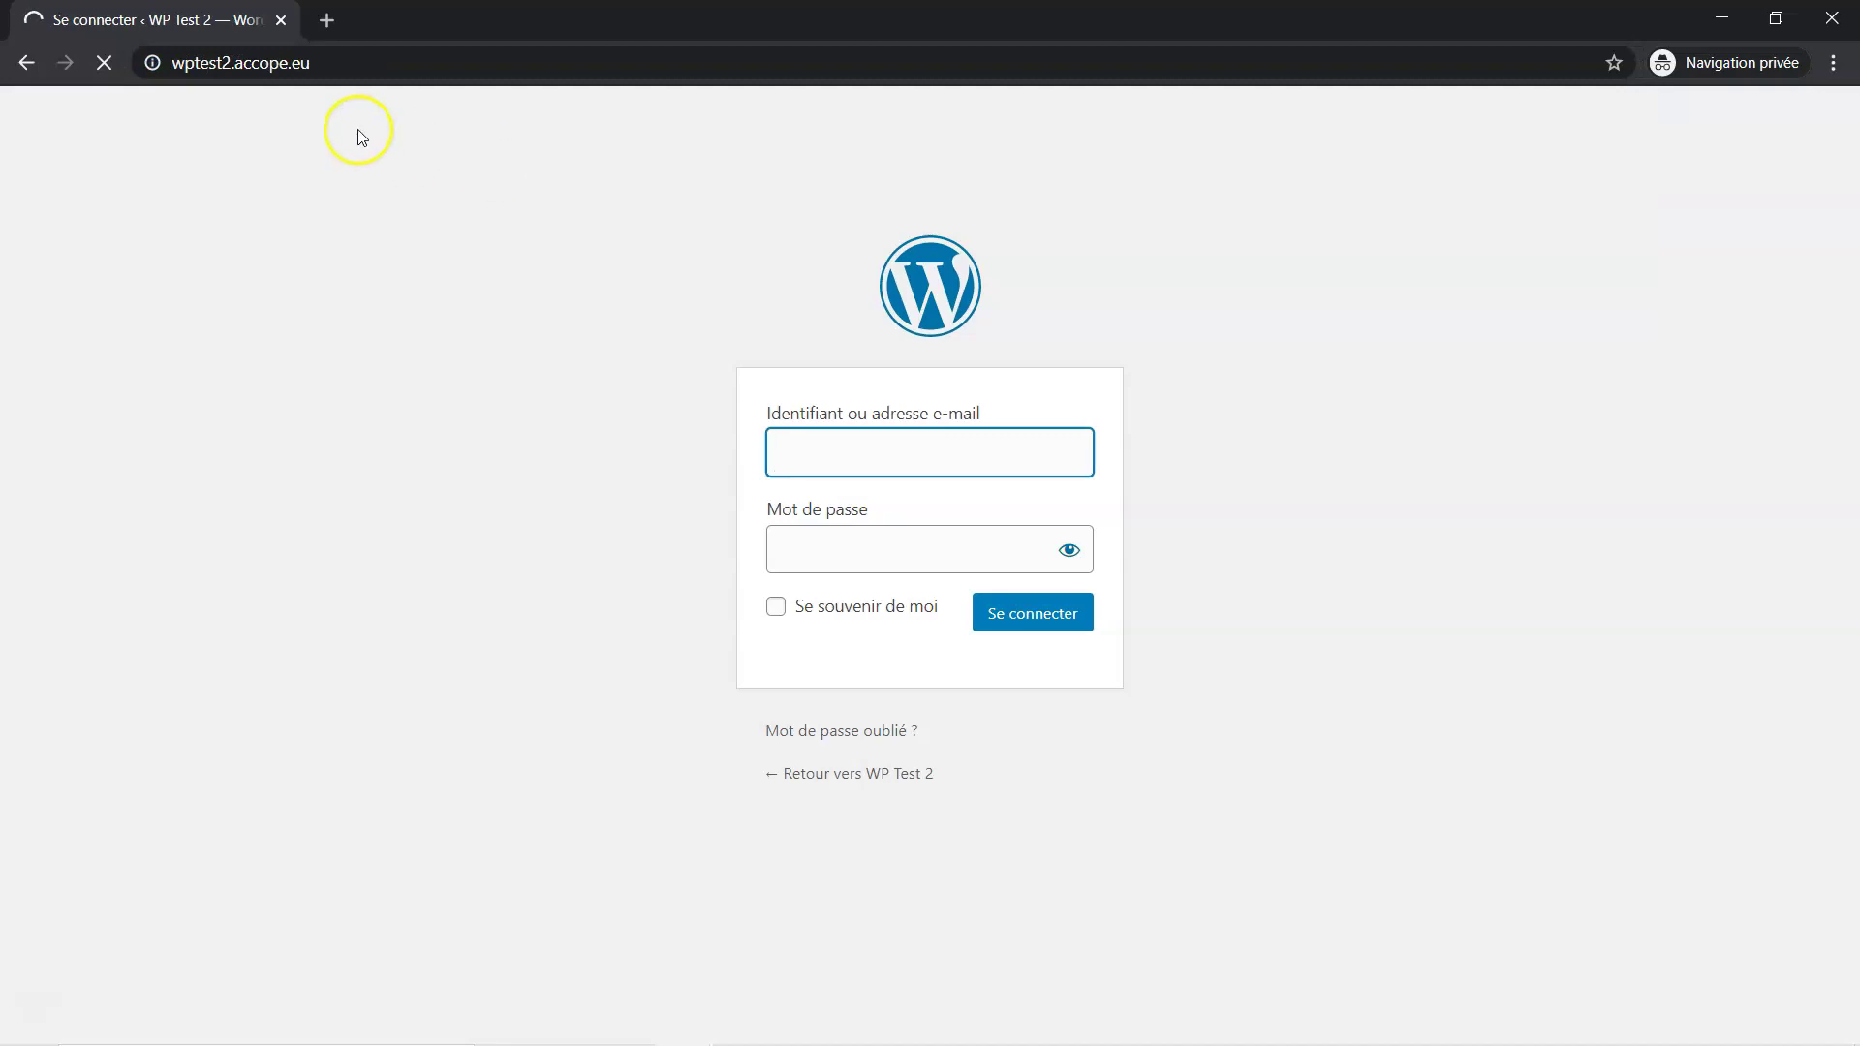
pyautogui.moveTo(380, 136); pyautogui.dragTo(404, 133)
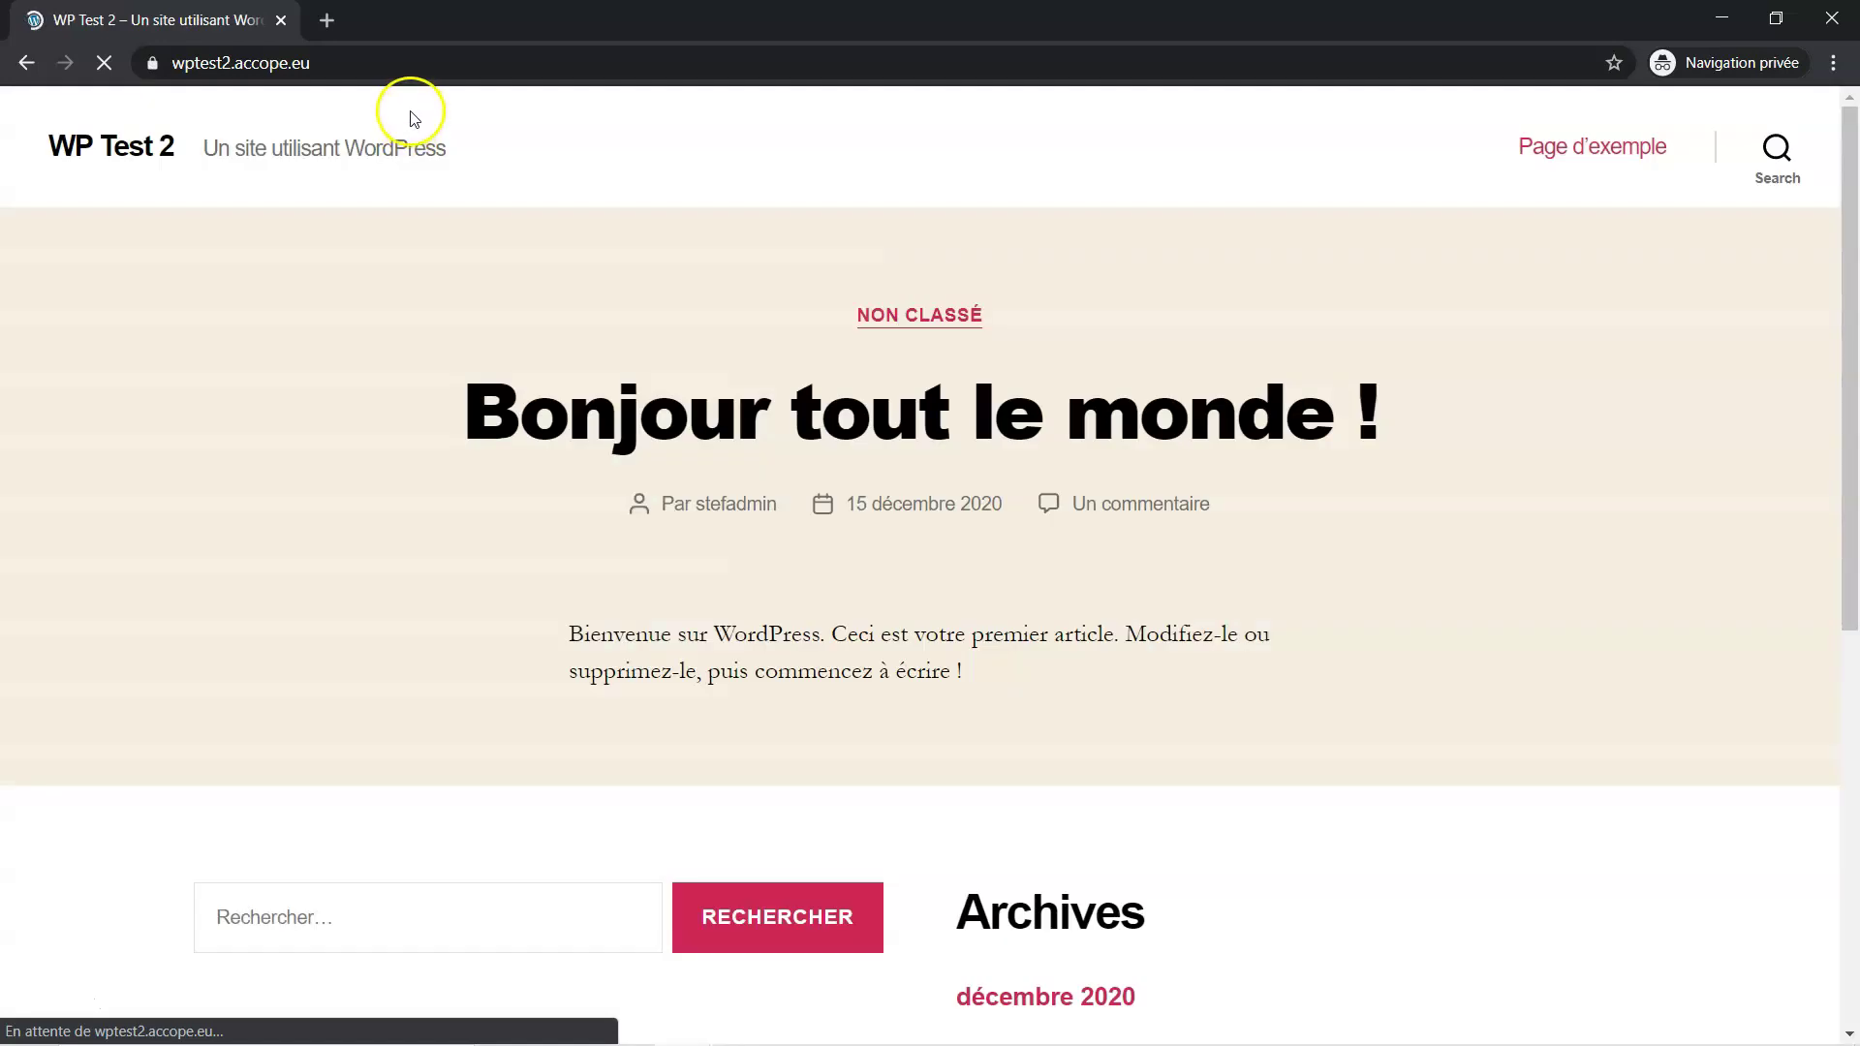
# Append /wp-admin to the site address to confirm it redirects to the login form
pyautogui.click(375, 63)
pyautogui.click(383, 63)
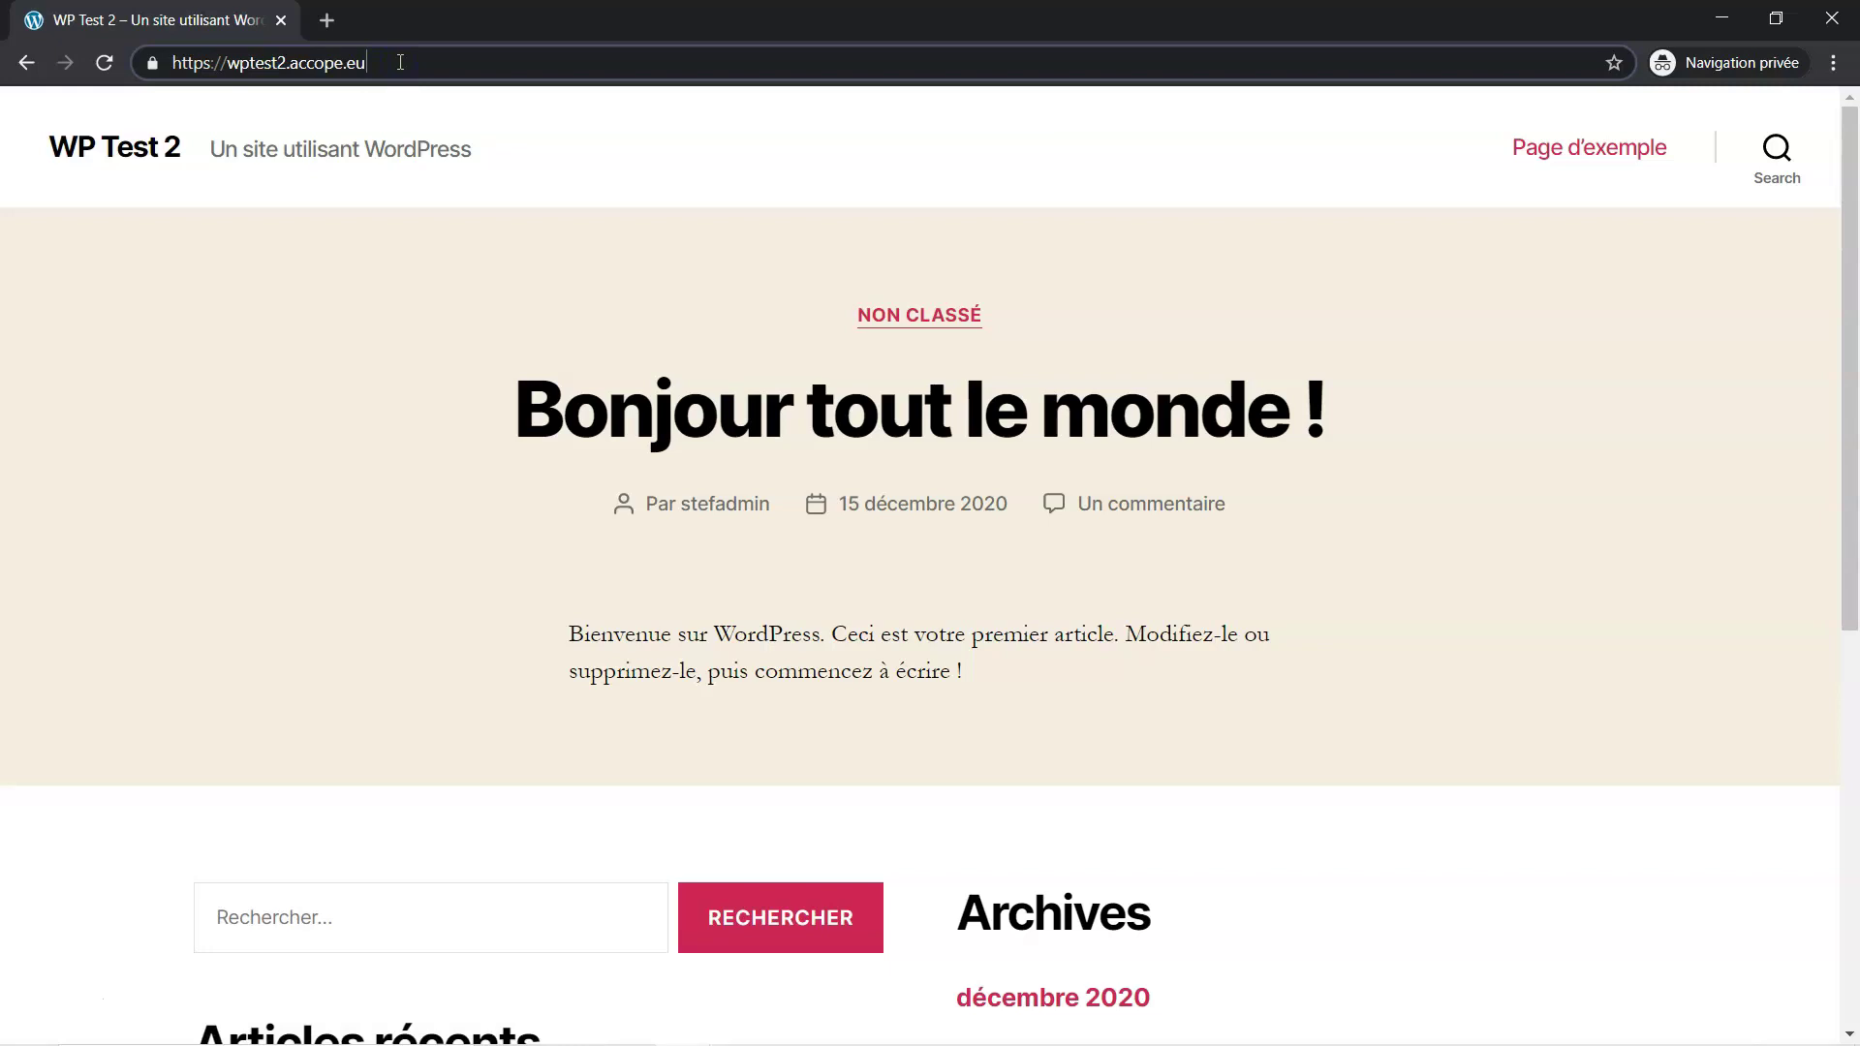
pyautogui.write('/')
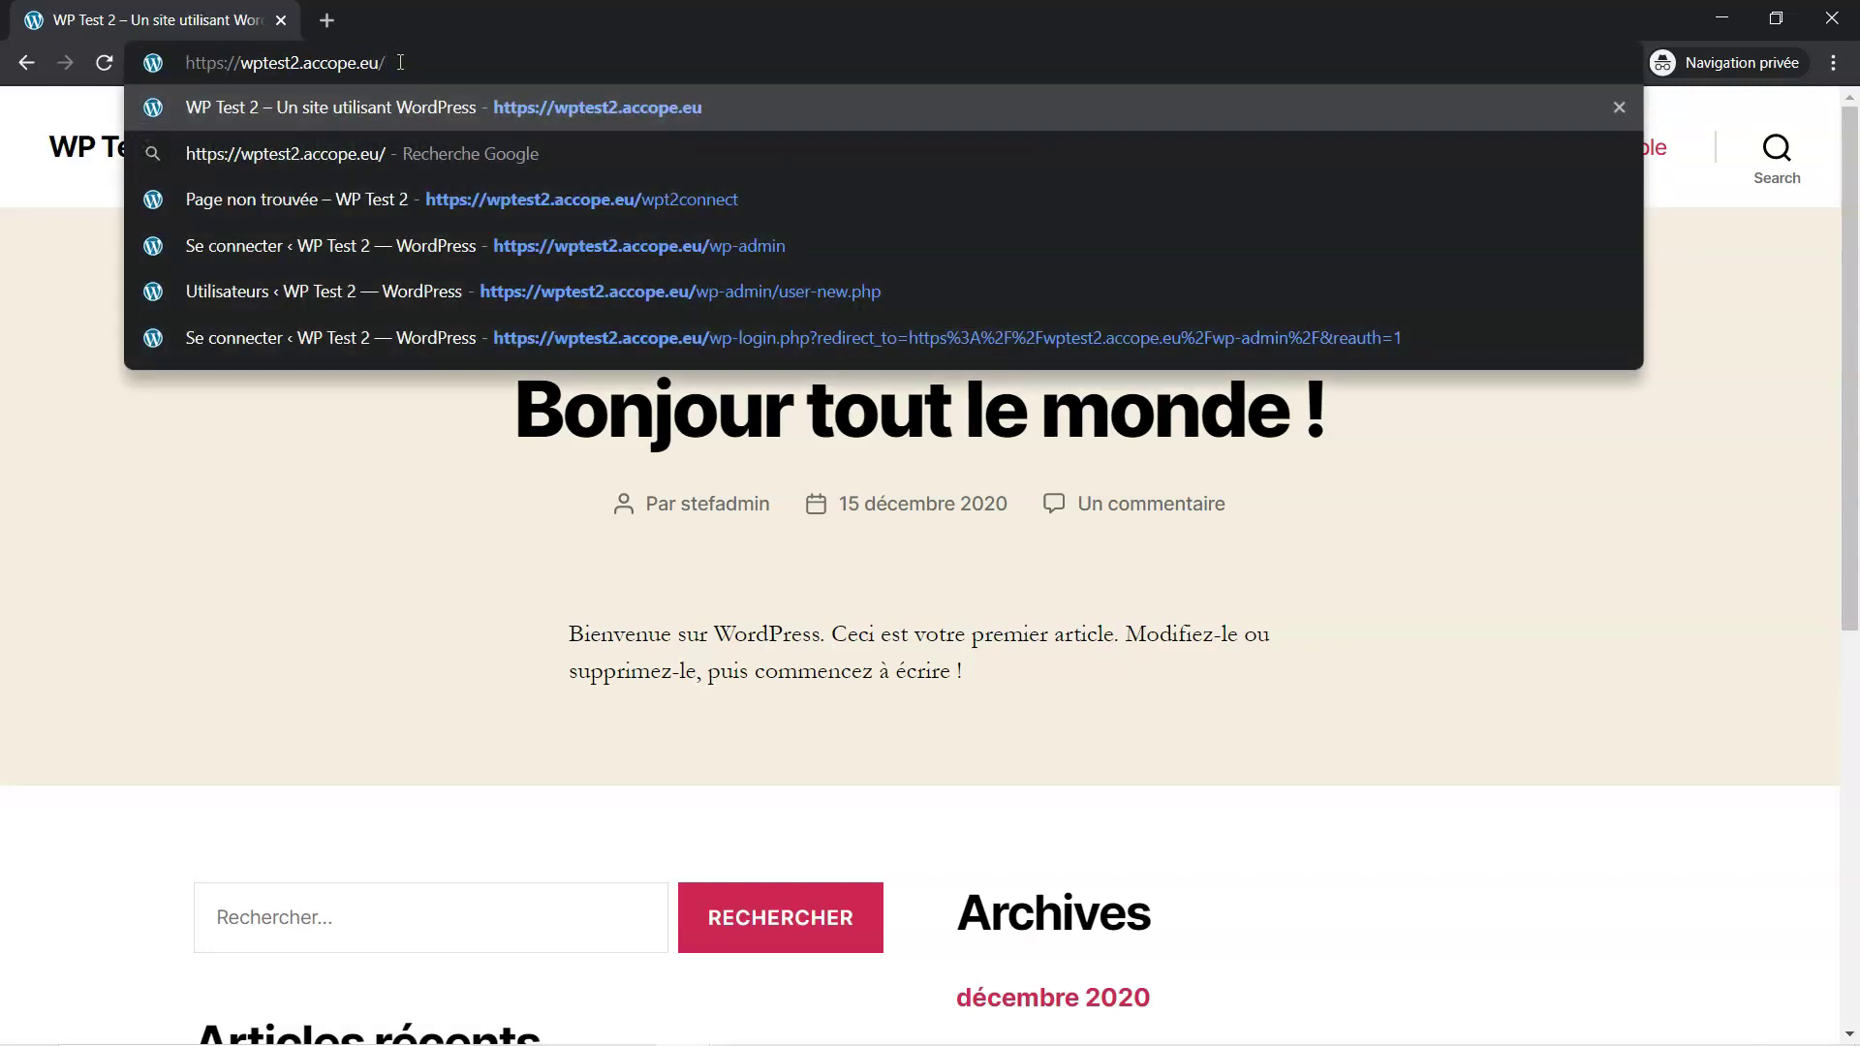
pyautogui.write('wp')
pyautogui.write('-')
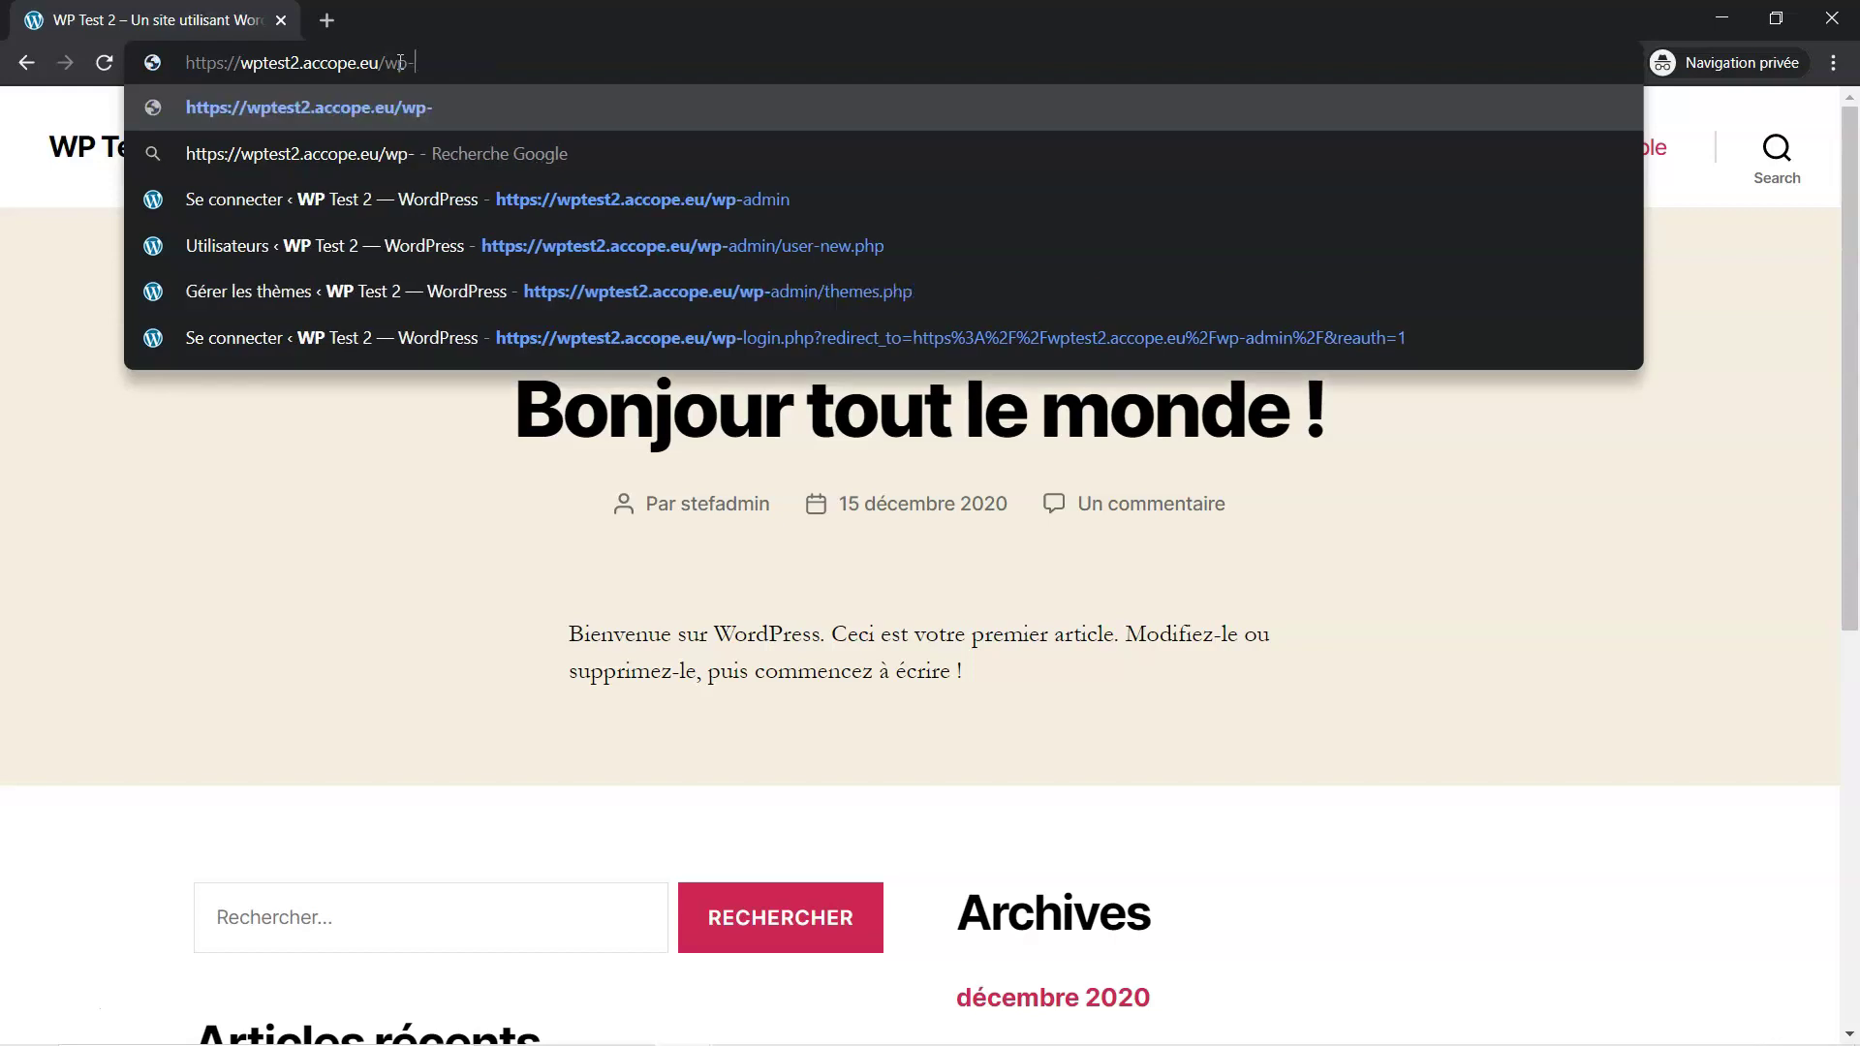
pyautogui.write('admin')
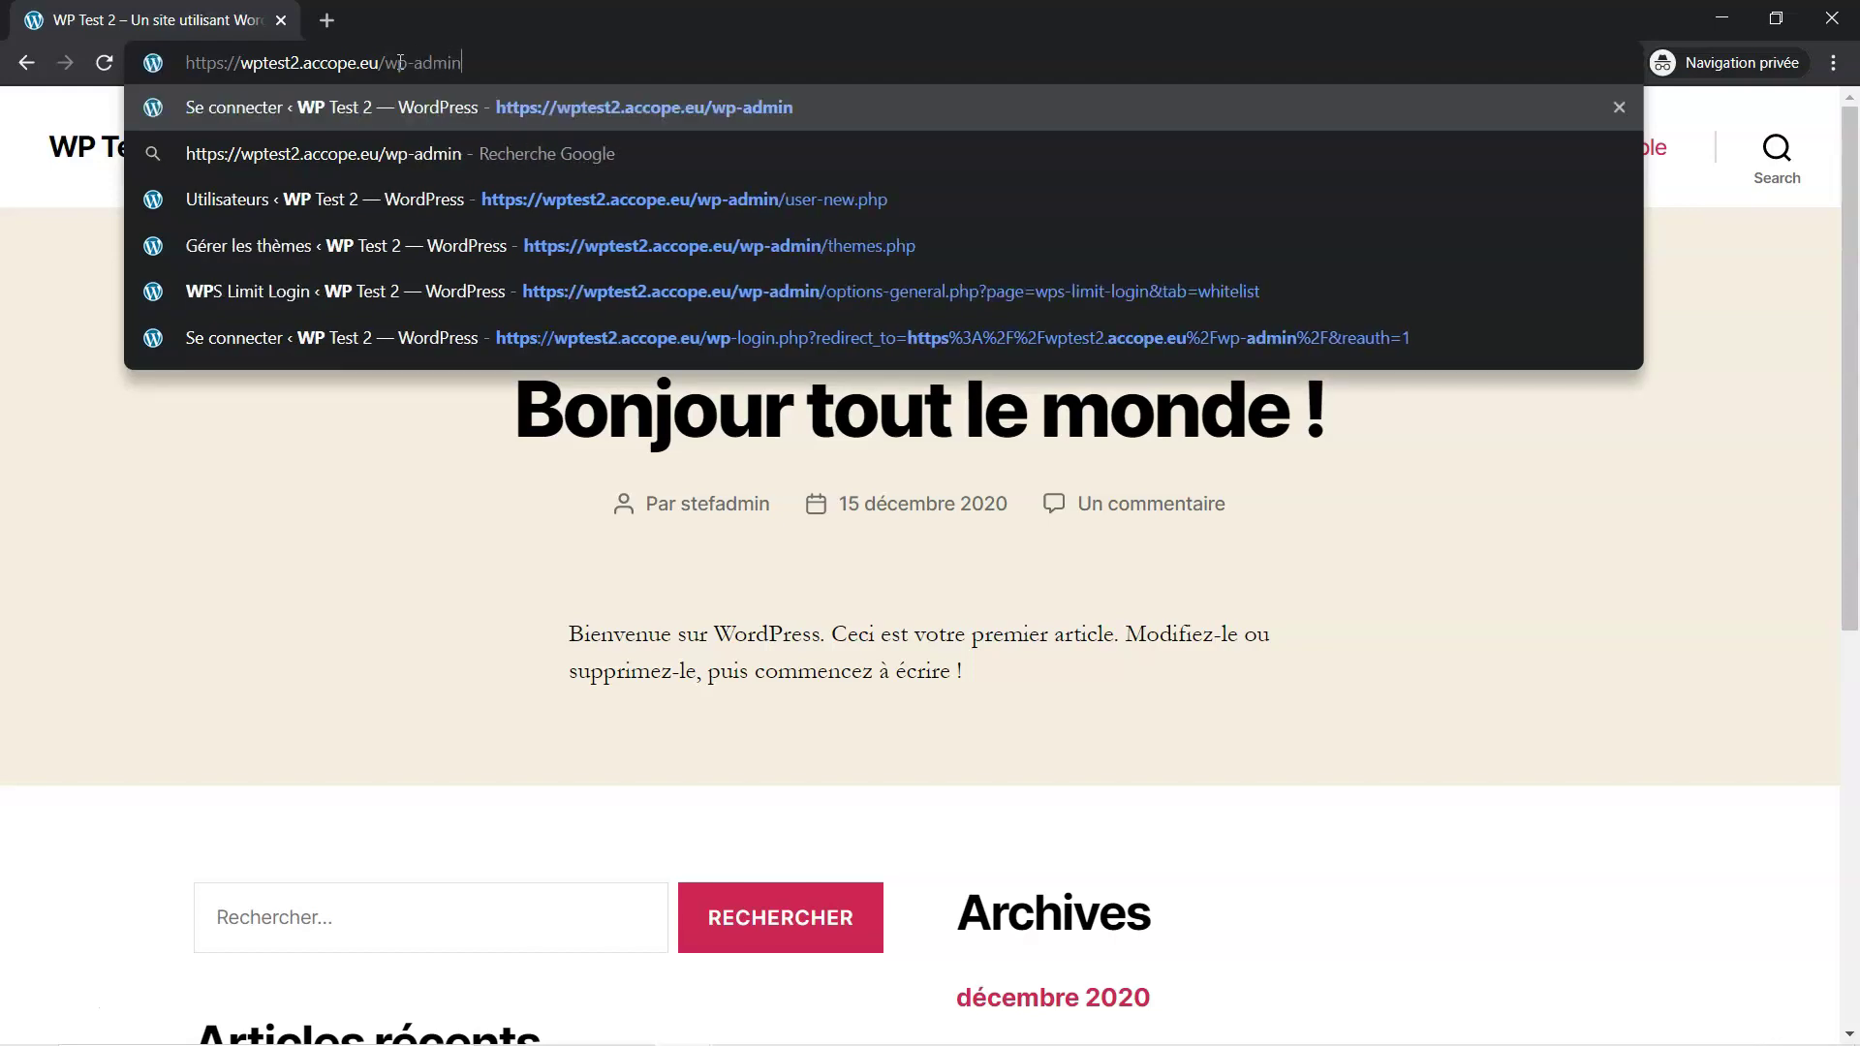
pyautogui.press('Return')
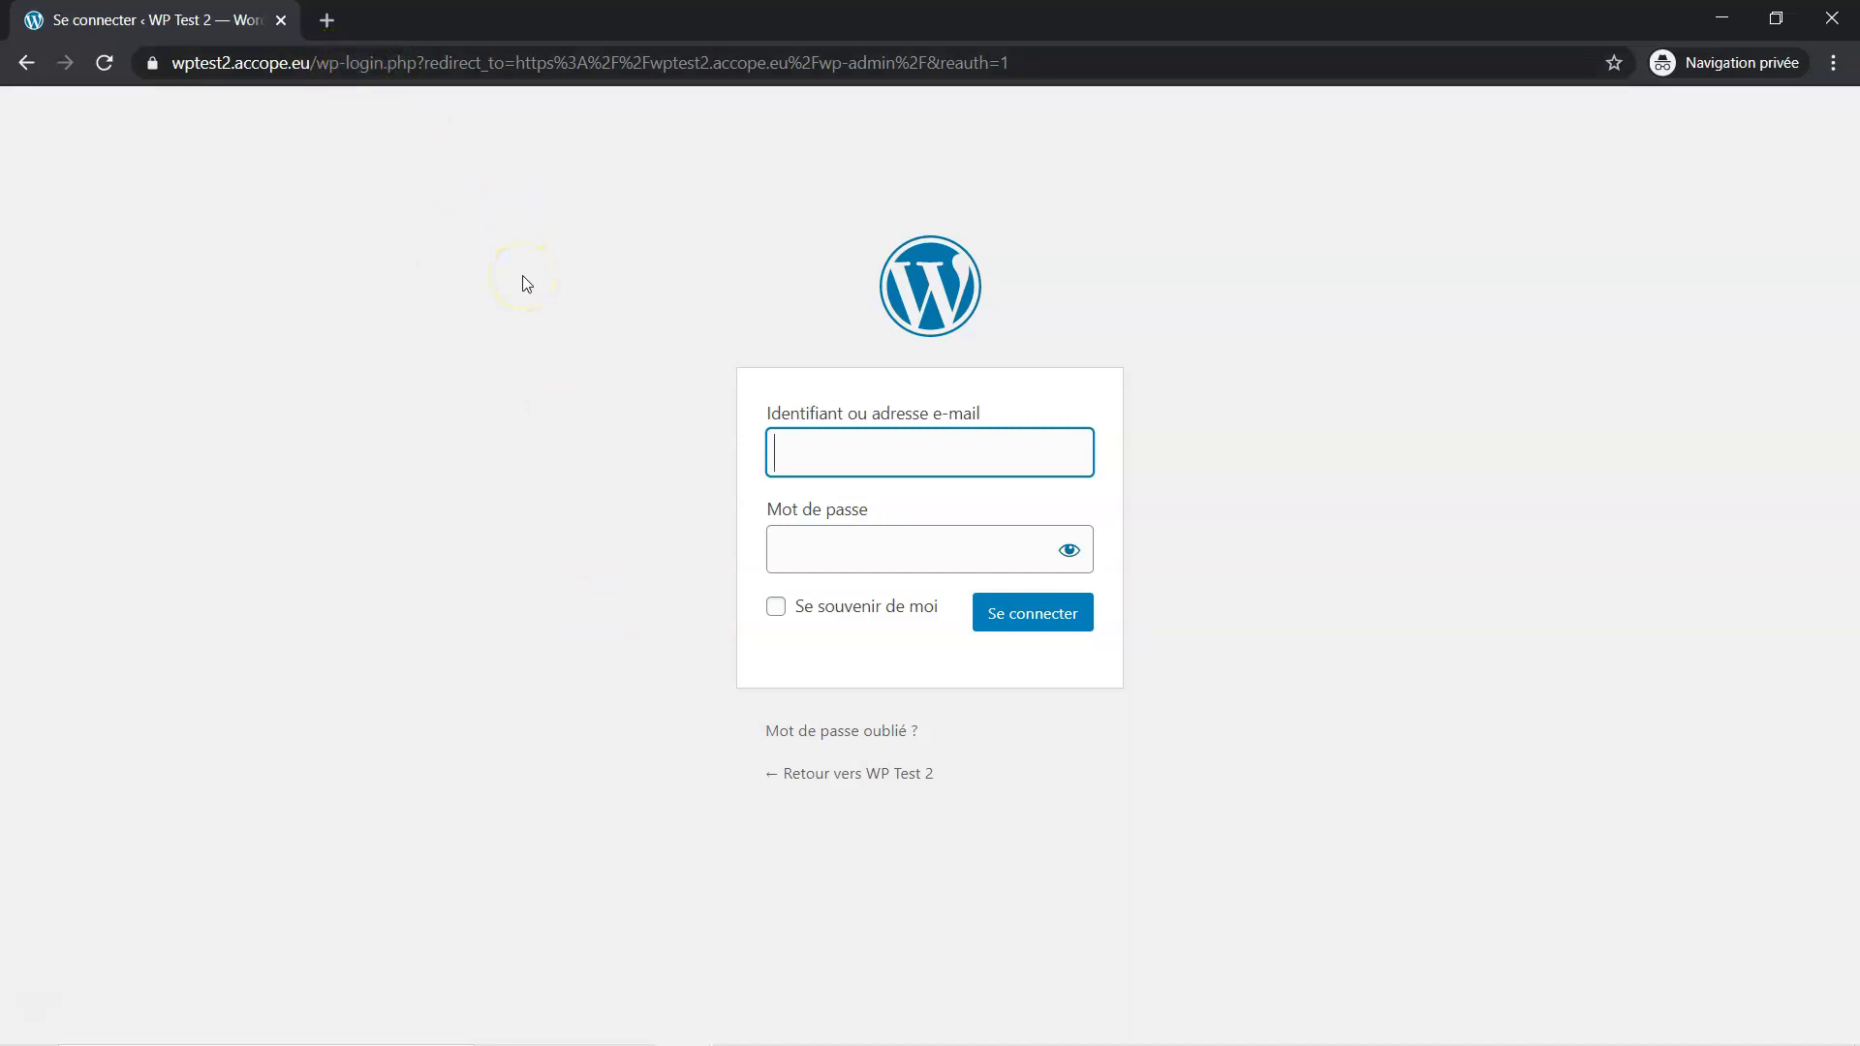
# Check the WPS Hide Login name on the Impress slide, then close the extra WordPress login window
pyautogui.click(920, 1022)
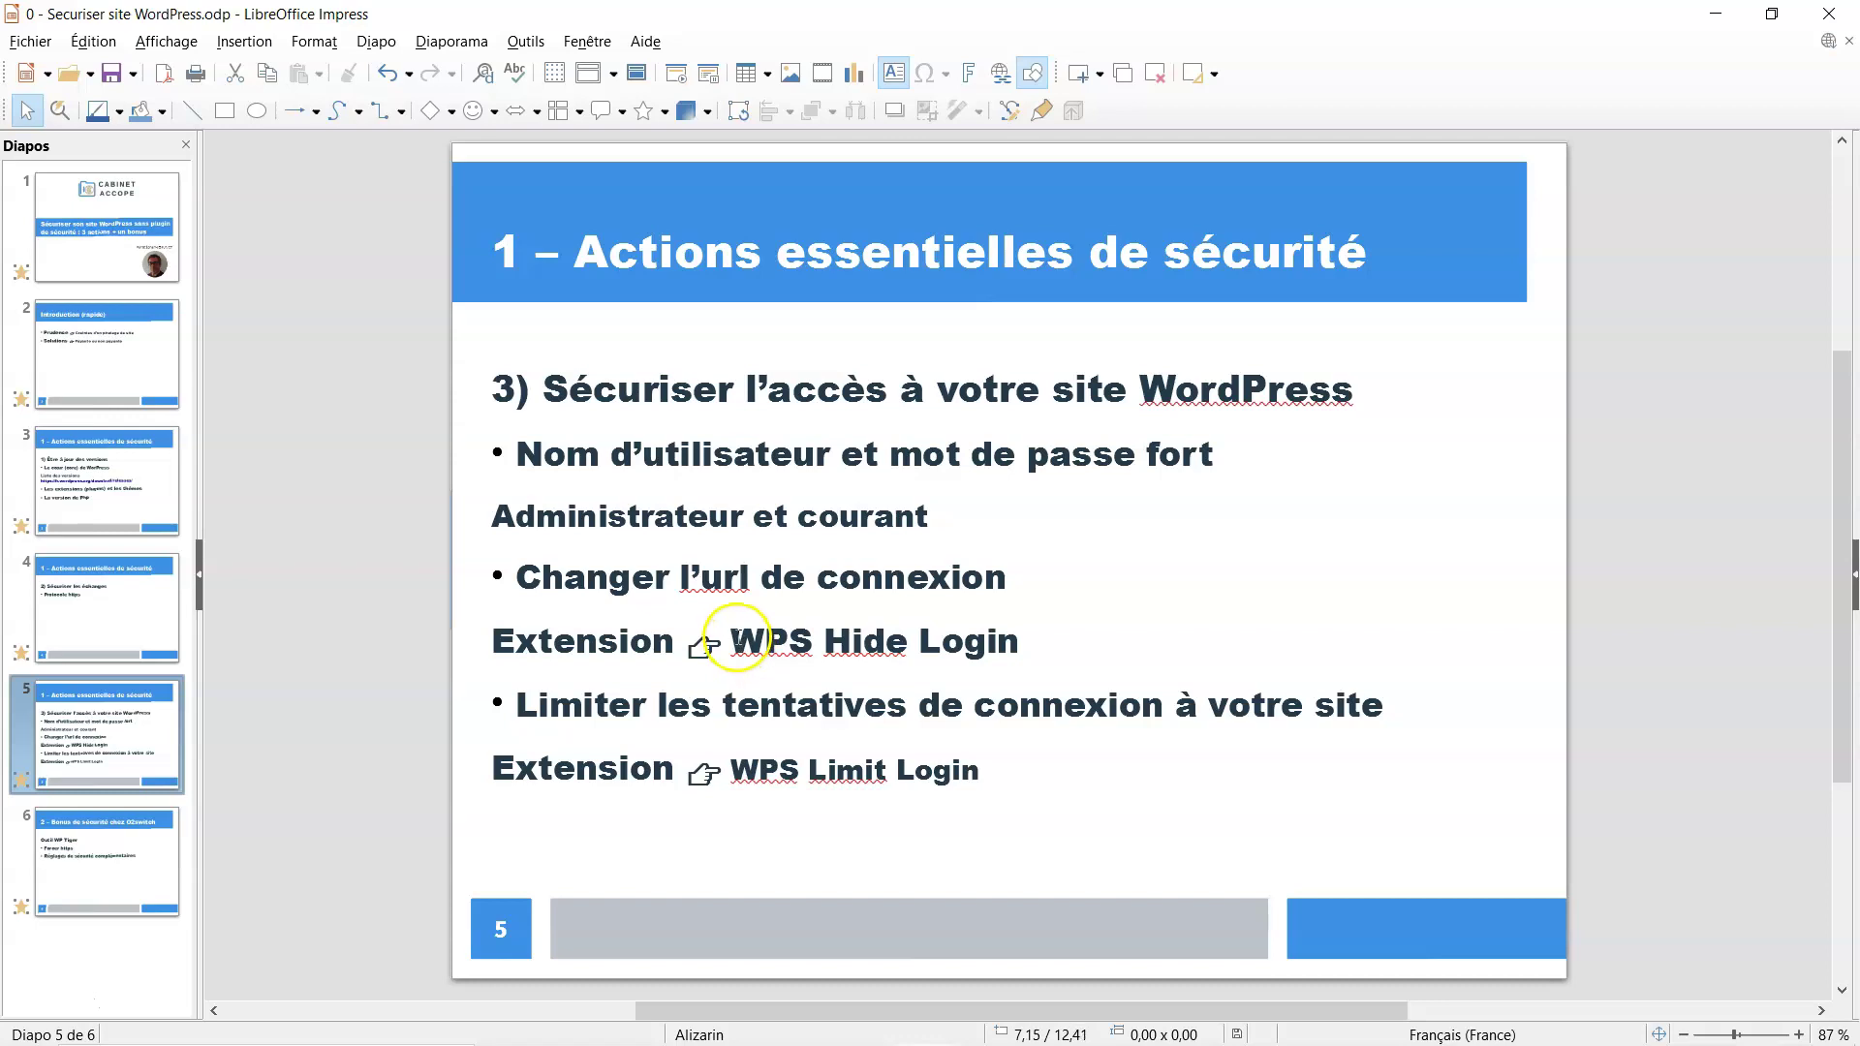
pyautogui.moveTo(741, 637); pyautogui.dragTo(1020, 638)
pyautogui.hotkey('ctrl', 'c')
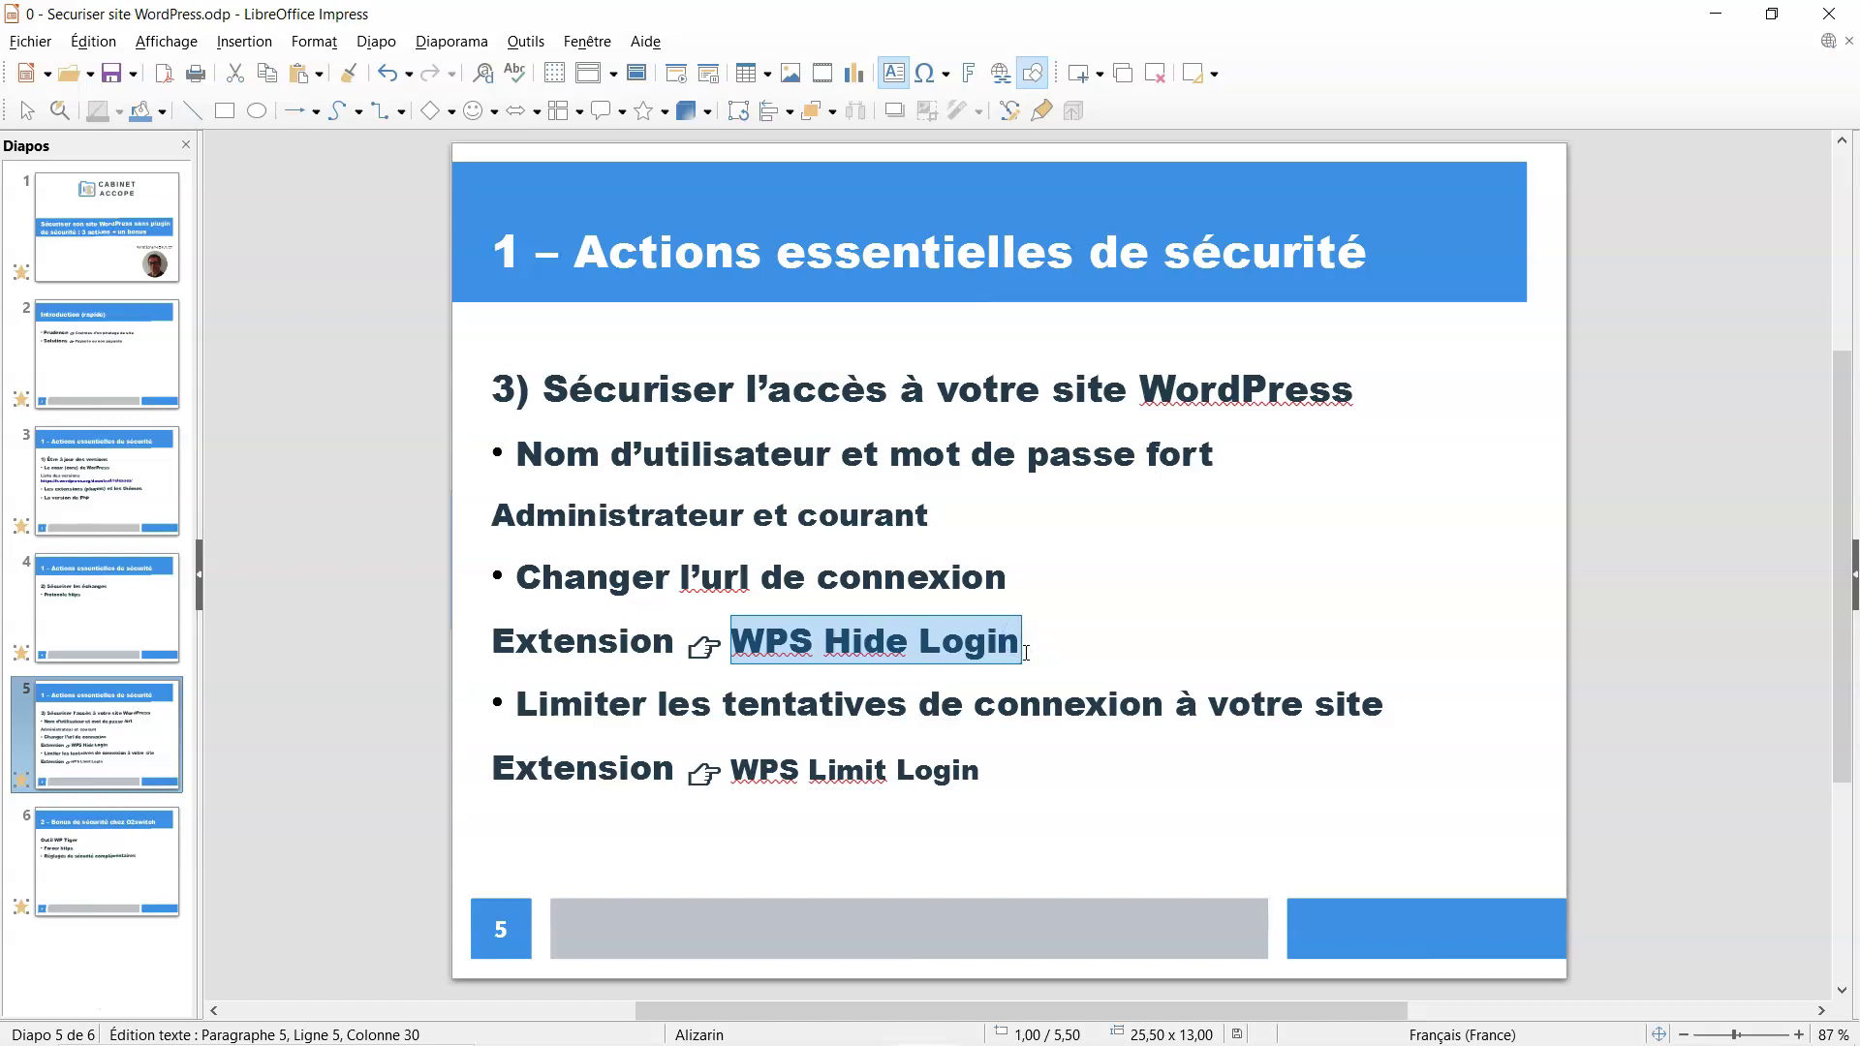
pyautogui.moveTo(900, 1038)
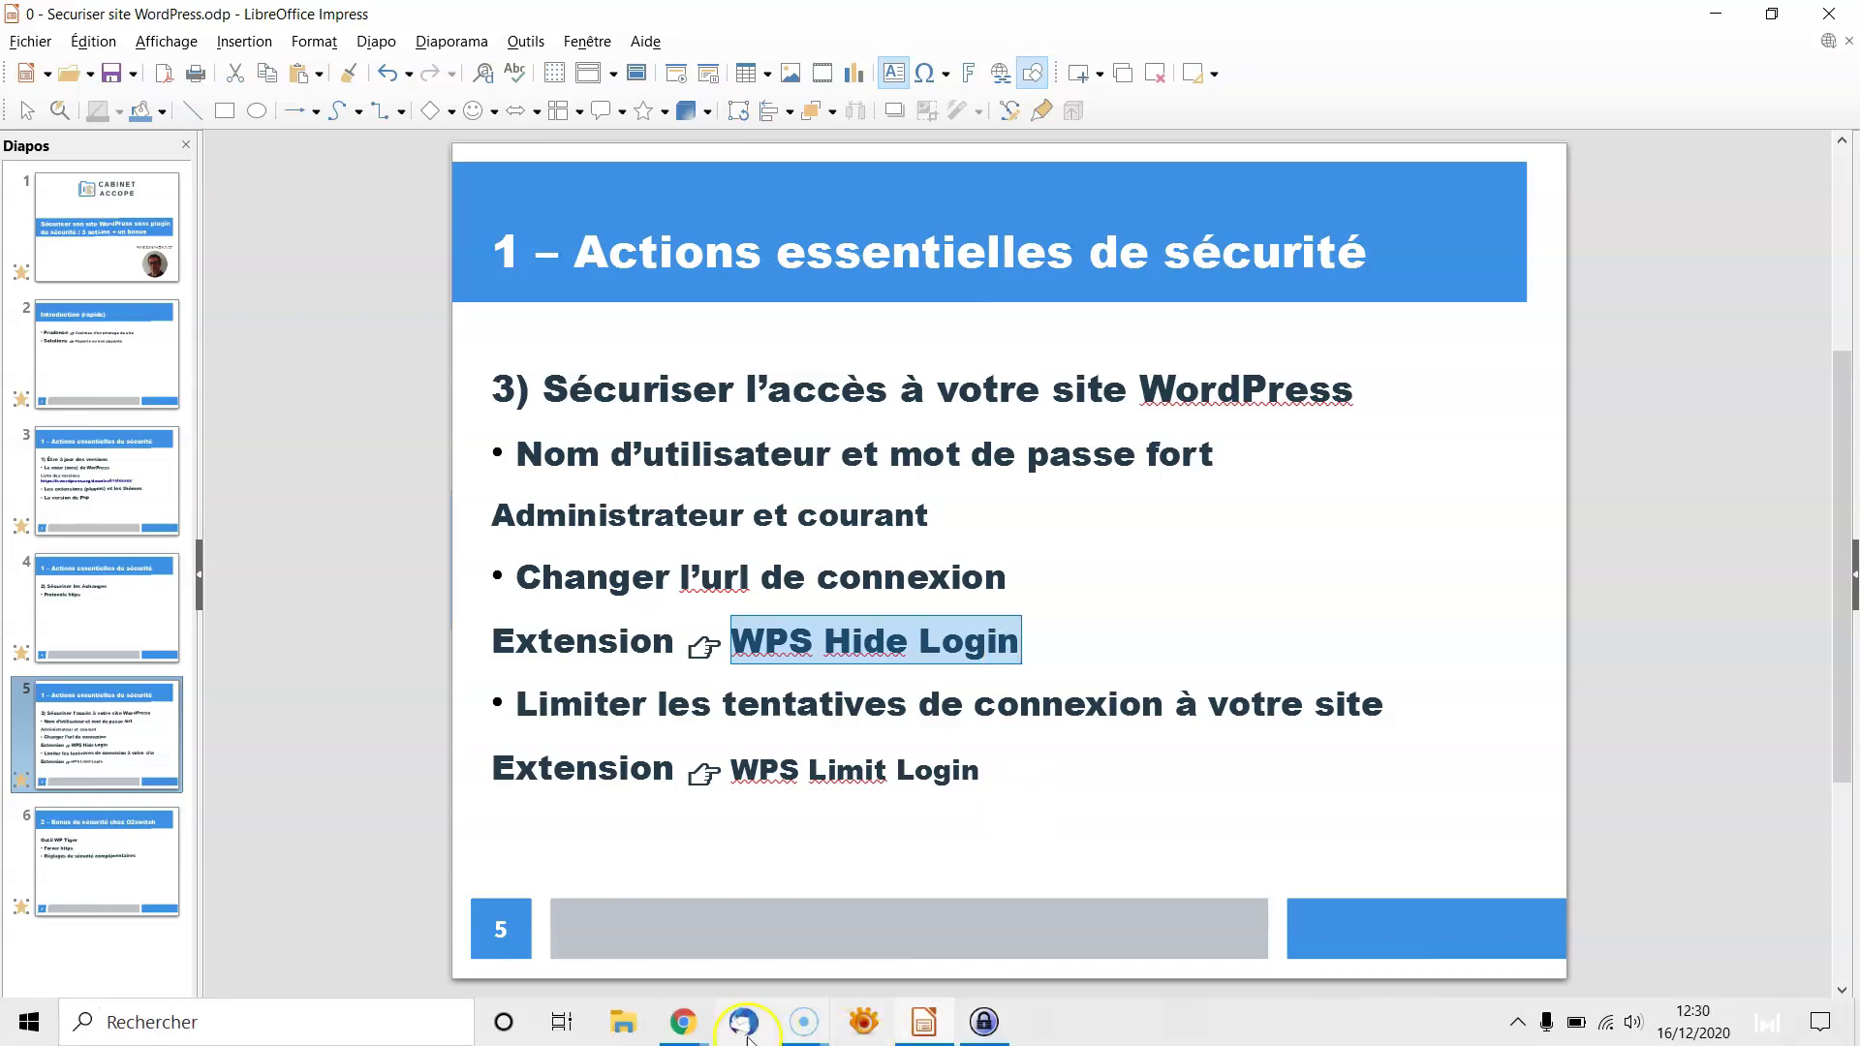
pyautogui.click(683, 1021)
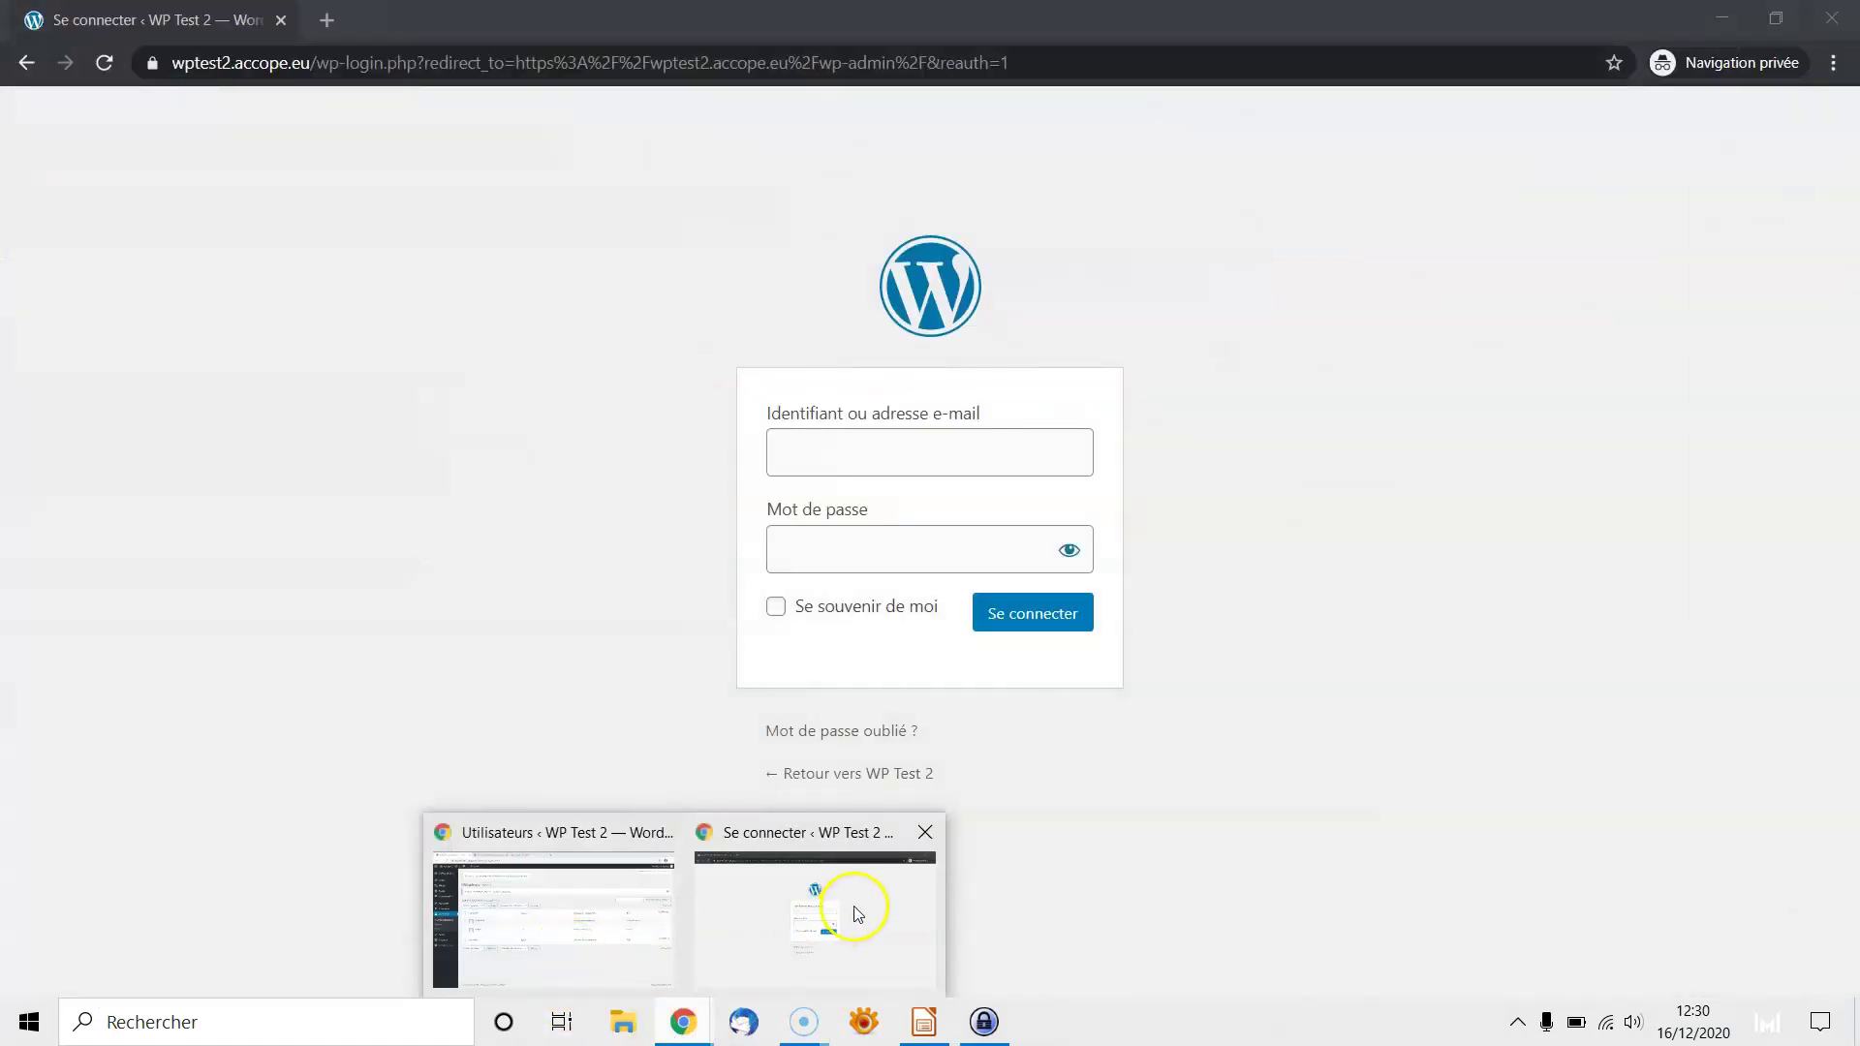
pyautogui.click(851, 911)
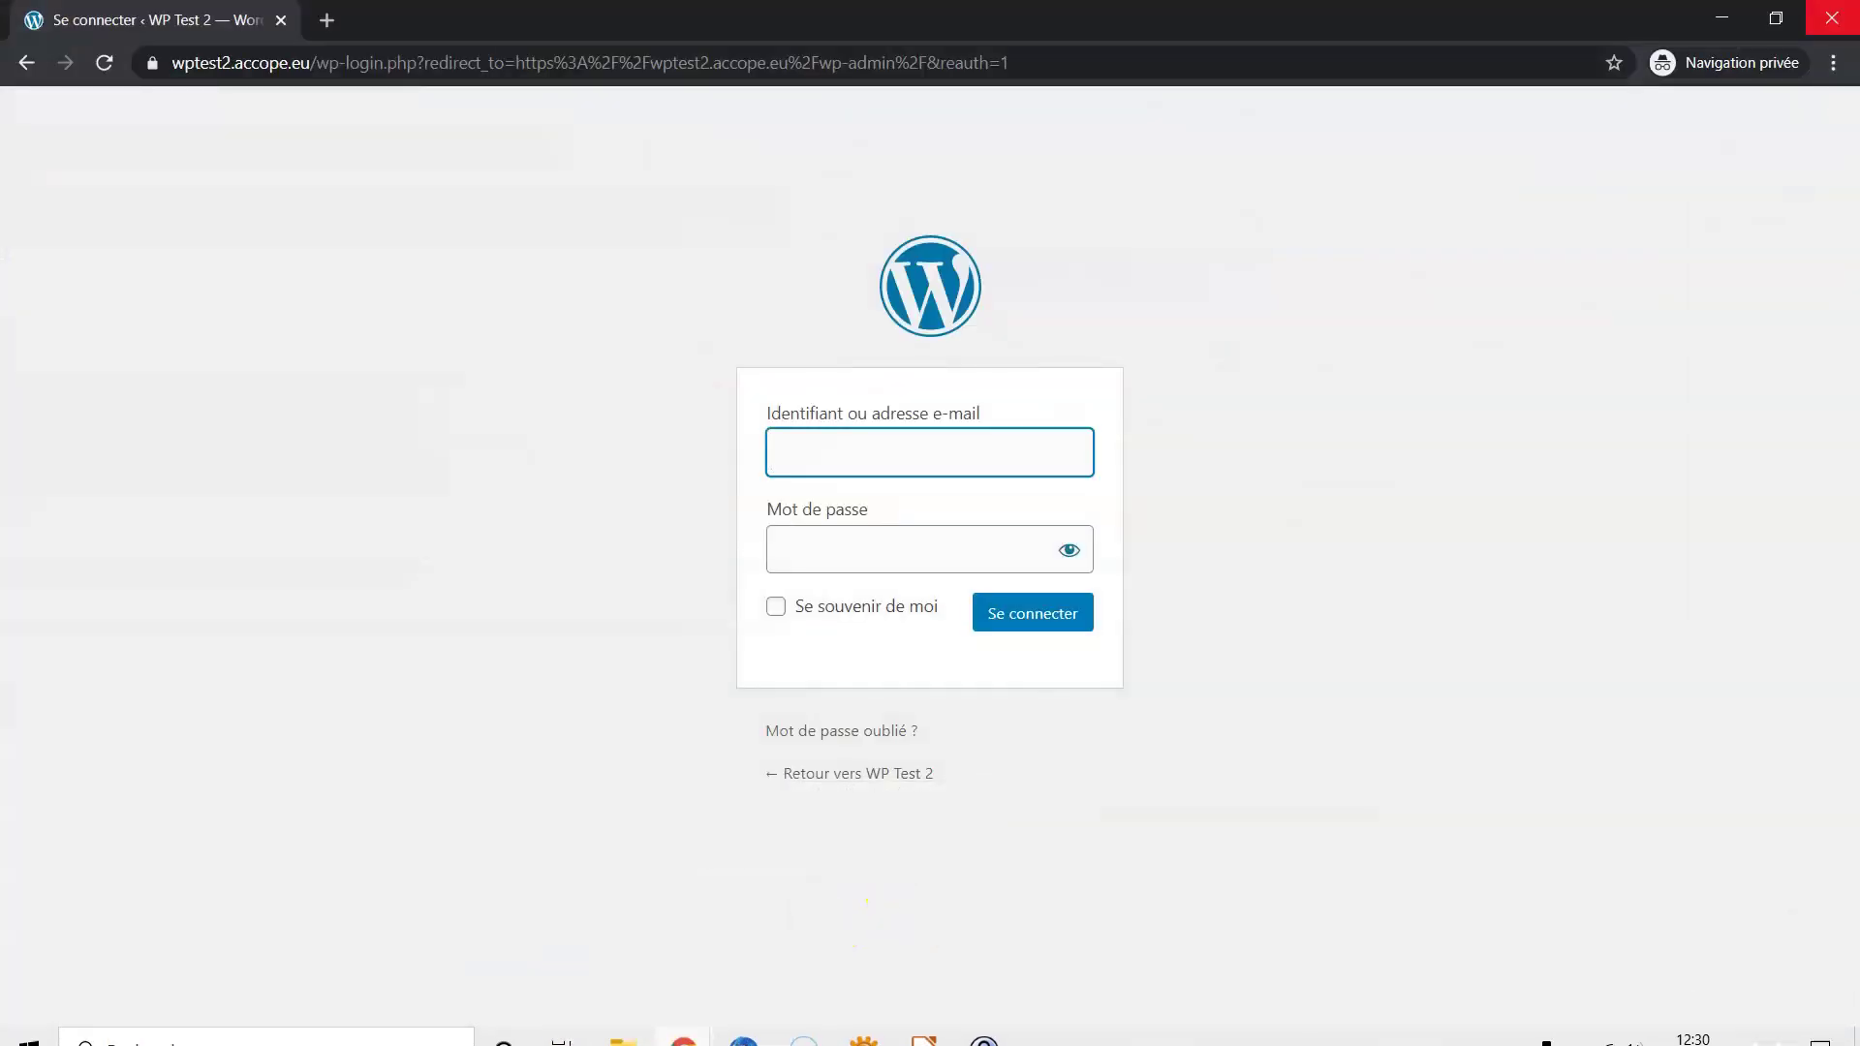
pyautogui.click(1830, 18)
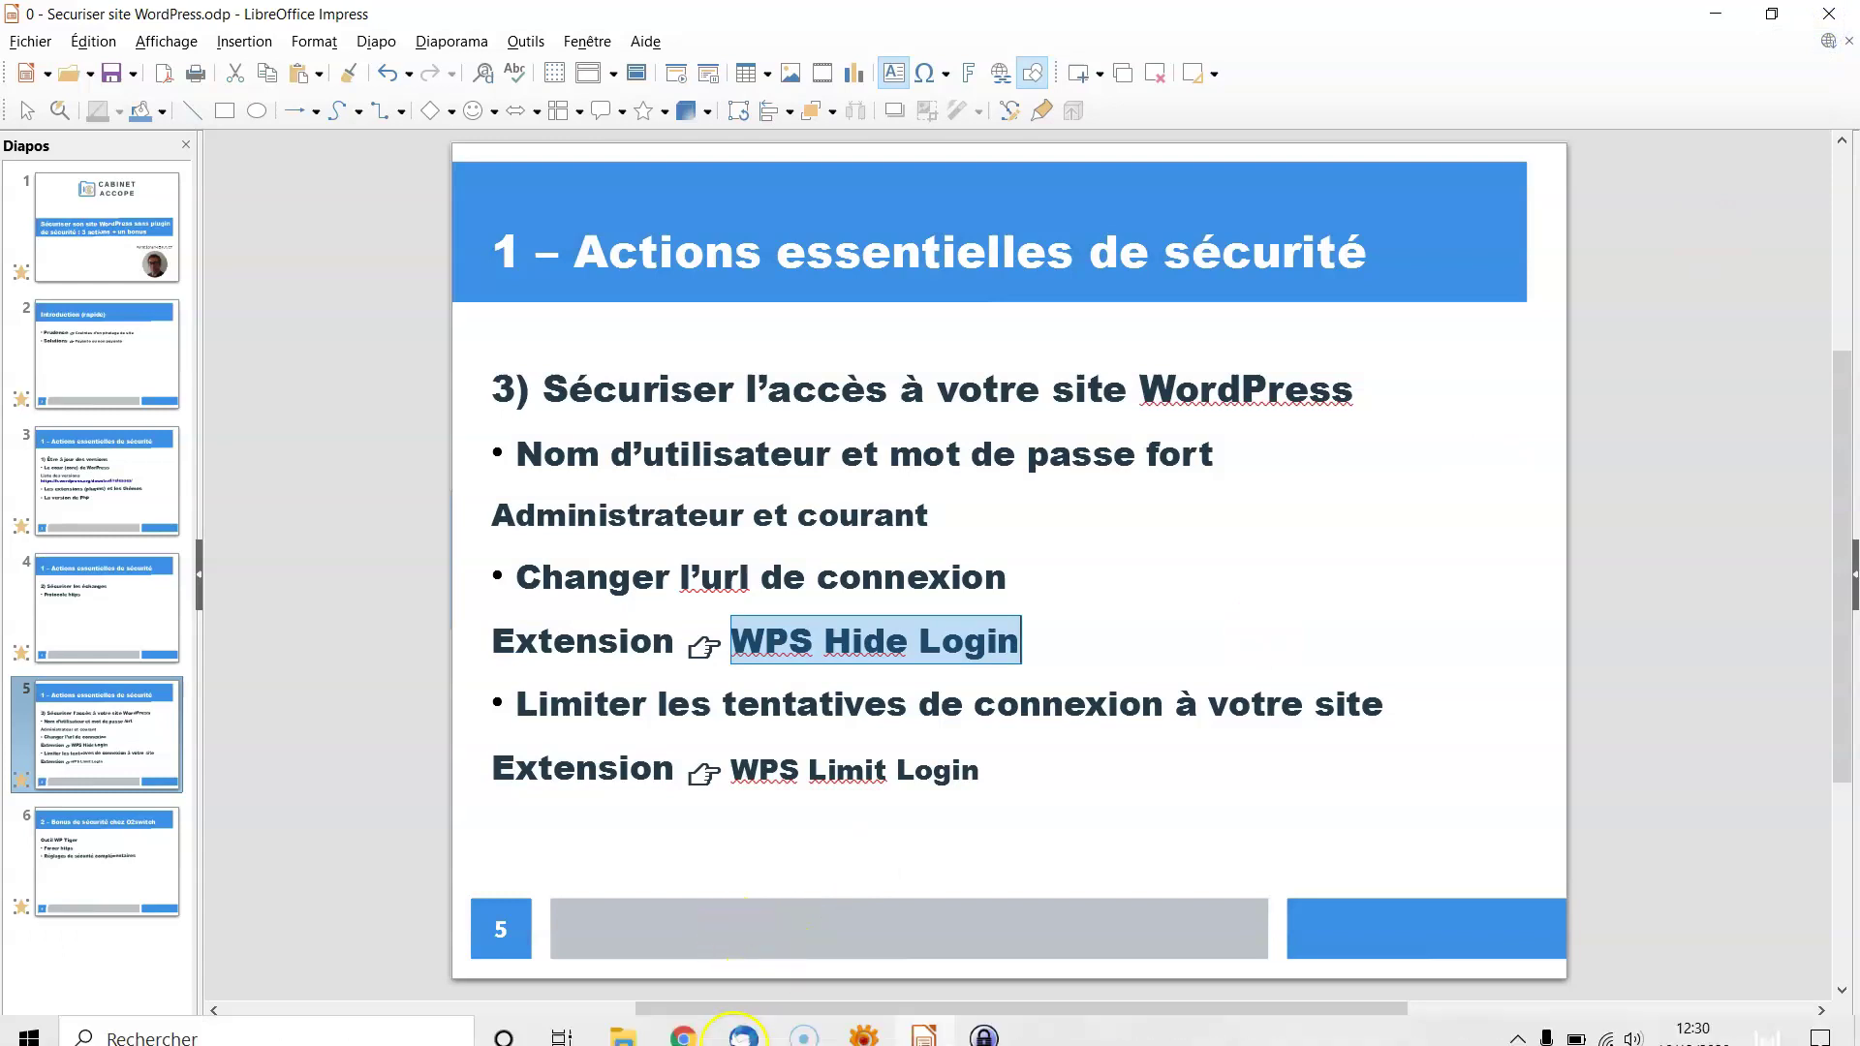
# Search the extension directory for 'WPS Hide Login', then install and activate it
pyautogui.click(683, 1033)
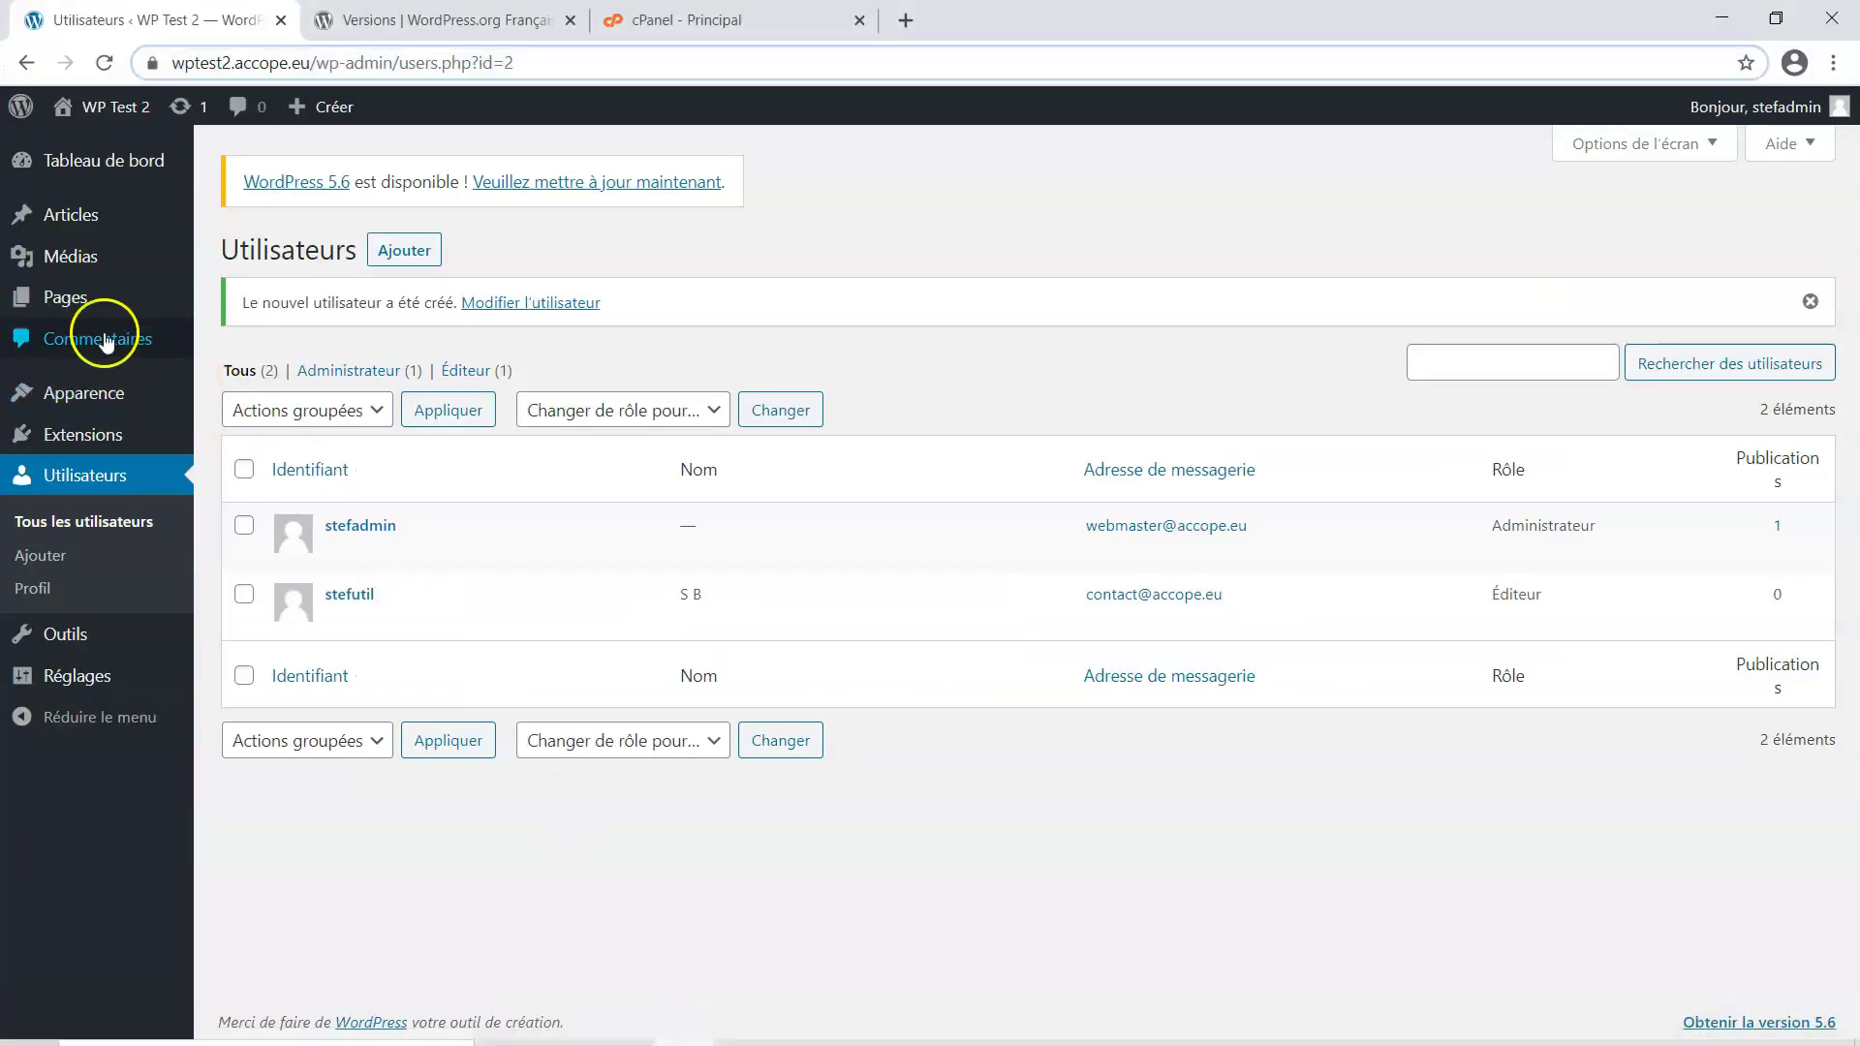
pyautogui.moveTo(80, 448)
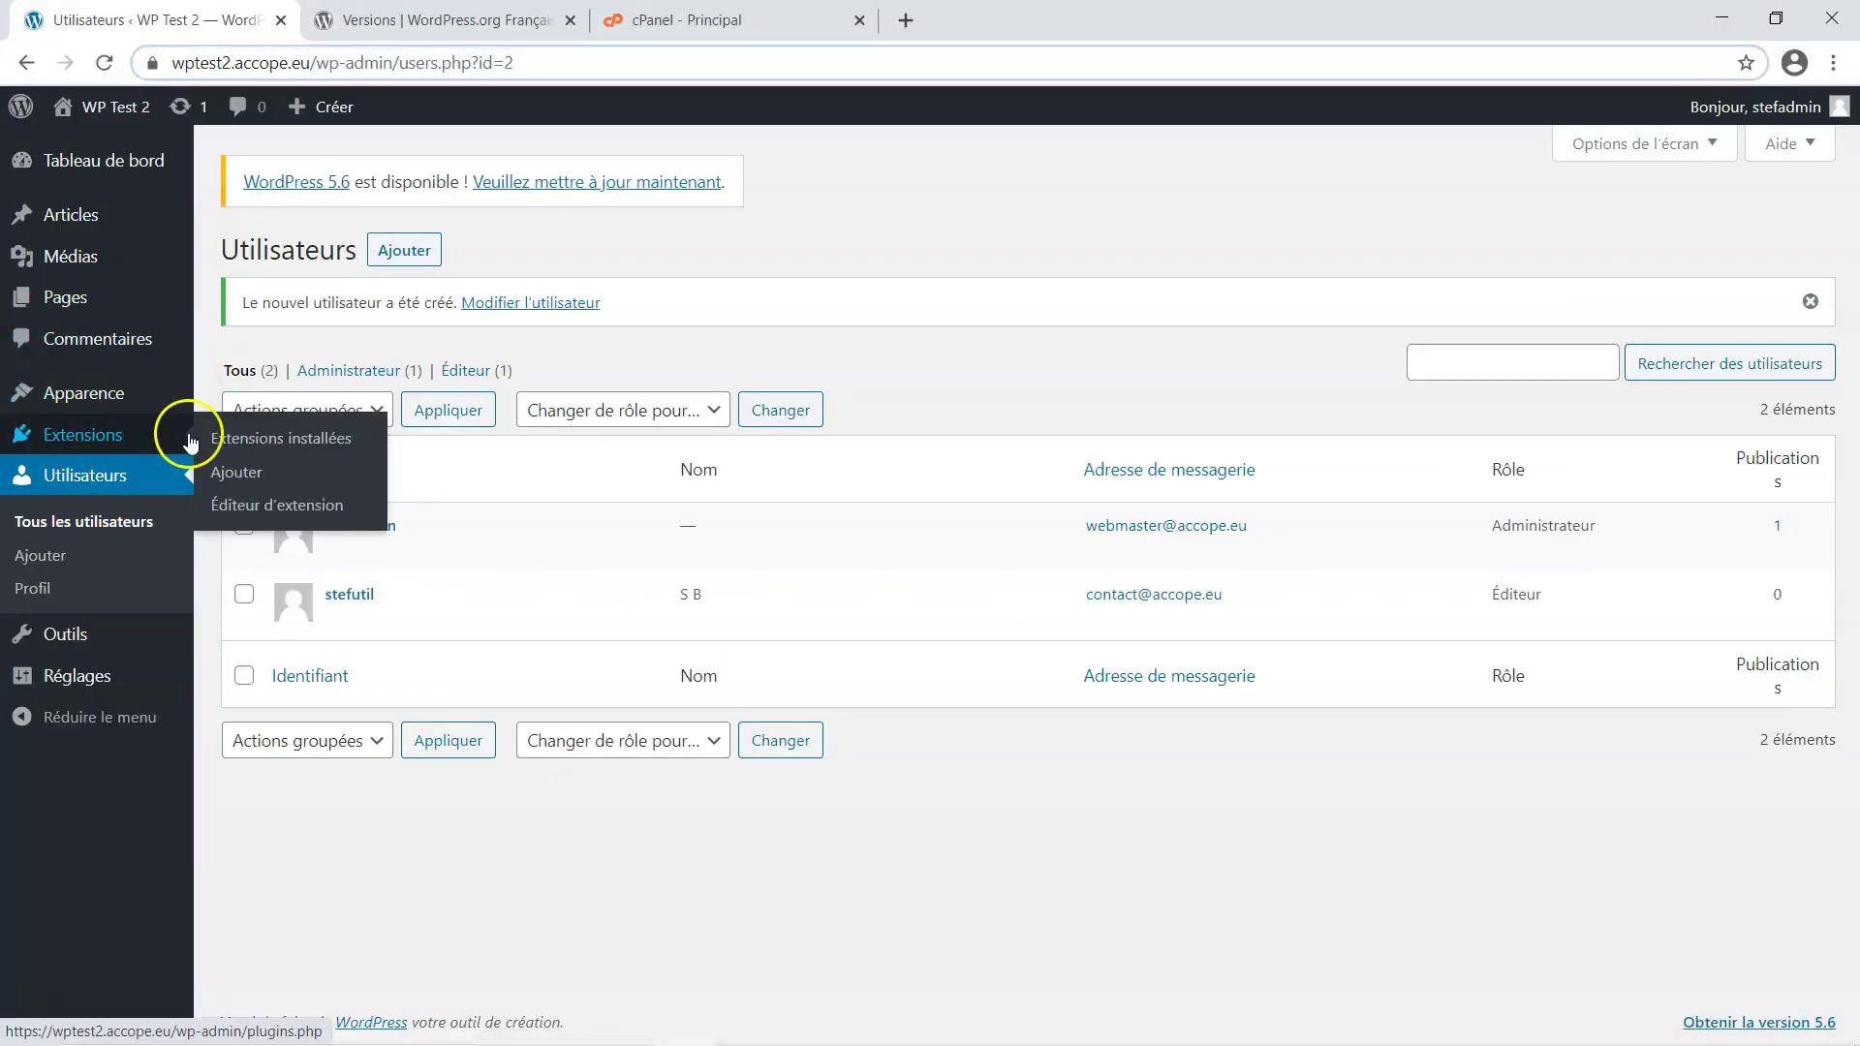
pyautogui.click(255, 479)
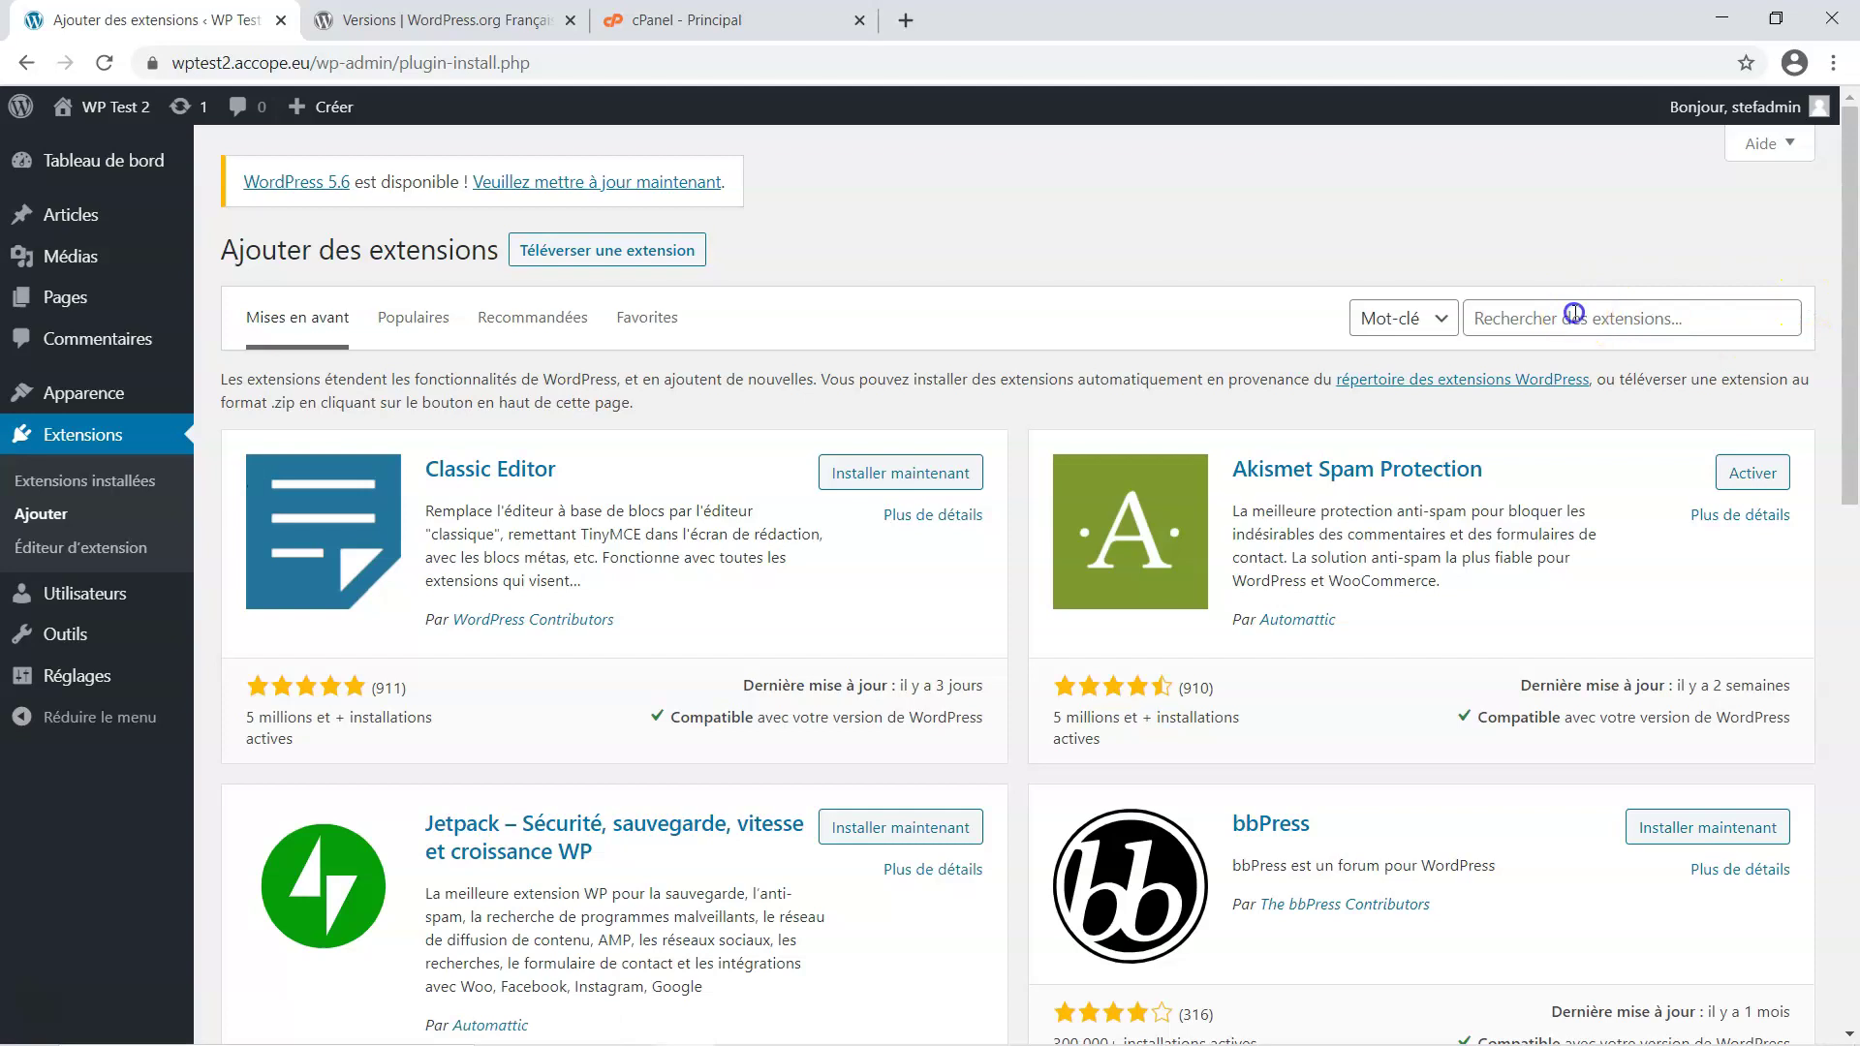
pyautogui.click(1573, 312)
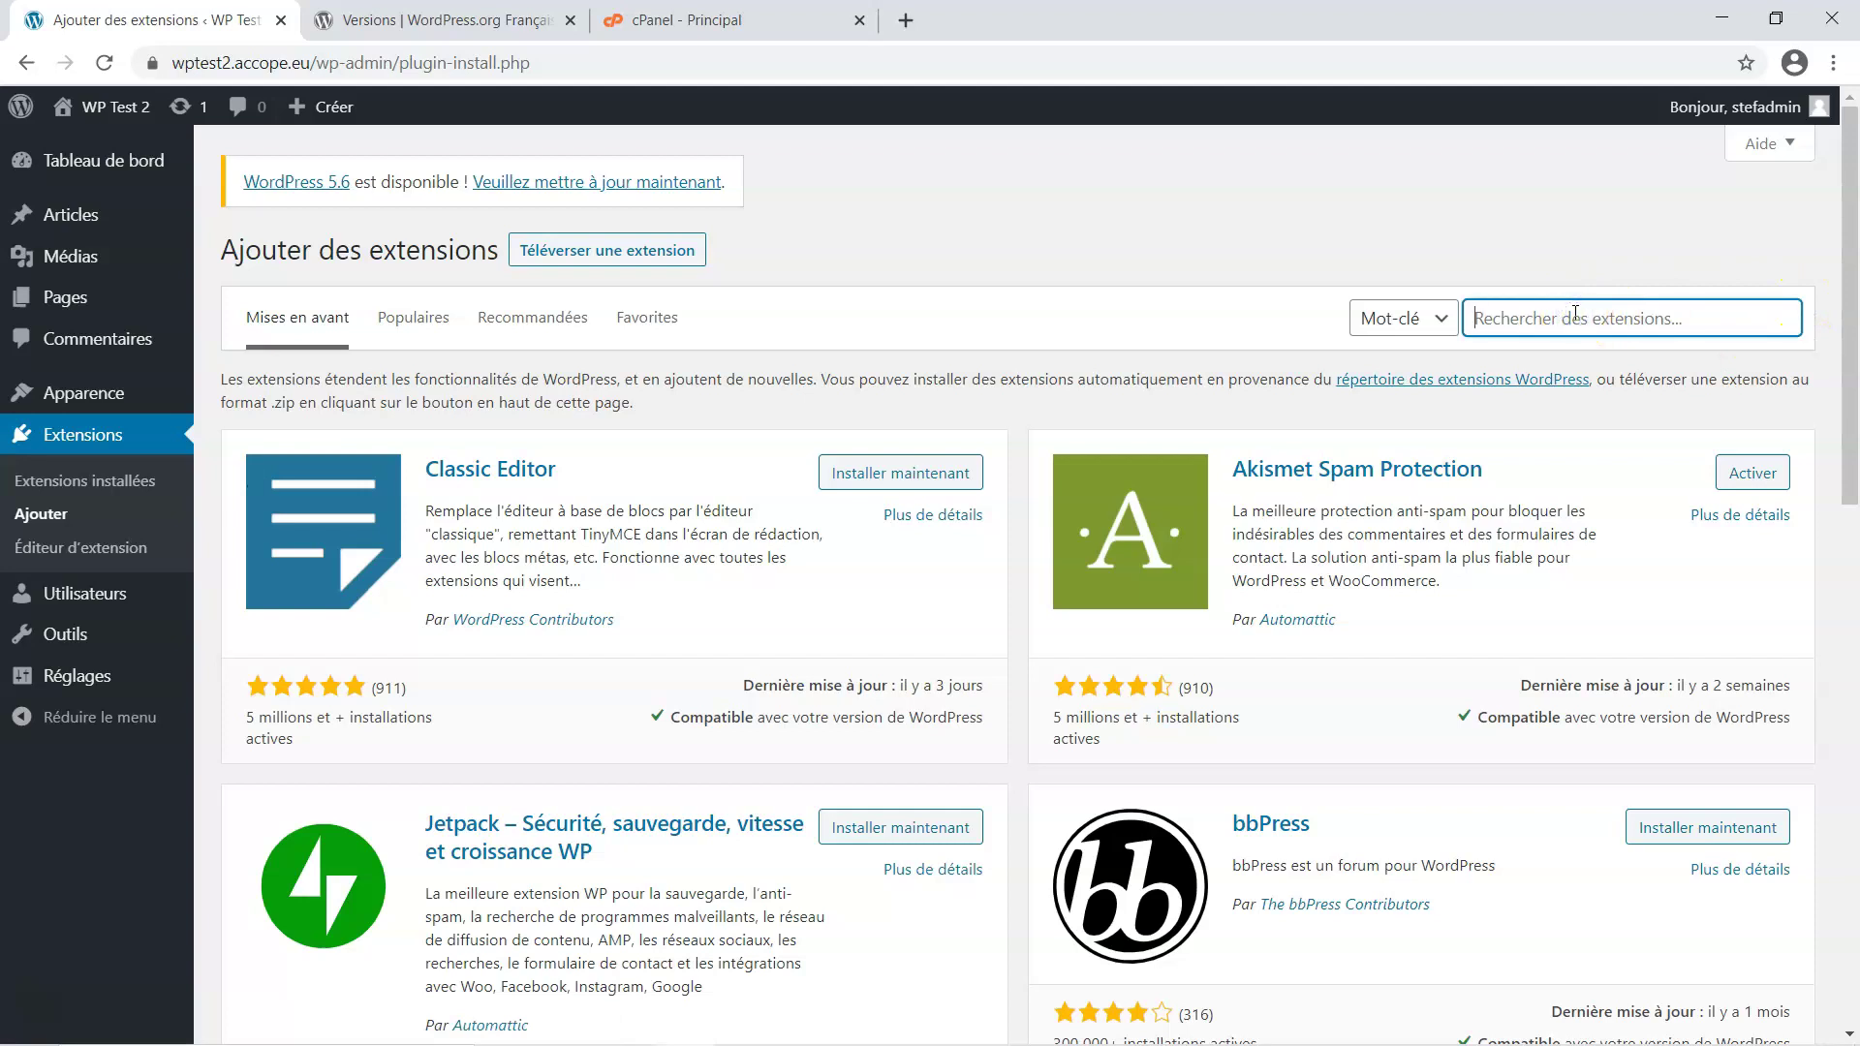
pyautogui.hotkey('ctrl', 'v')
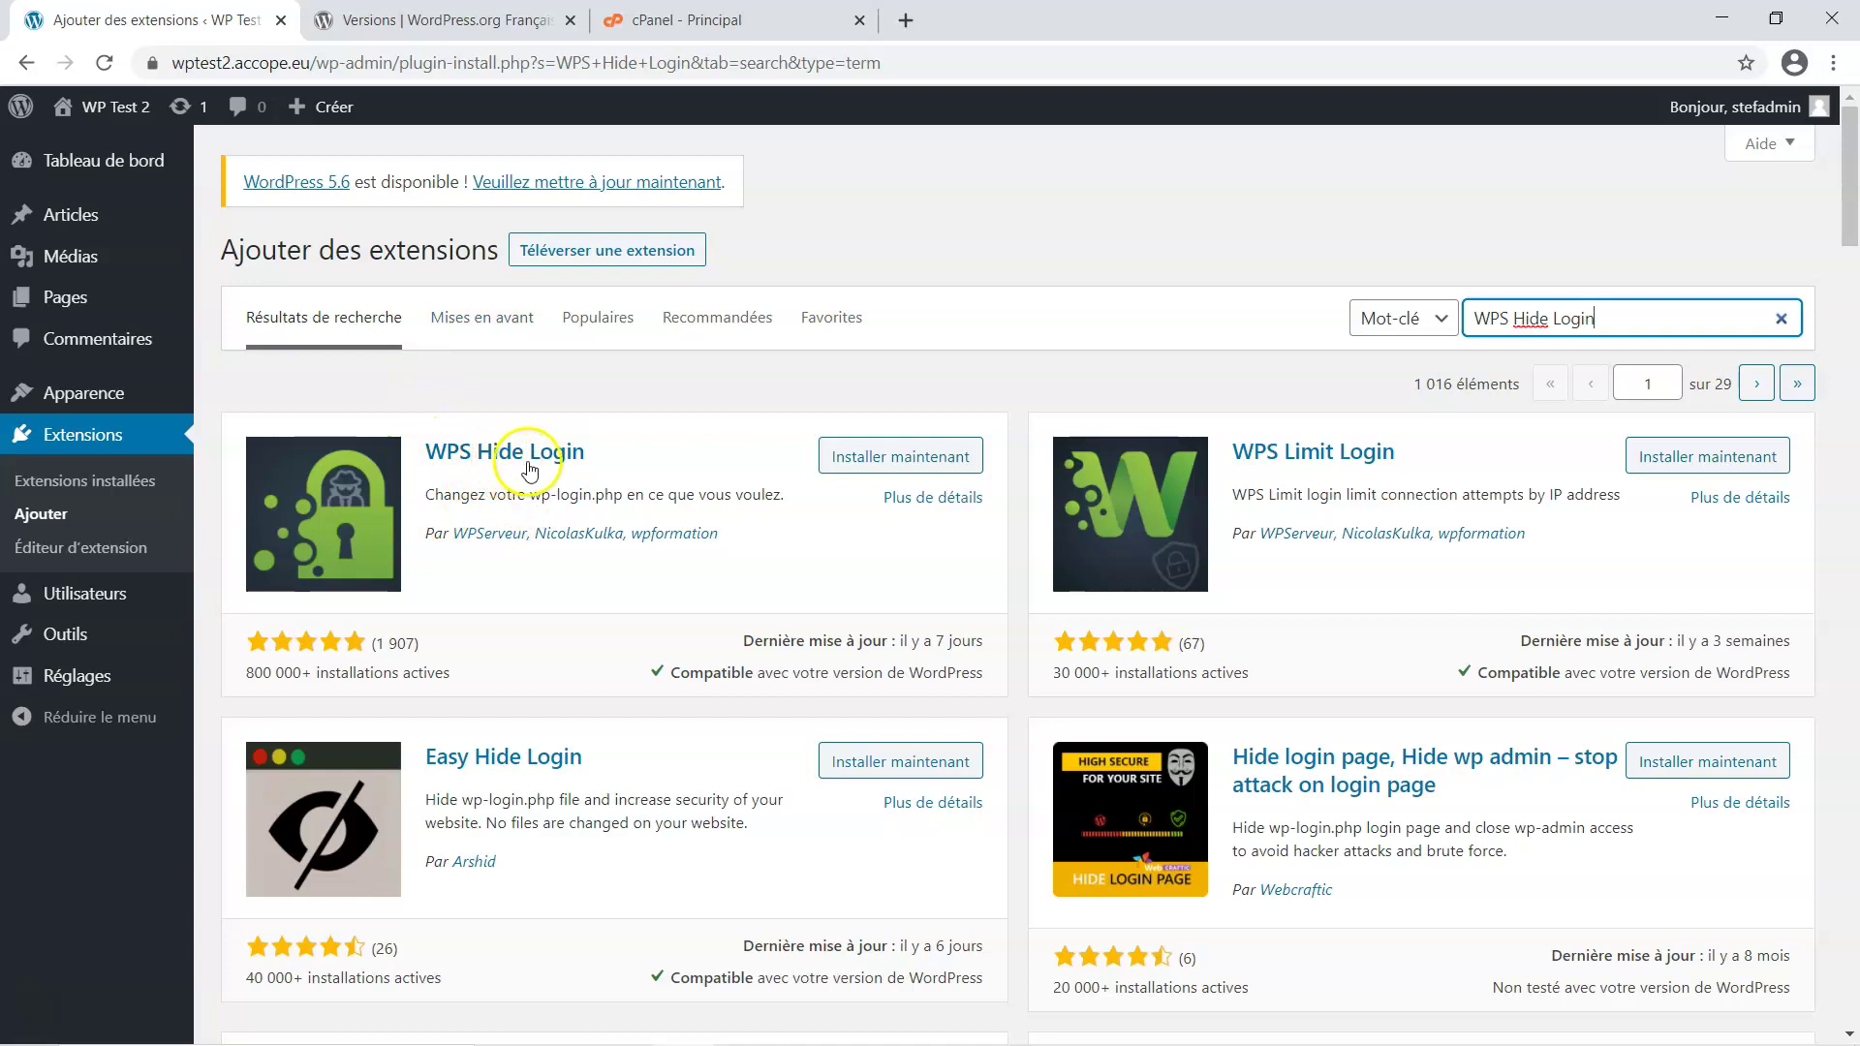
pyautogui.click(900, 461)
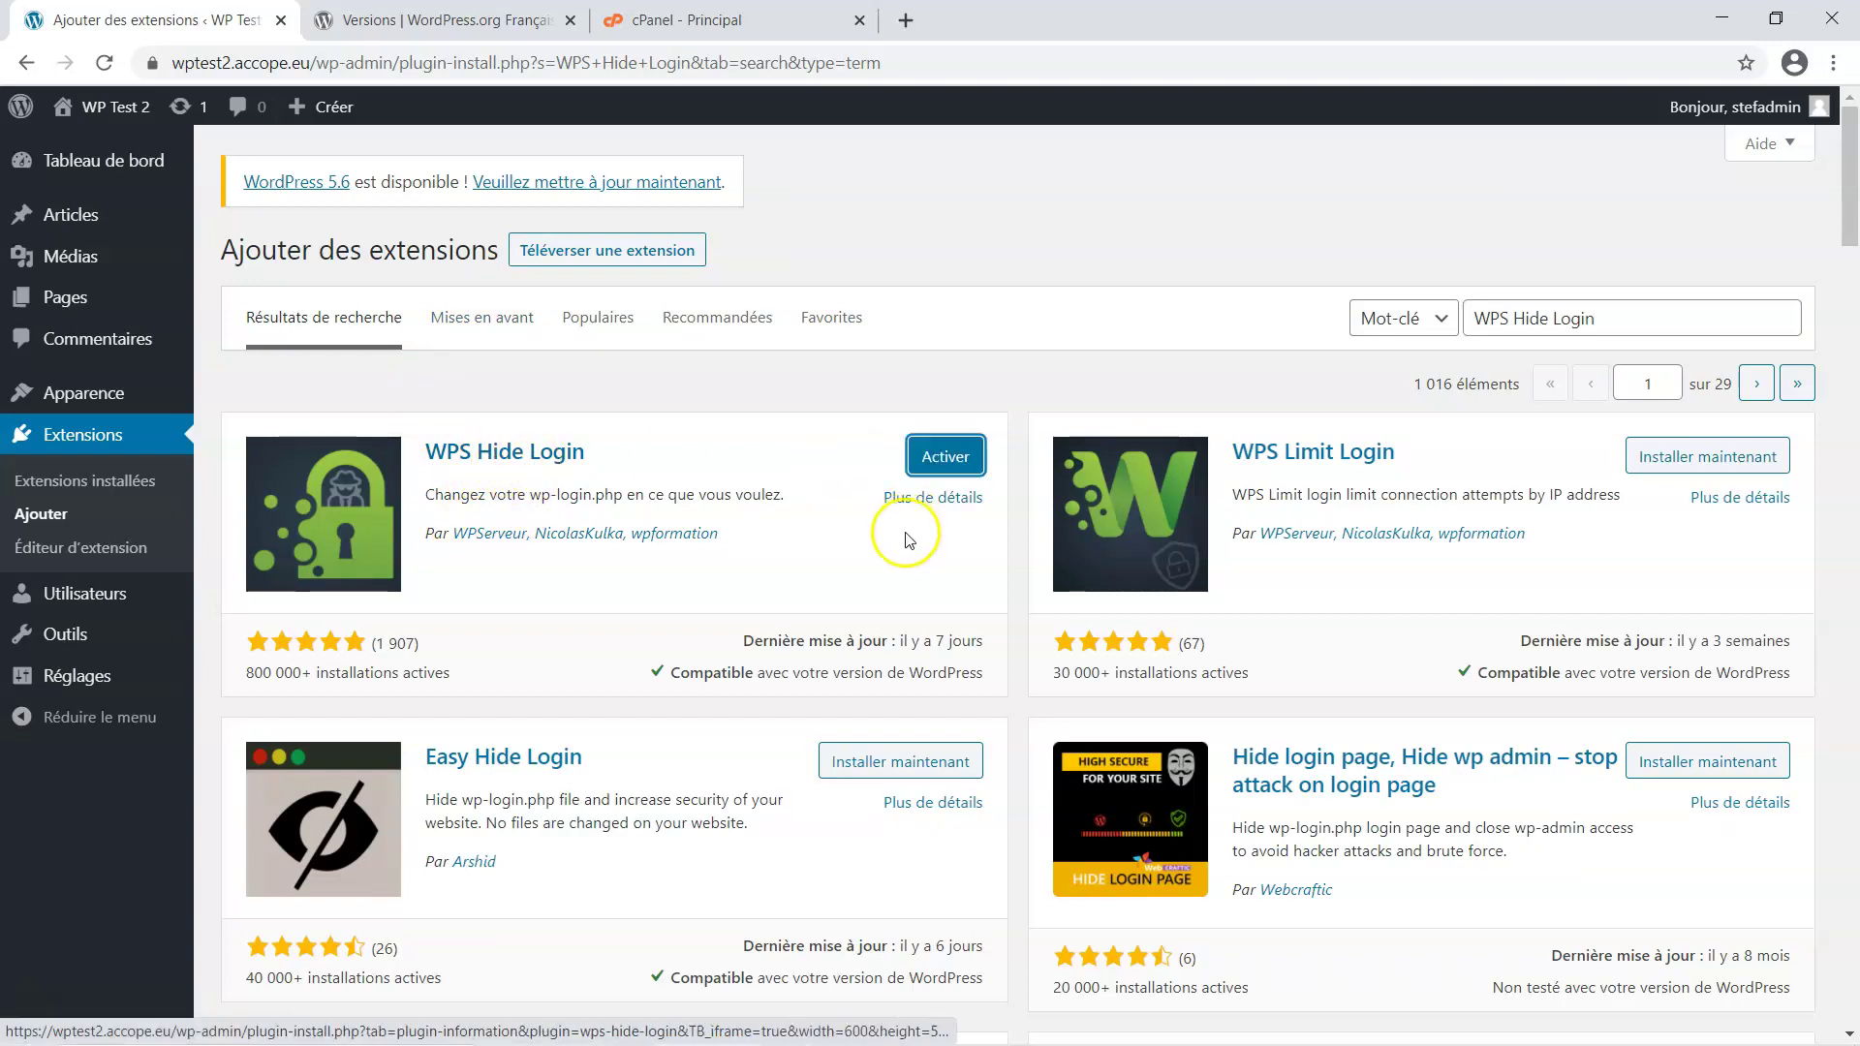
pyautogui.click(952, 463)
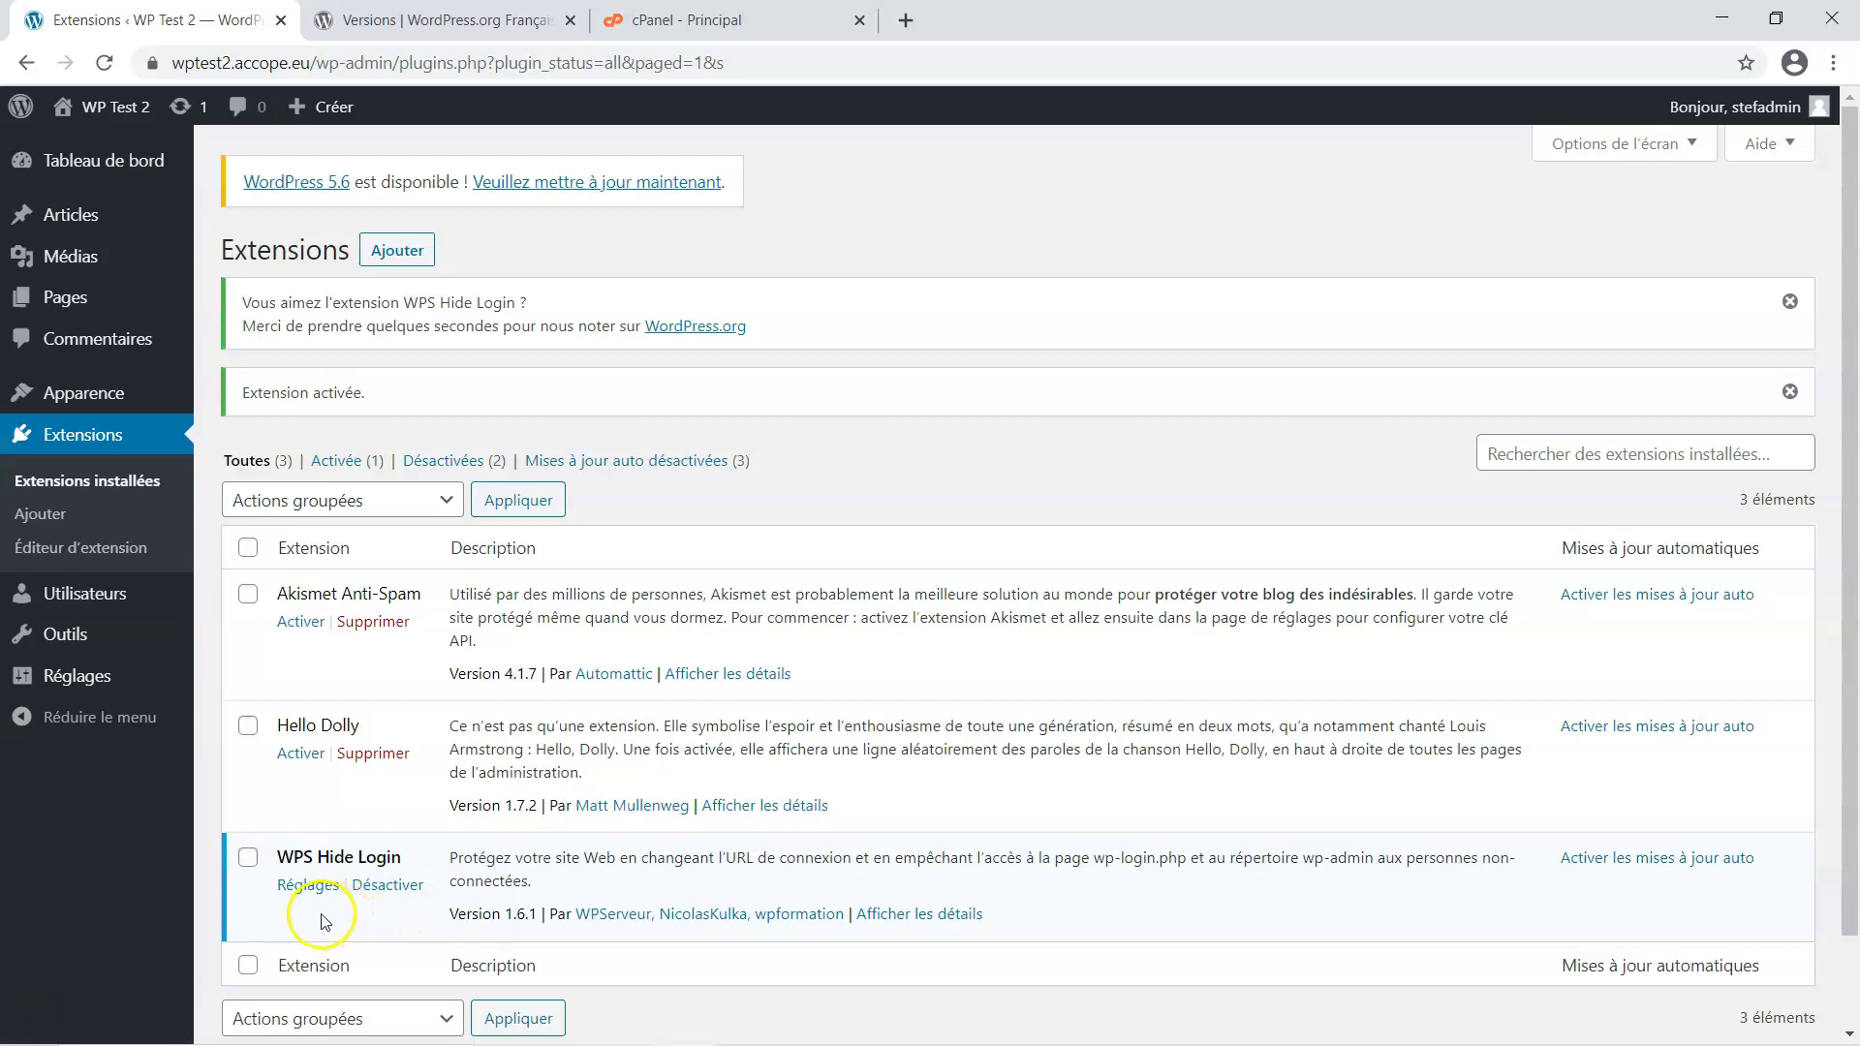
# Change the WPS Hide Login login URL from 'login' to 'wpt2connect' and save the settings
pyautogui.click(310, 886)
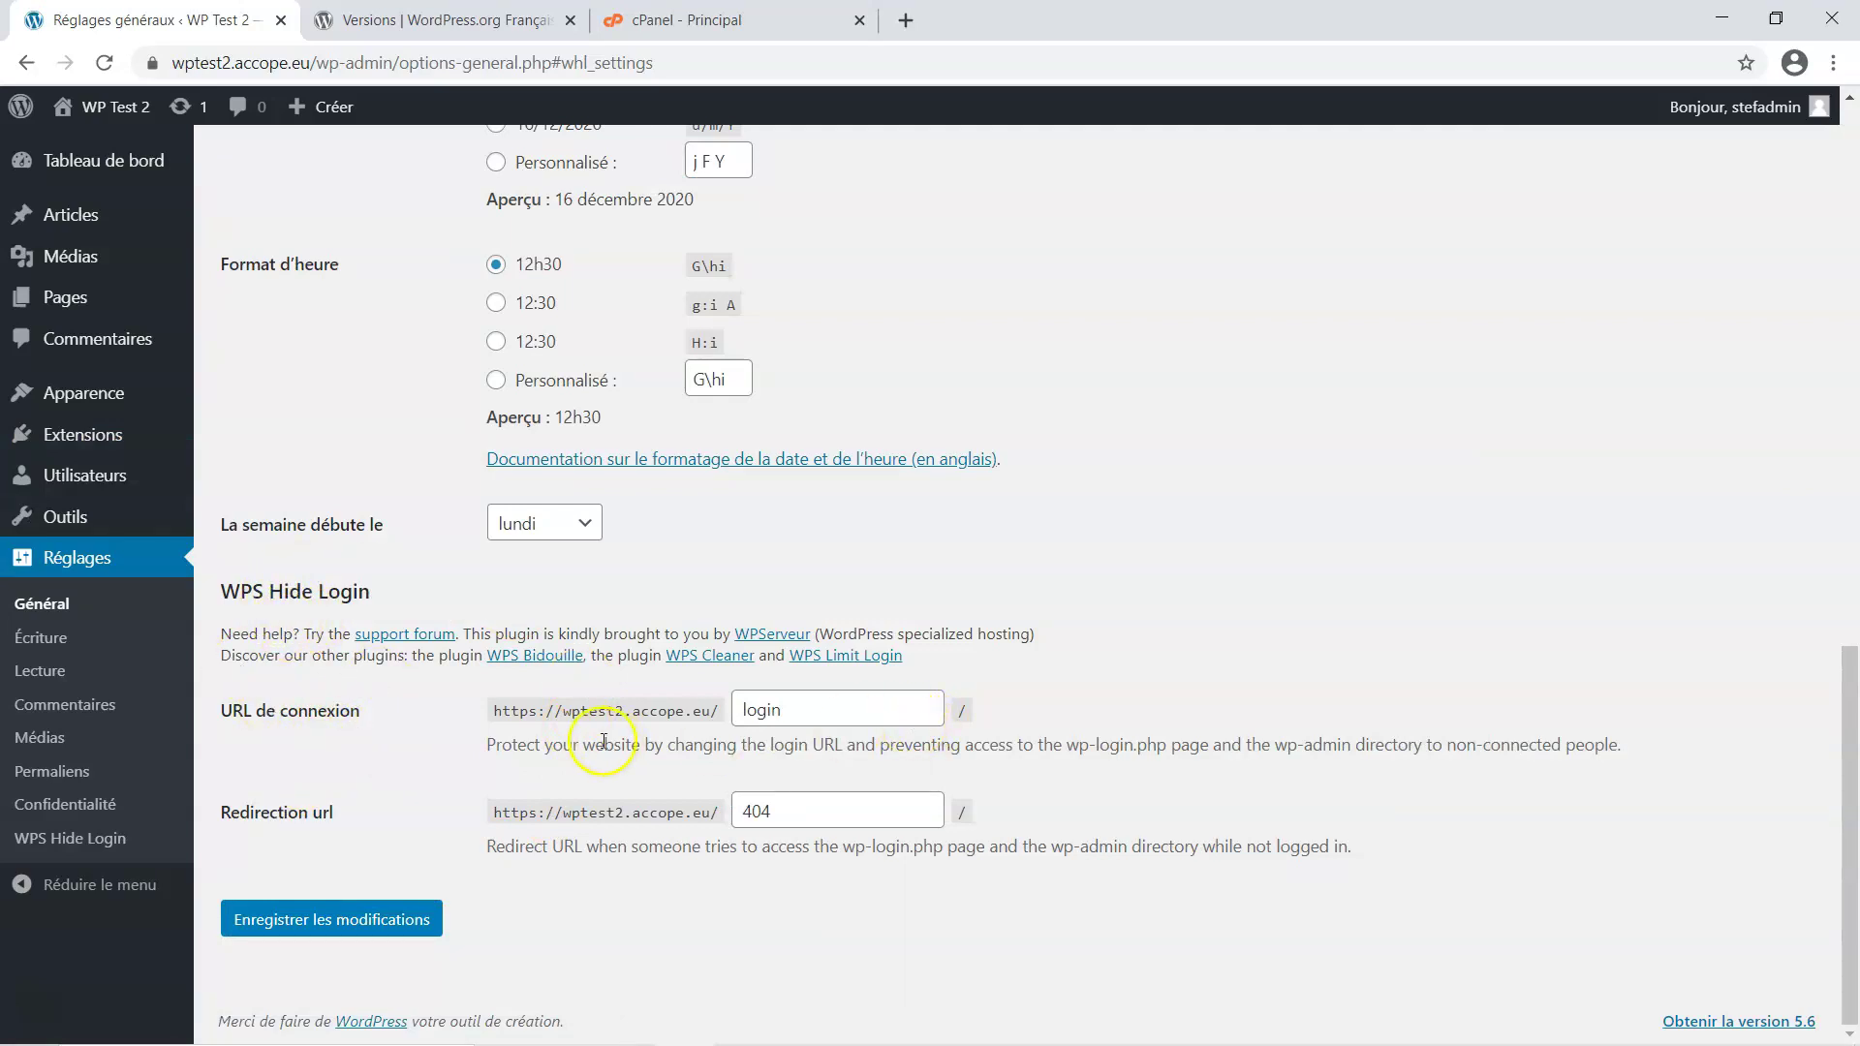
pyautogui.click(813, 708)
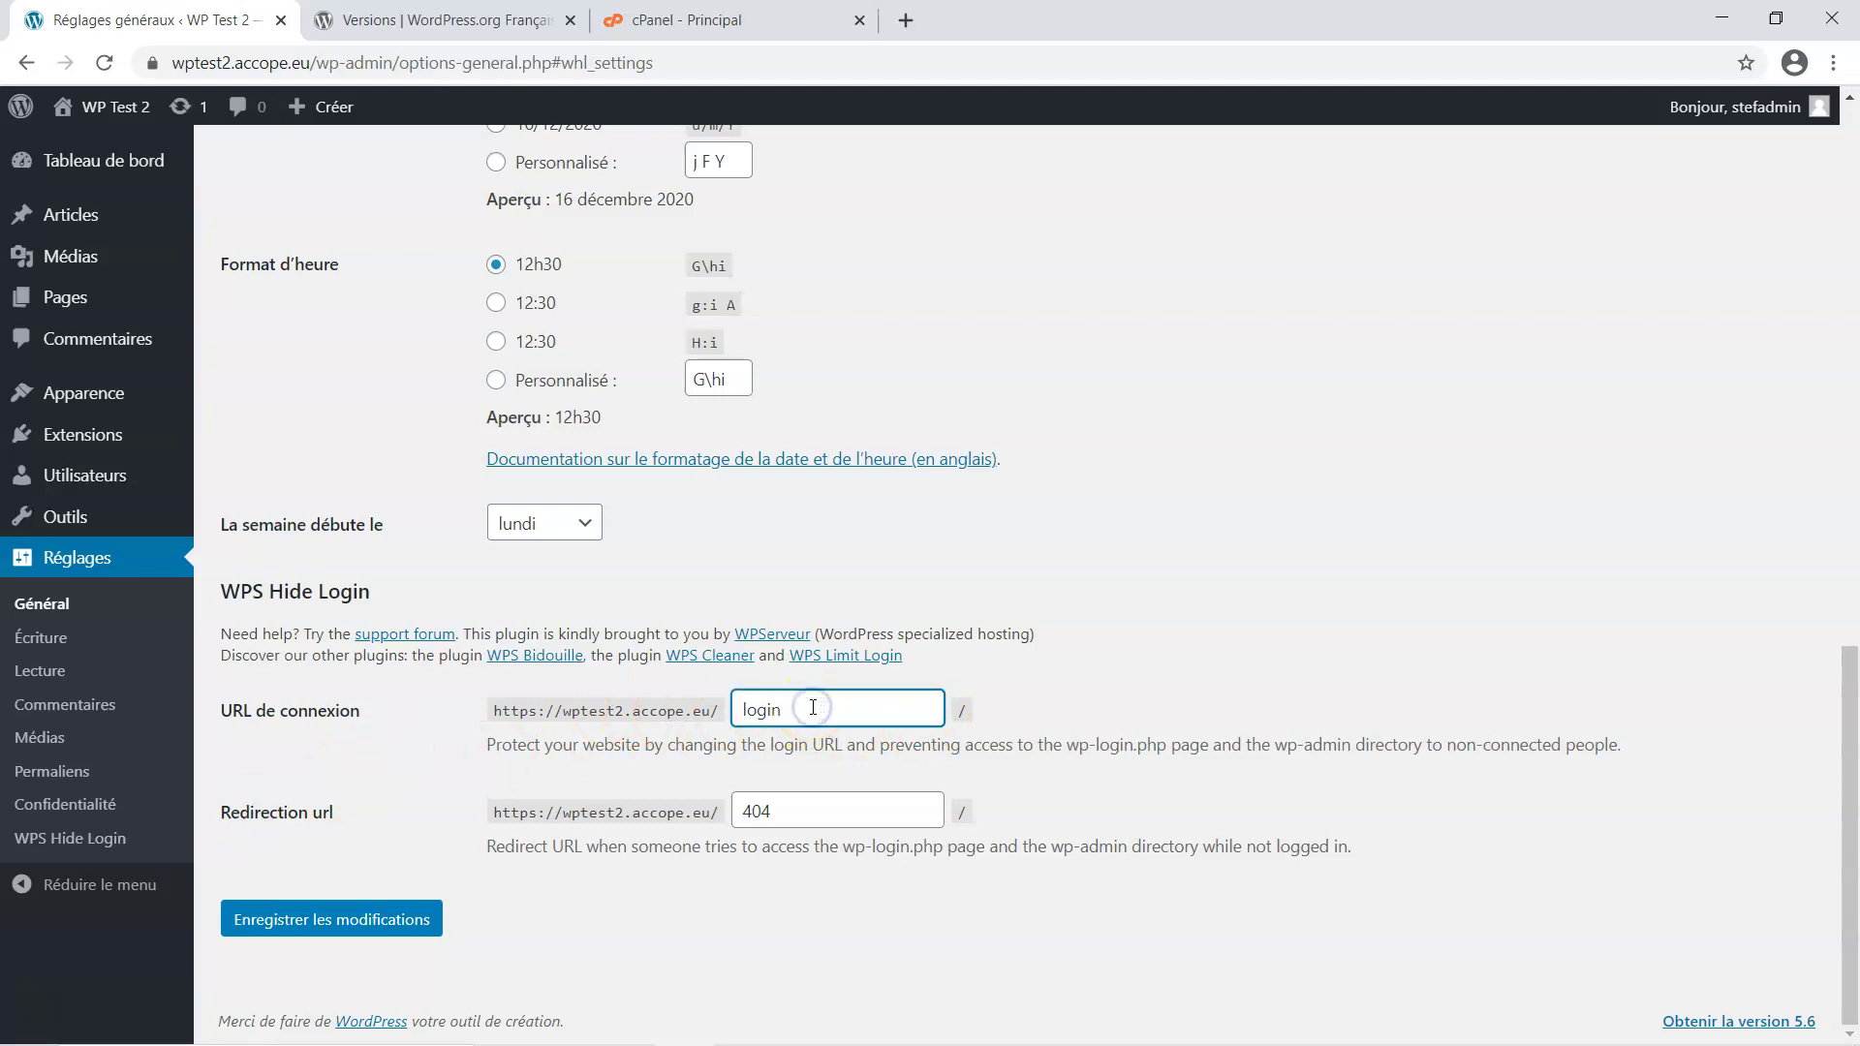
pyautogui.click(814, 710)
pyautogui.press('BackSpace')
pyautogui.press('BackSpace')
pyautogui.press('BackSpace')
pyautogui.press('BackSpace')
pyautogui.write('wpt2c')
pyautogui.click(822, 814)
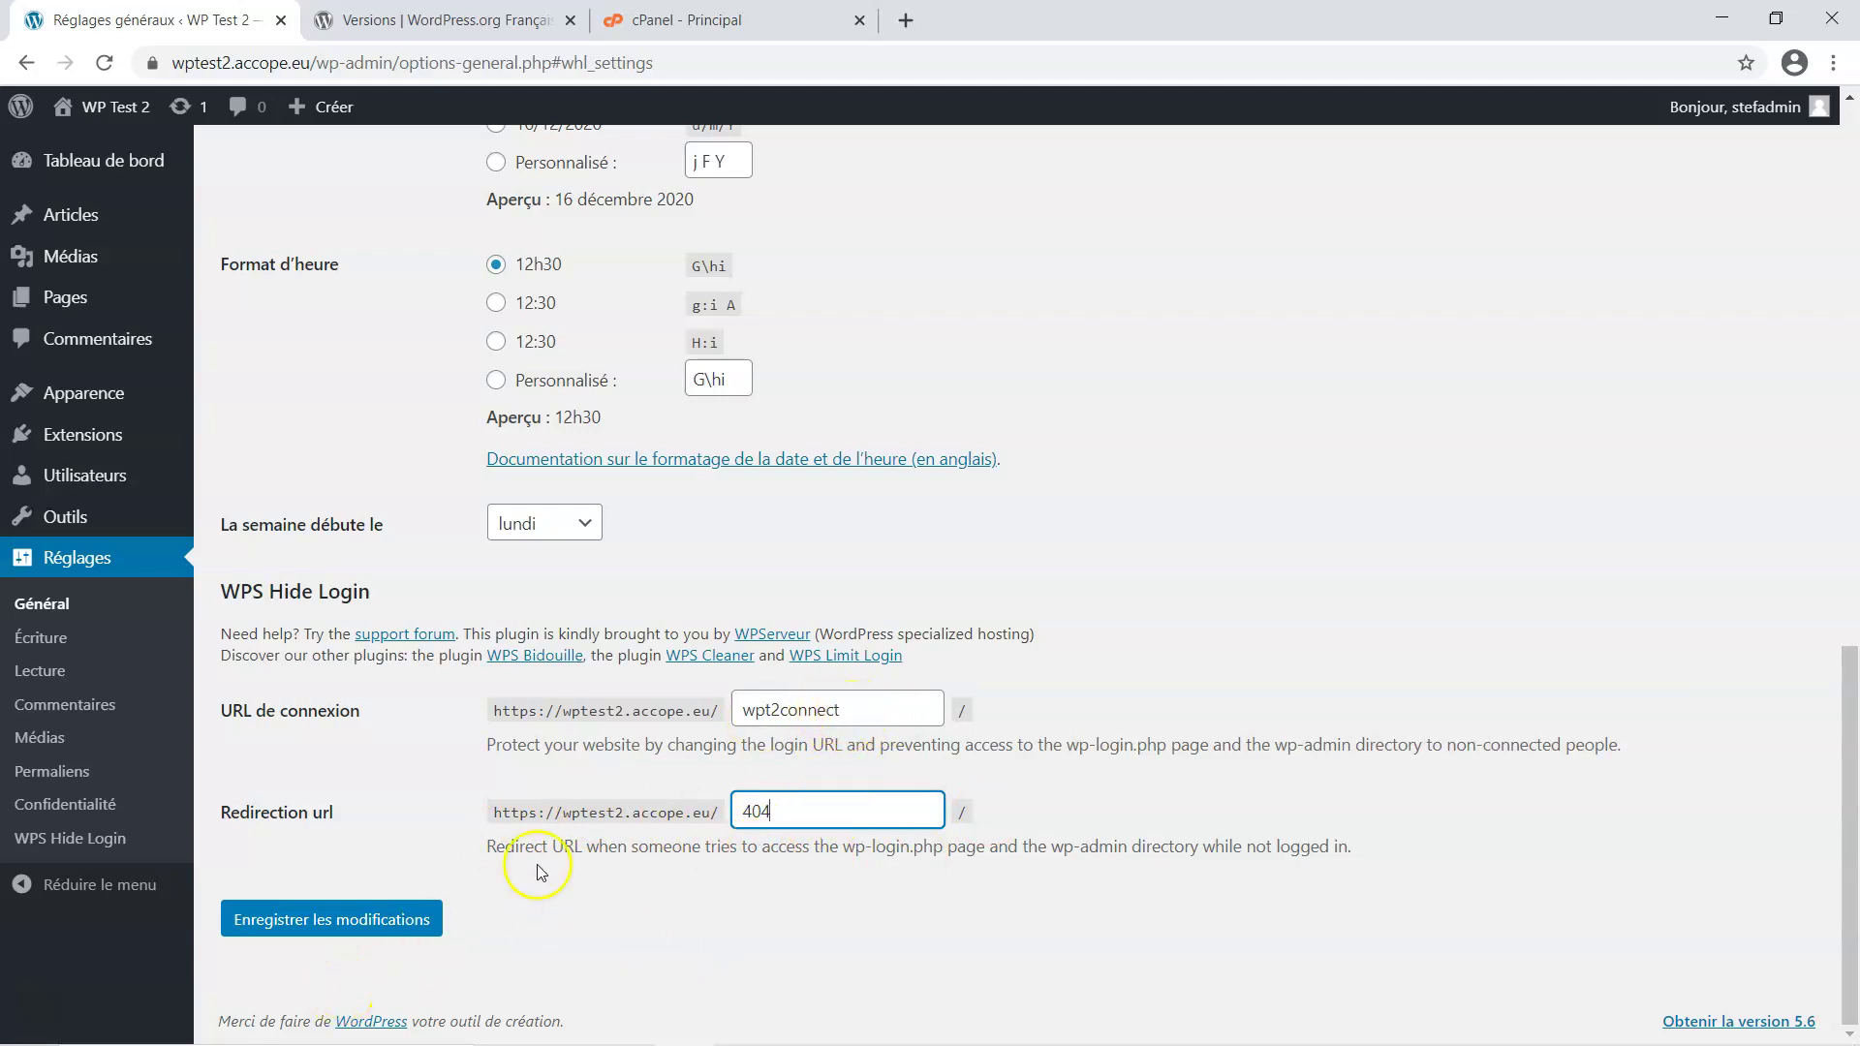
pyautogui.click(368, 925)
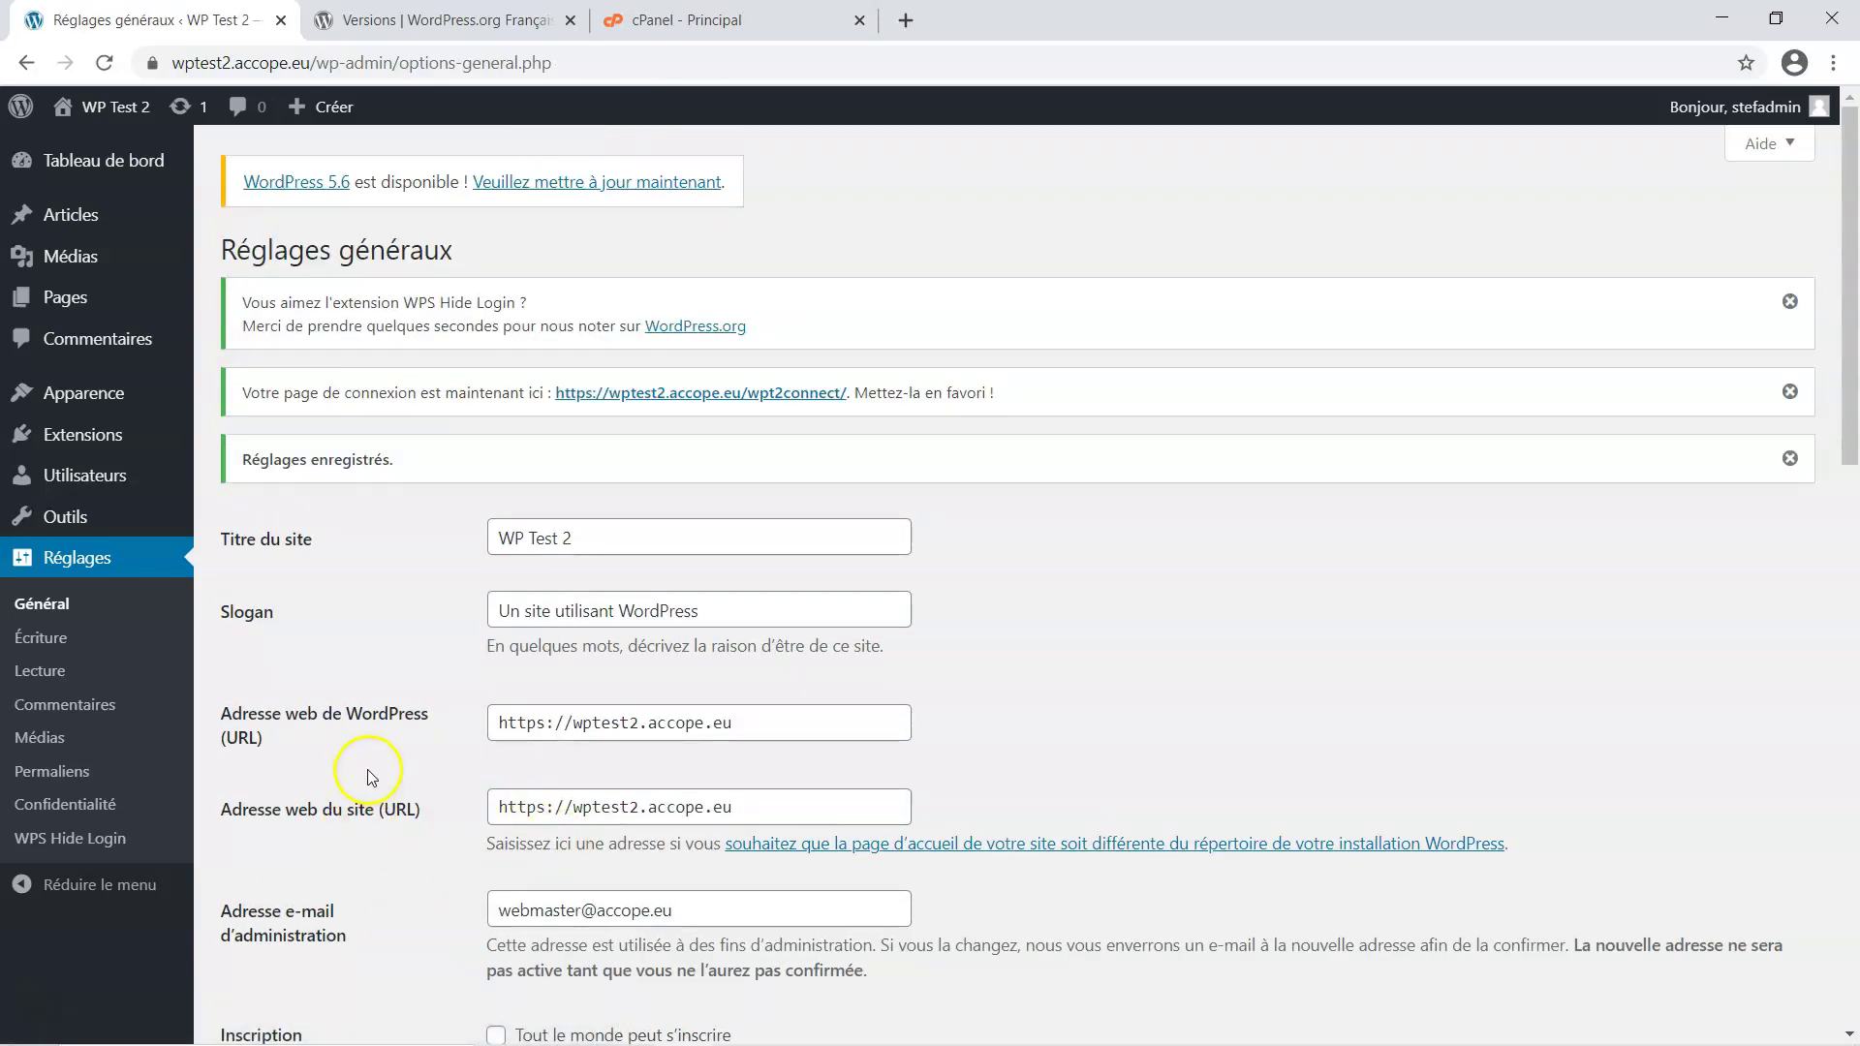
pyautogui.scroll(-4, 366, 769)
# Return to WPS Hide Login settings to verify login URL wpt2connect and copy the site address
pyautogui.click(104, 841)
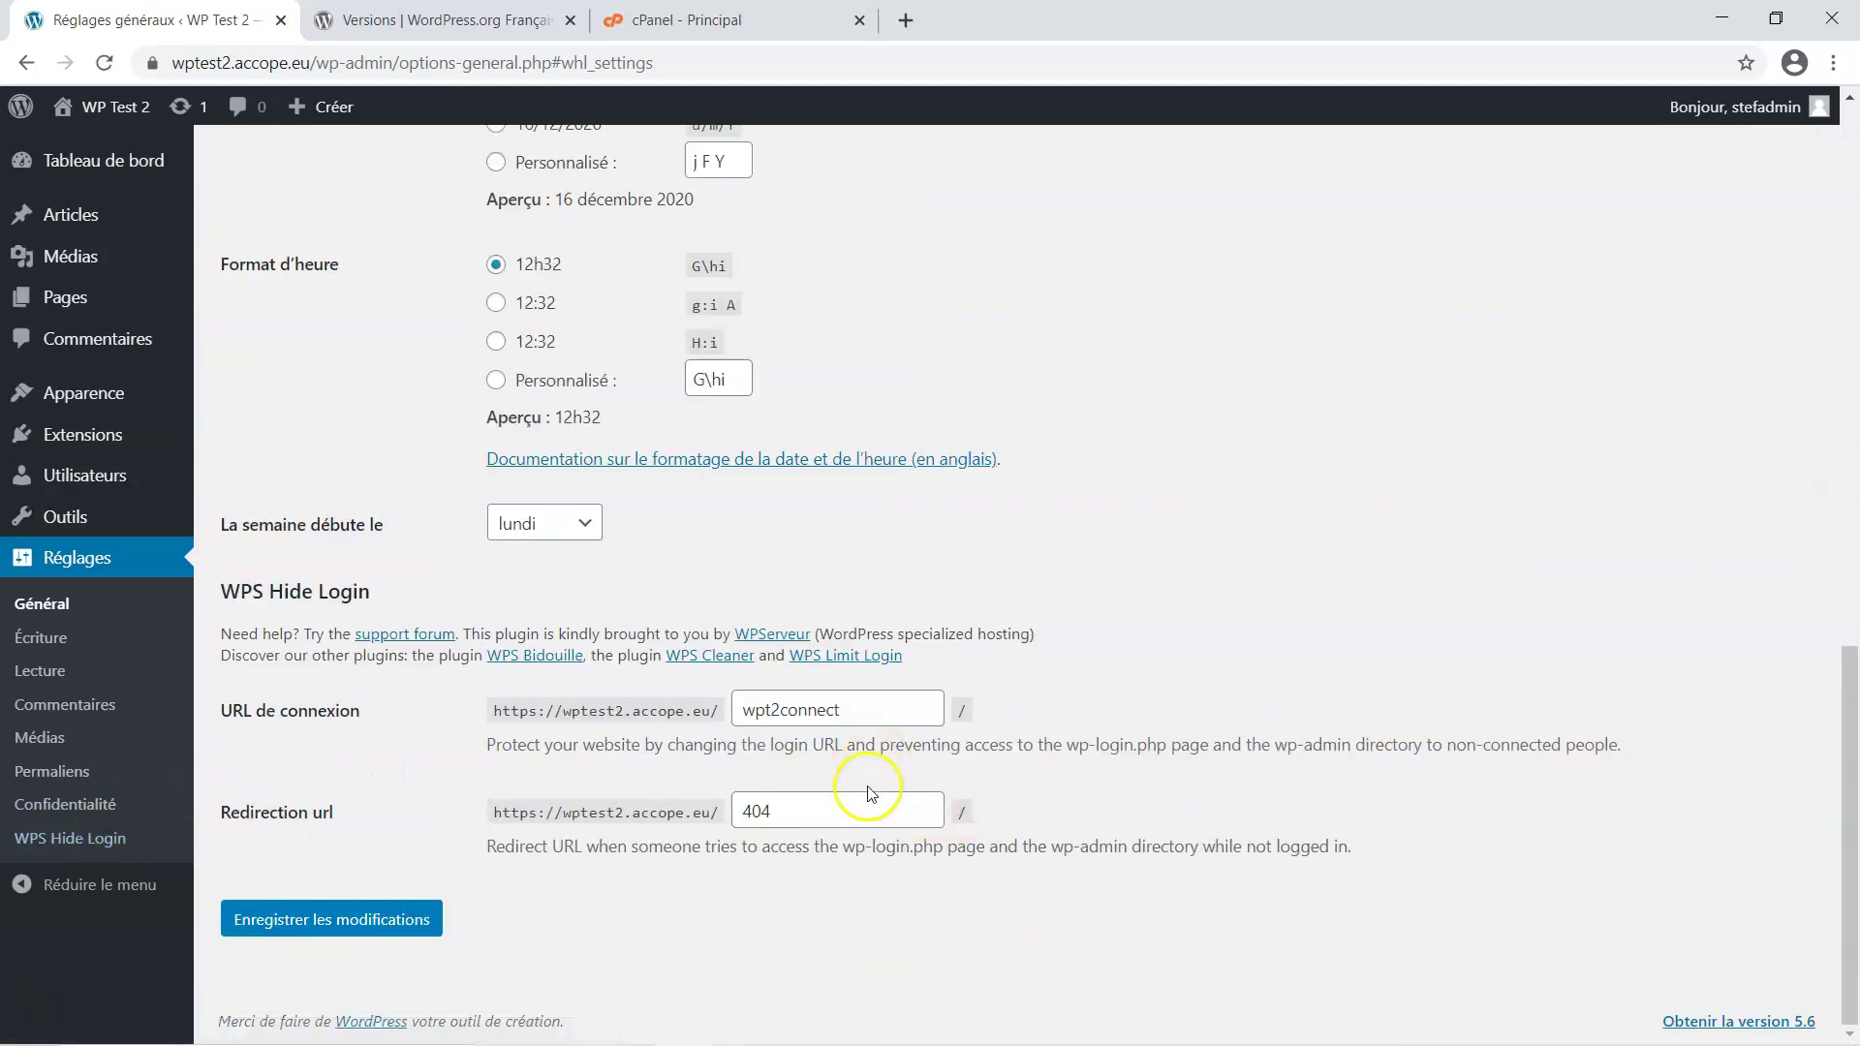
pyautogui.click(874, 700)
pyautogui.moveTo(717, 714); pyautogui.dragTo(491, 725)
pyautogui.hotkey('ctrl', 'c')
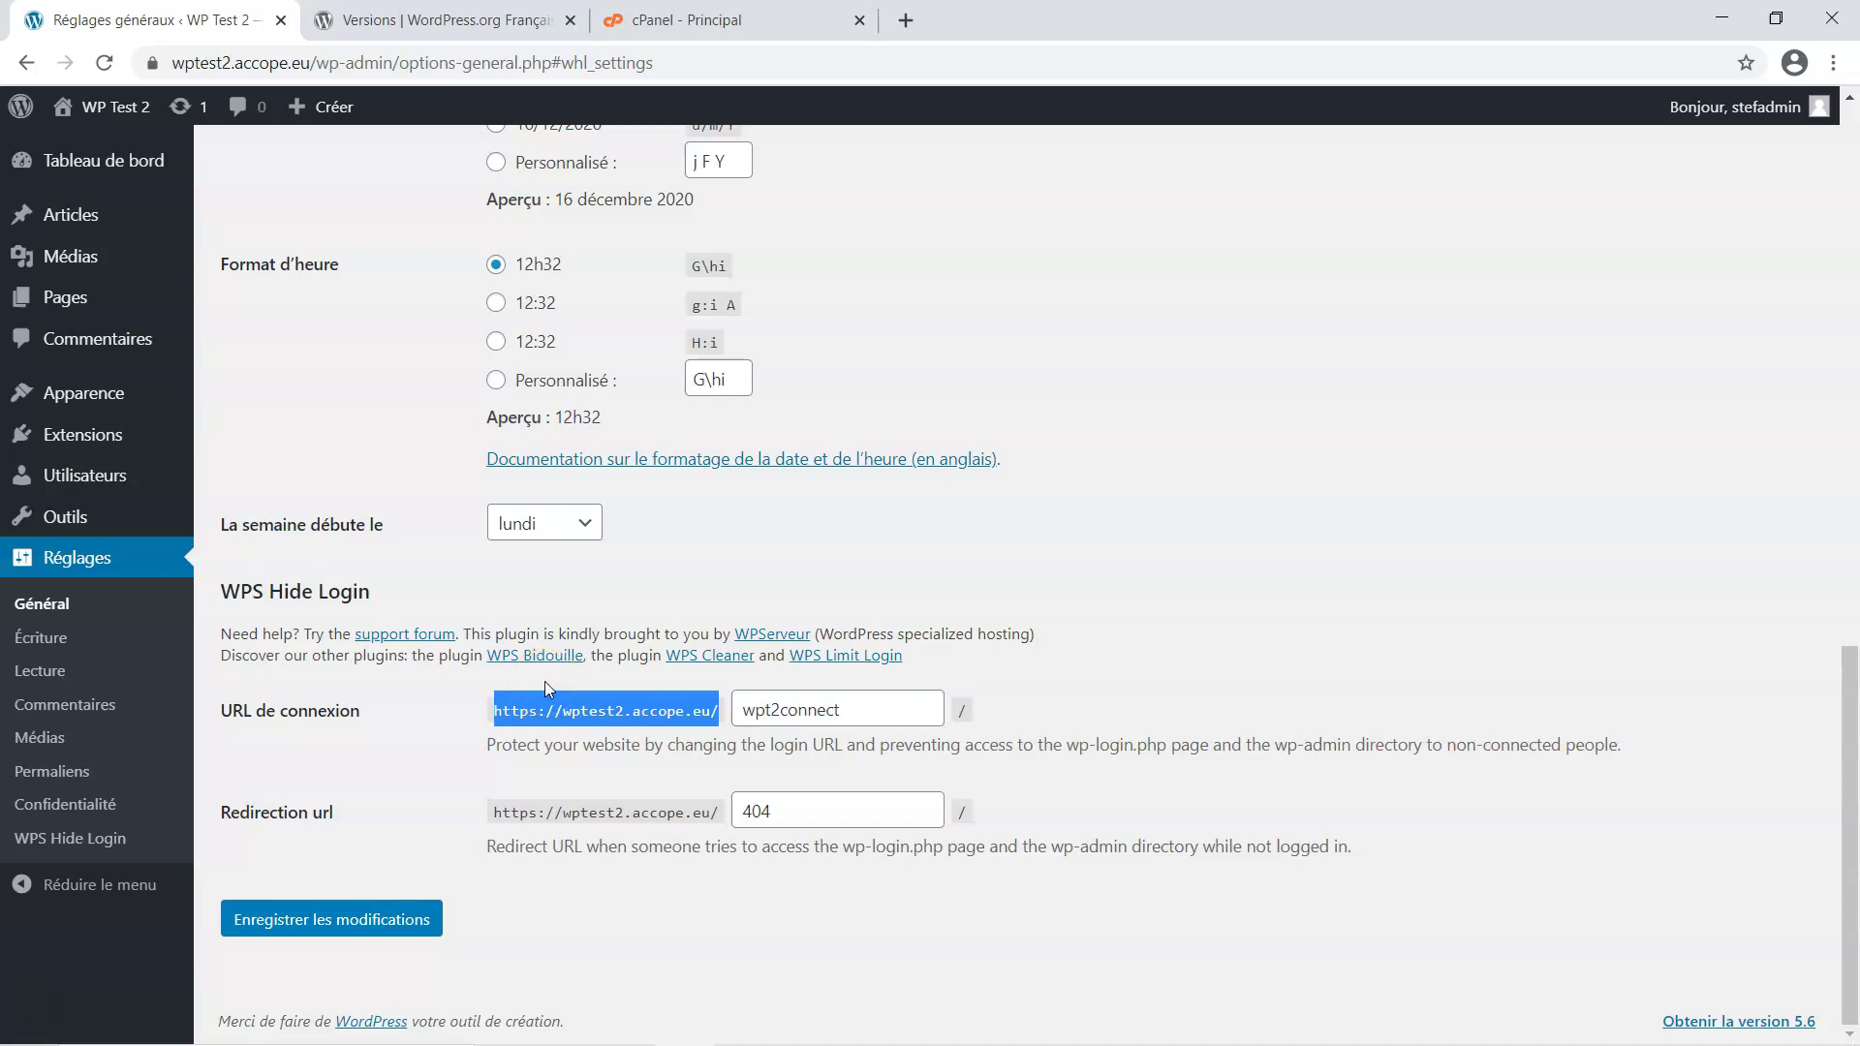
pyautogui.click(1834, 62)
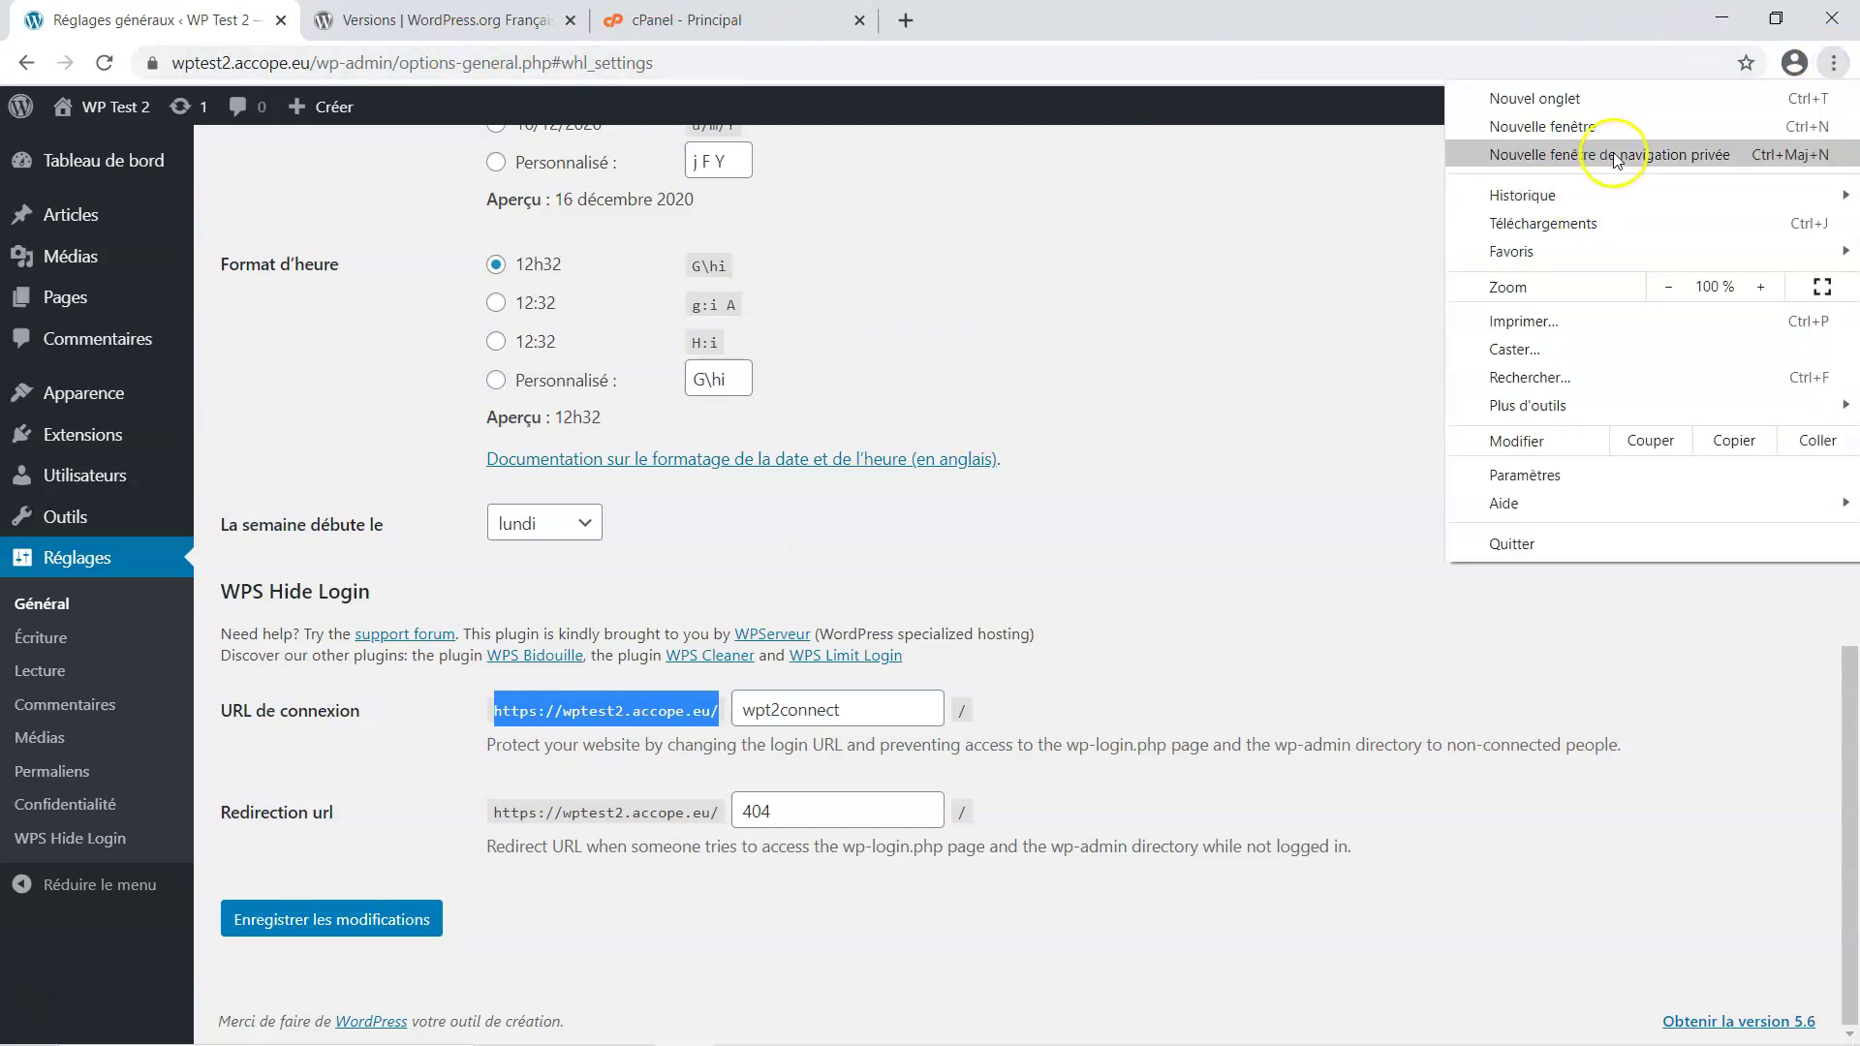
# In a new private window, request the site's wp-login.php and confirm it returns Page introuvable
pyautogui.click(1612, 154)
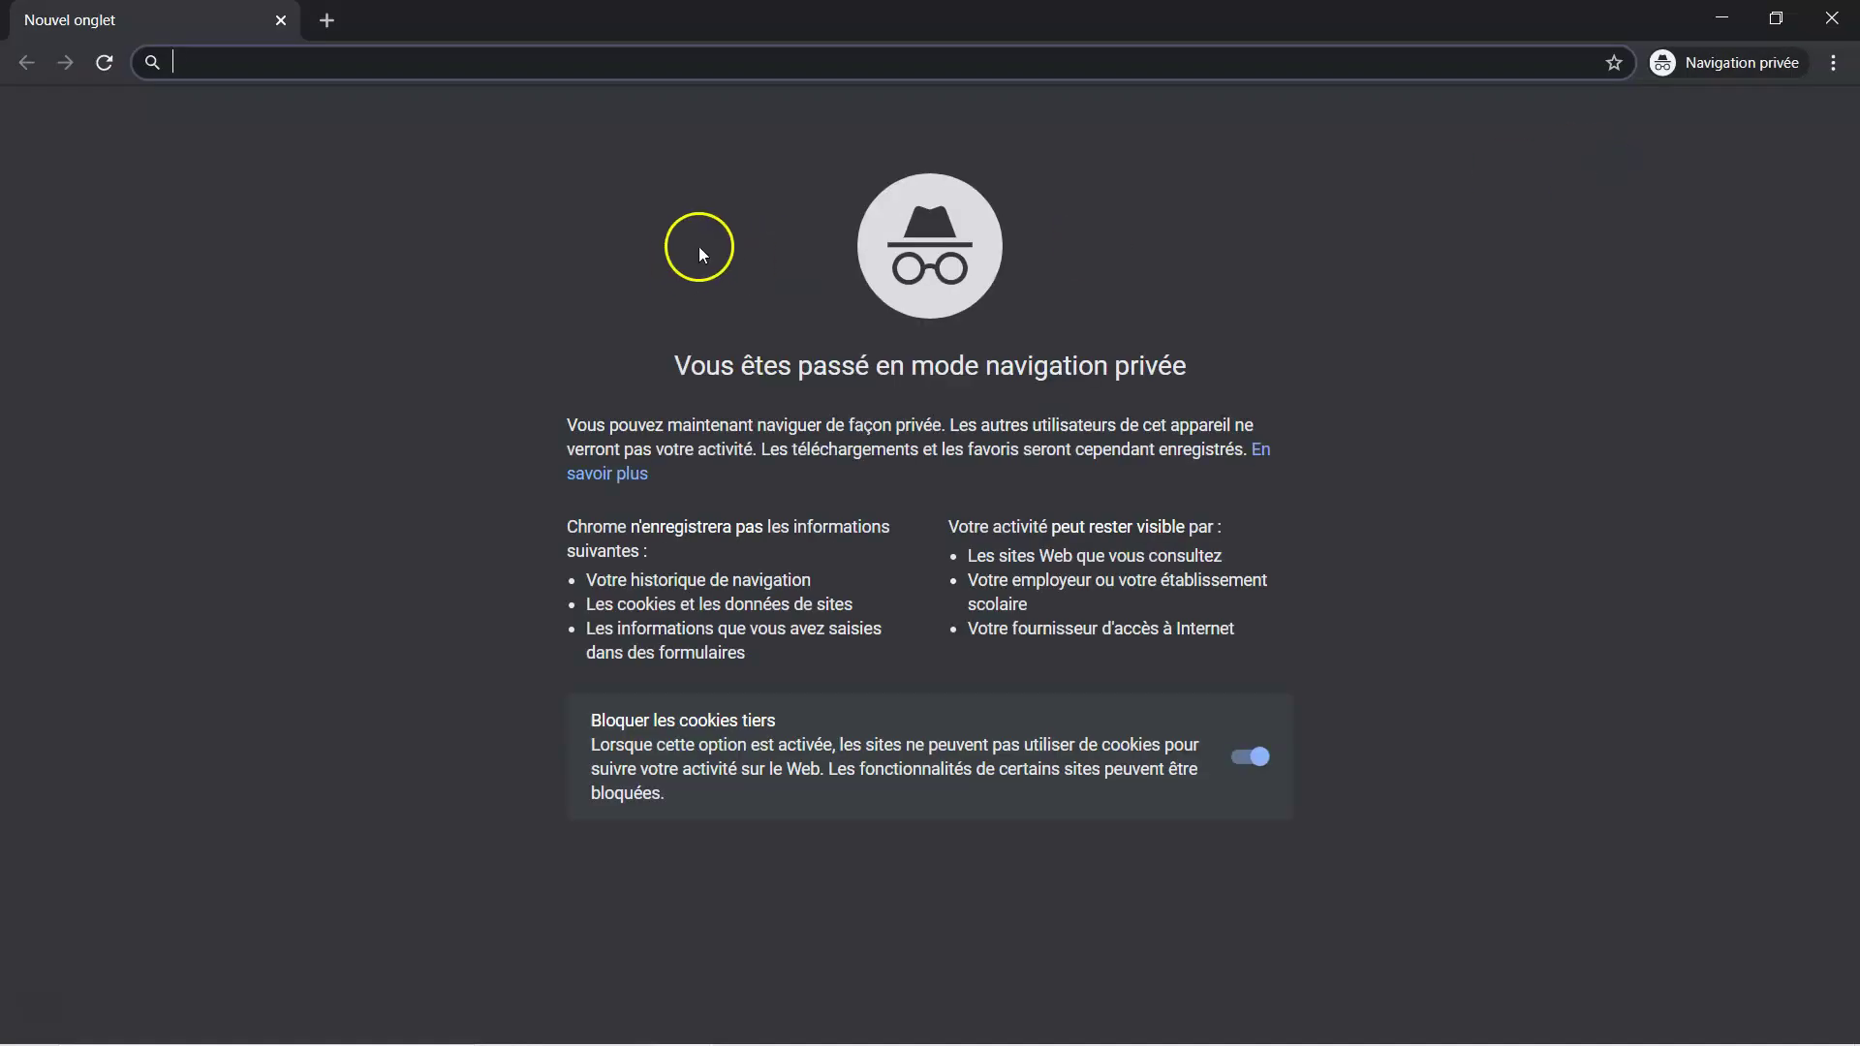
pyautogui.hotkey('ctrl', 'v')
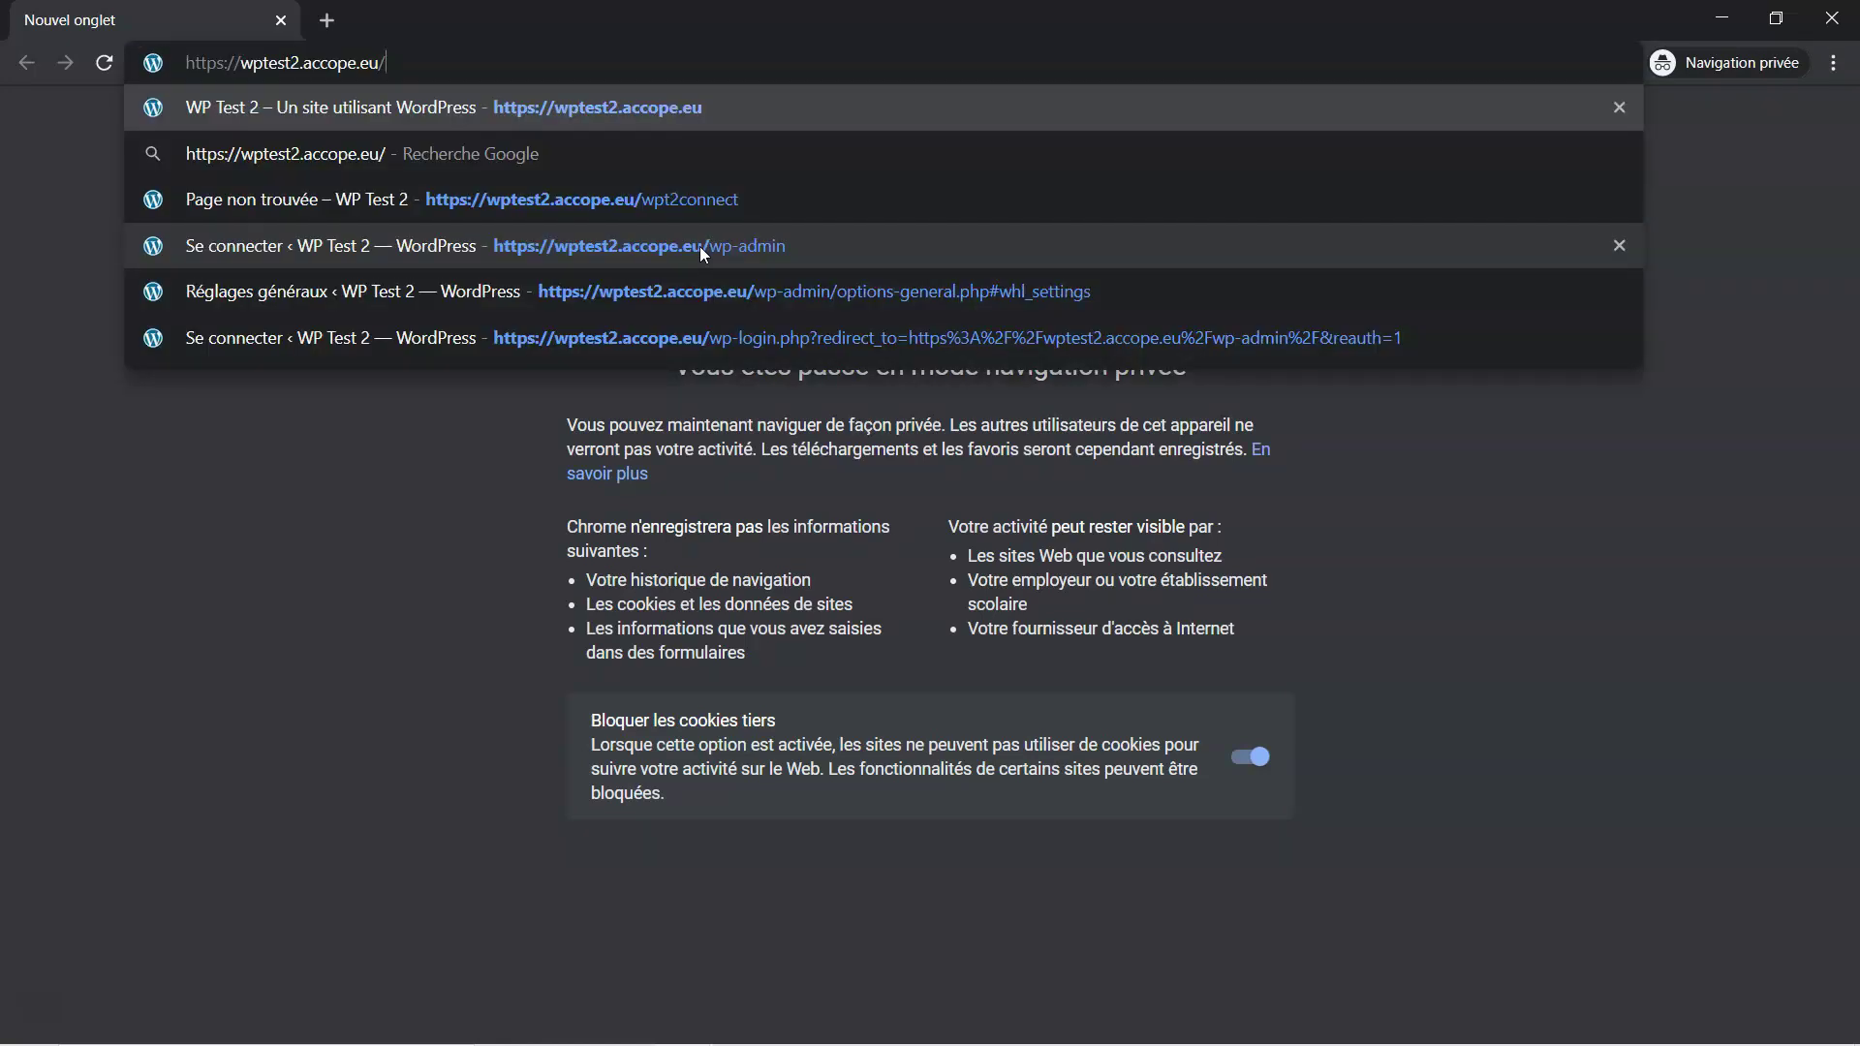
pyautogui.write('x')
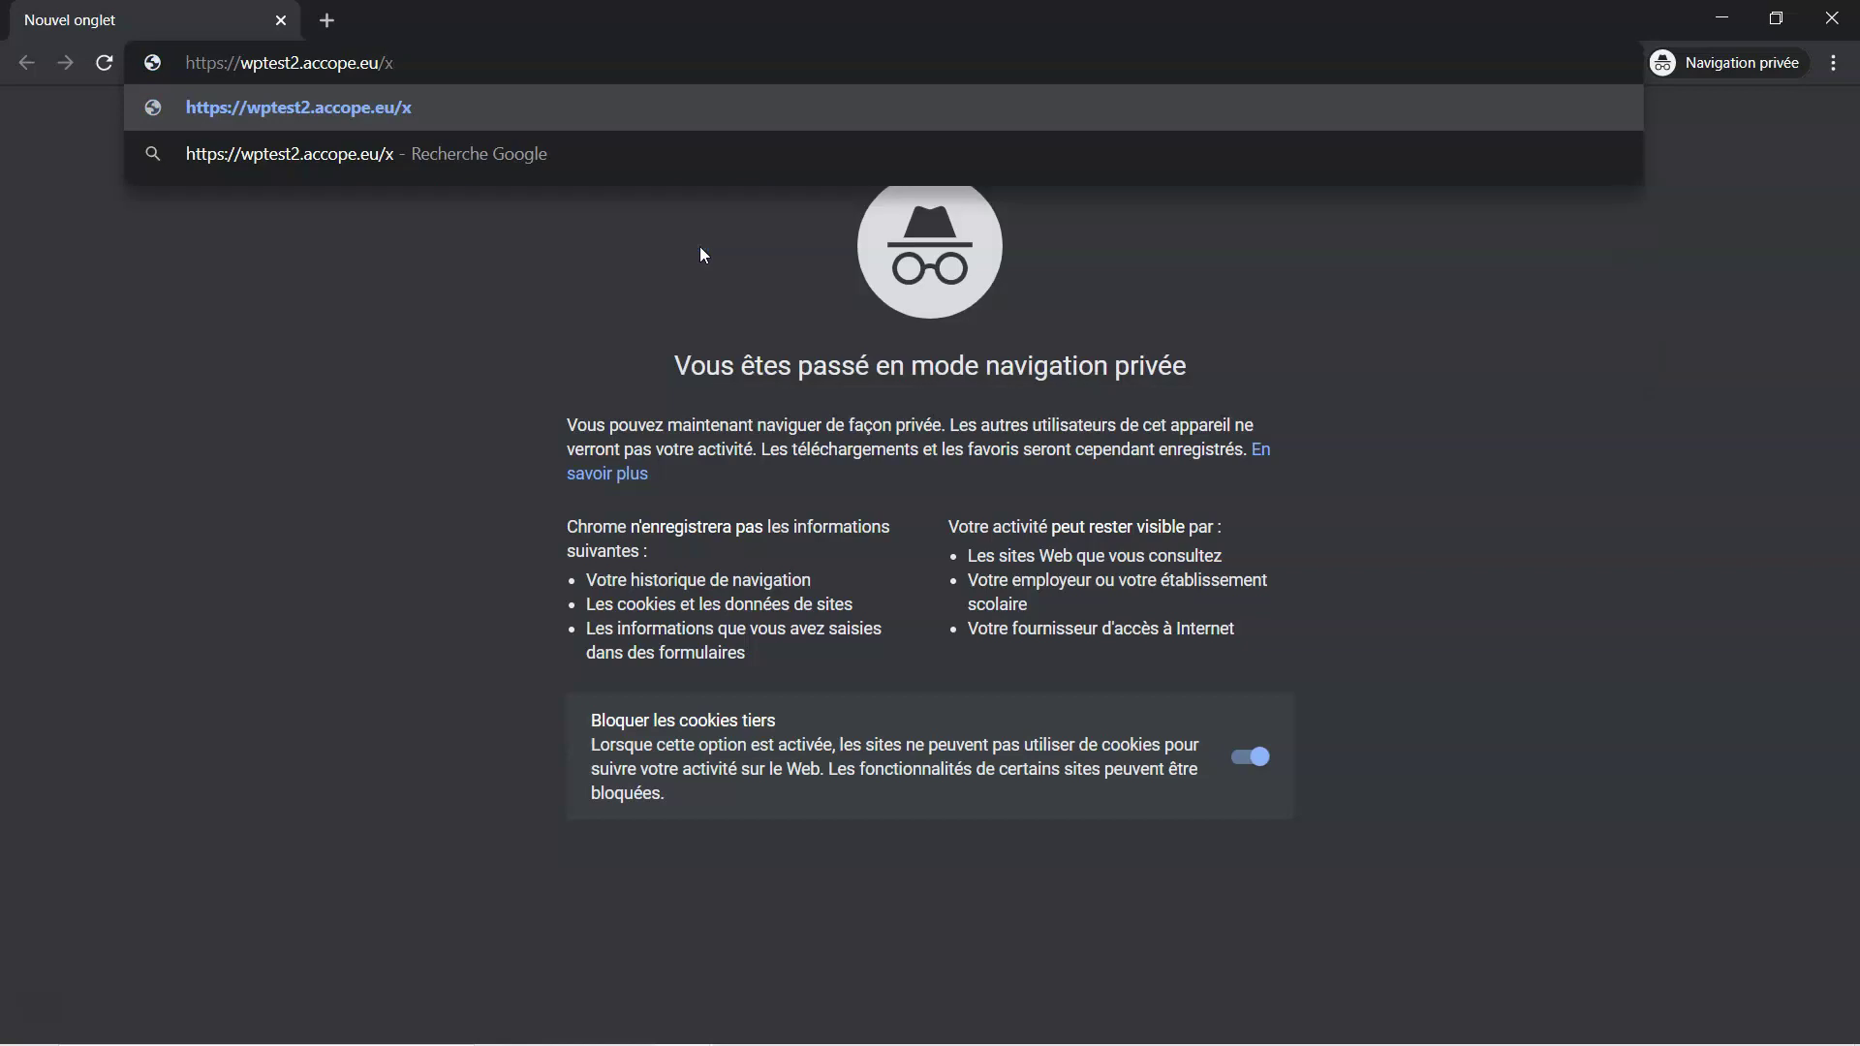
pyautogui.press('BackSpace')
pyautogui.write('wp')
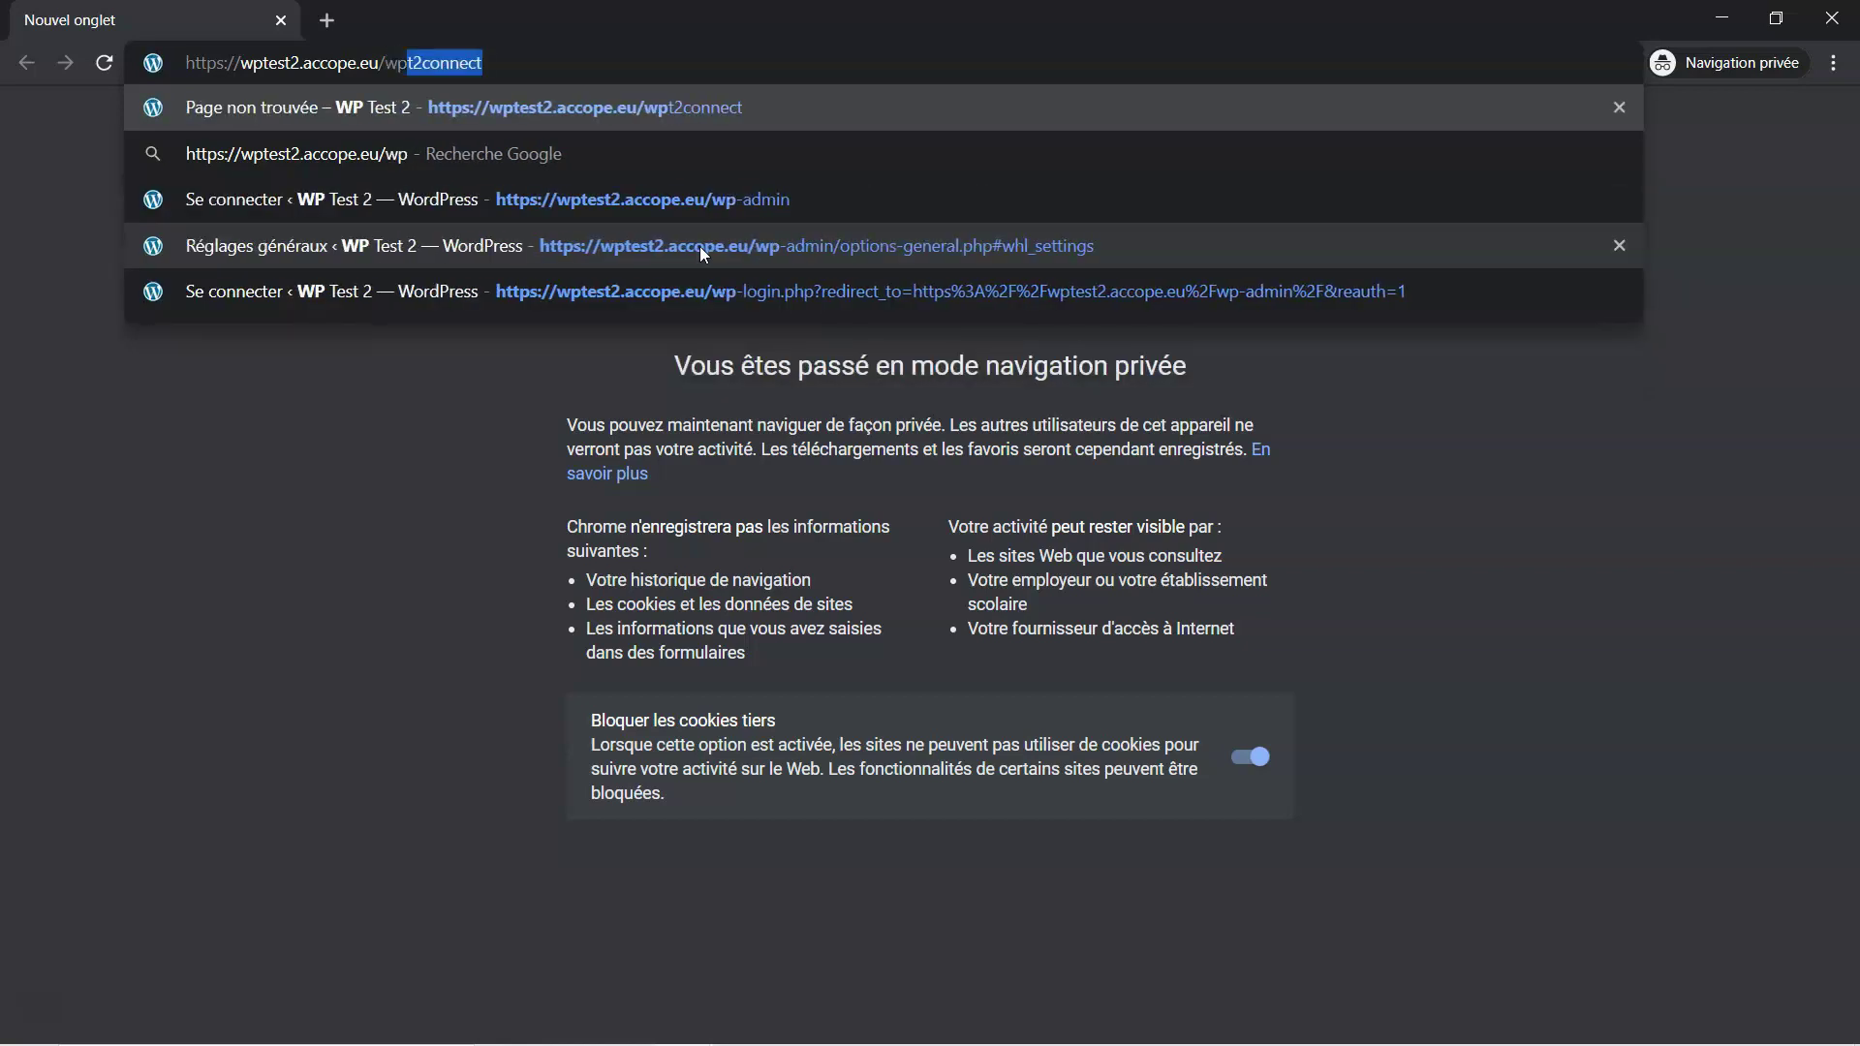
pyautogui.write('-')
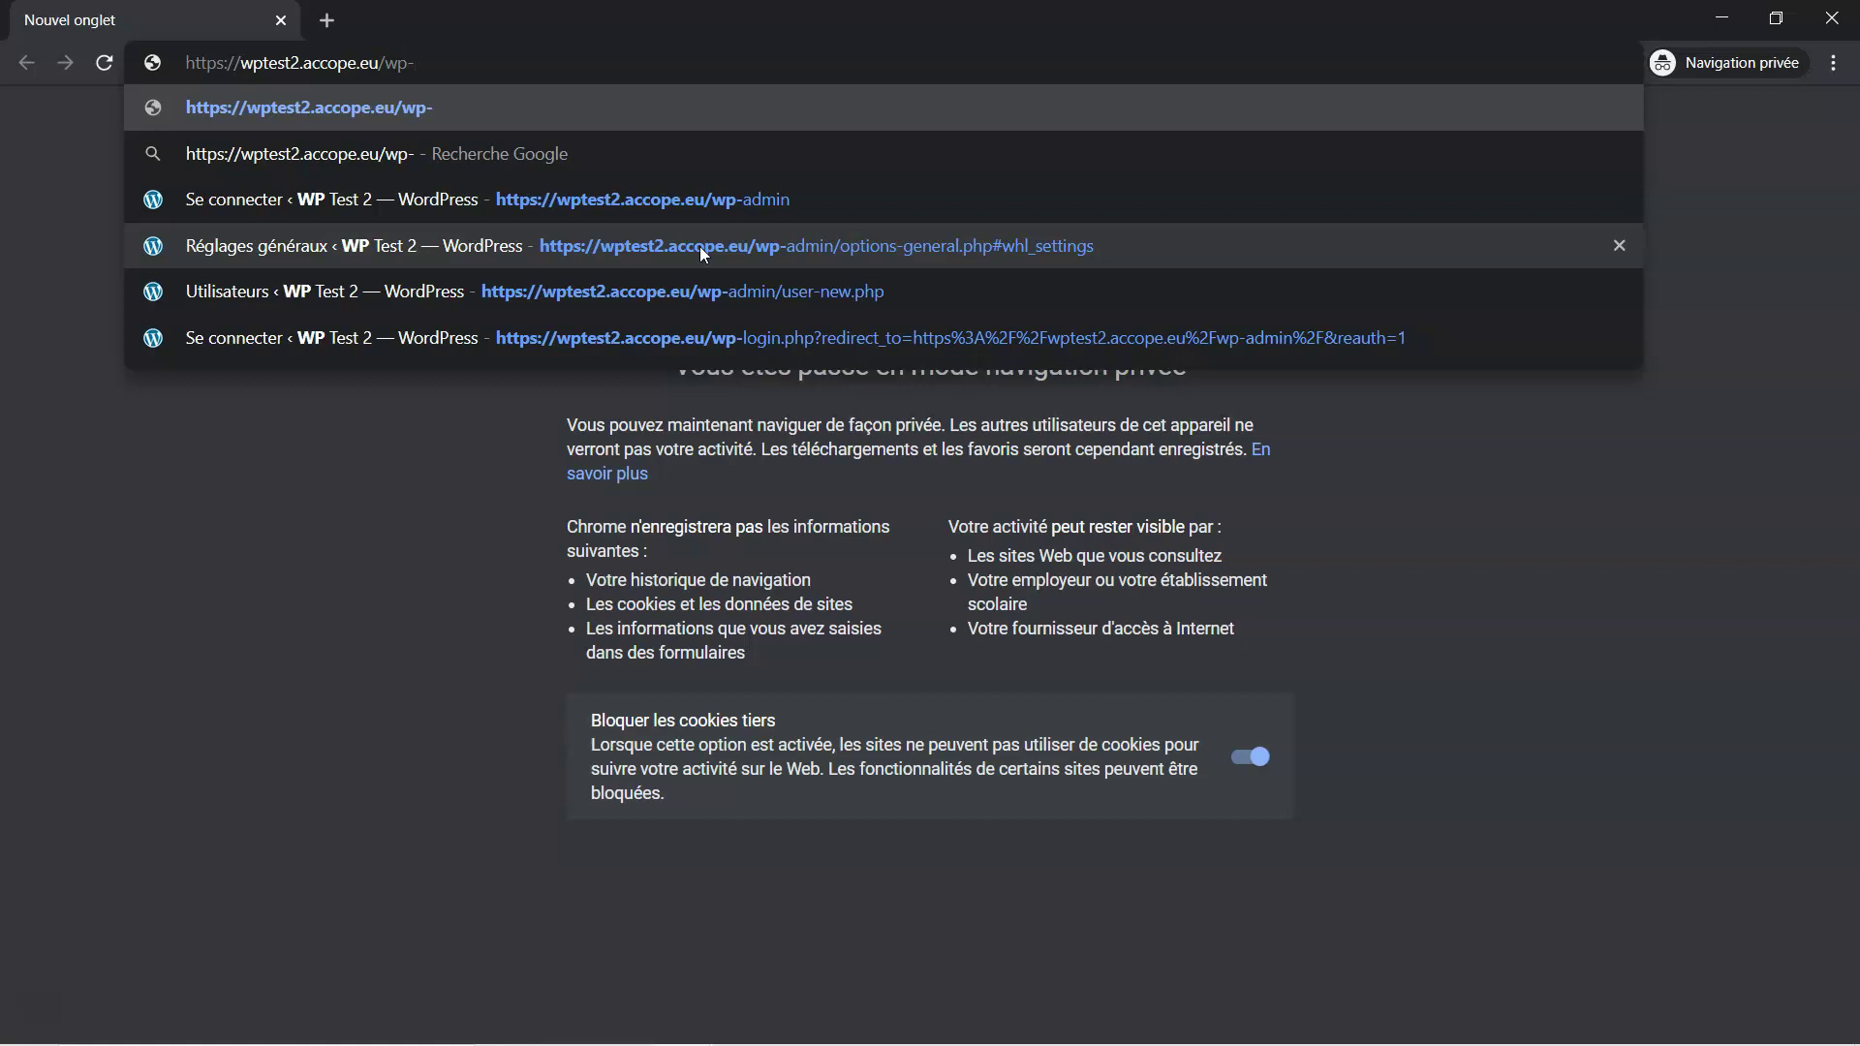
pyautogui.write('login.p')
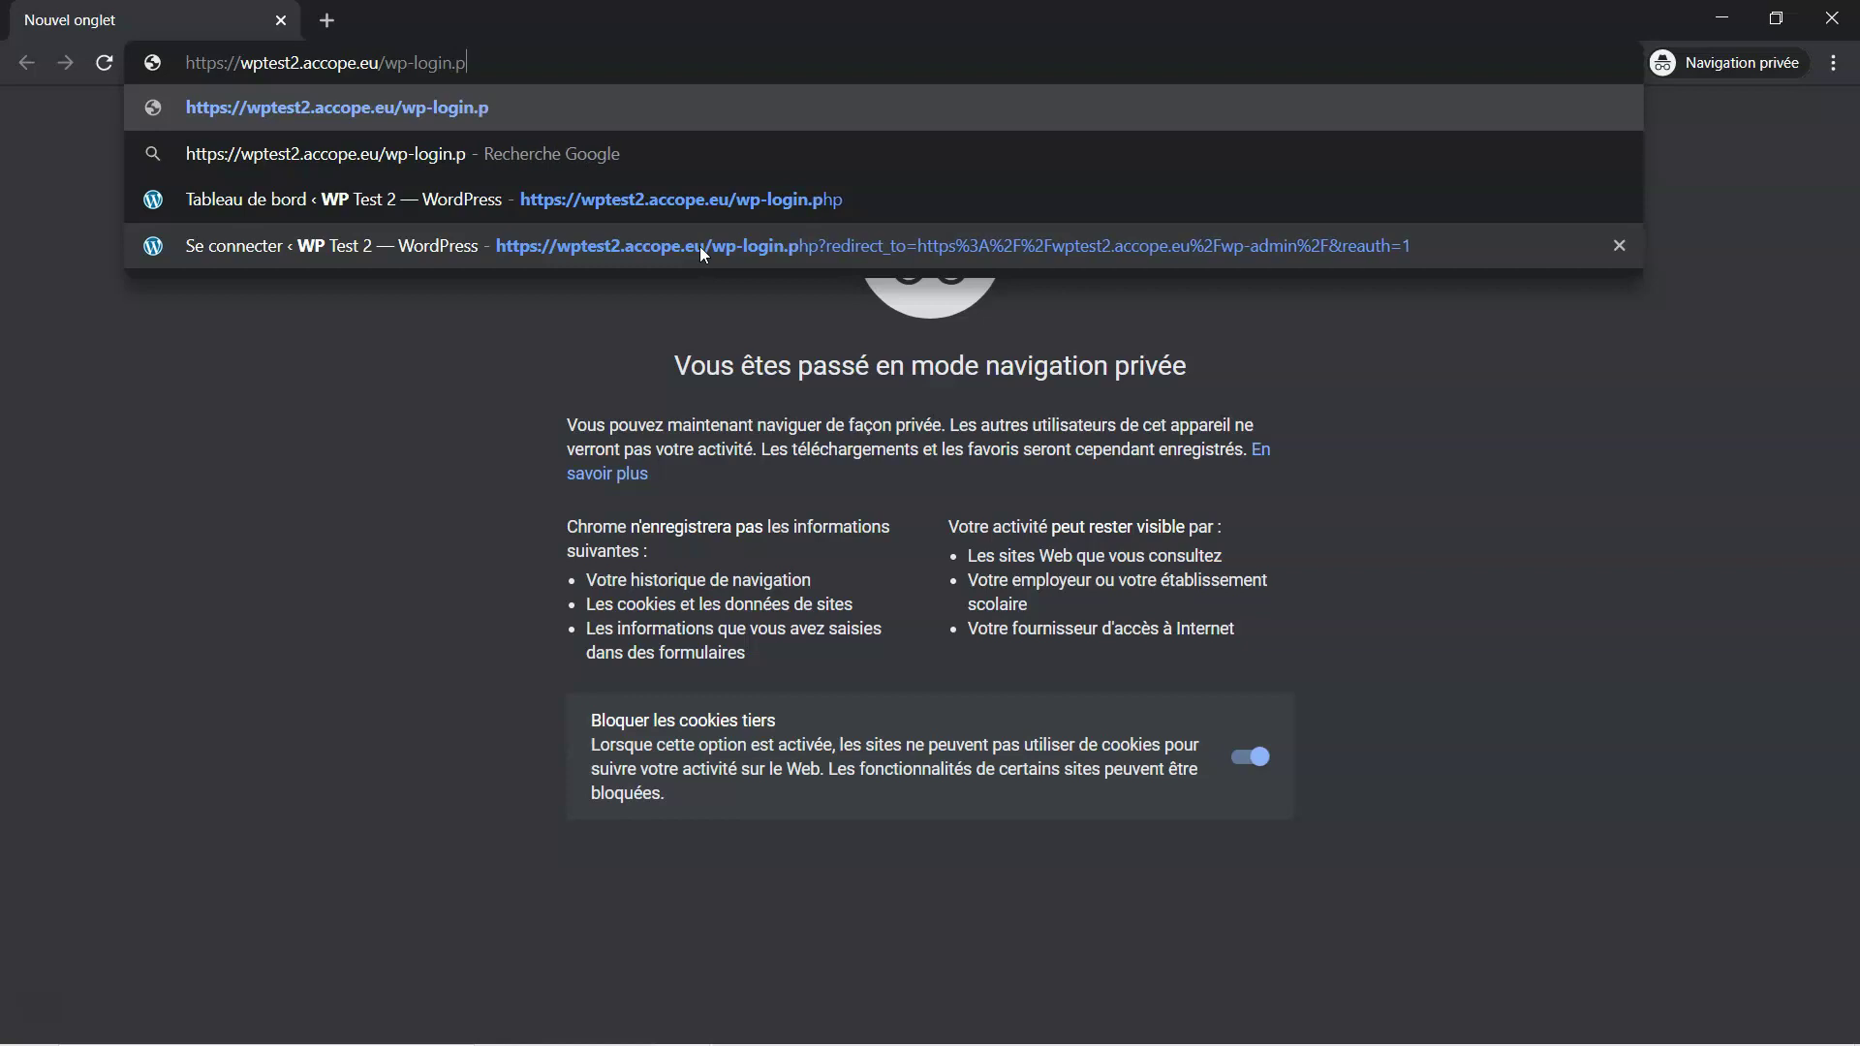
pyautogui.write('hp')
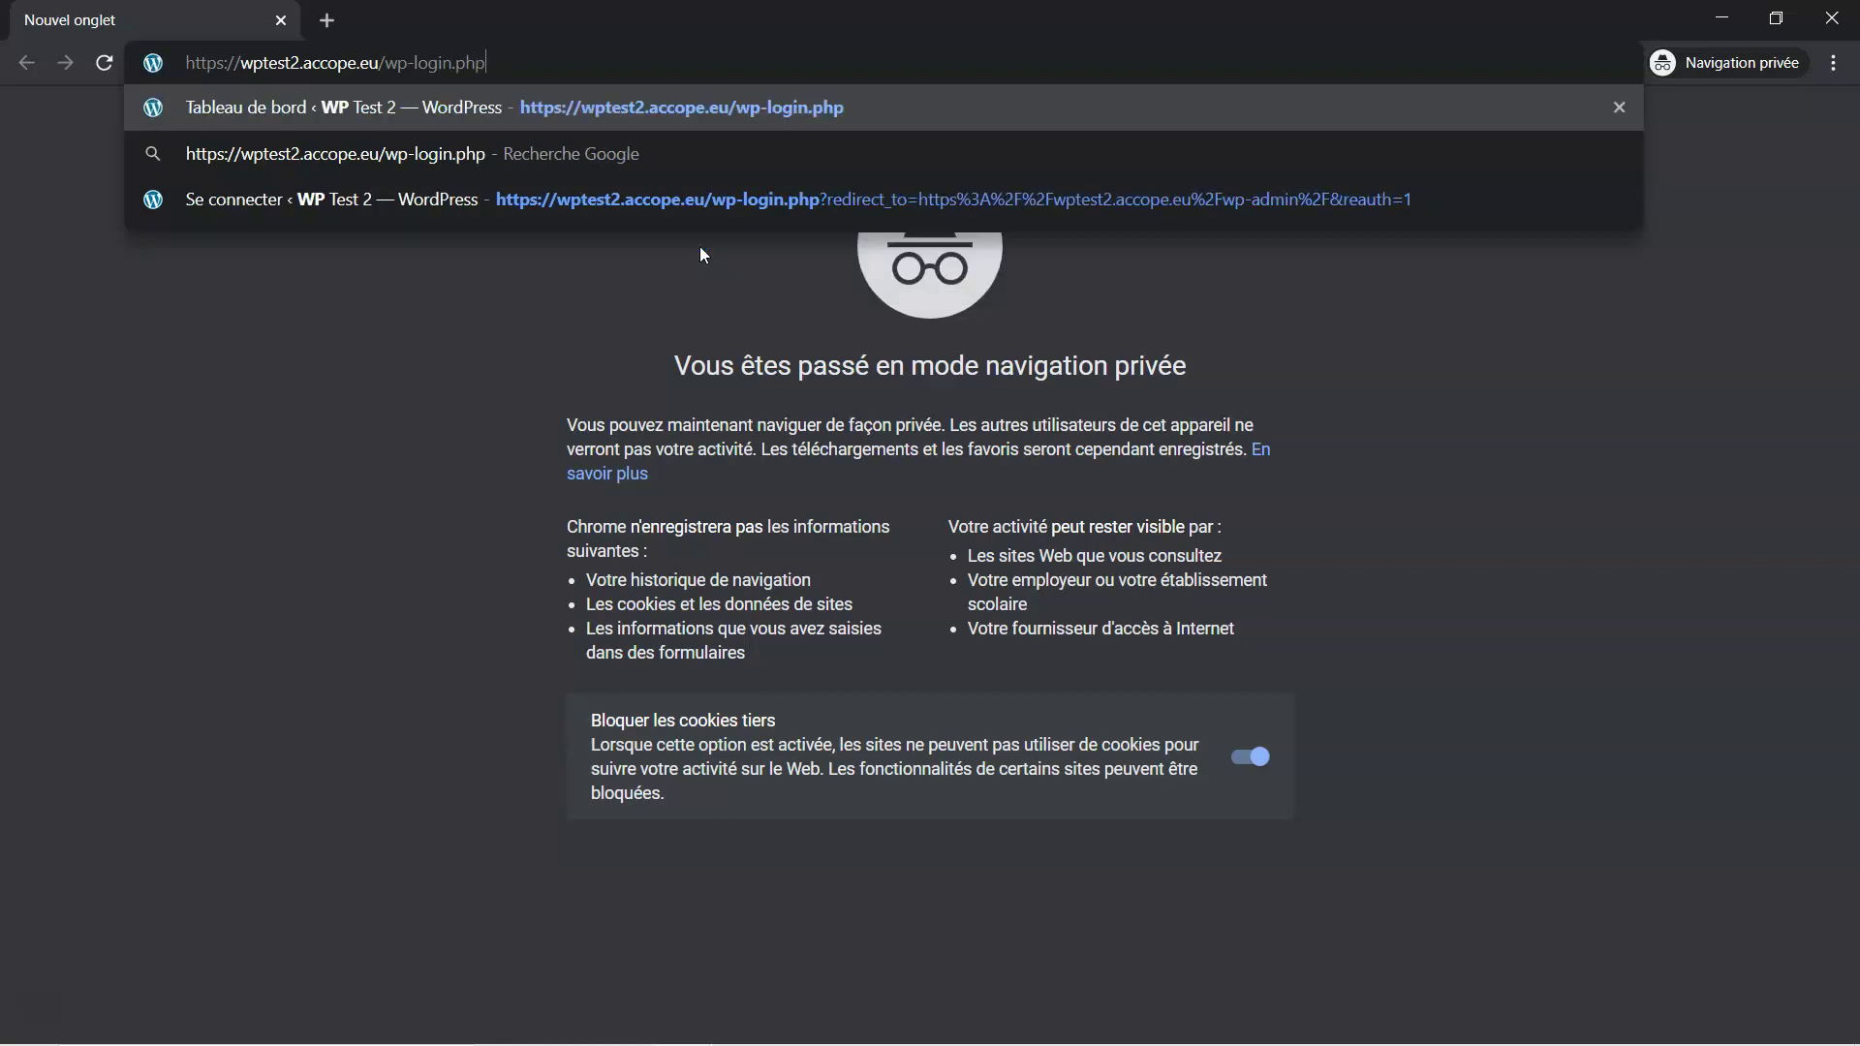
pyautogui.press('Return')
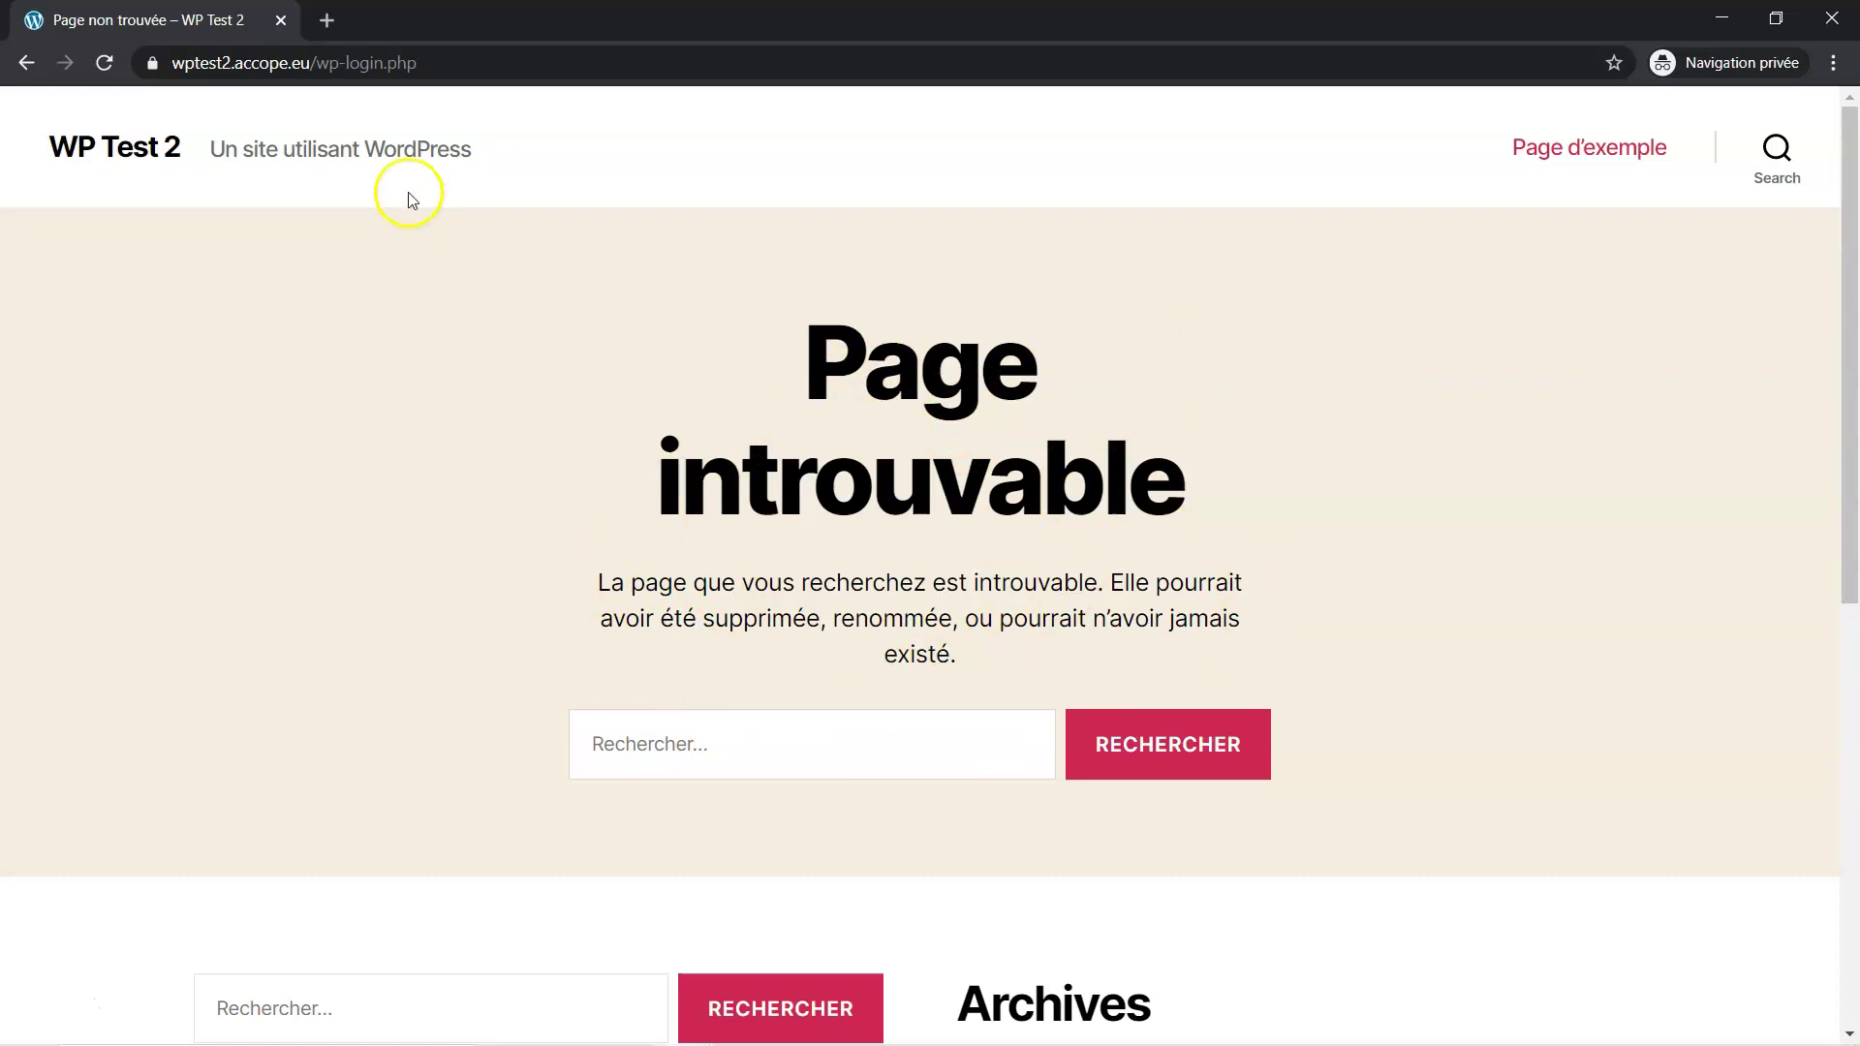
pyautogui.click(467, 63)
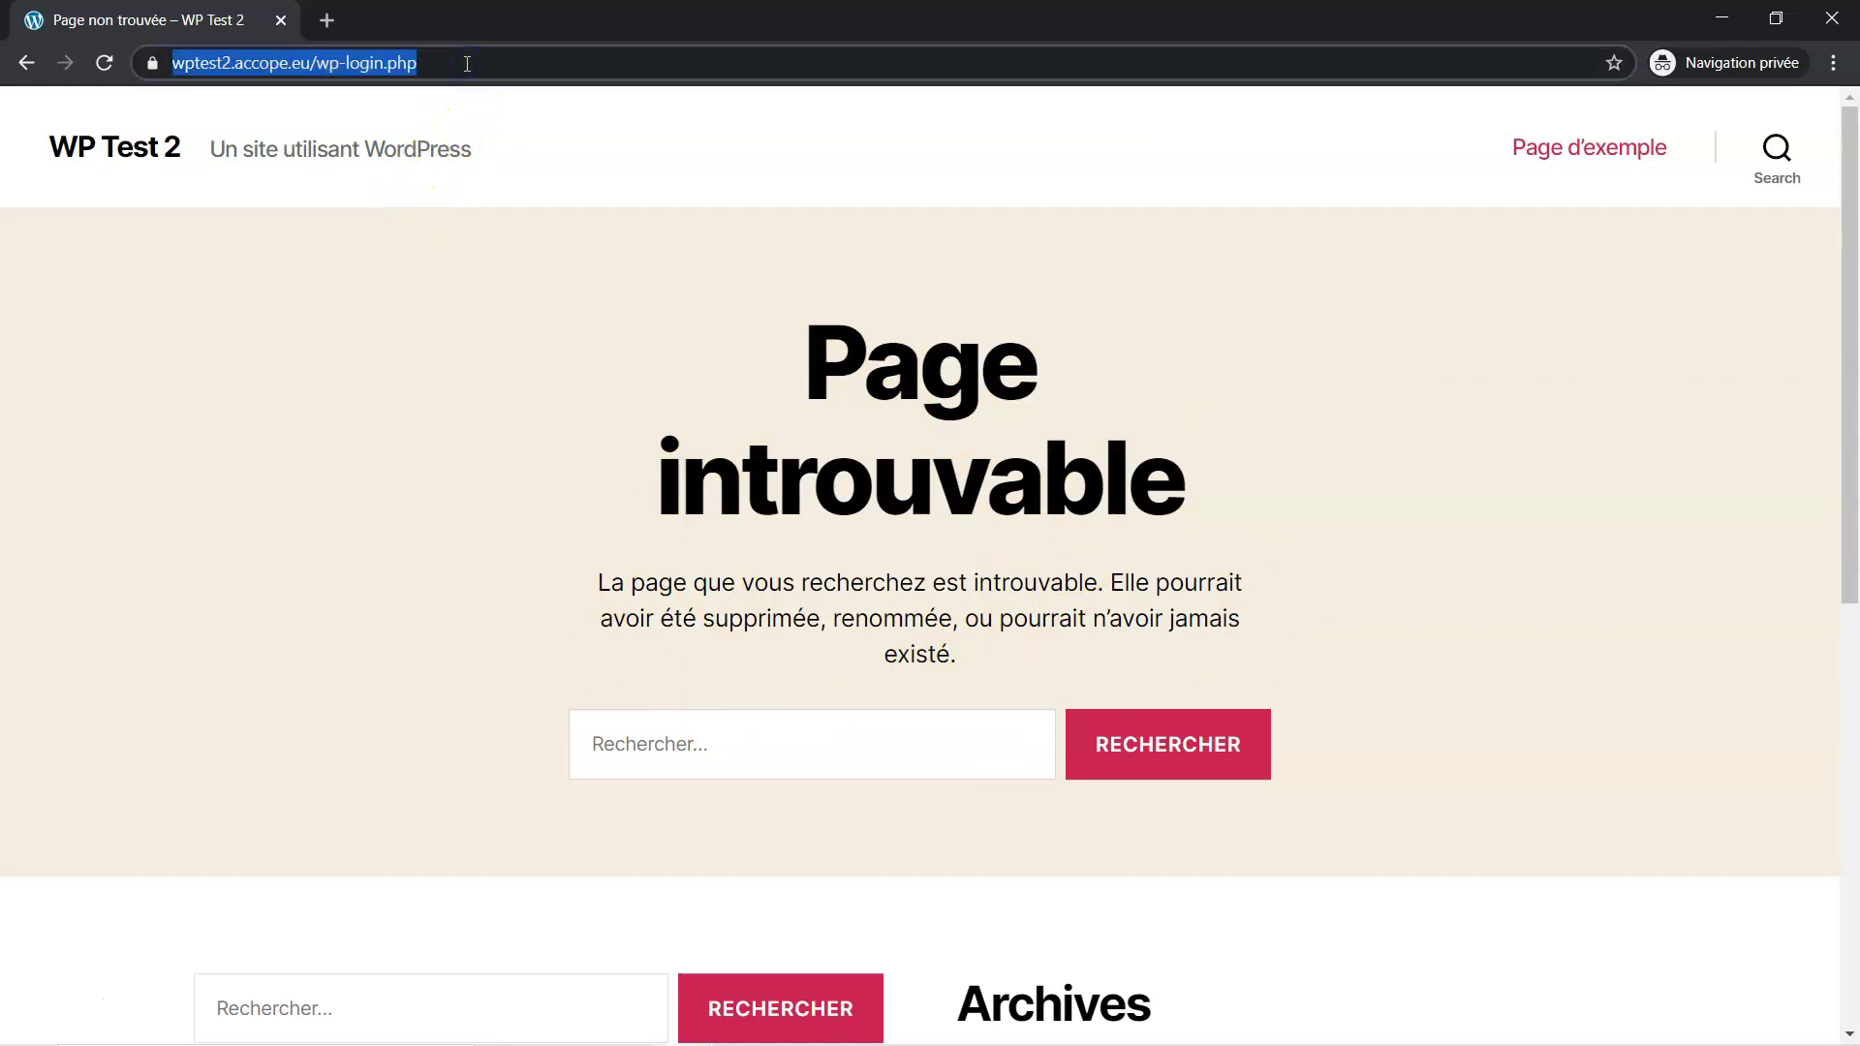
pyautogui.click(467, 63)
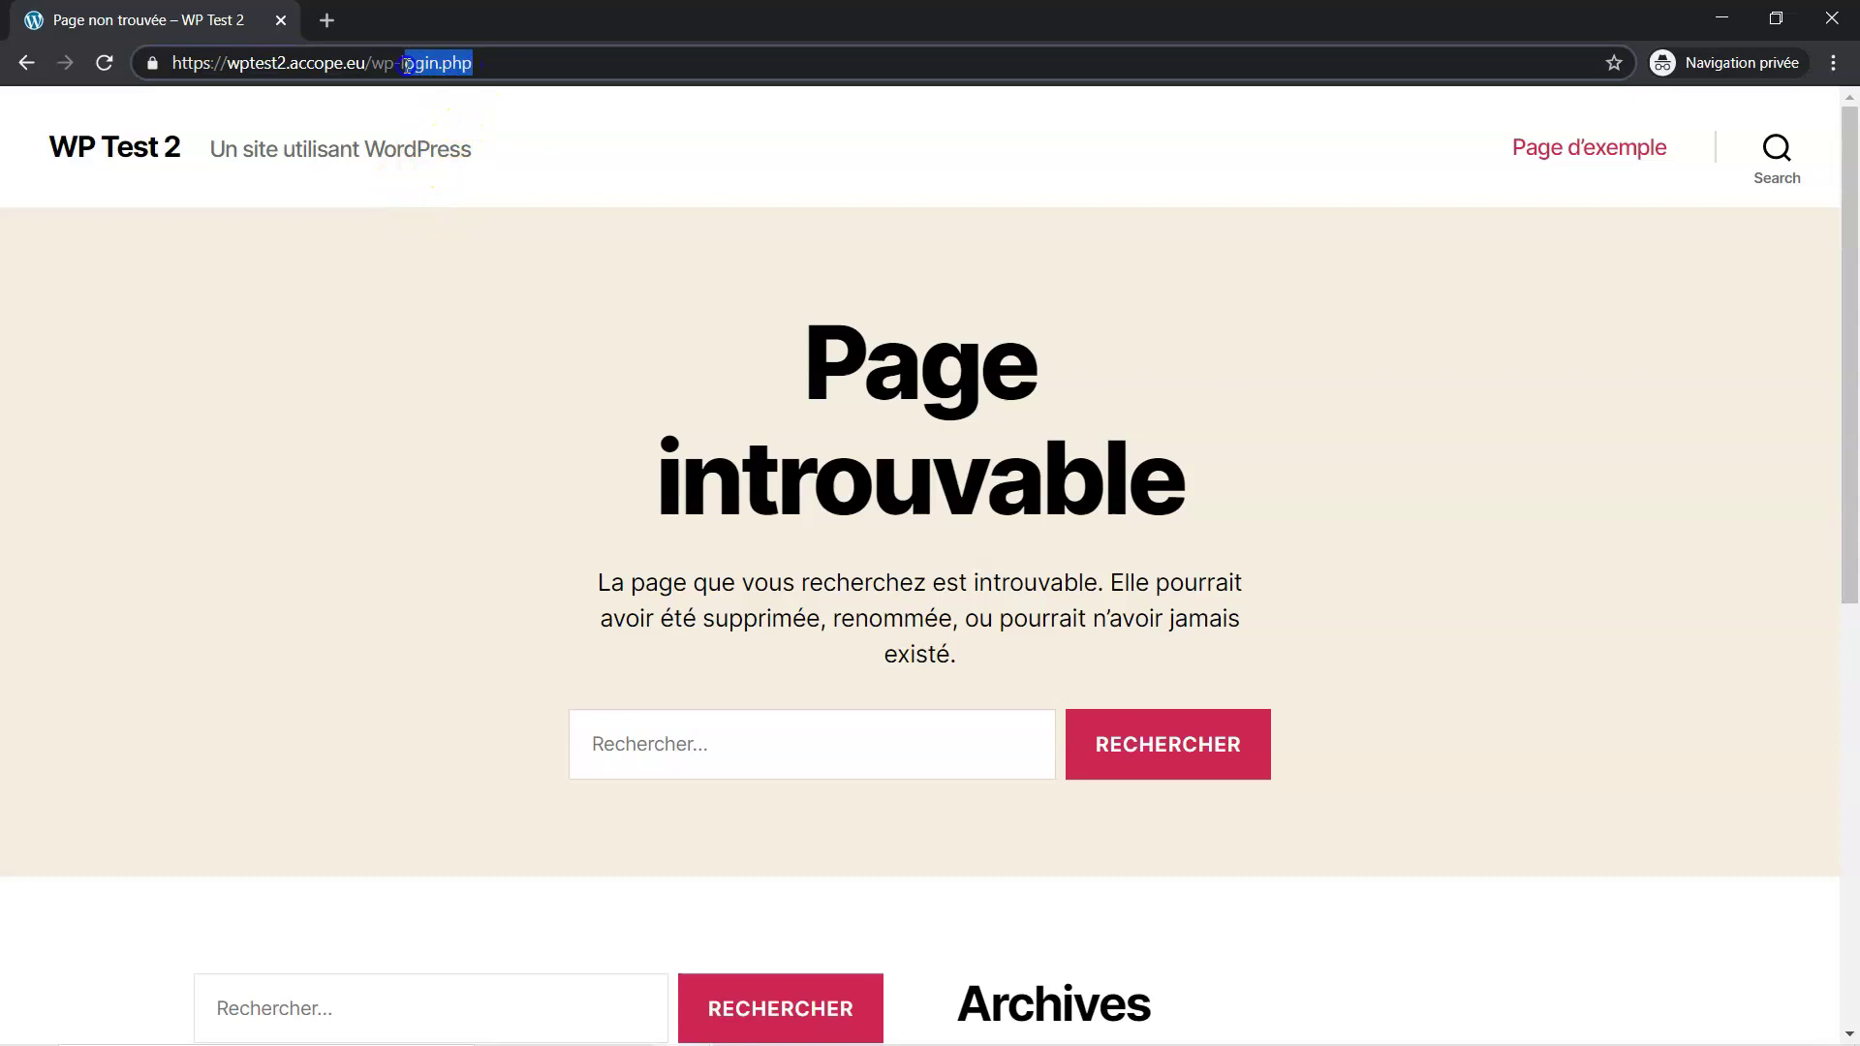
pyautogui.write('ad')
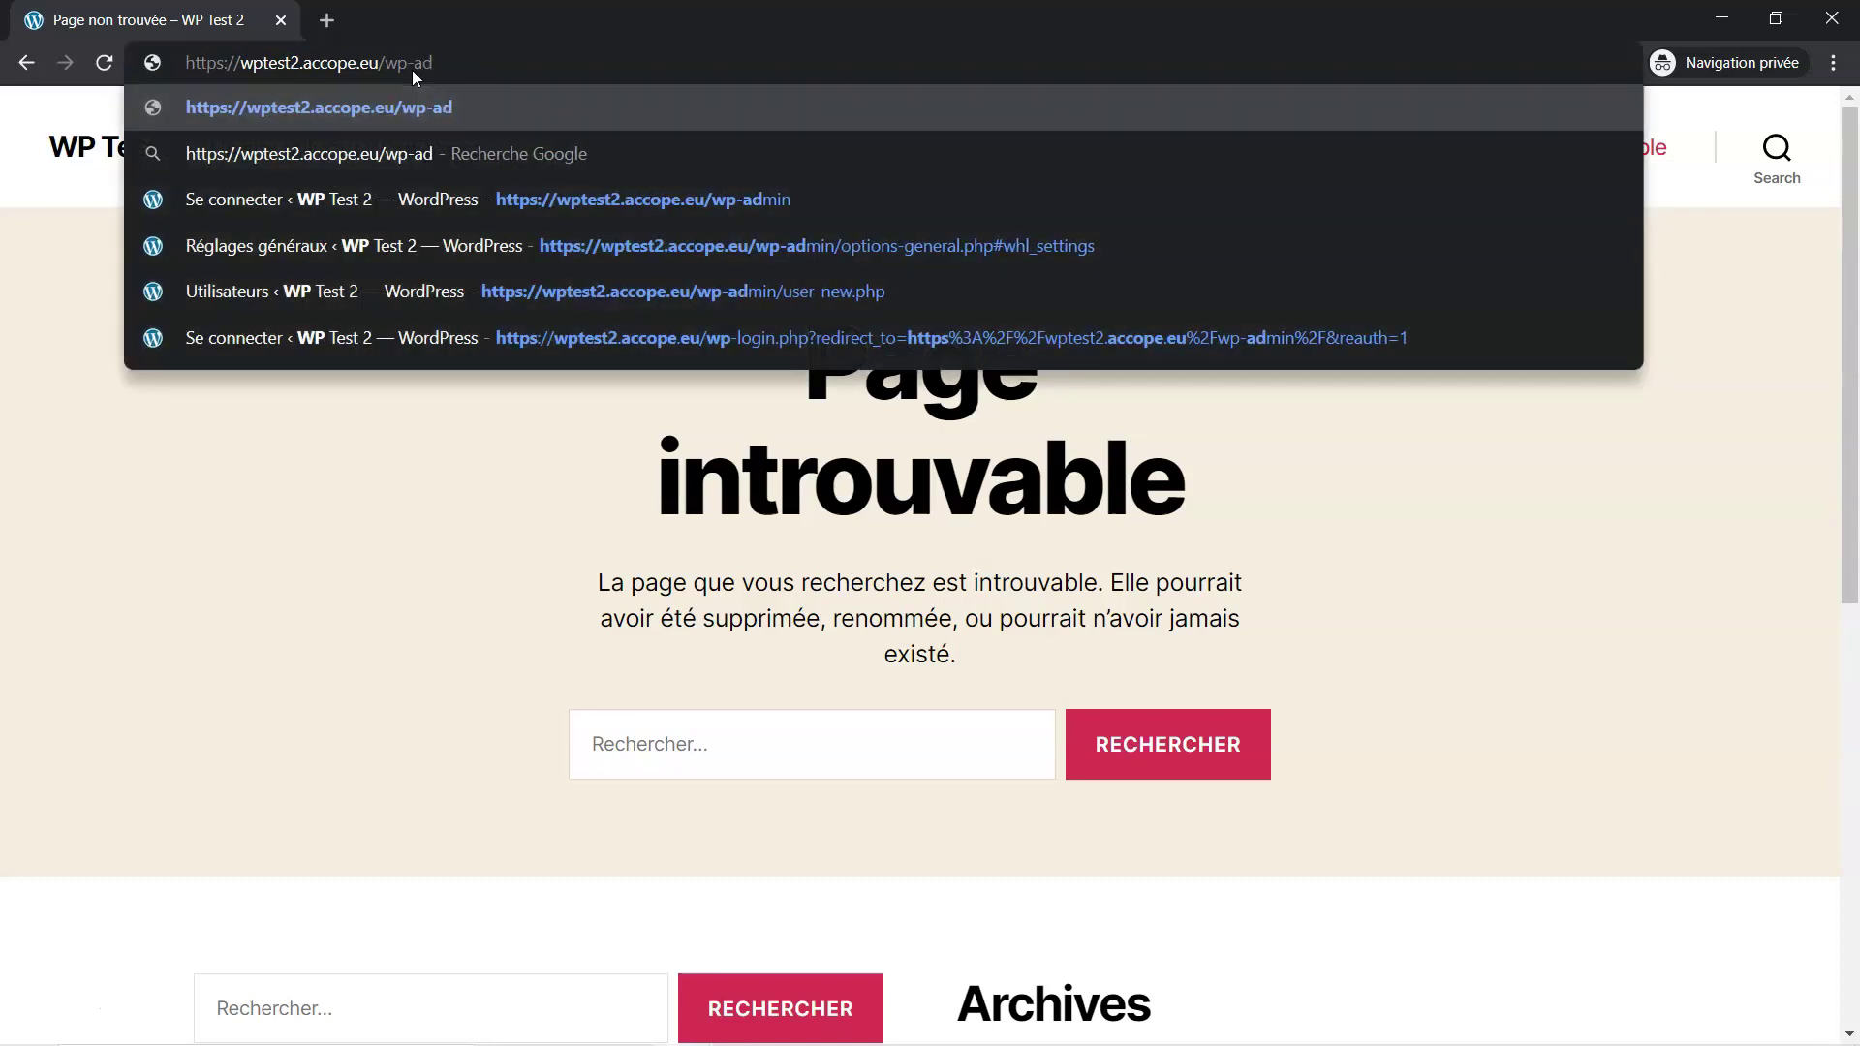
pyautogui.write('min')
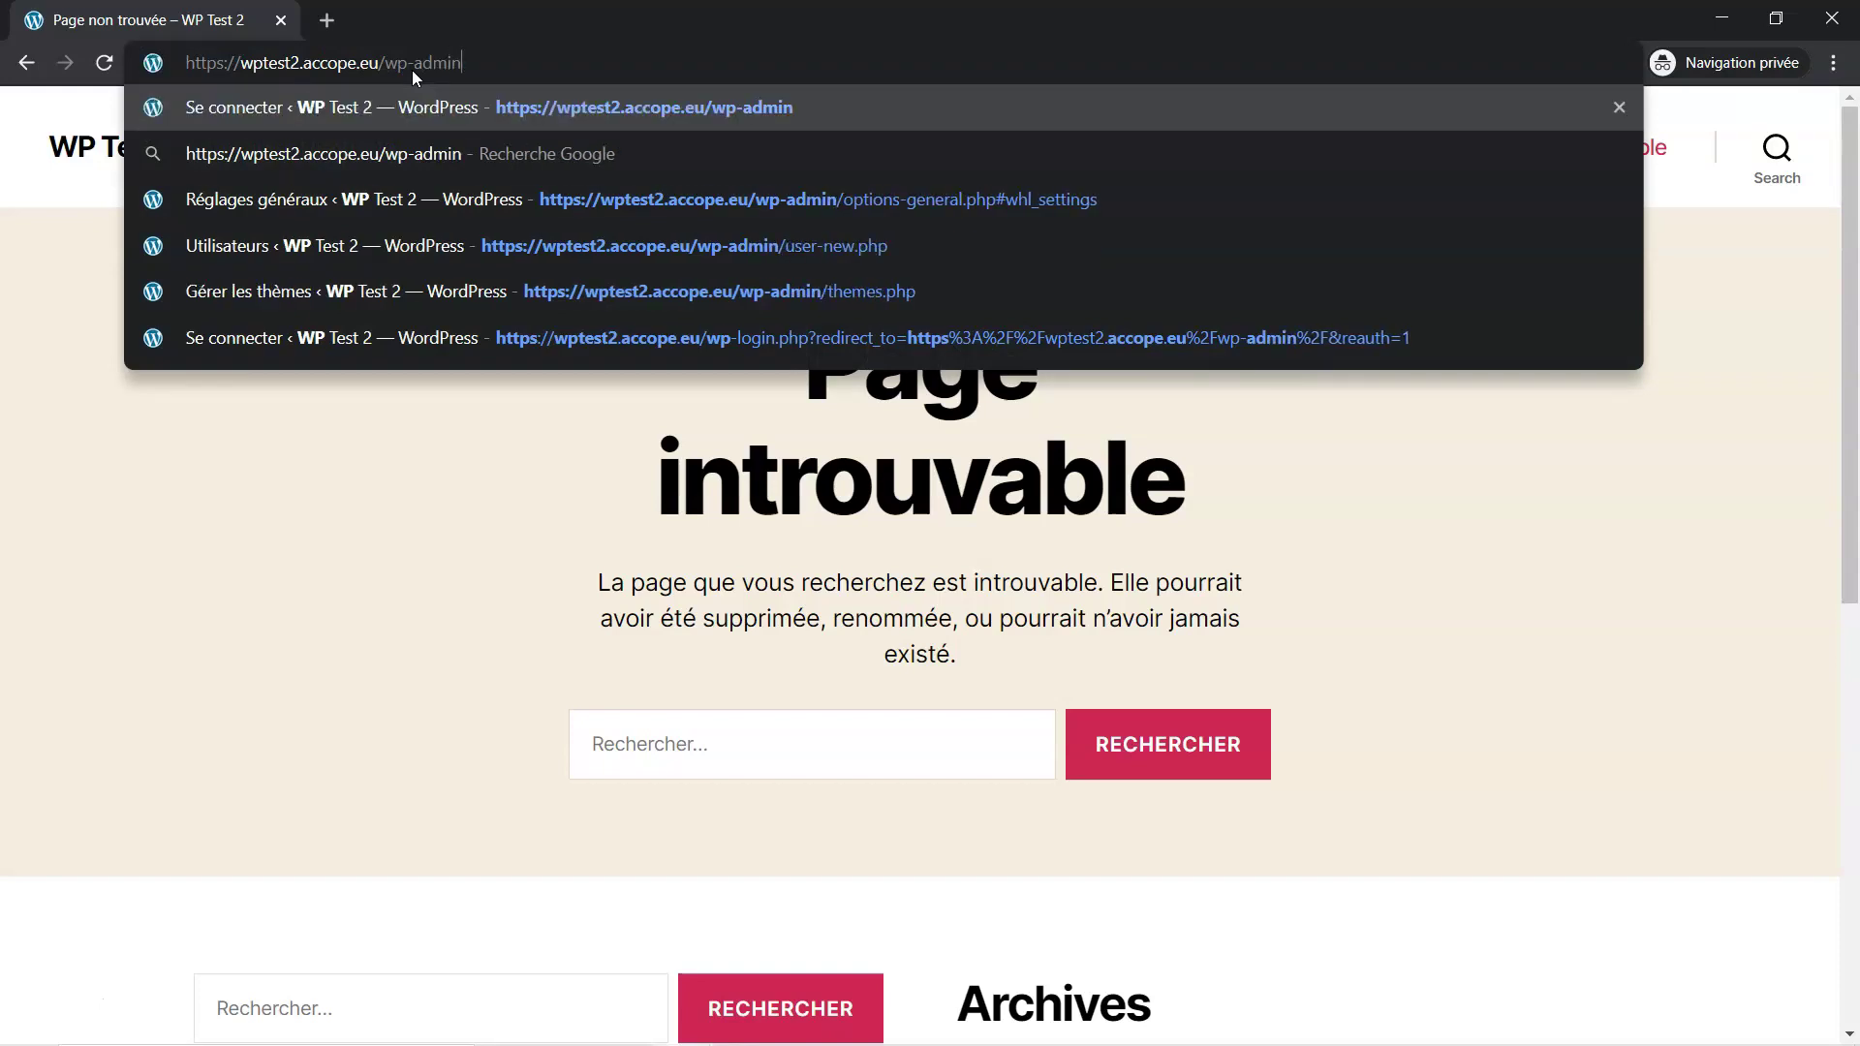
pyautogui.press('Return')
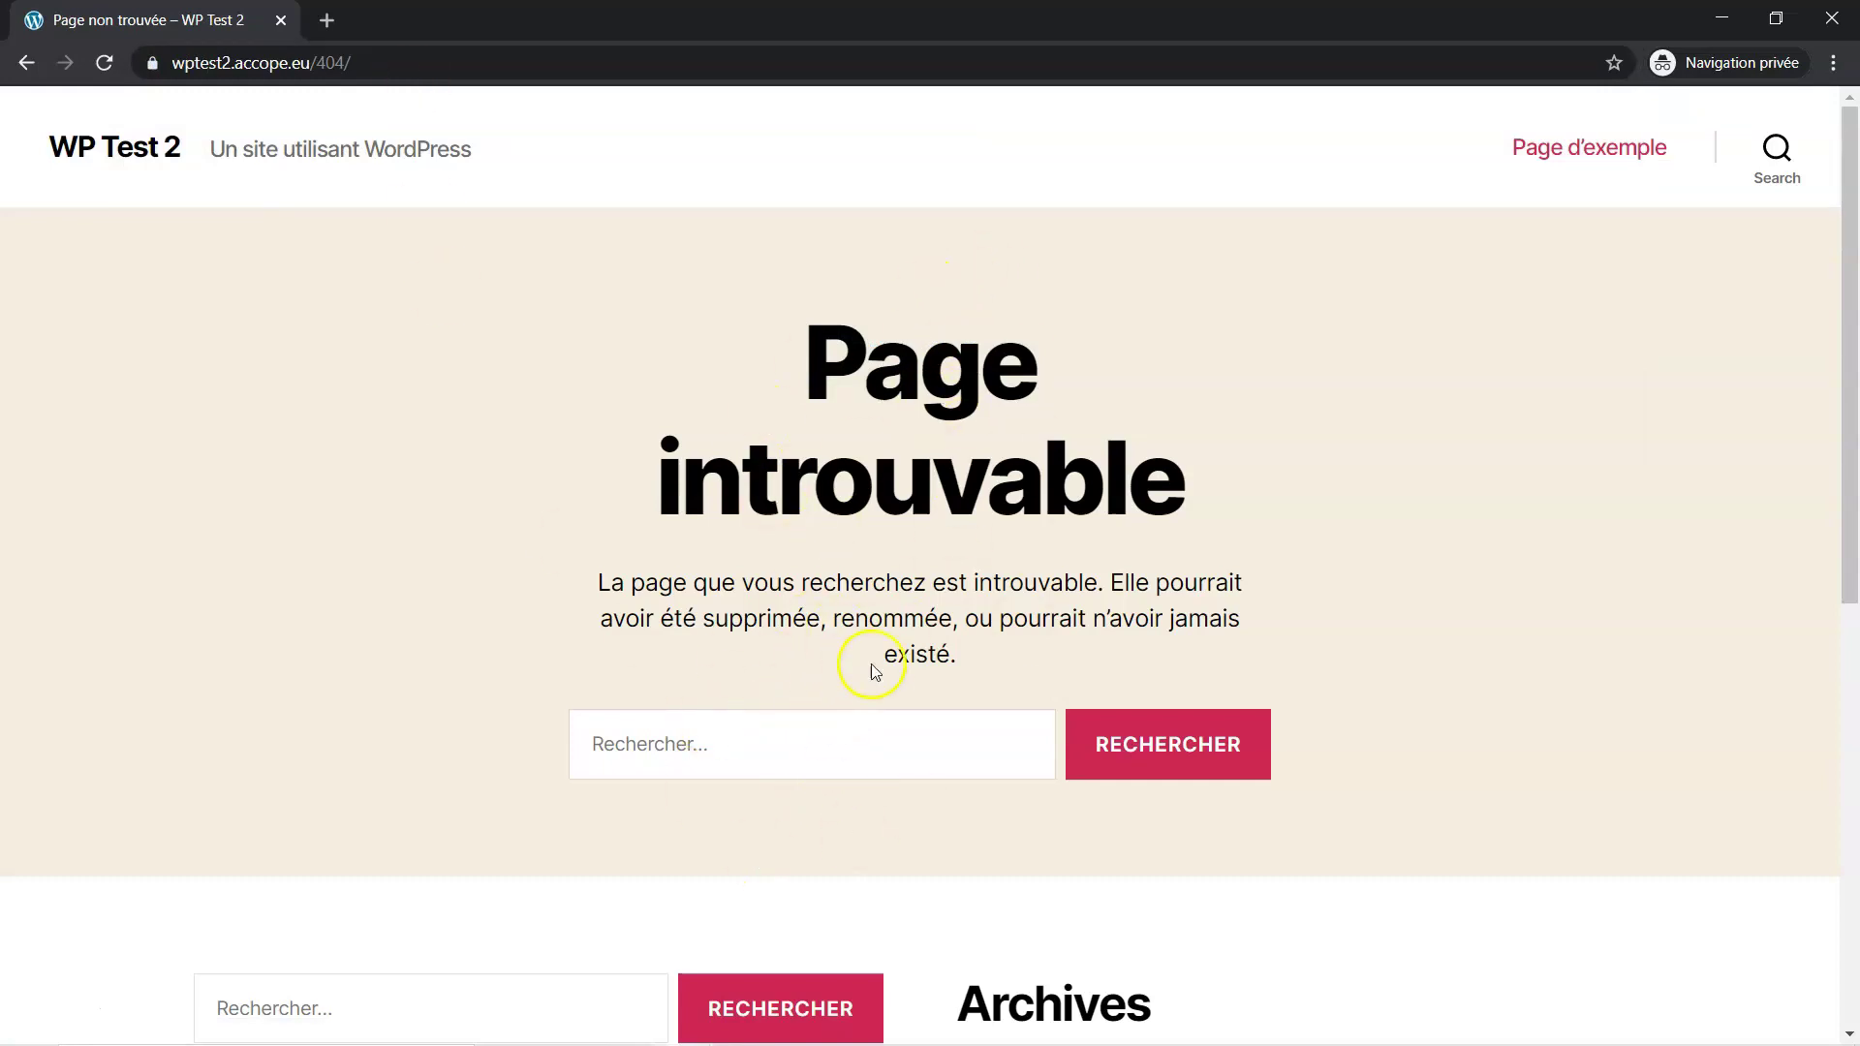
pyautogui.click(377, 61)
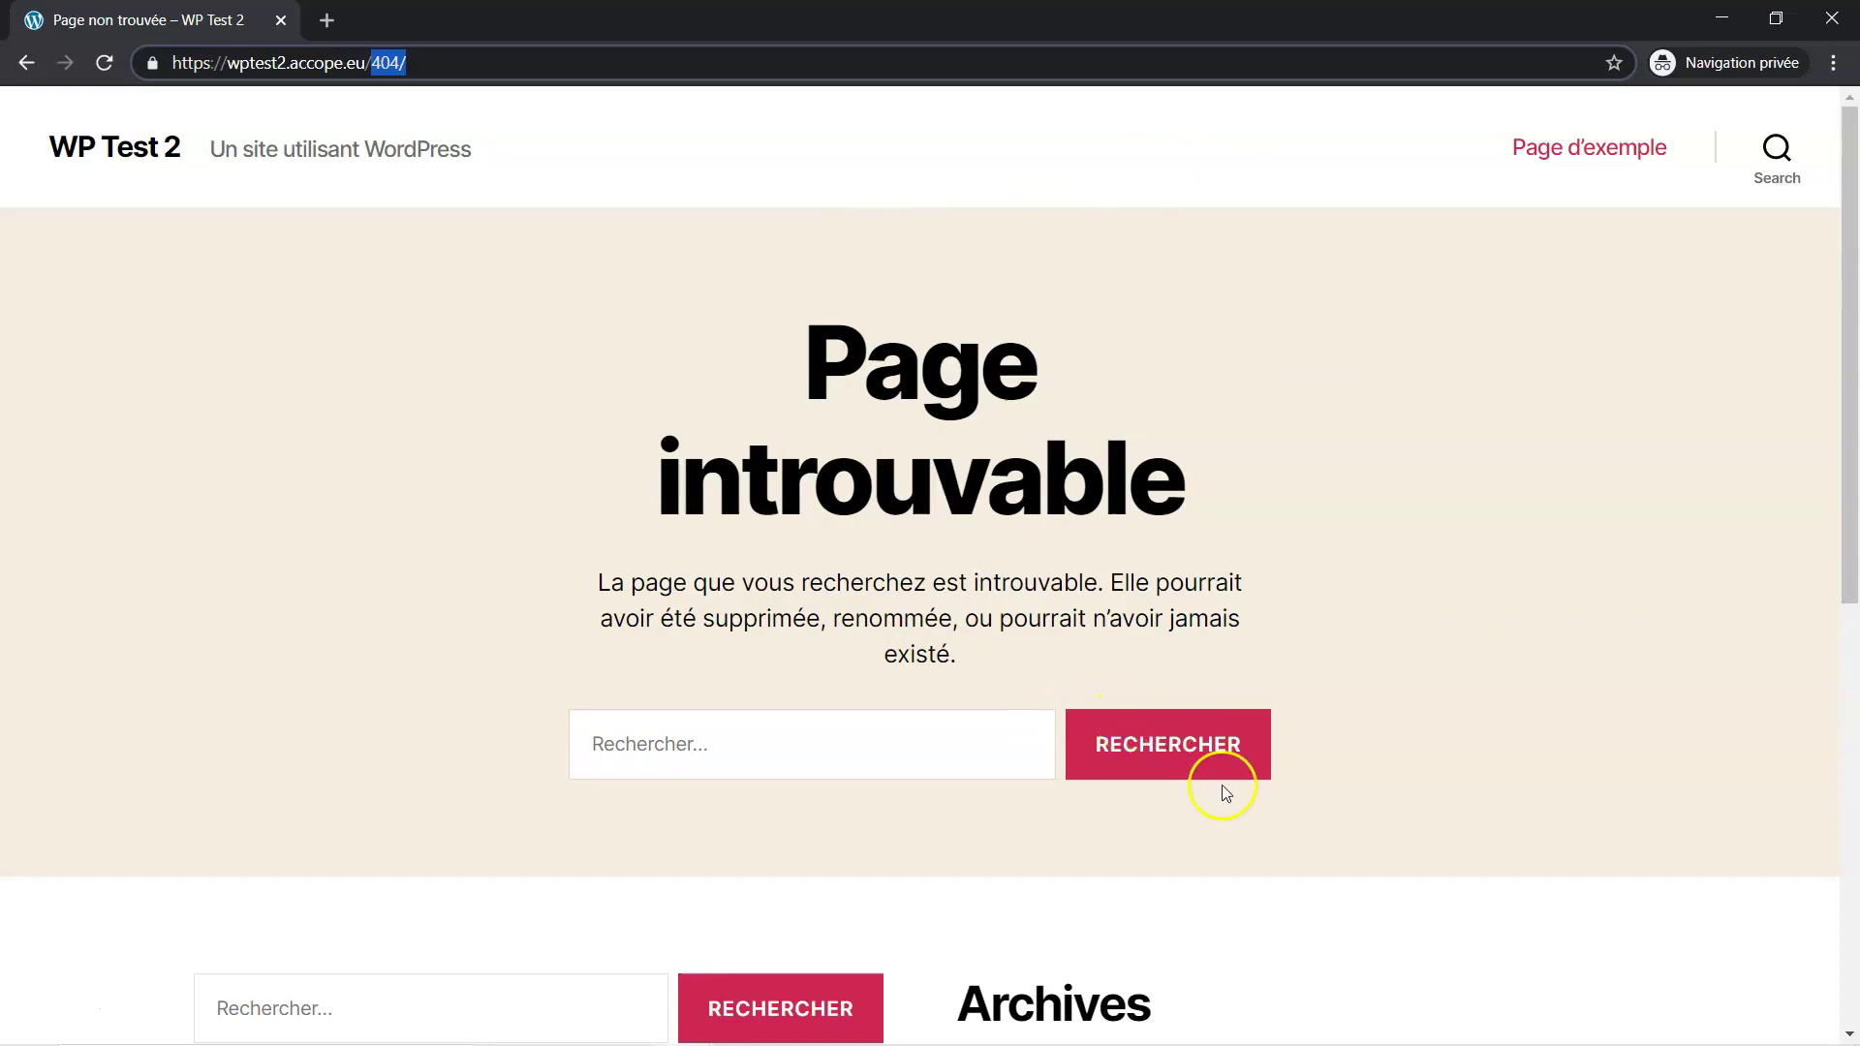
pyautogui.moveTo(1192, 1042)
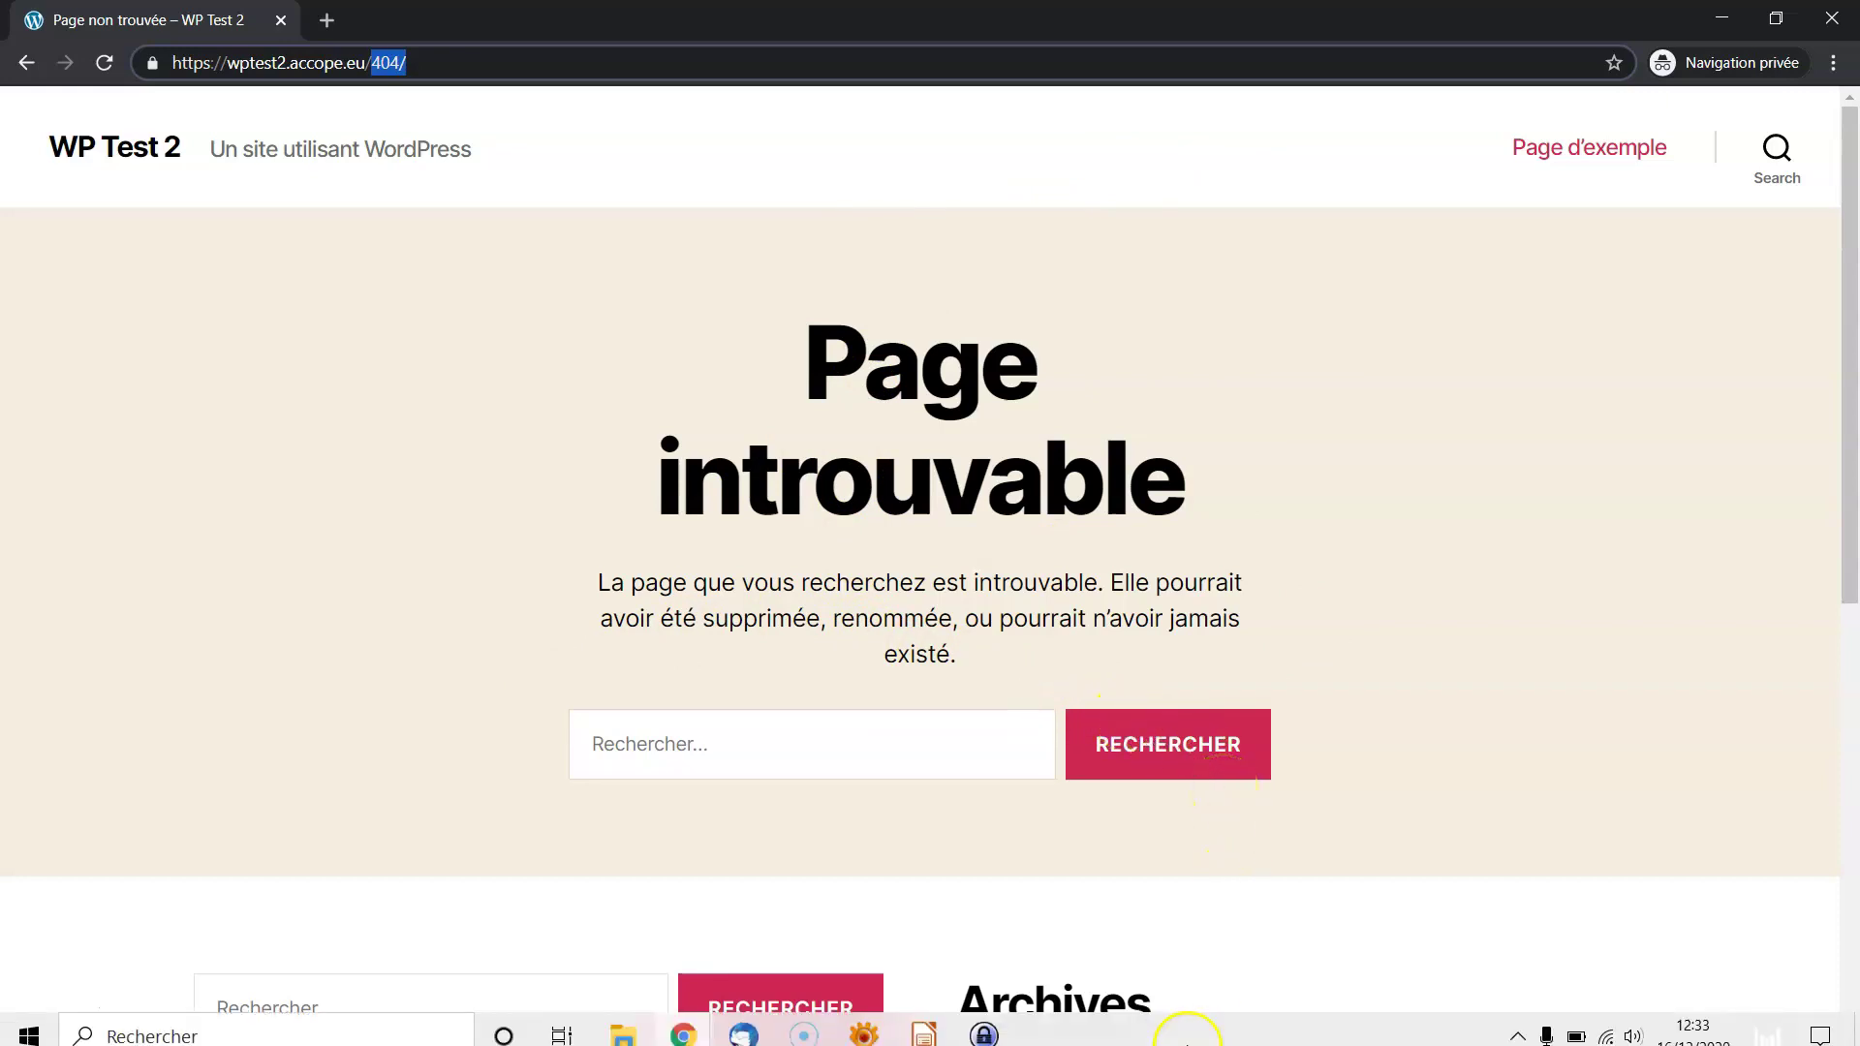
# Back on Impress slide 5, move the highlight from 'WPS Hide Login' to 'WPS Limit Login', then show the browser windows
pyautogui.click(919, 1027)
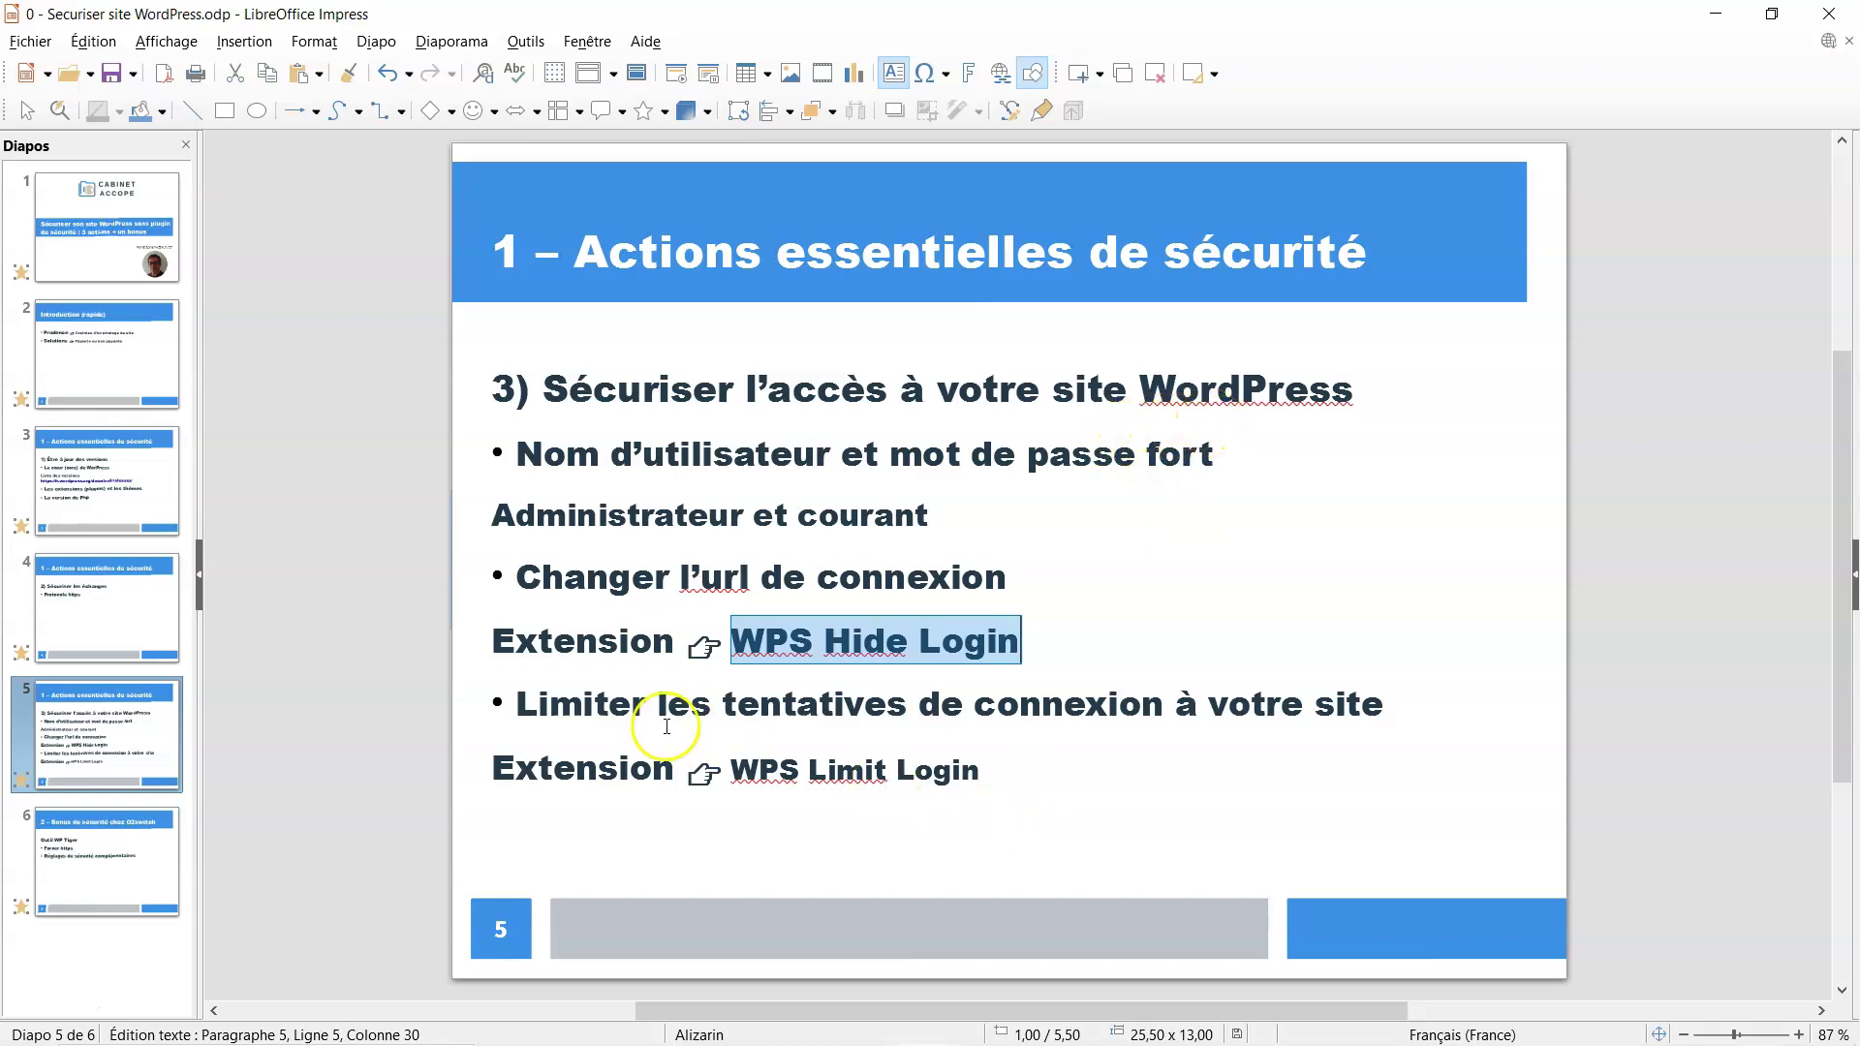
pyautogui.click(641, 741)
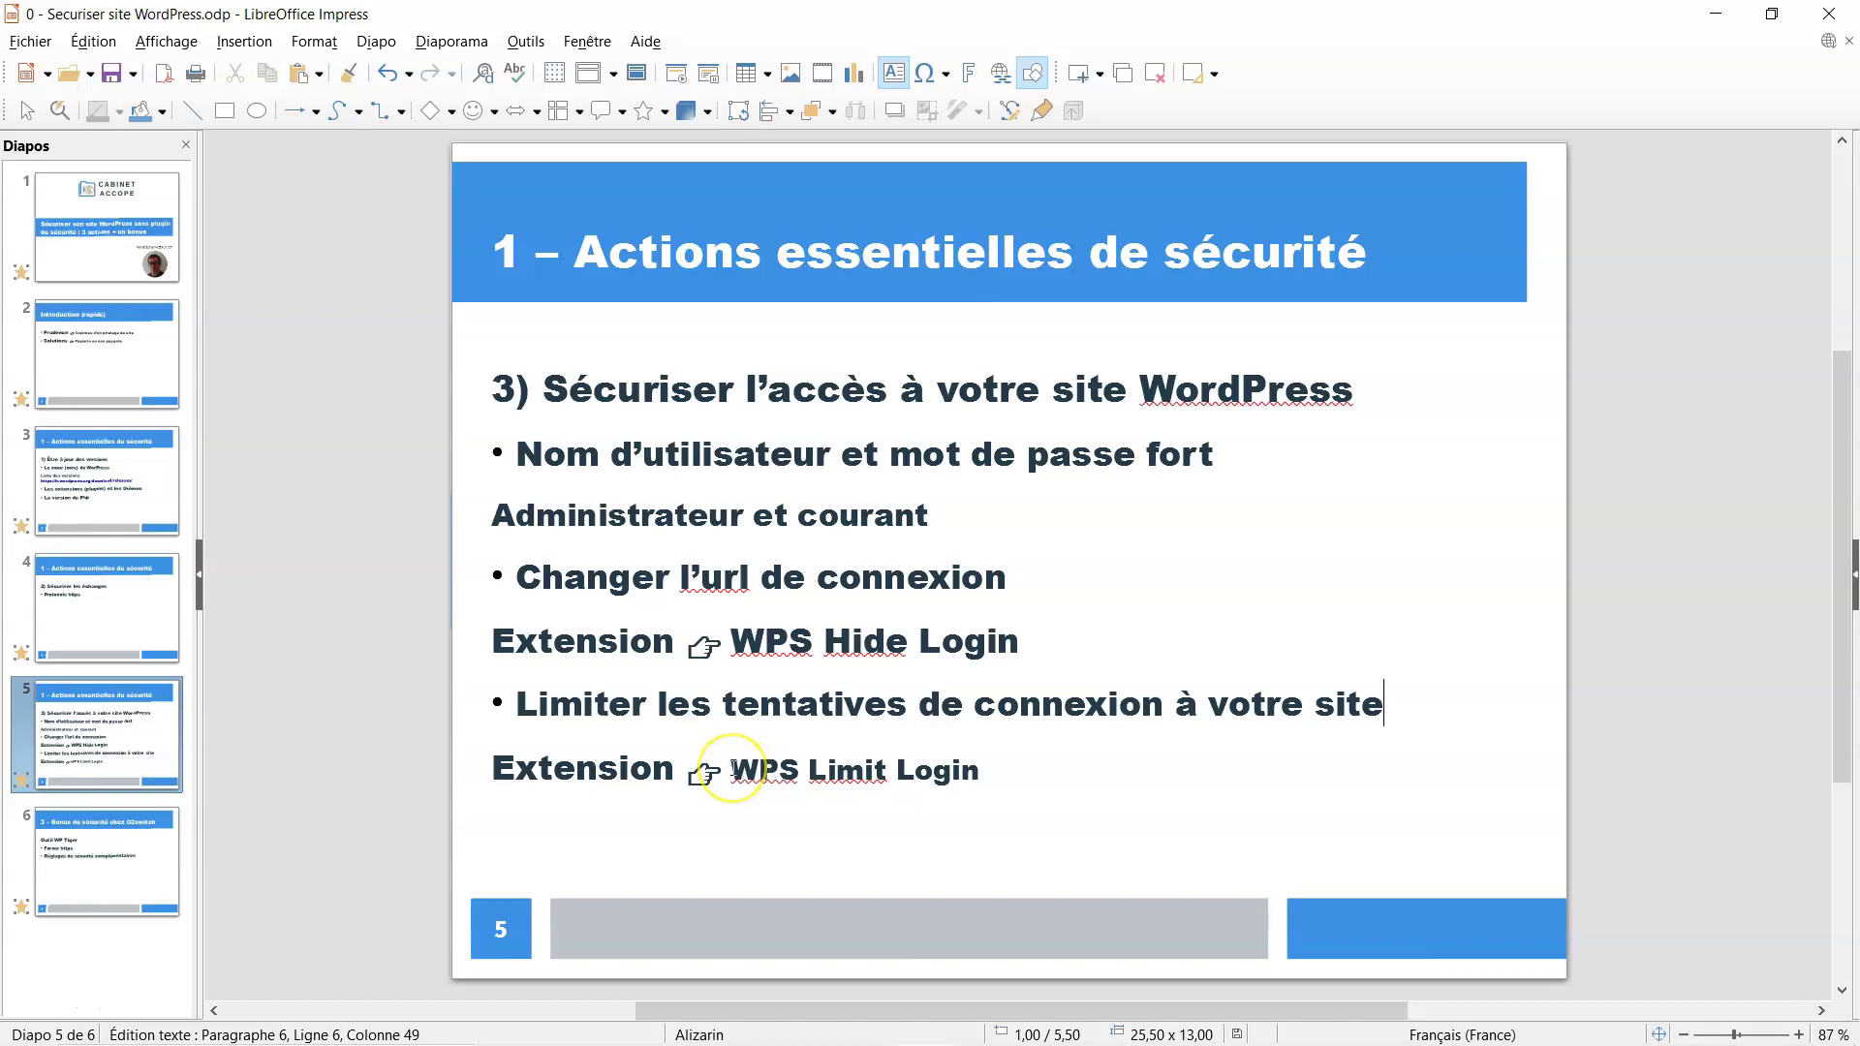
pyautogui.moveTo(731, 768); pyautogui.dragTo(982, 772)
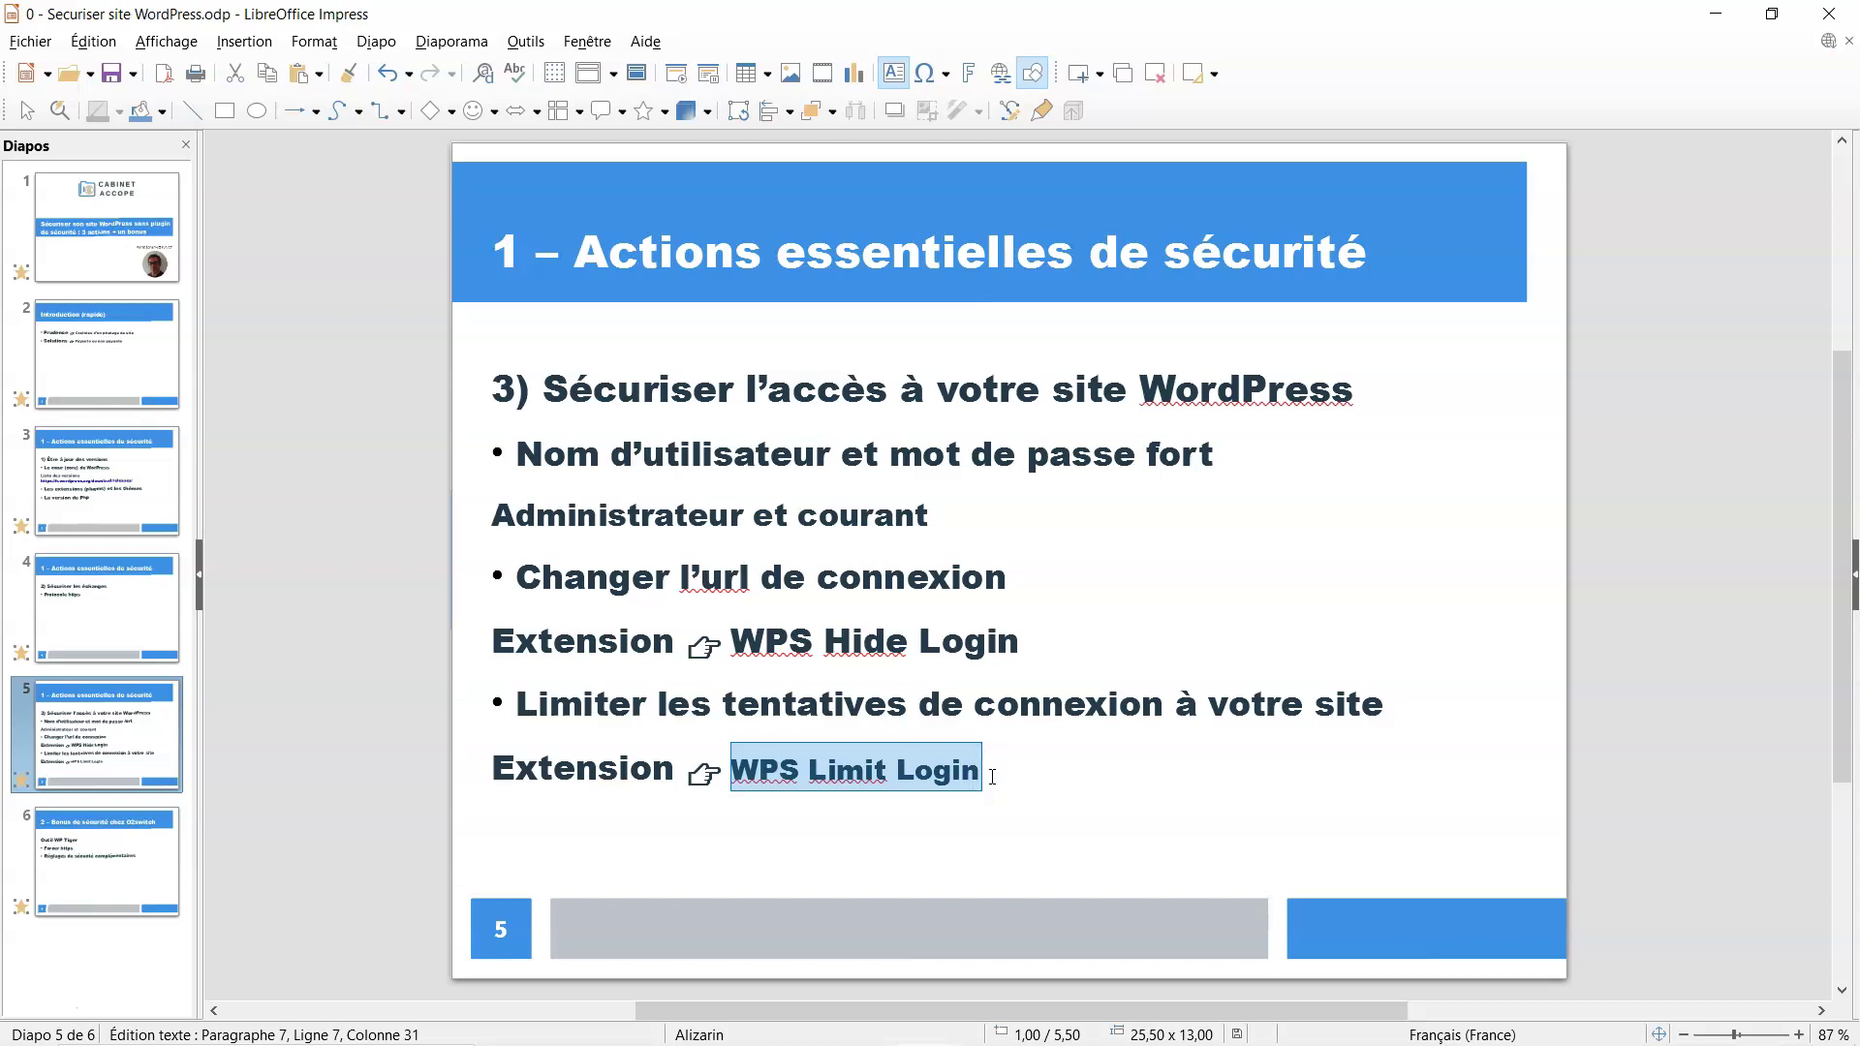
pyautogui.moveTo(869, 1043)
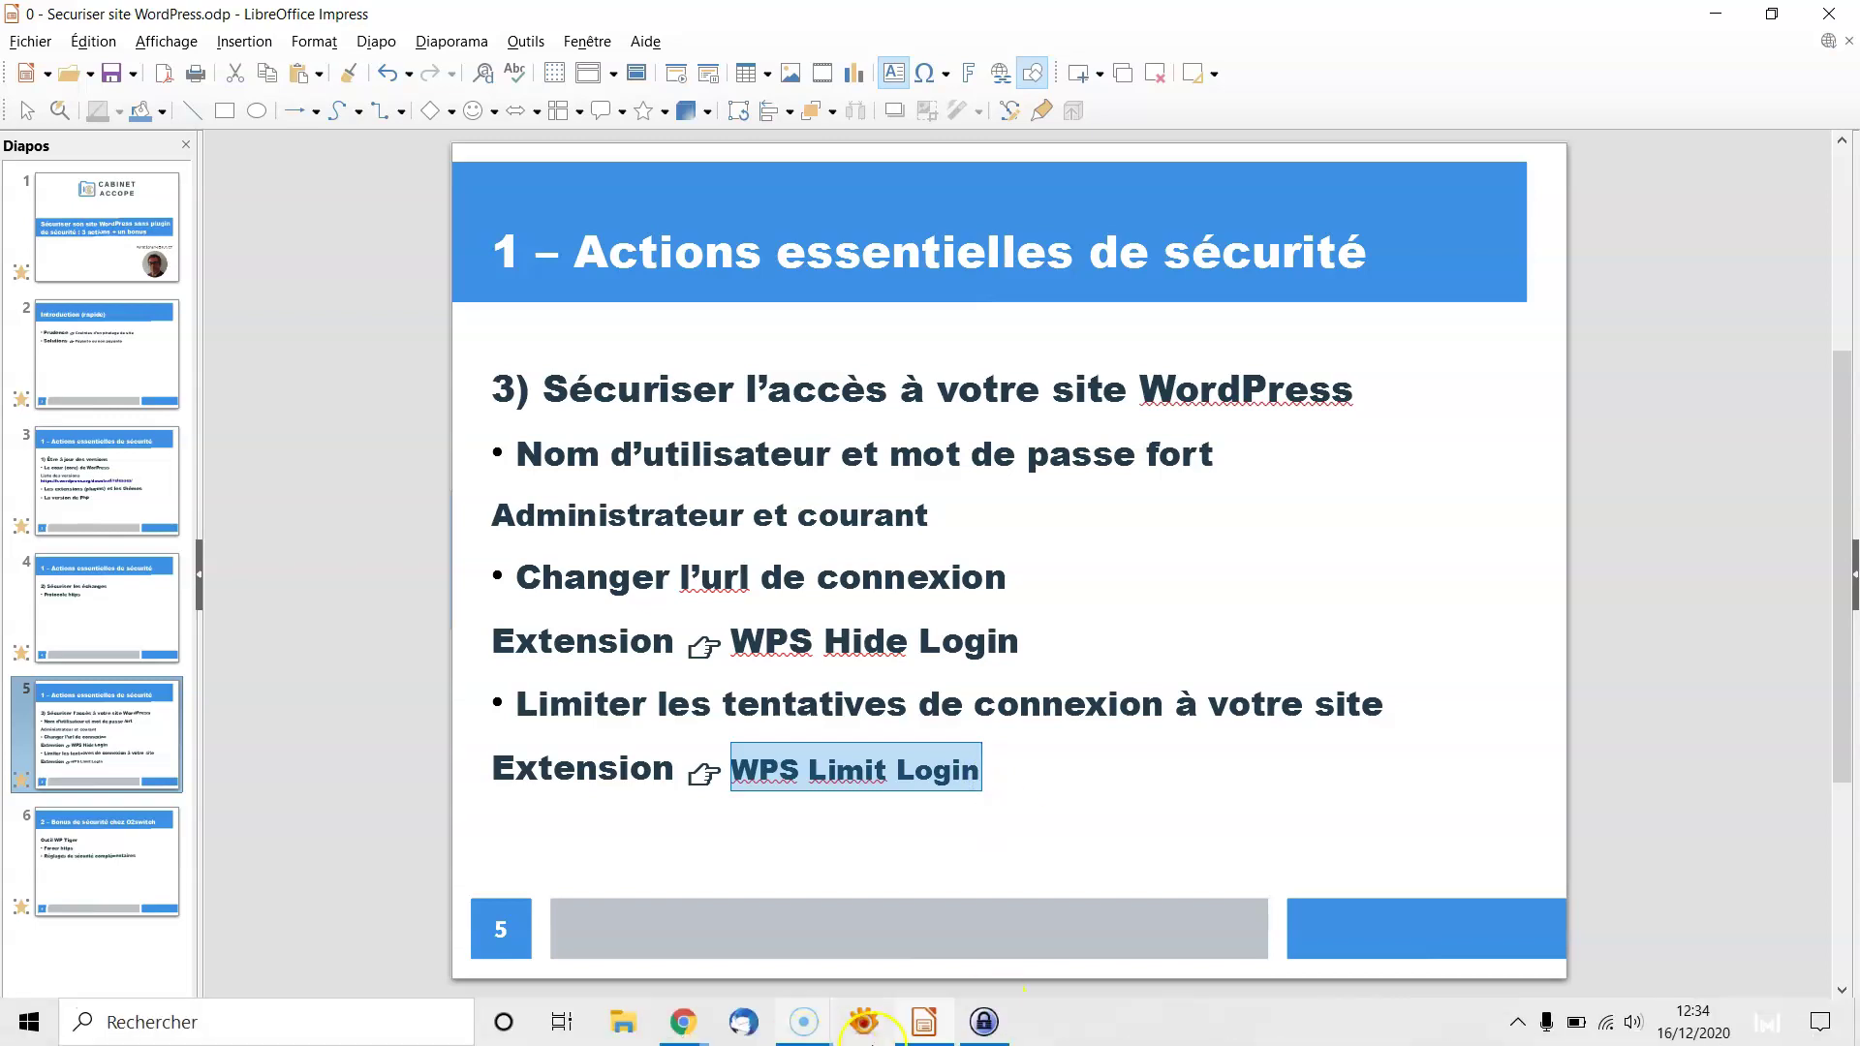
pyautogui.click(683, 1022)
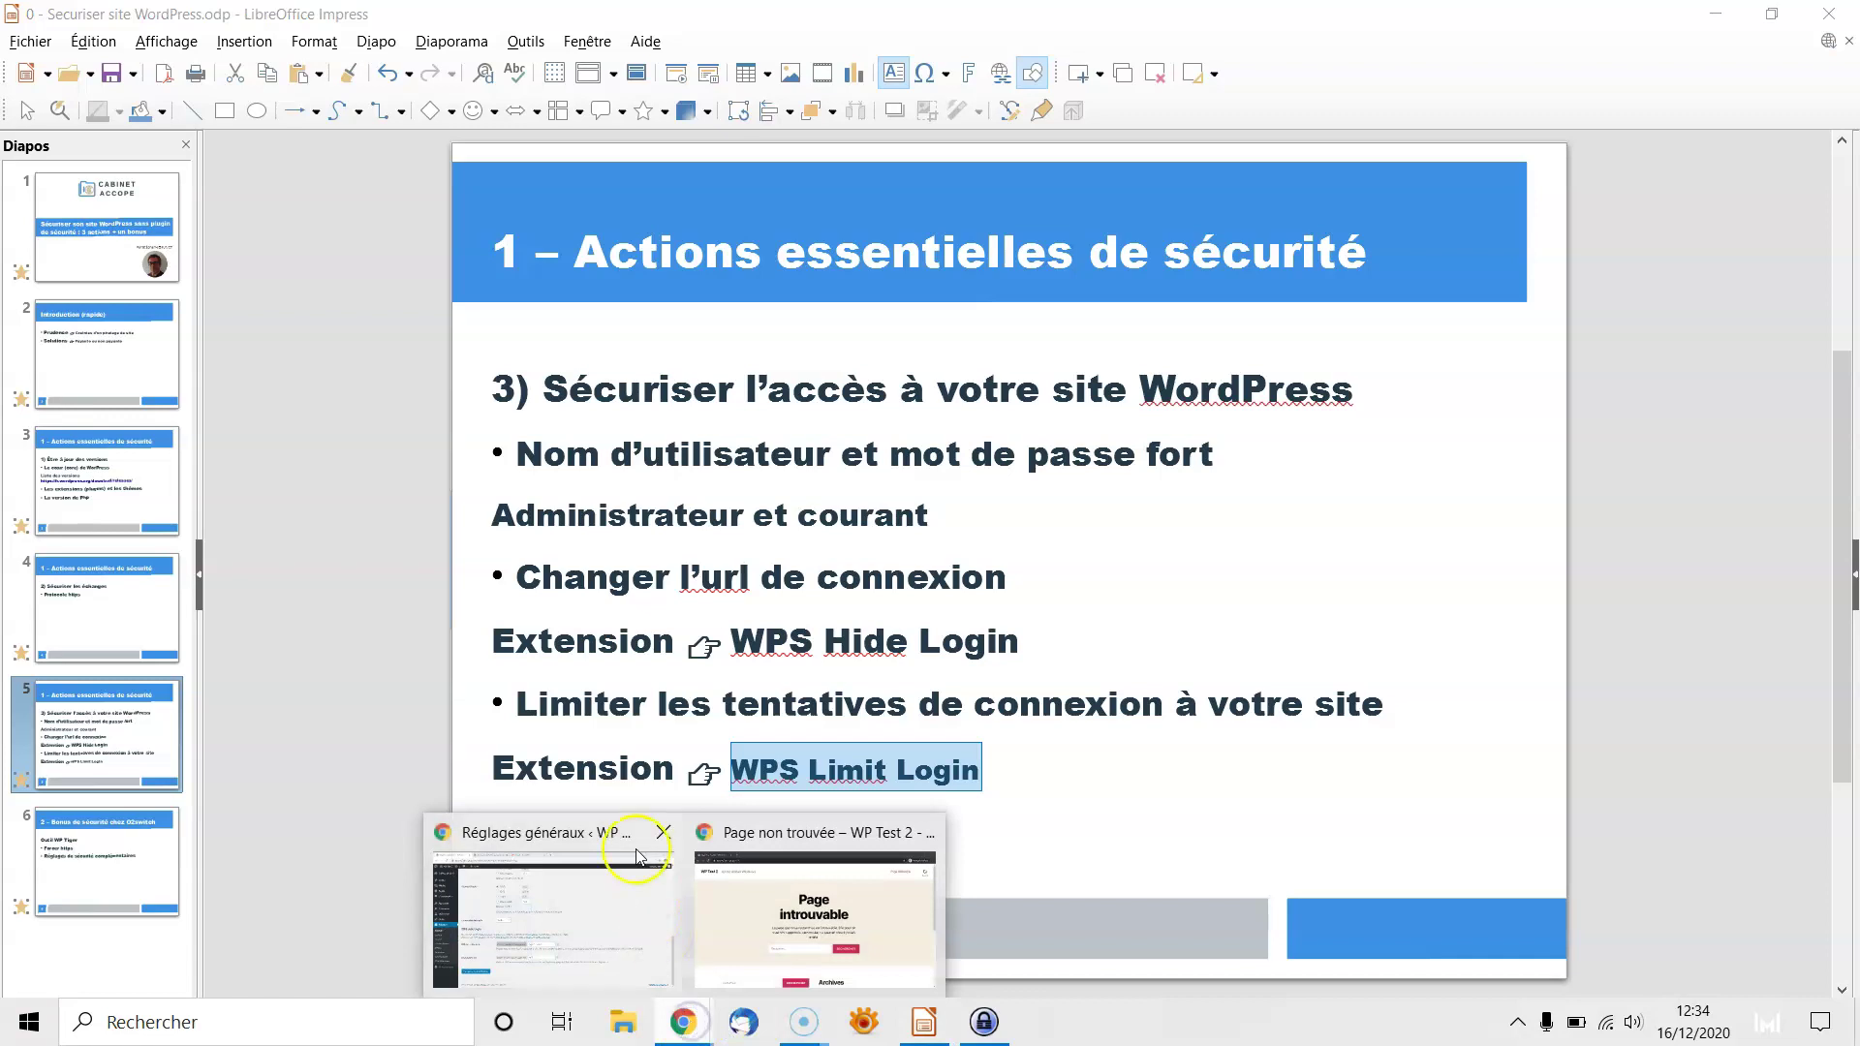
# Close the 404 browser window, then search, install and activate 'WPS Limit Login' under Extensions > Ajouter
pyautogui.click(922, 834)
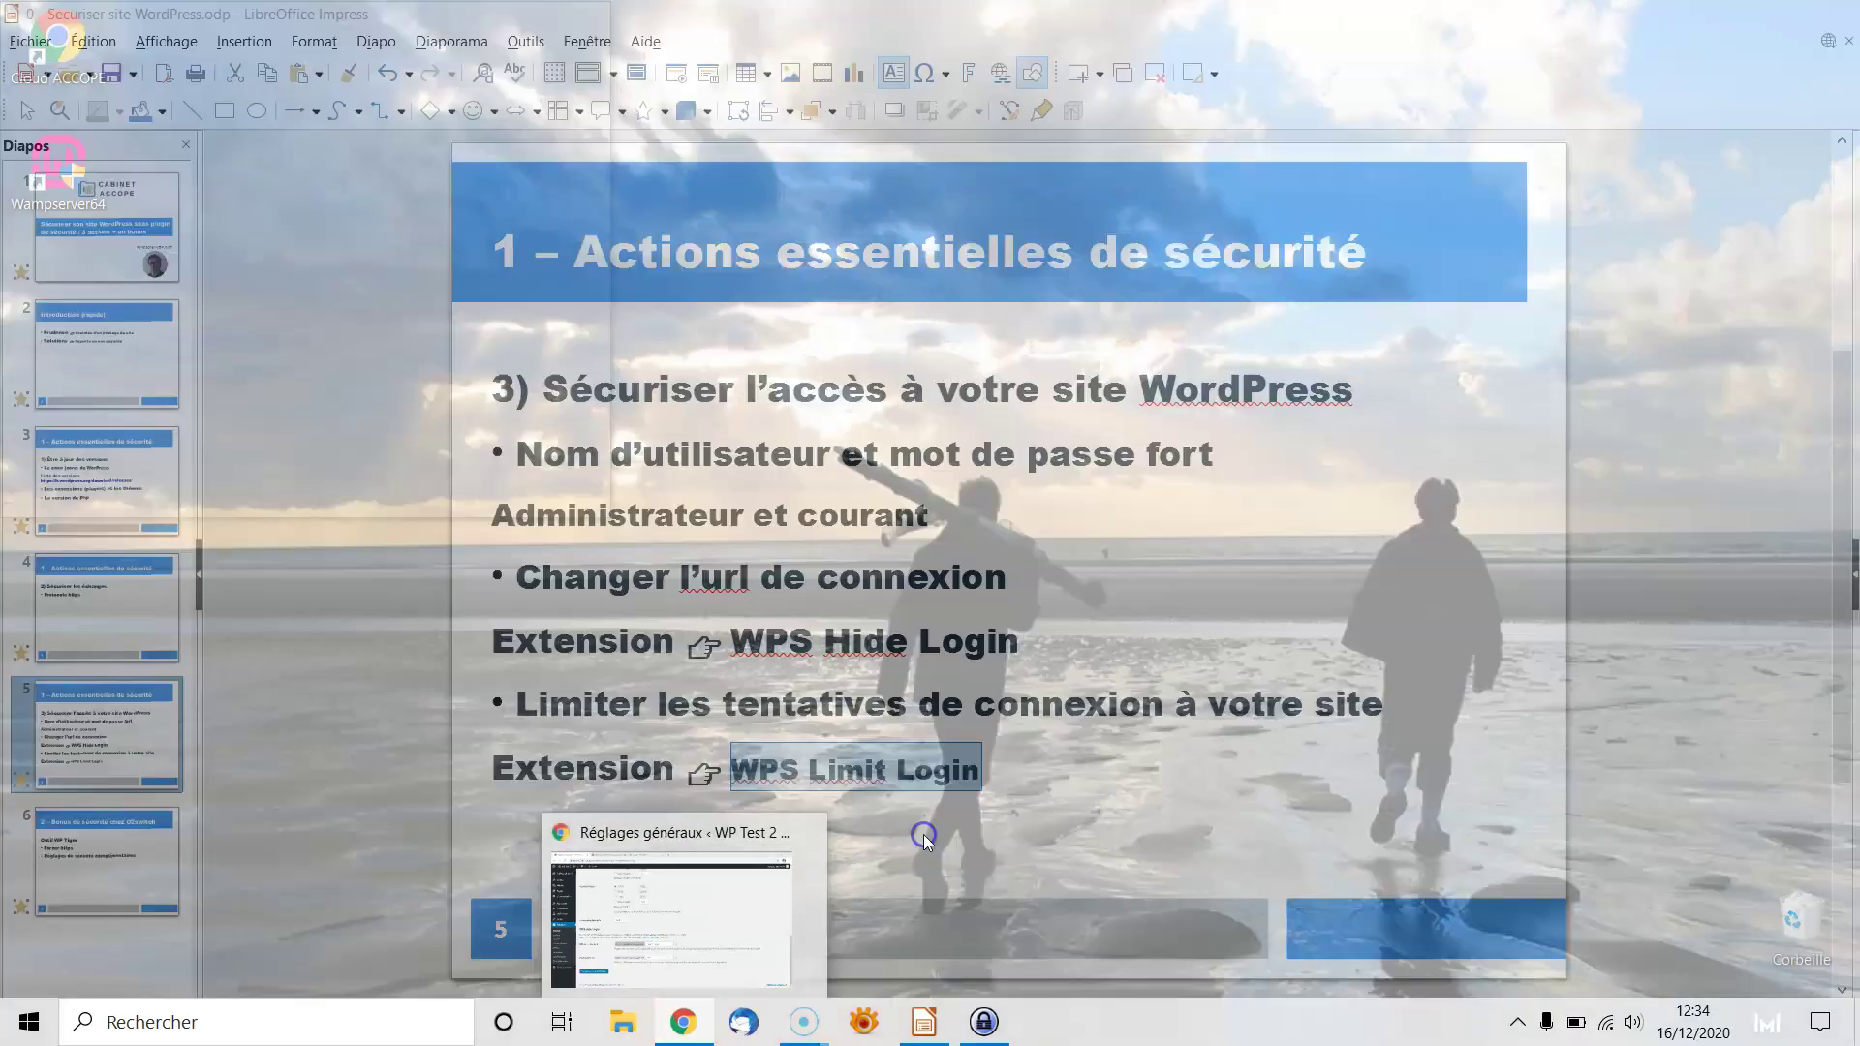
pyautogui.click(734, 921)
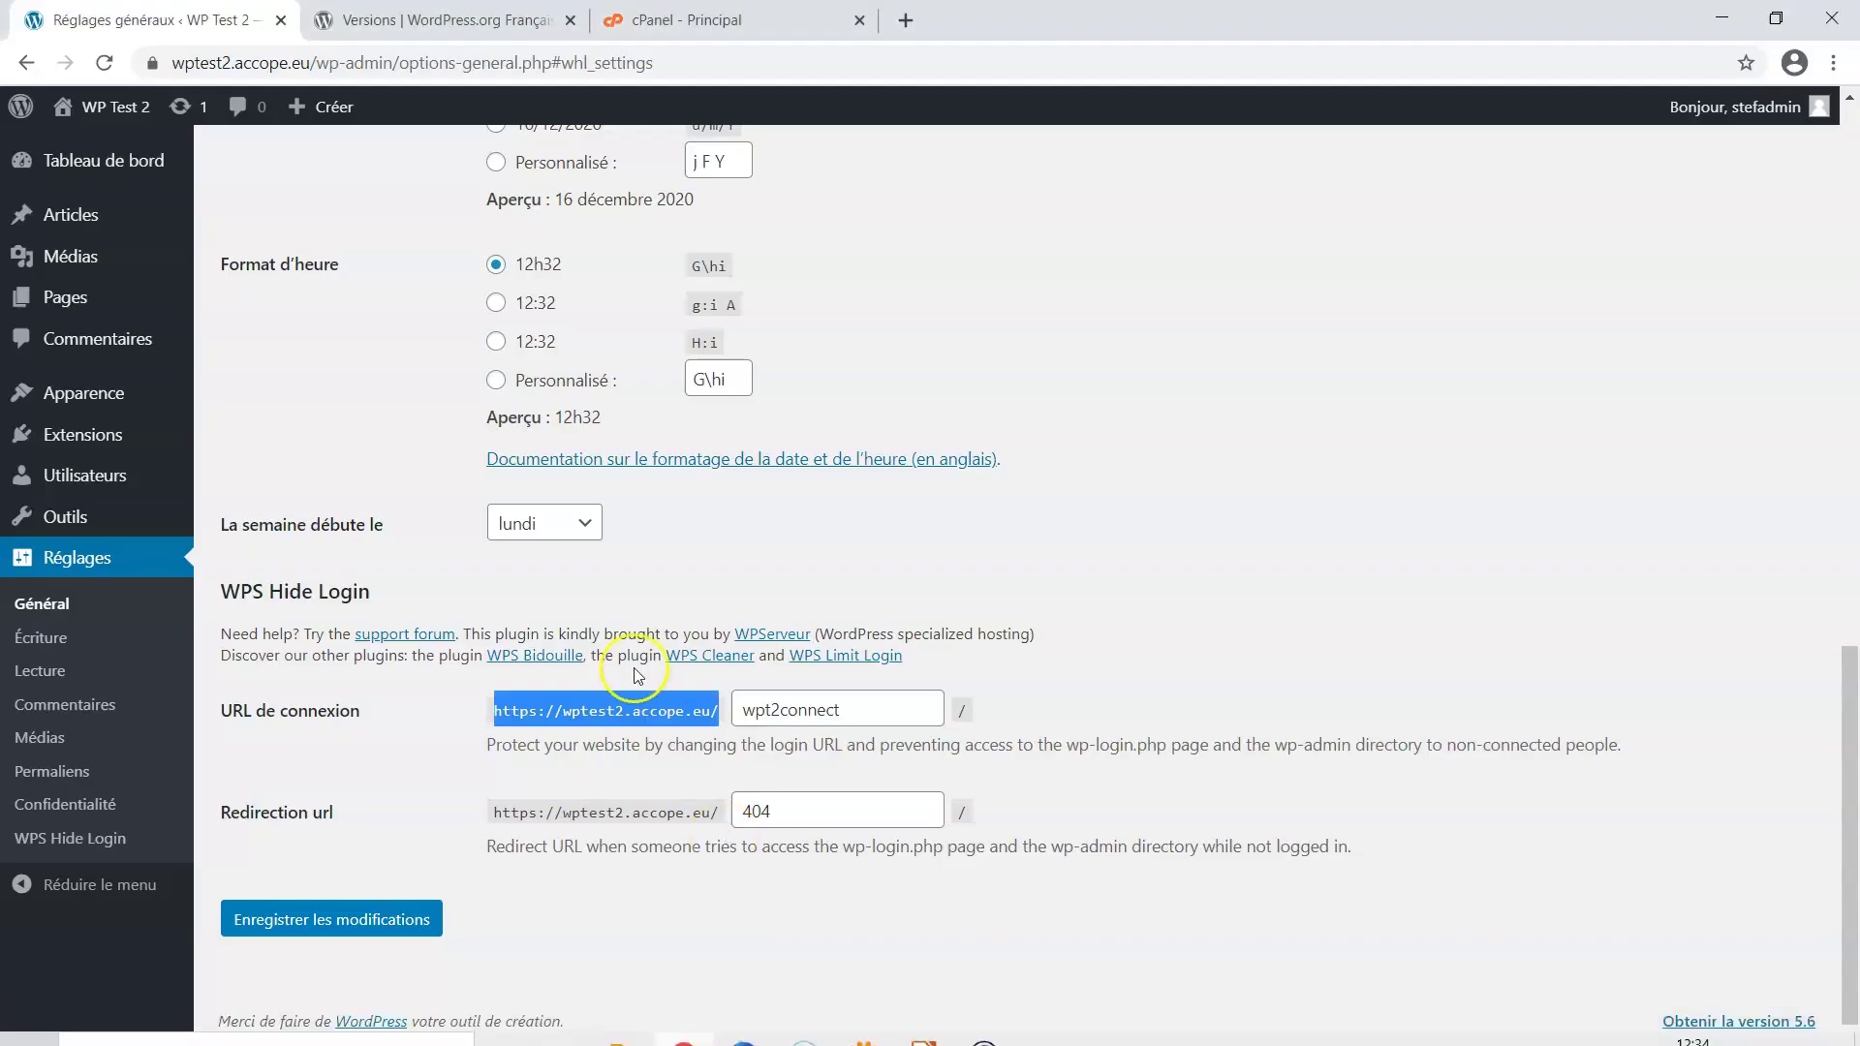
pyautogui.moveTo(91, 431)
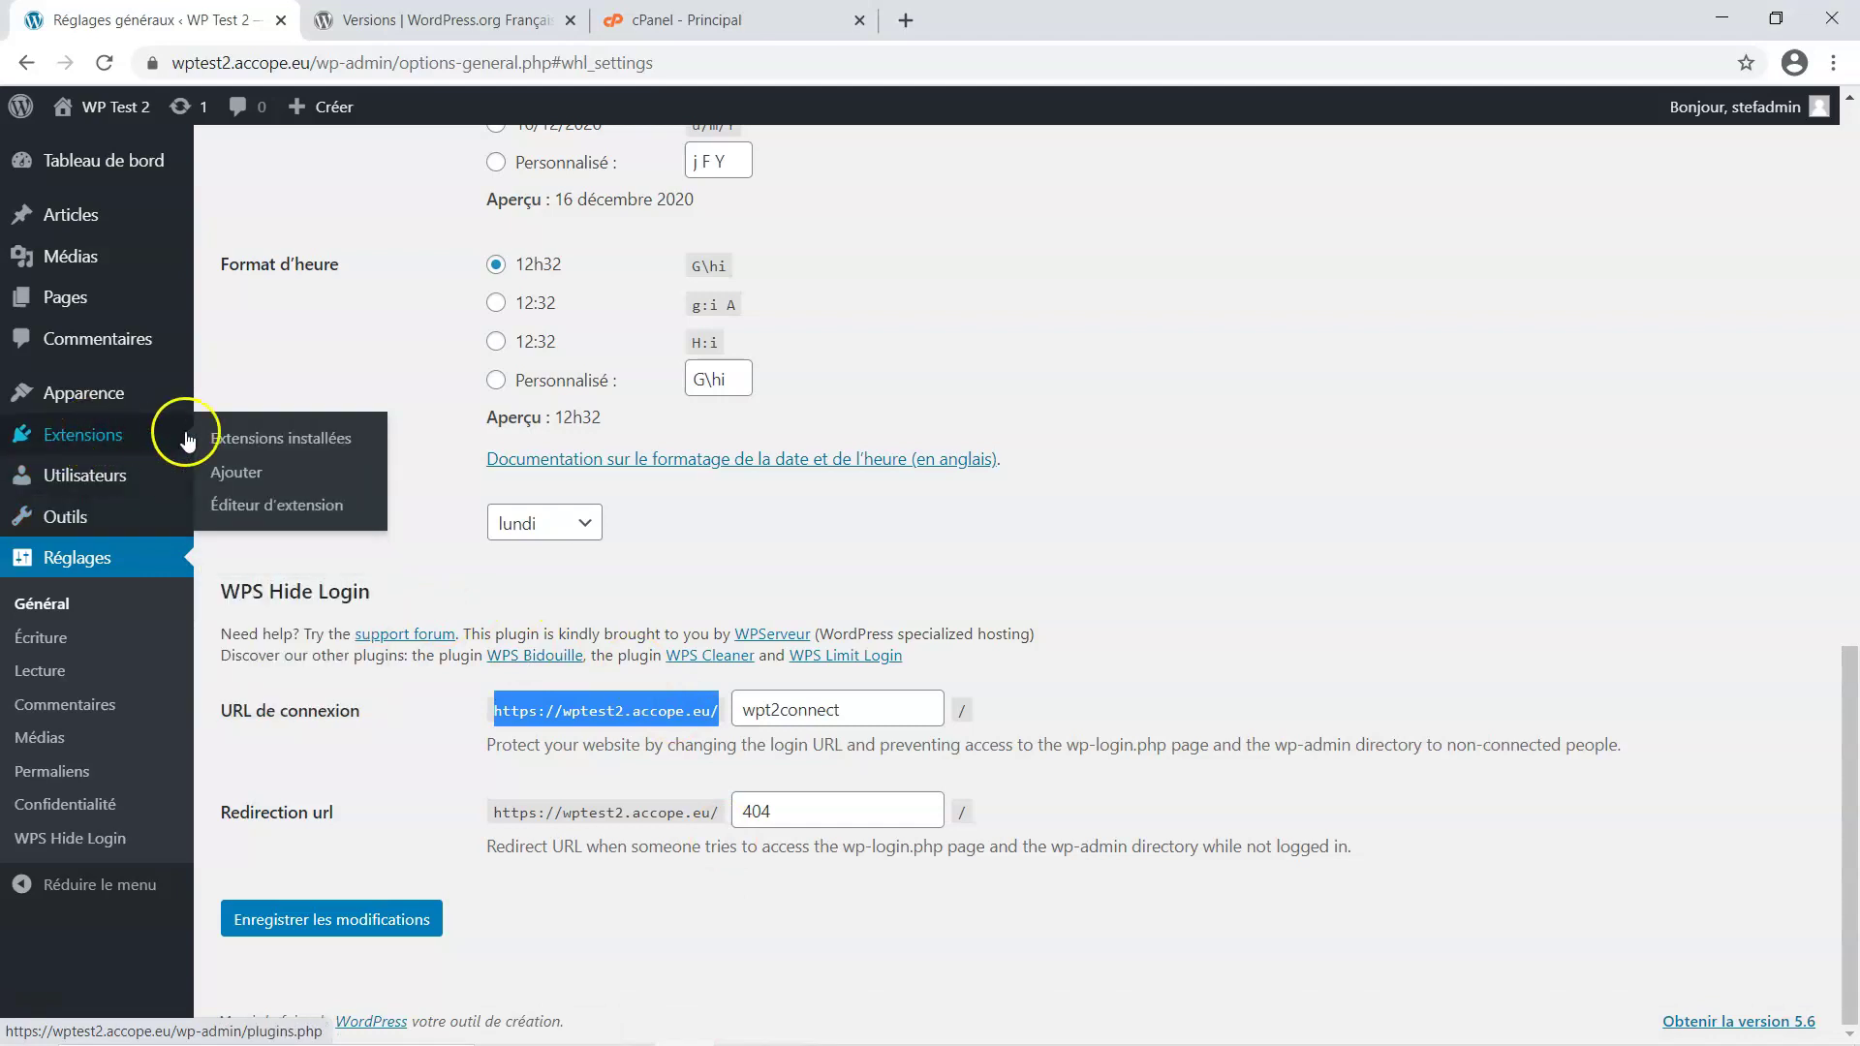
pyautogui.click(236, 475)
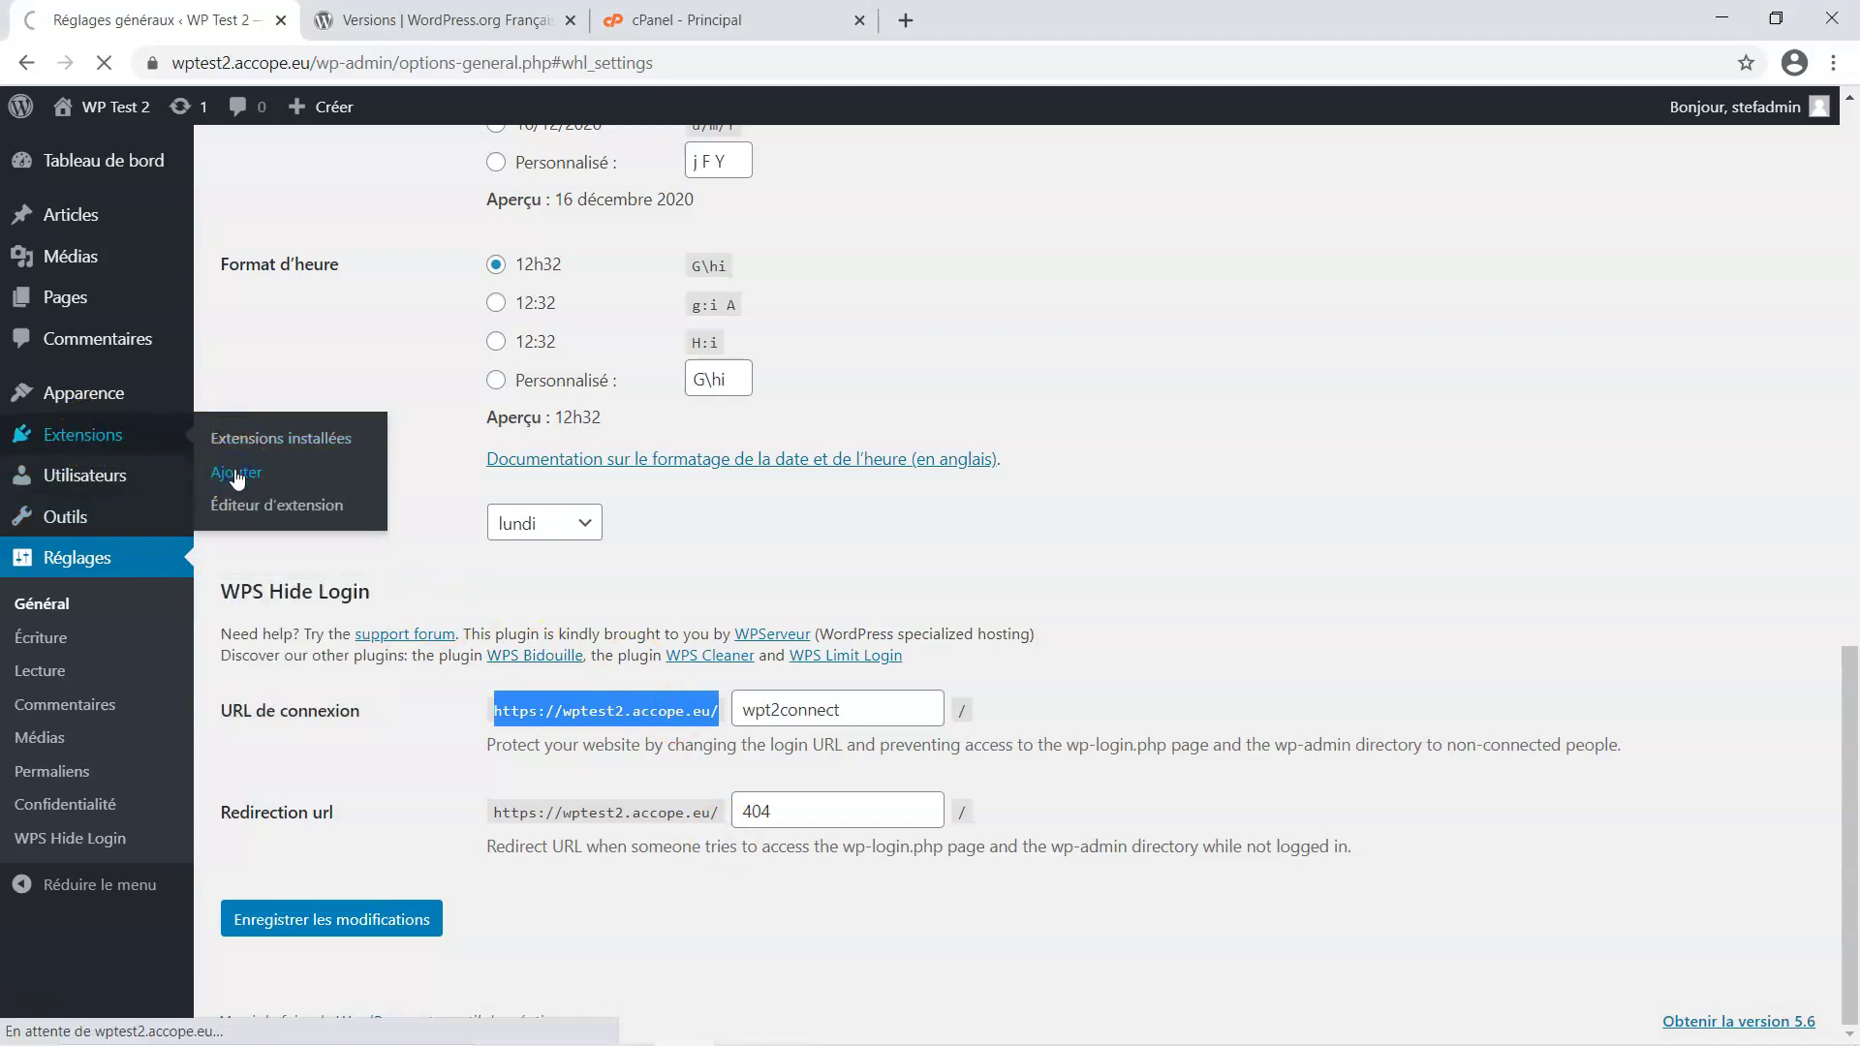
pyautogui.click(1589, 398)
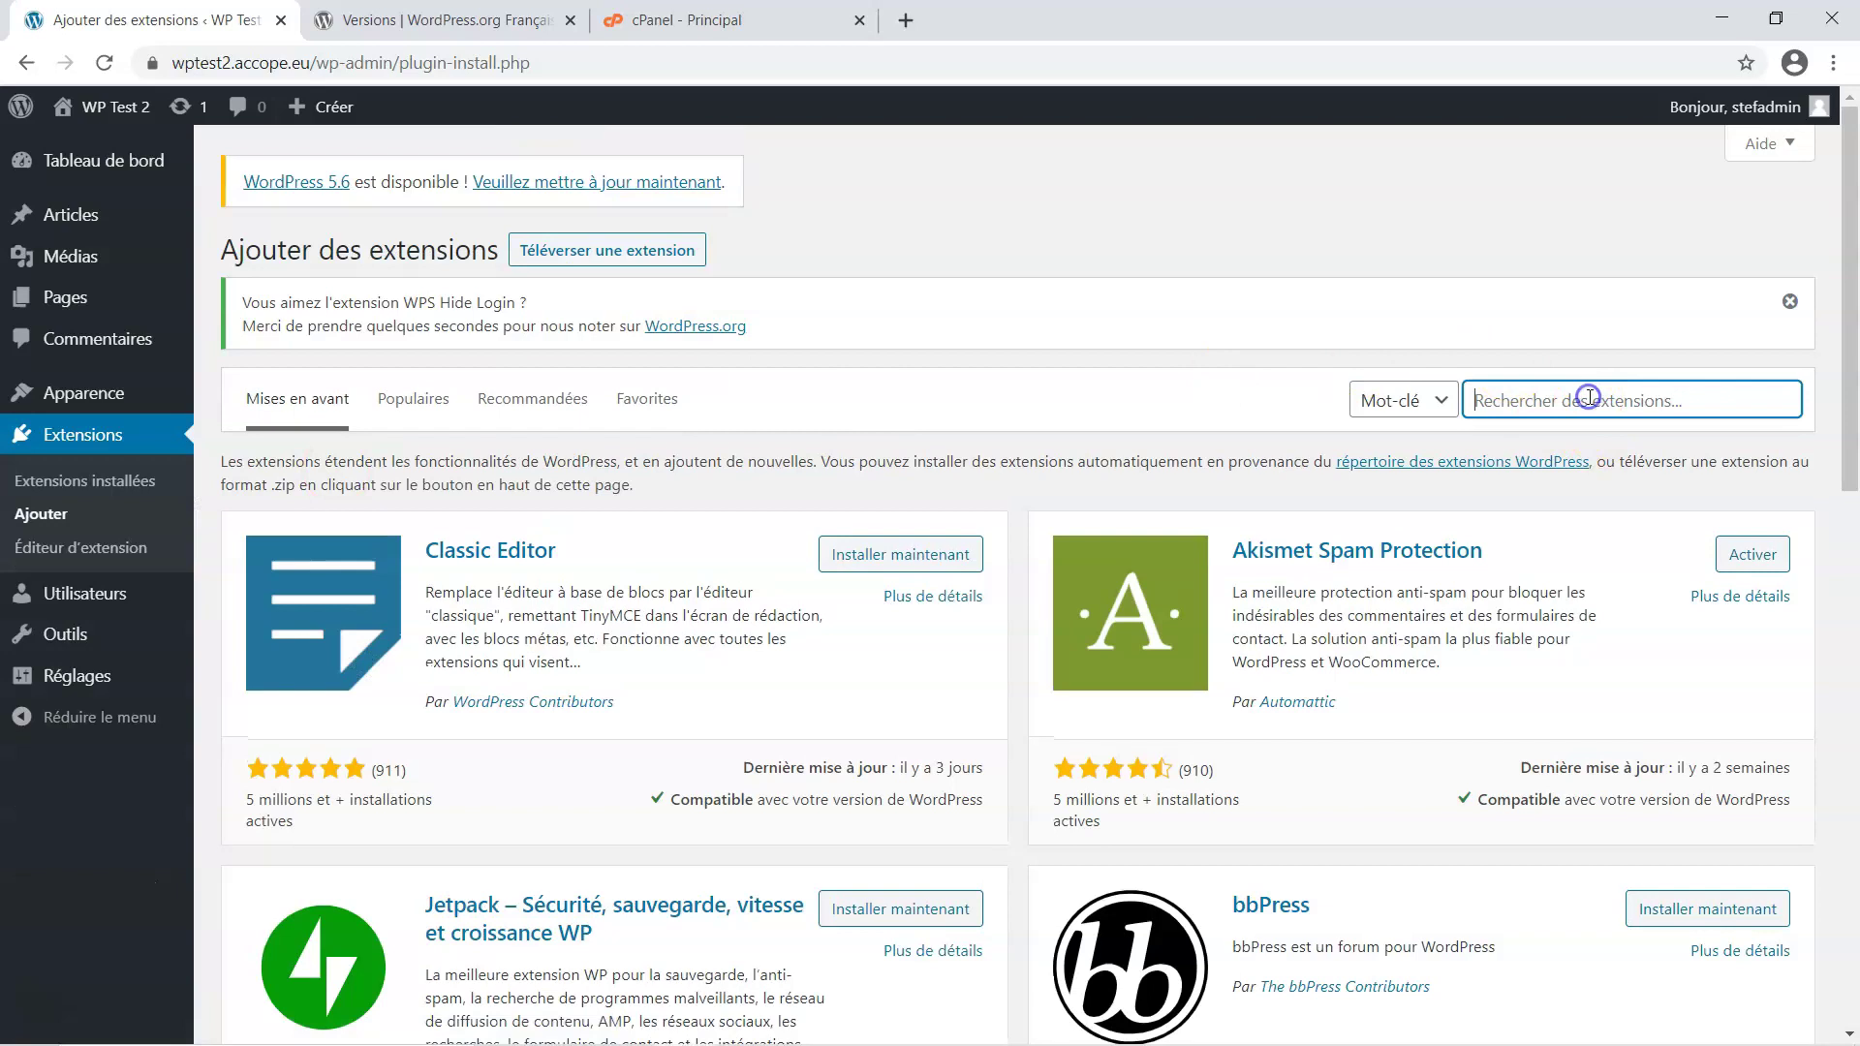
pyautogui.write('WPS Limit Login')
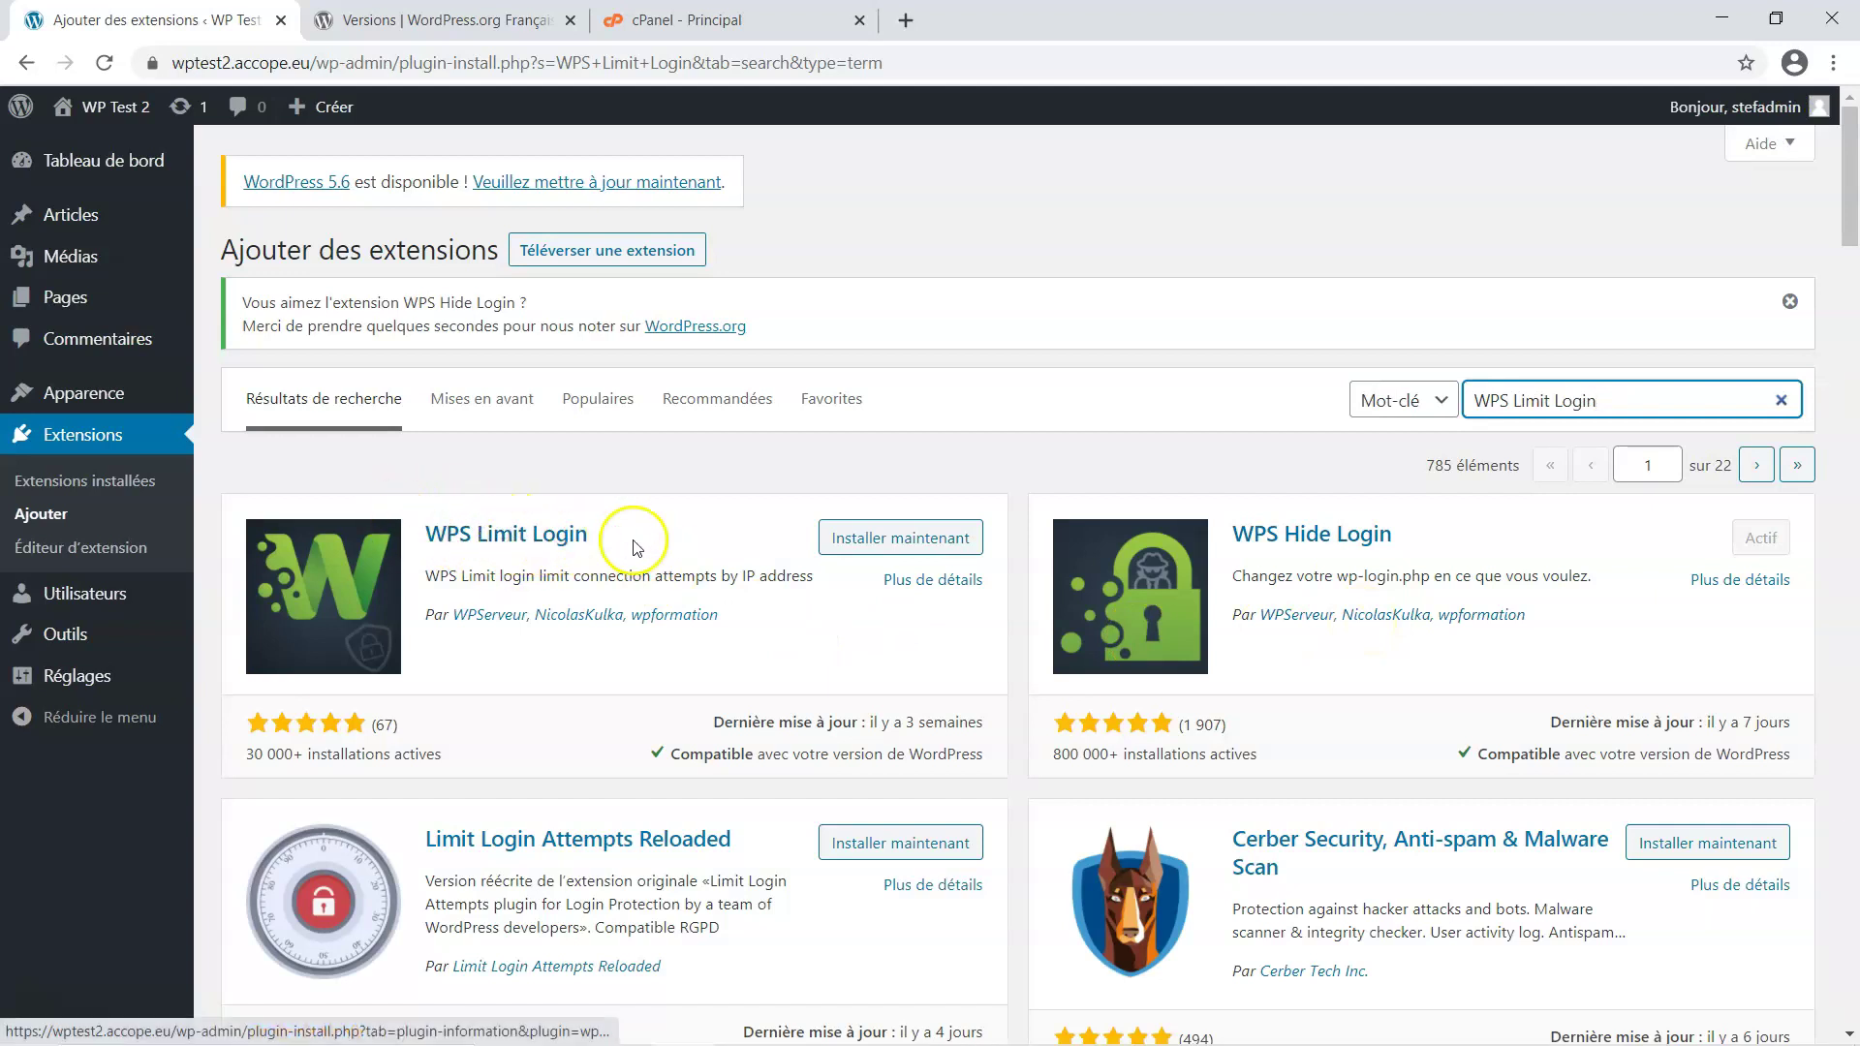
pyautogui.click(893, 540)
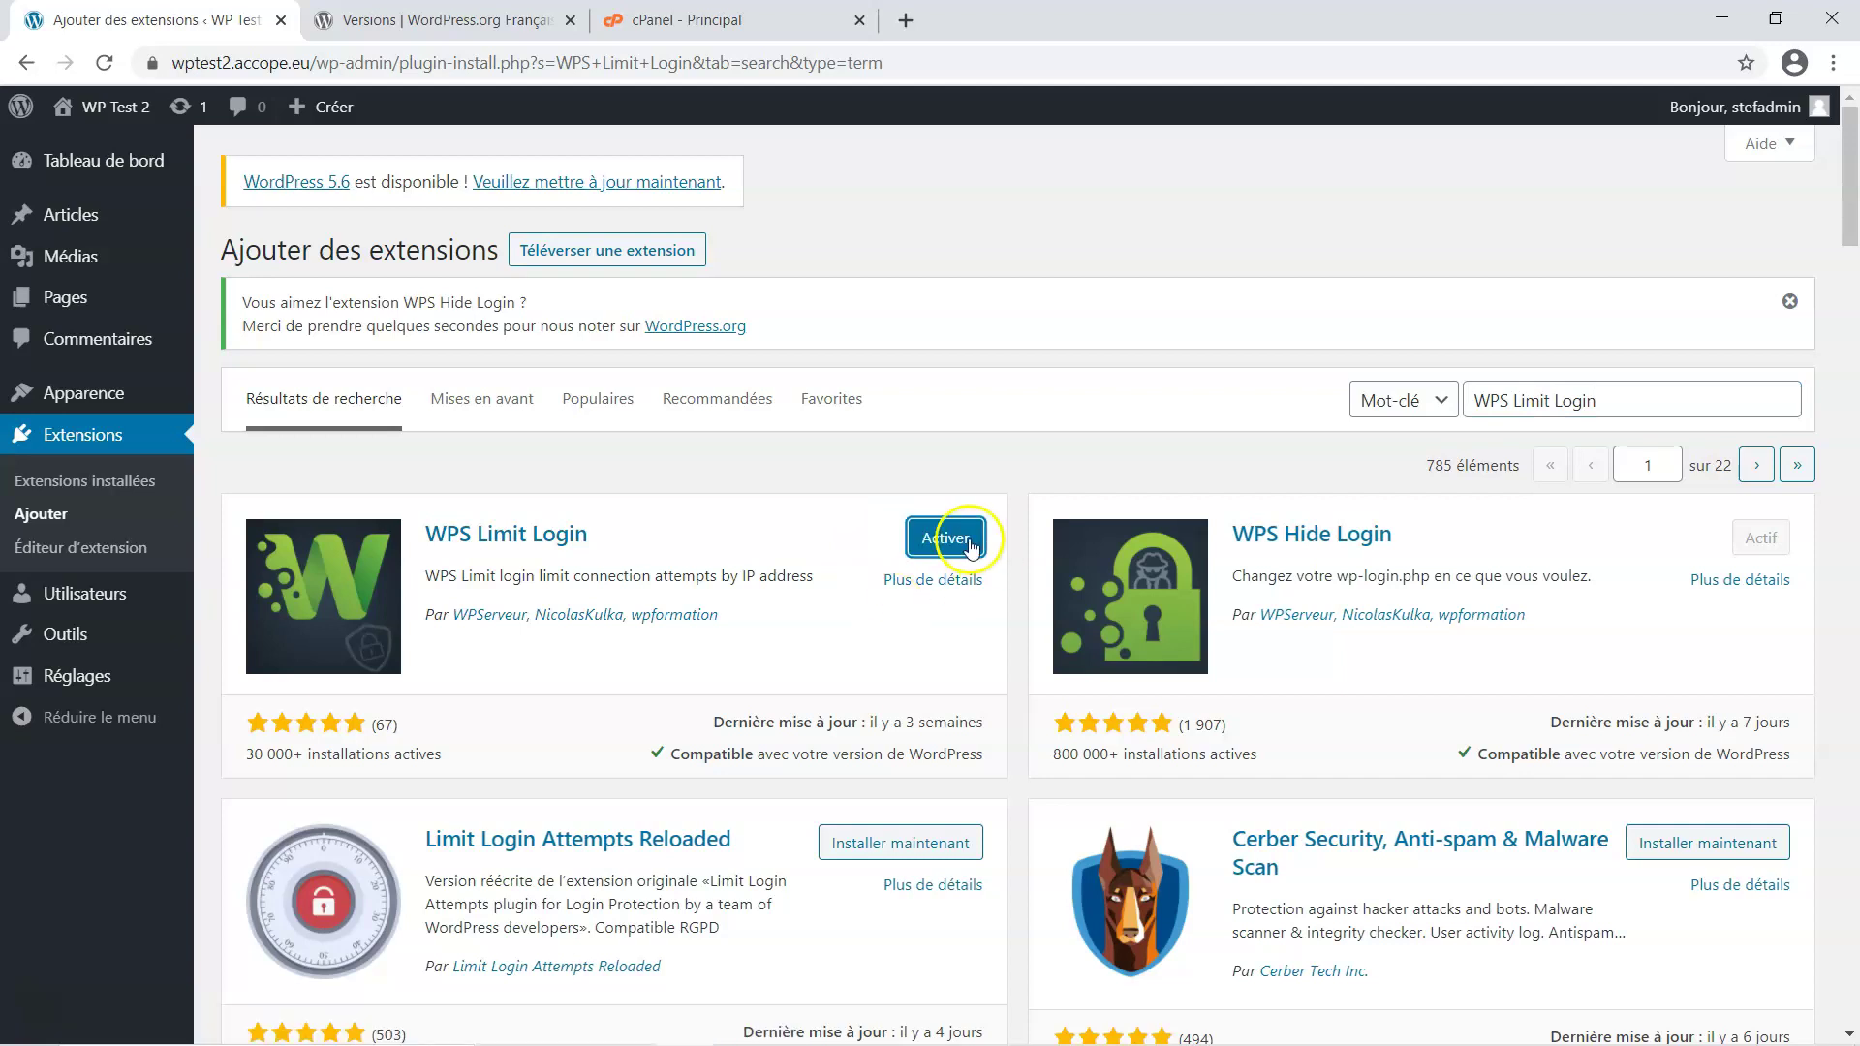
pyautogui.click(947, 541)
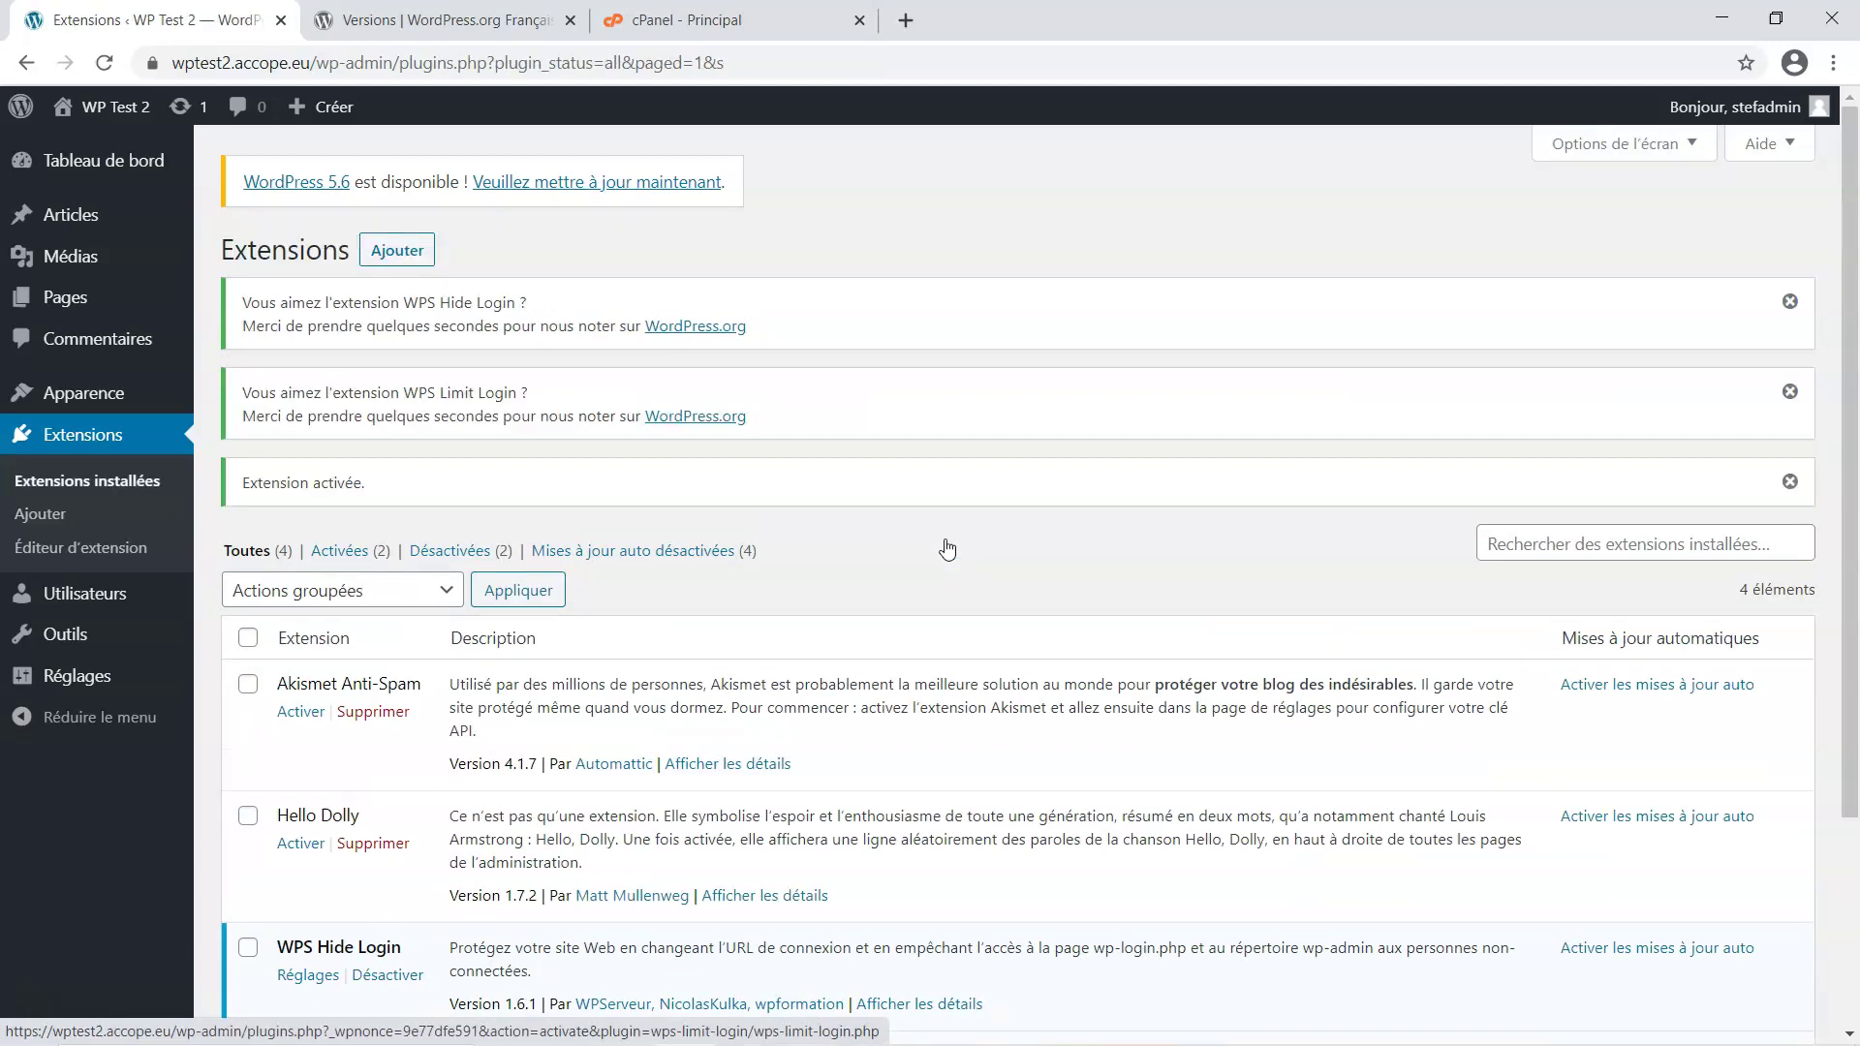
# Tick 'Envoyer un email à l'administrateur', untick 'Afficher le lien de crédit', and save WPS Limit Login's configuration
pyautogui.scroll(-3, 947, 639)
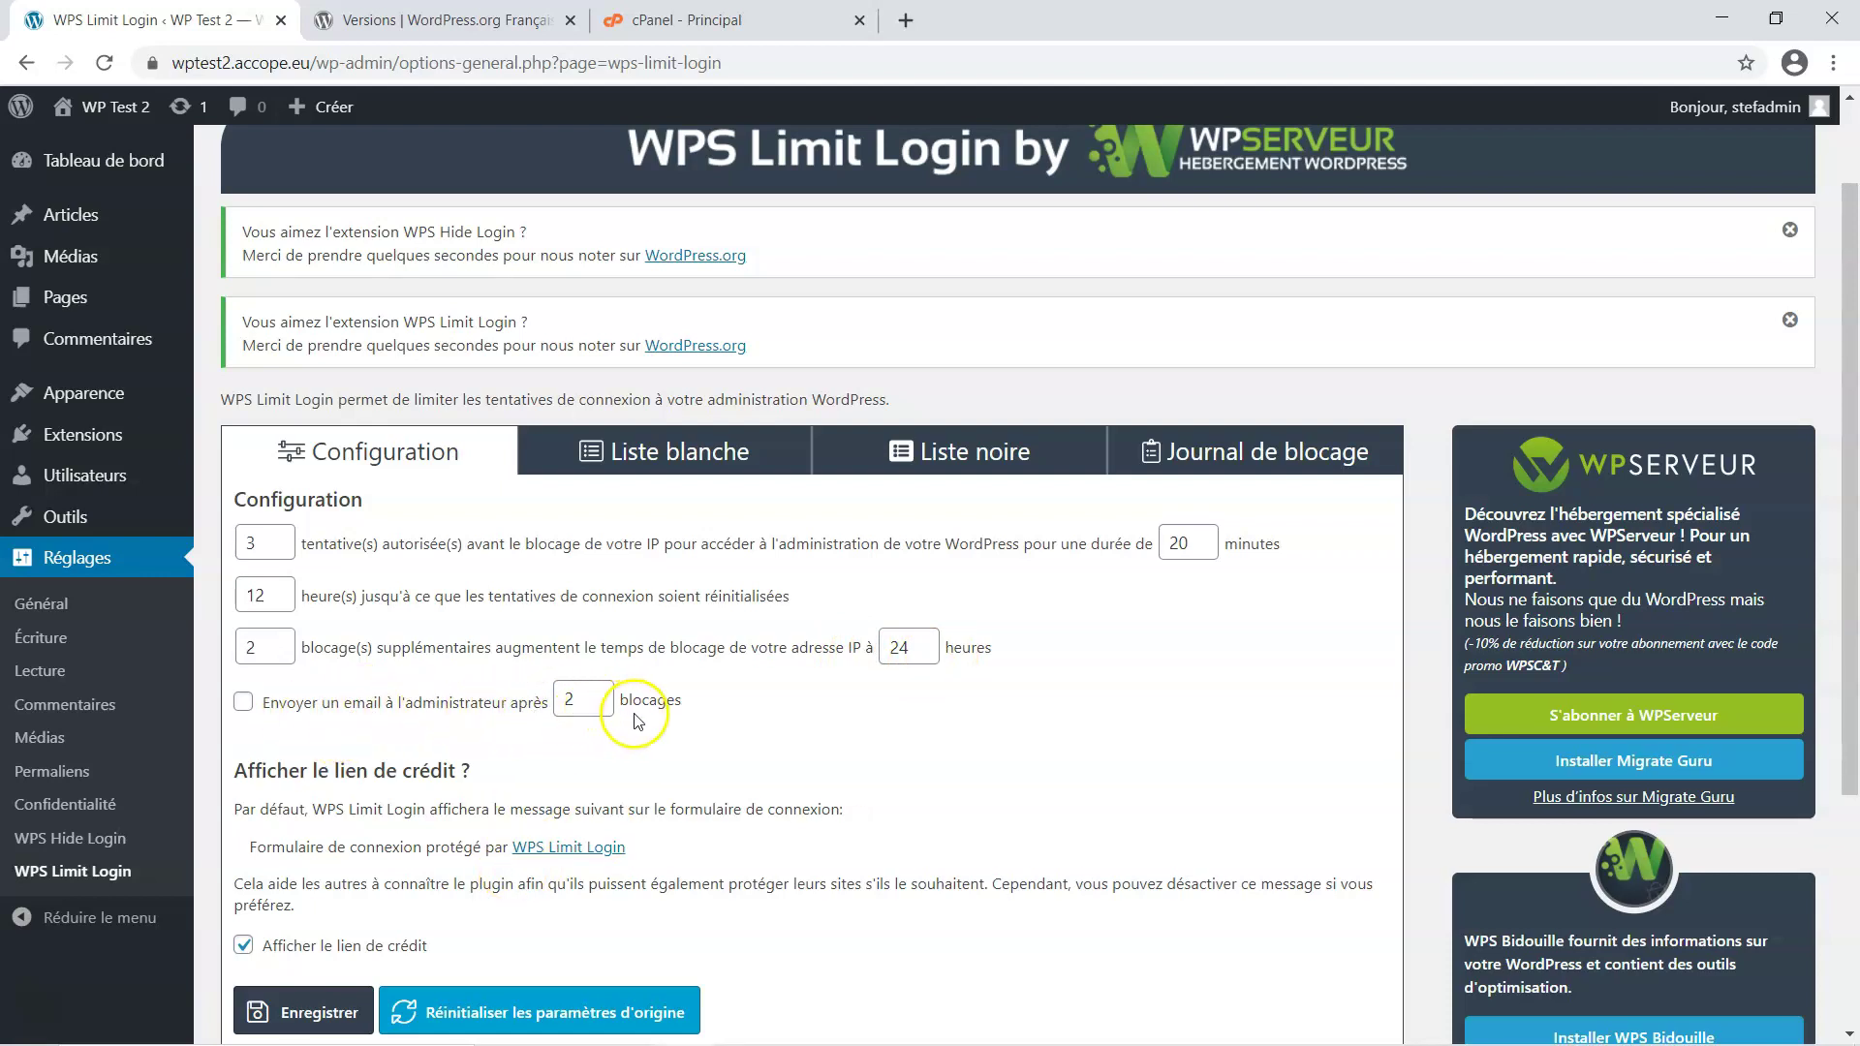
pyautogui.click(245, 702)
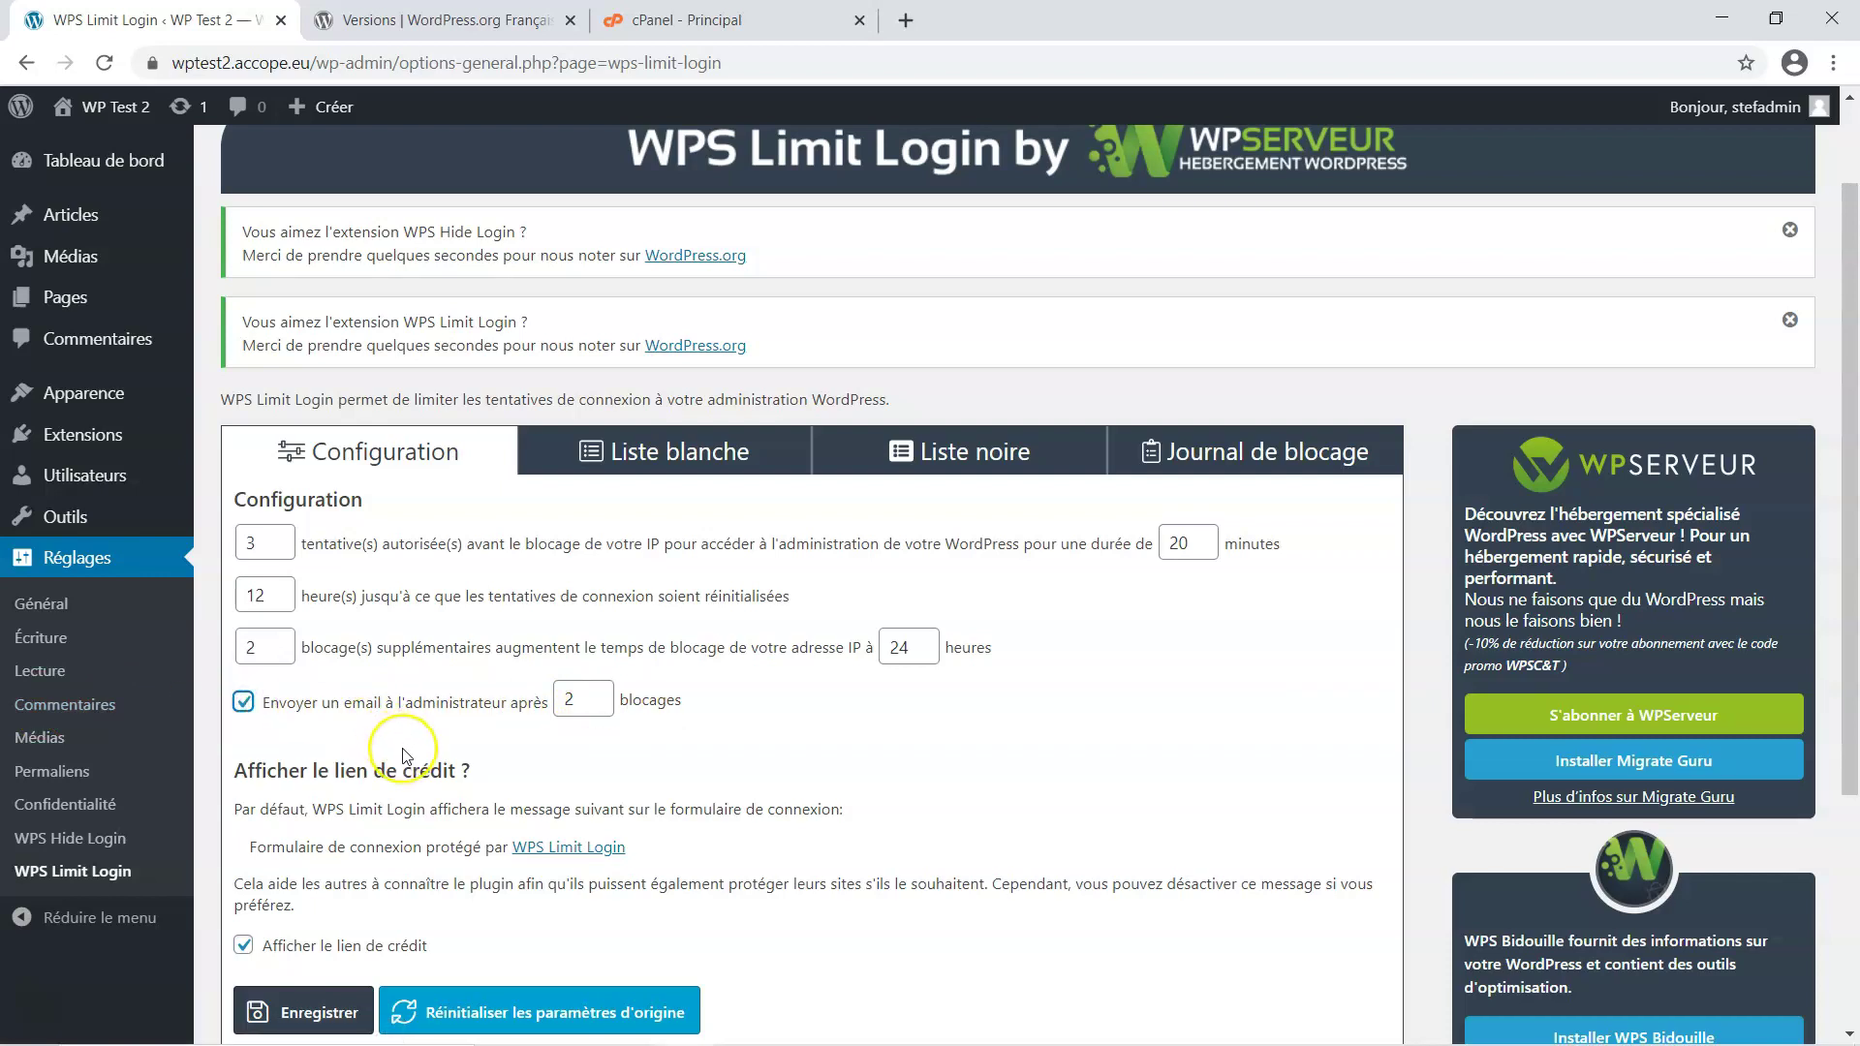
pyautogui.scroll(-1, 405, 756)
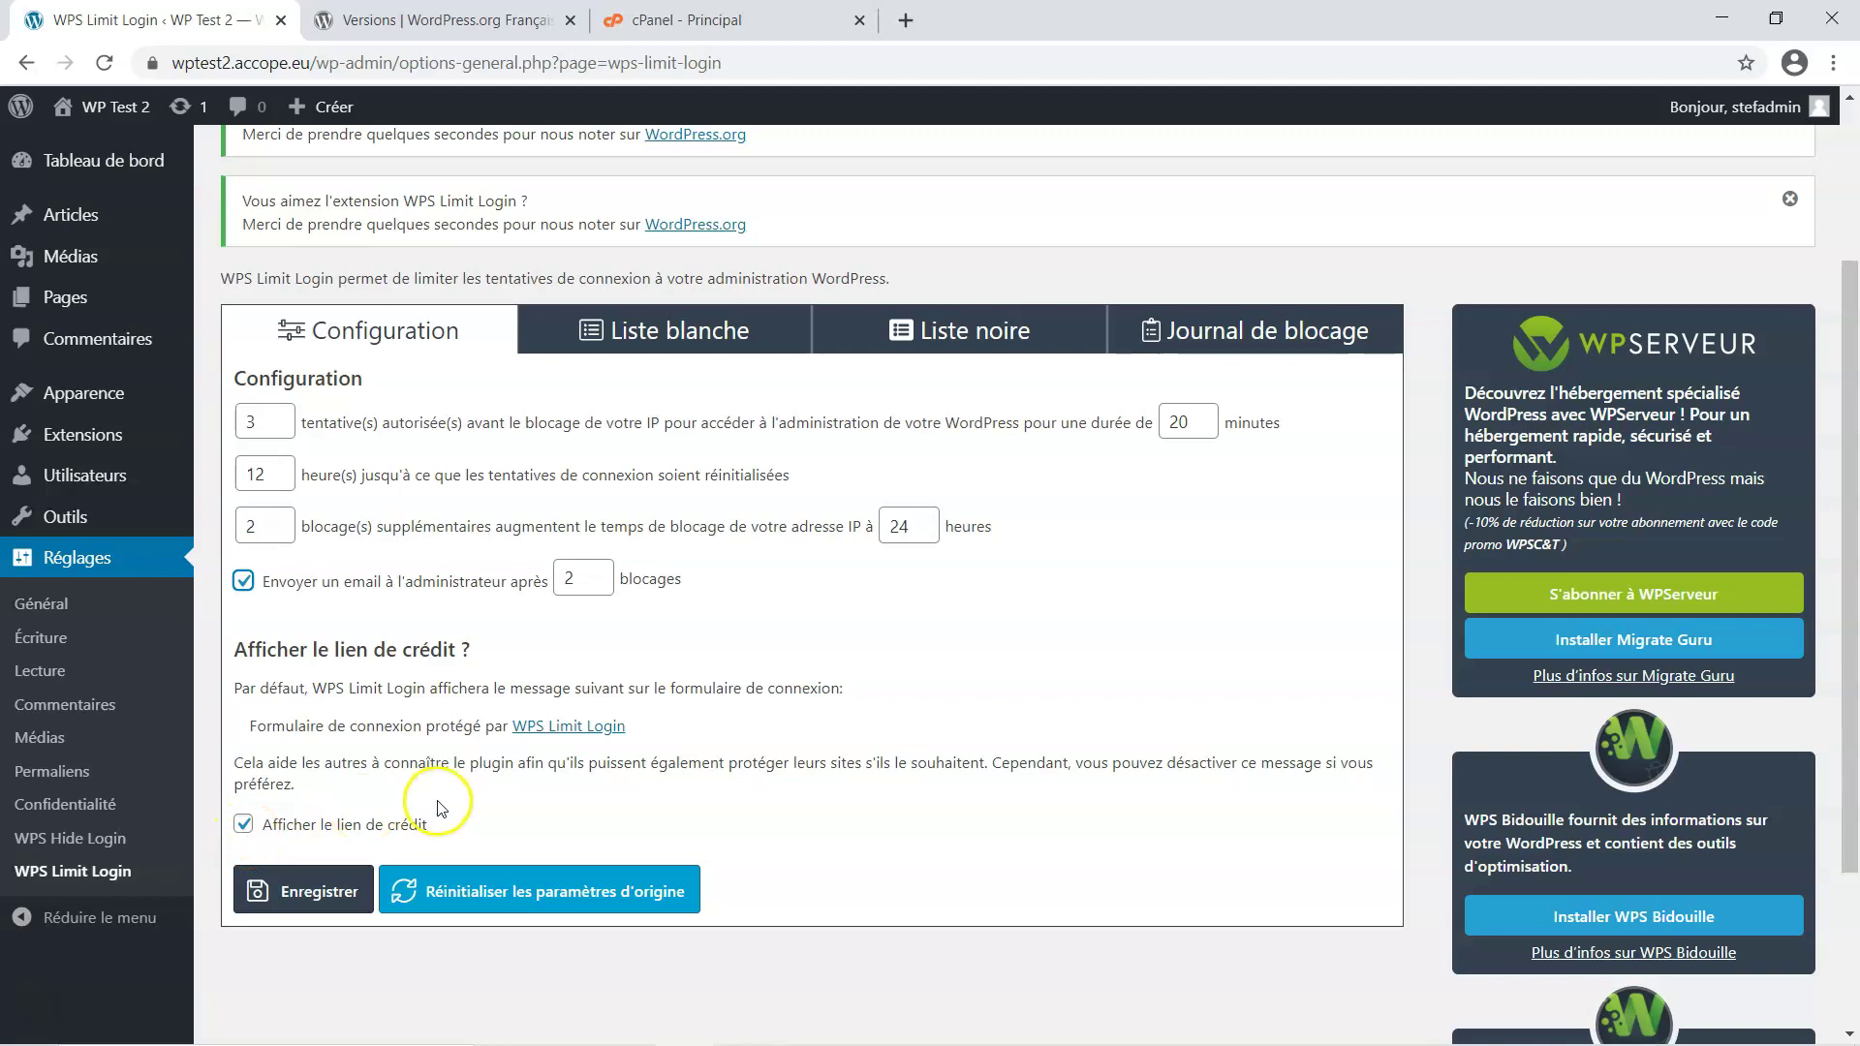
pyautogui.click(243, 824)
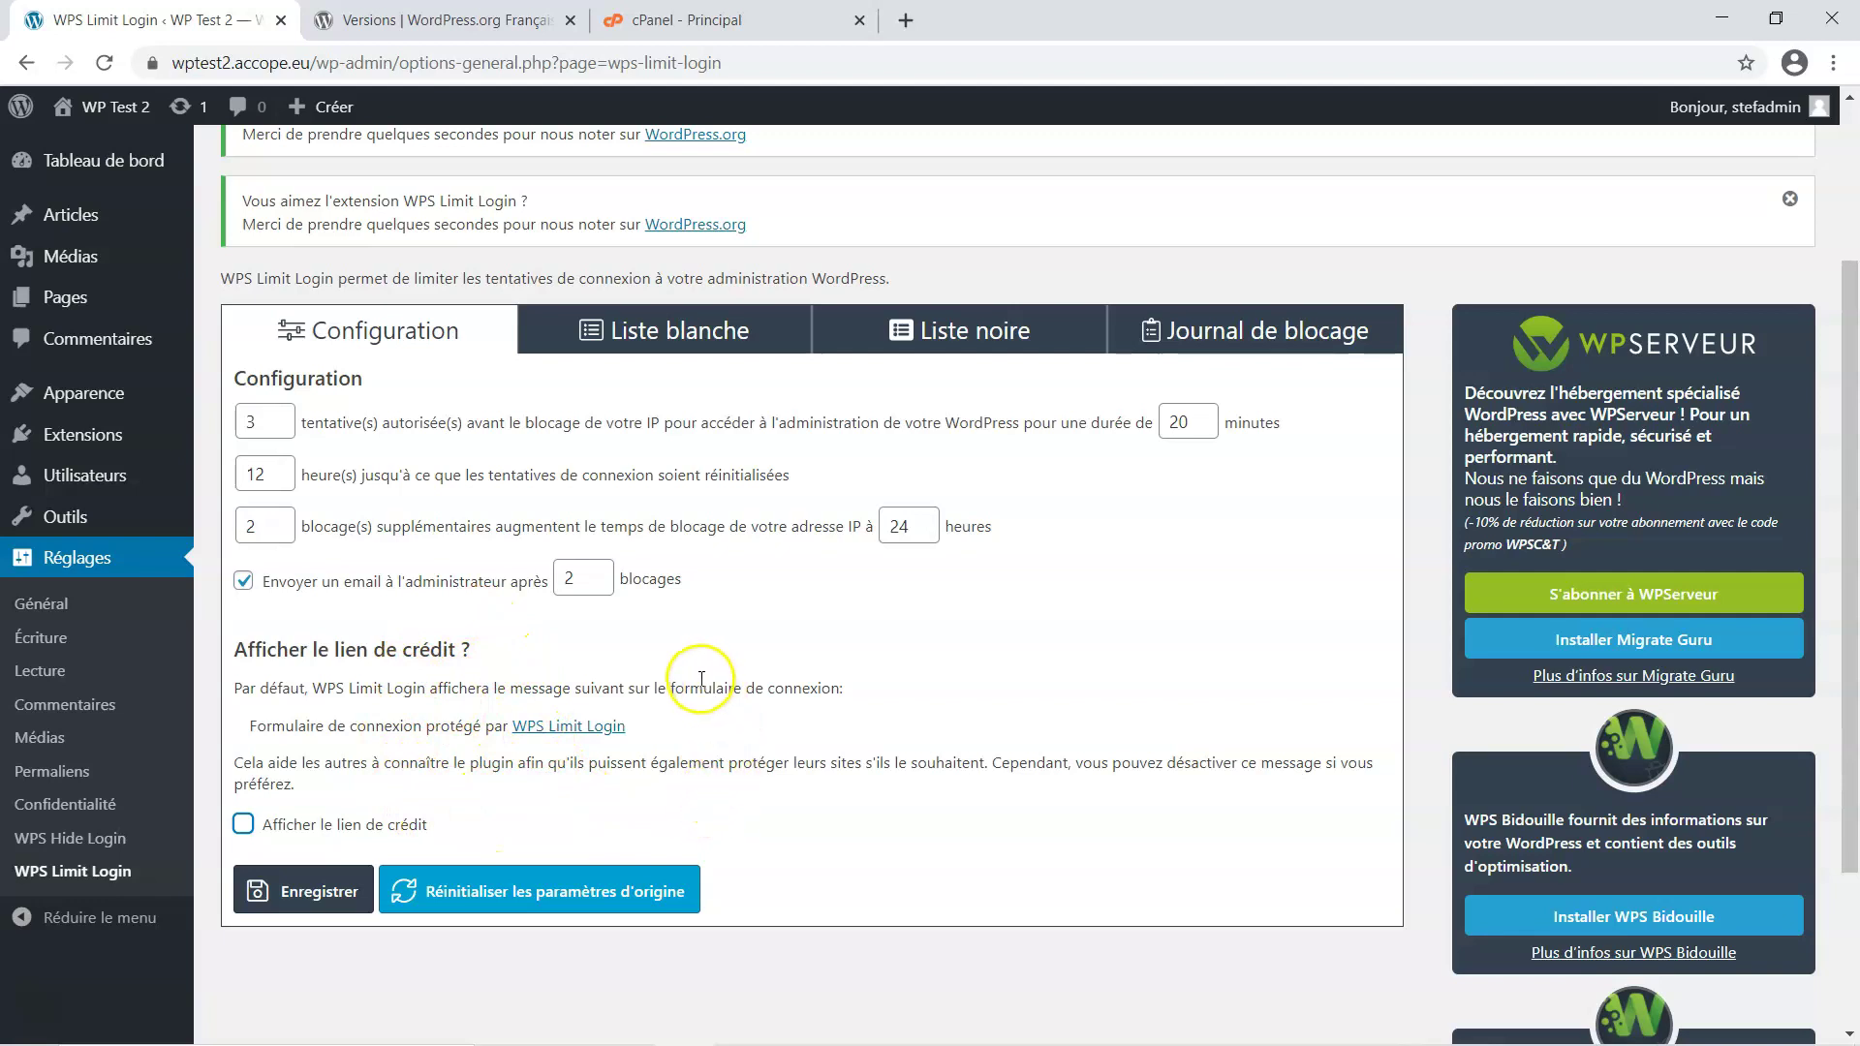
pyautogui.click(316, 901)
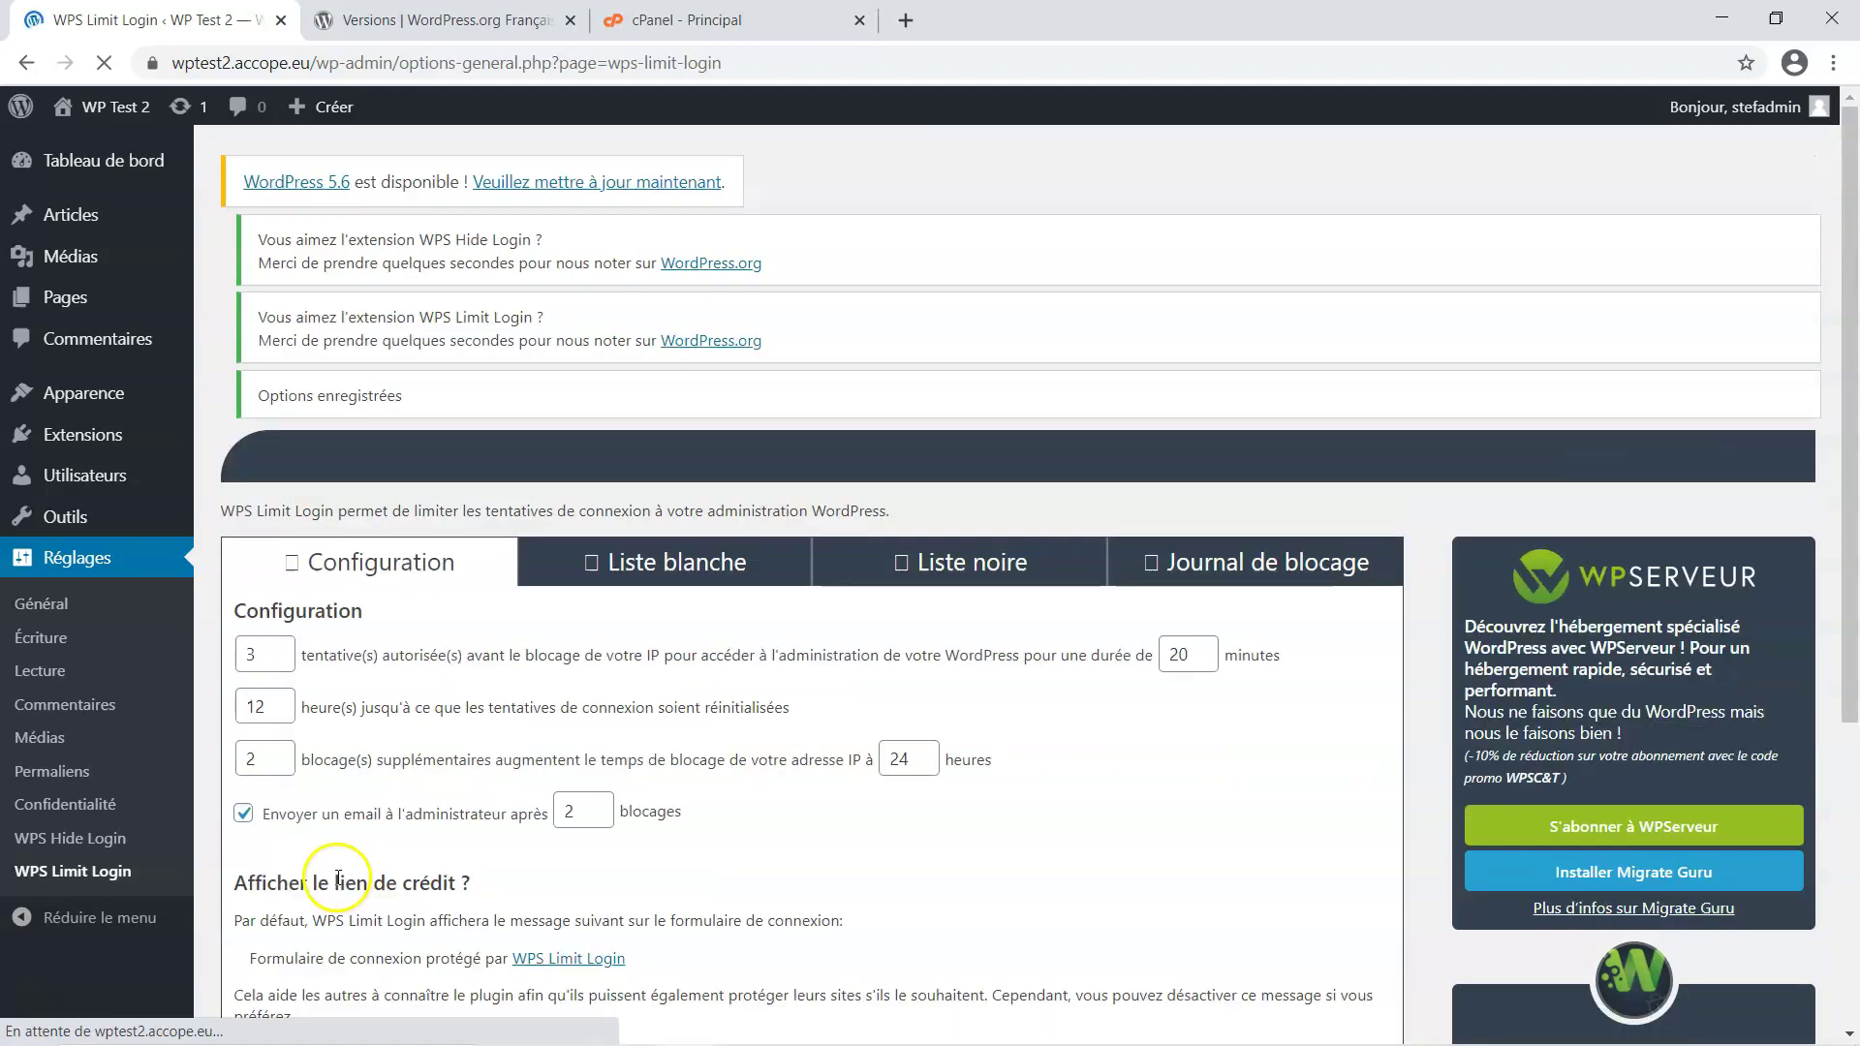
pyautogui.scroll(-3, 460, 808)
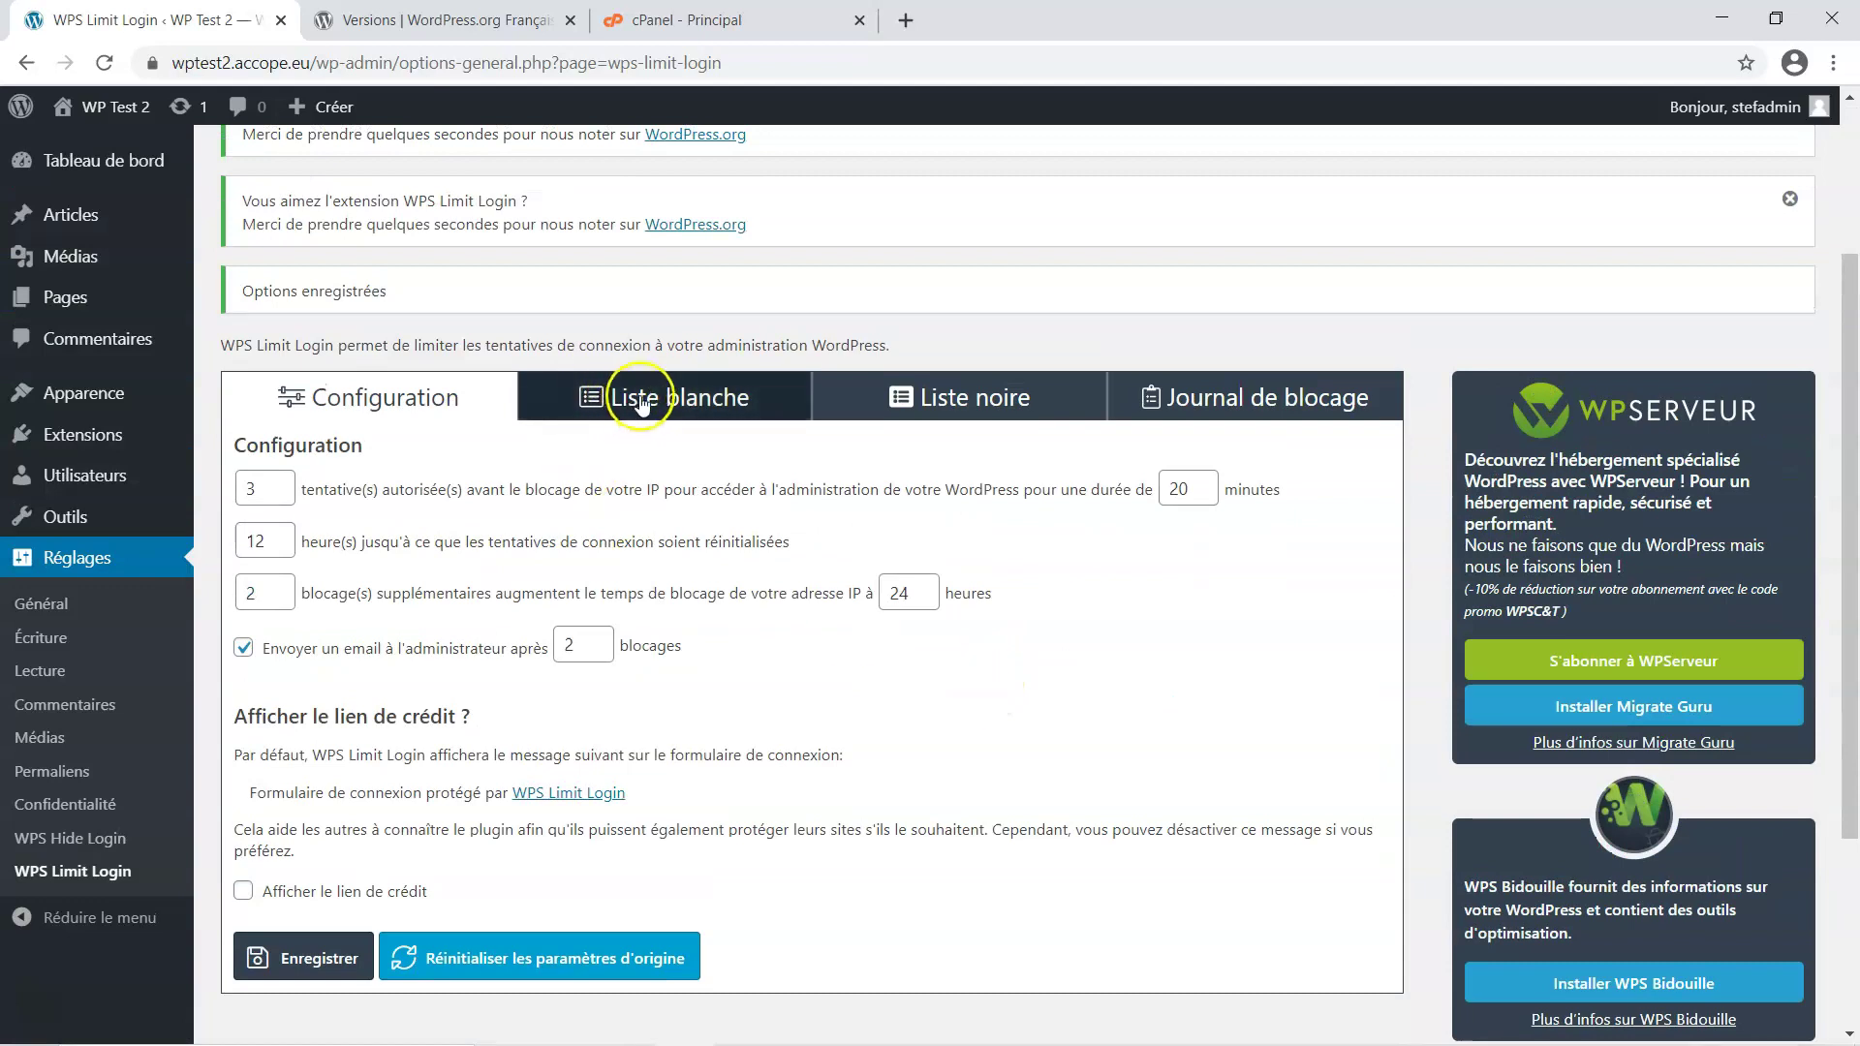
# Check WPS Limit Login's Liste blanche, Liste noire and empty Journal de blocage, then return to Impress
pyautogui.click(672, 398)
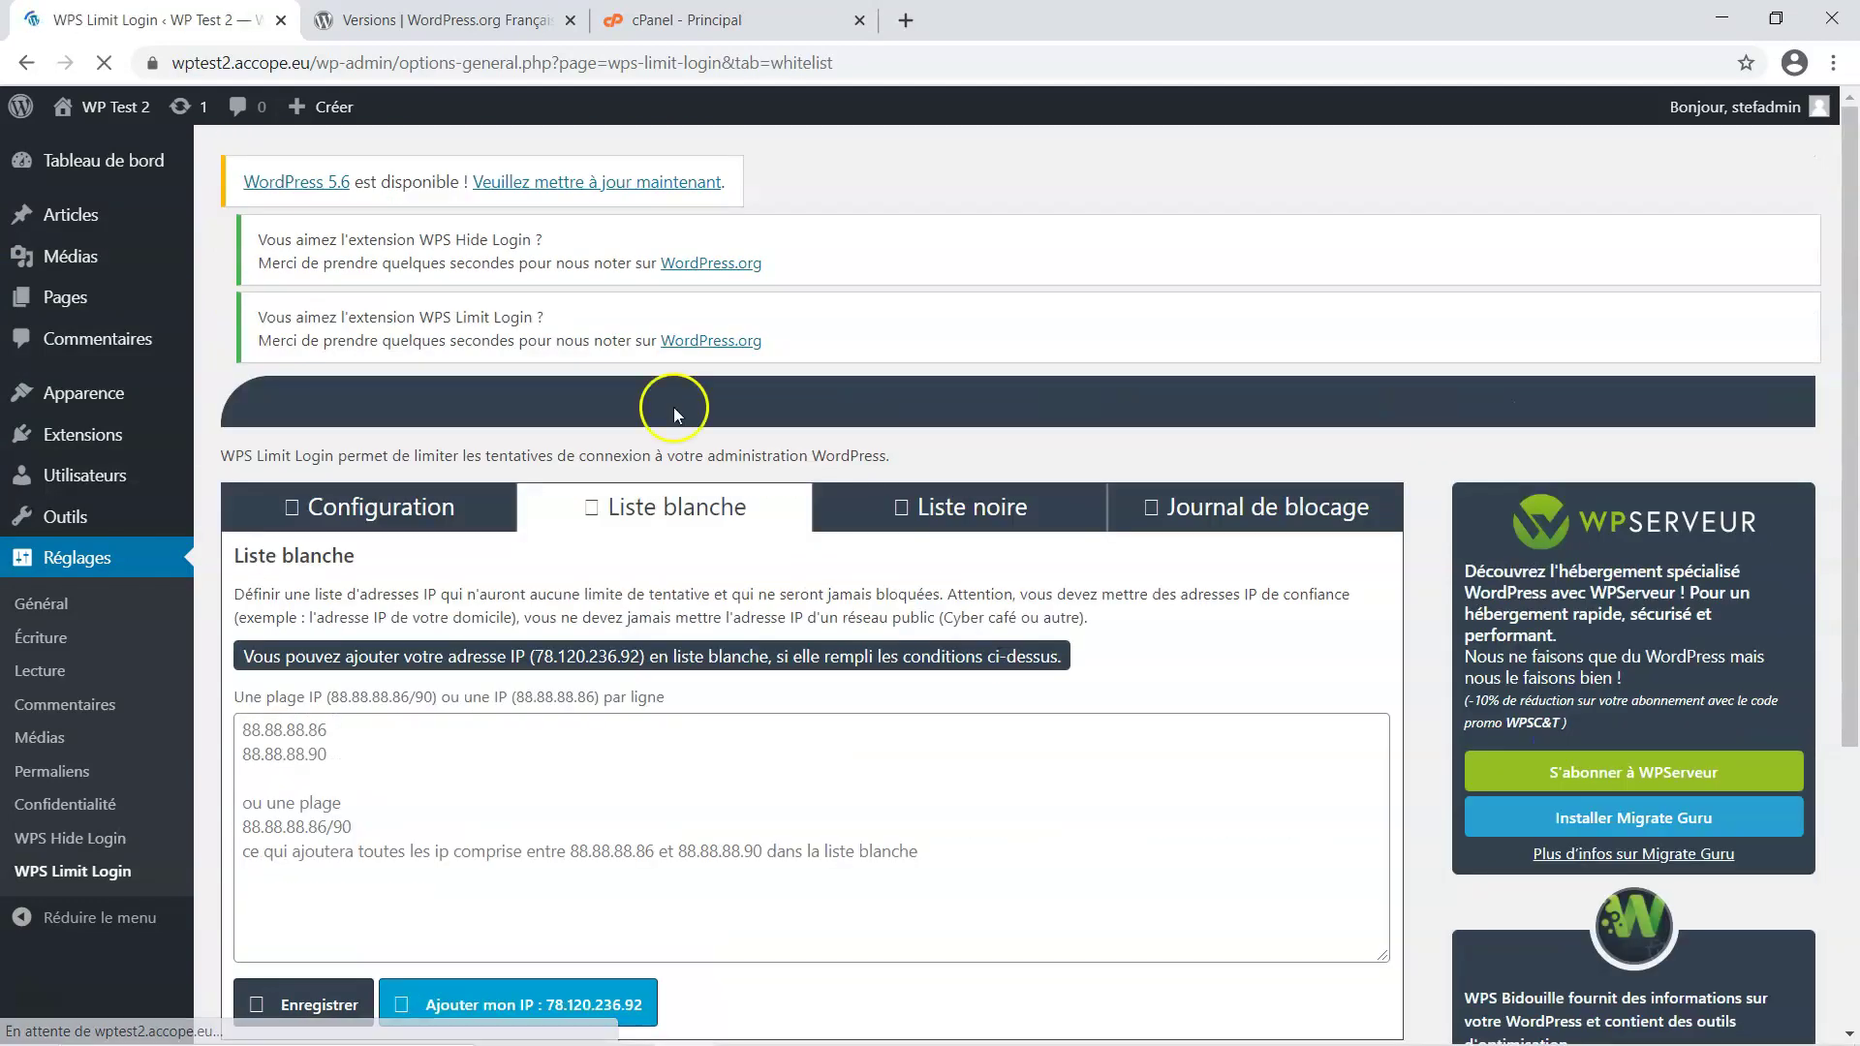
pyautogui.scroll(-3, 461, 796)
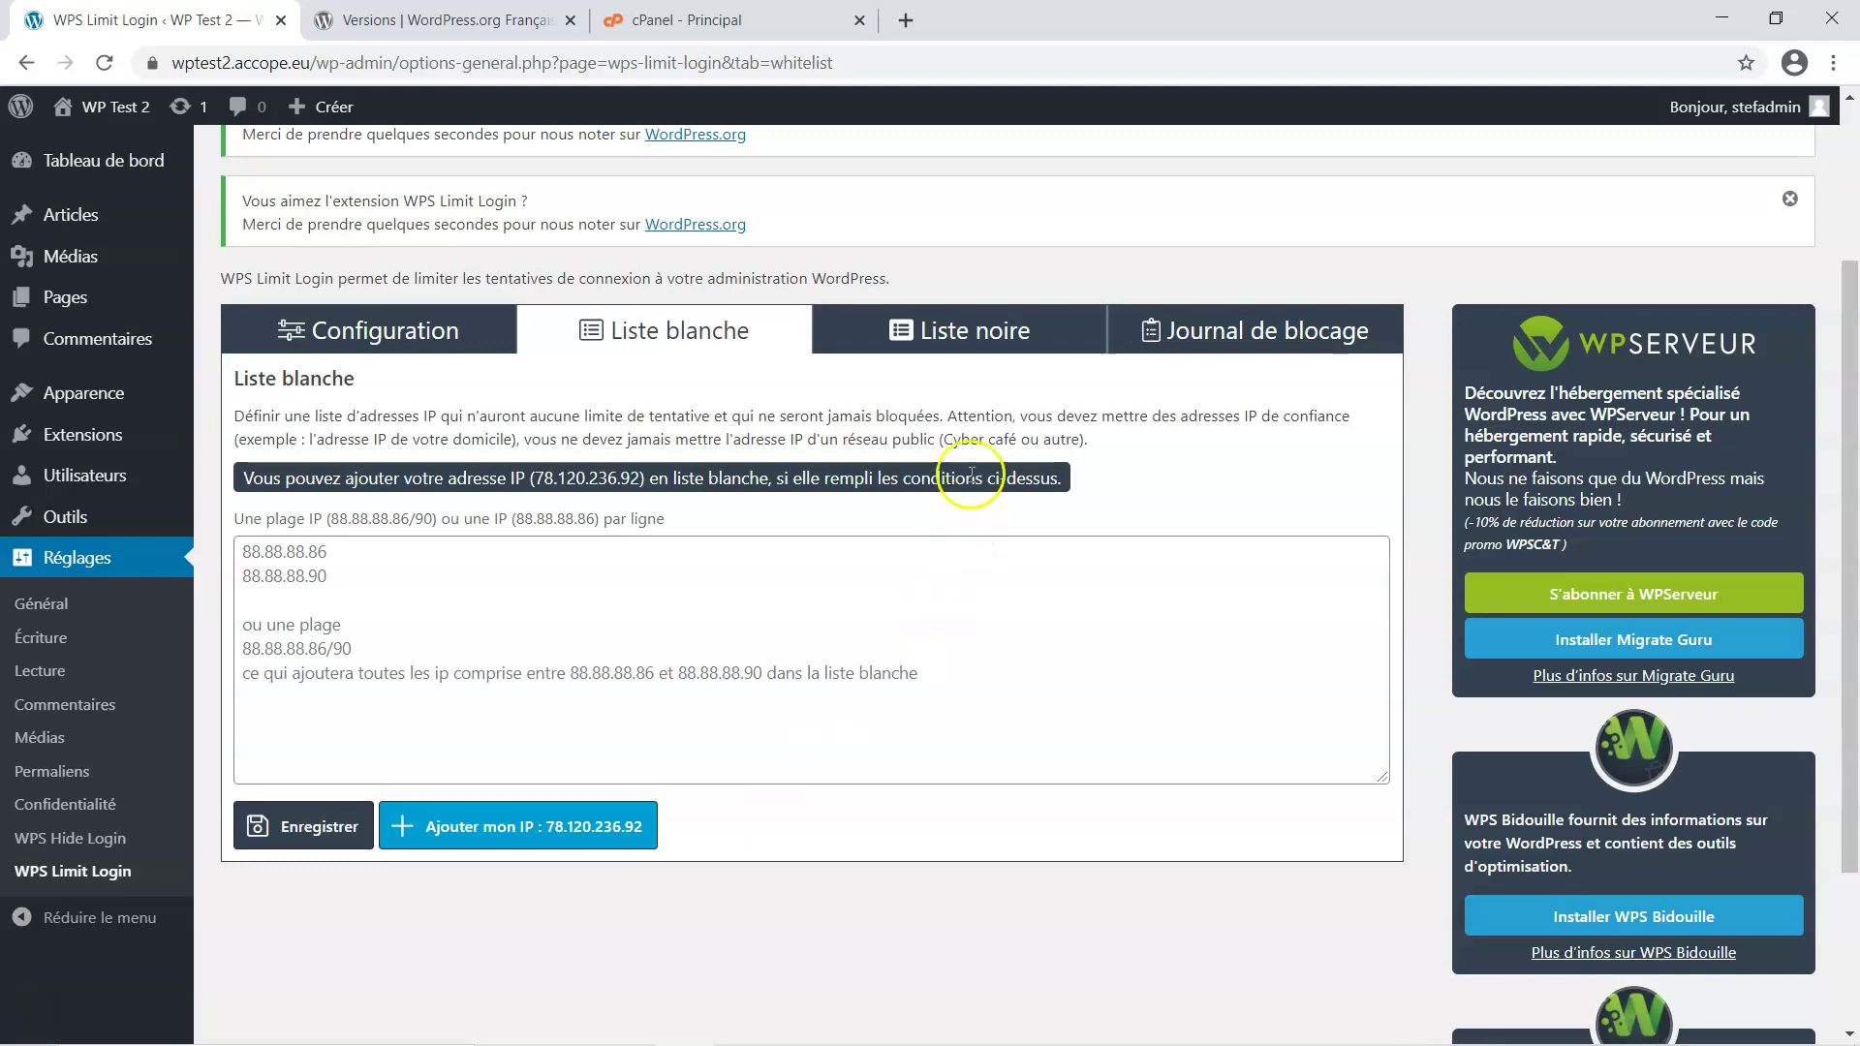
pyautogui.click(1006, 334)
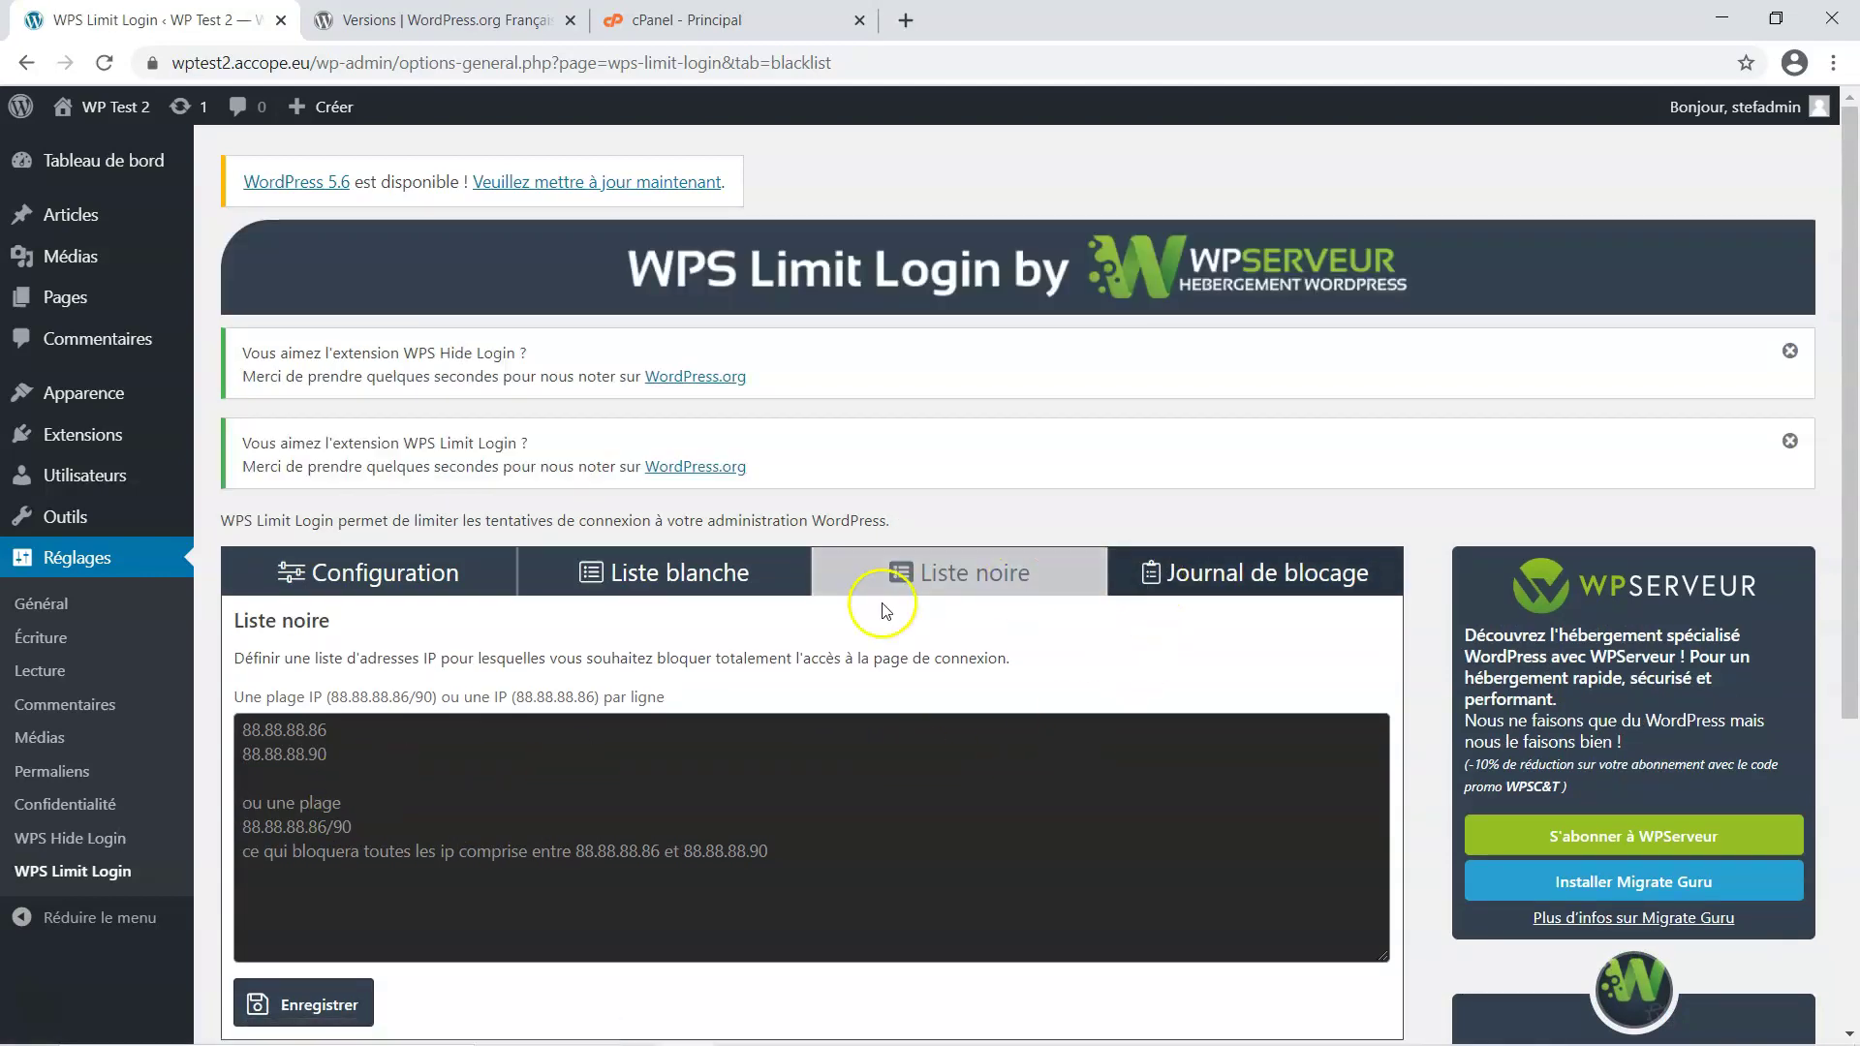
pyautogui.click(1260, 578)
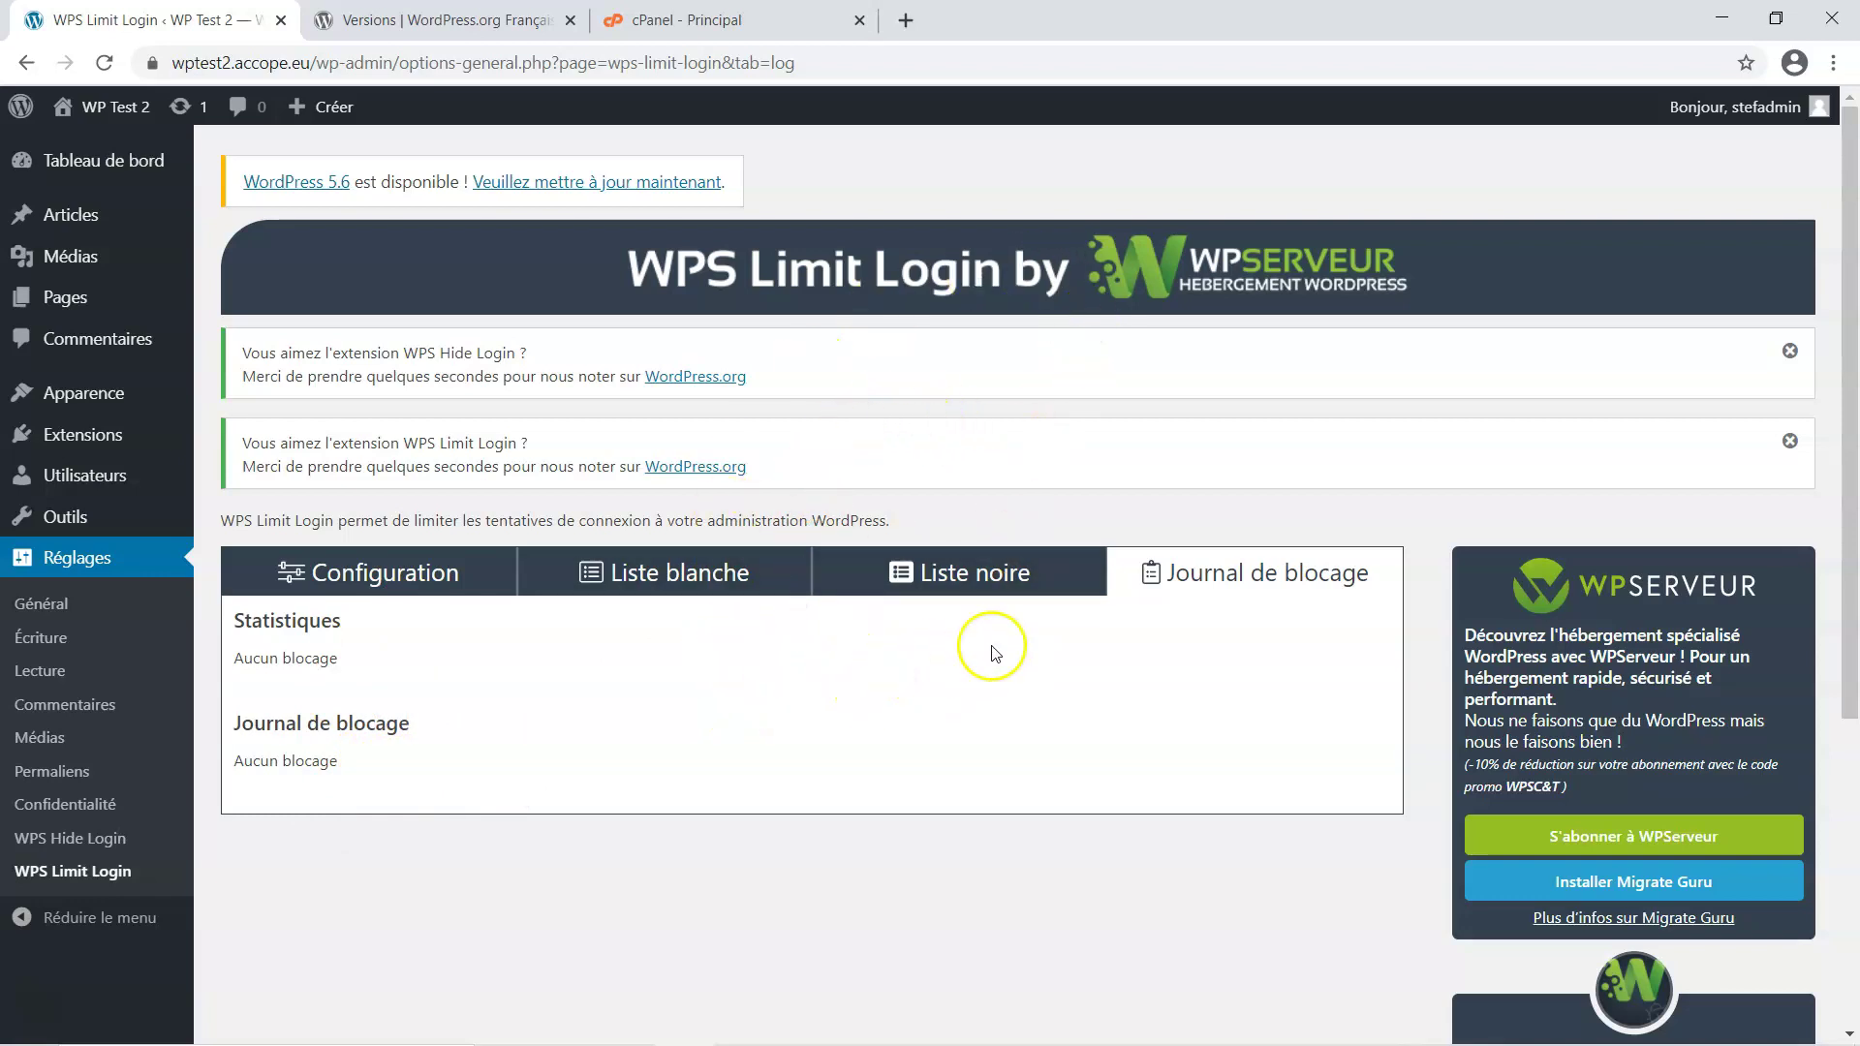
pyautogui.moveTo(1113, 1034)
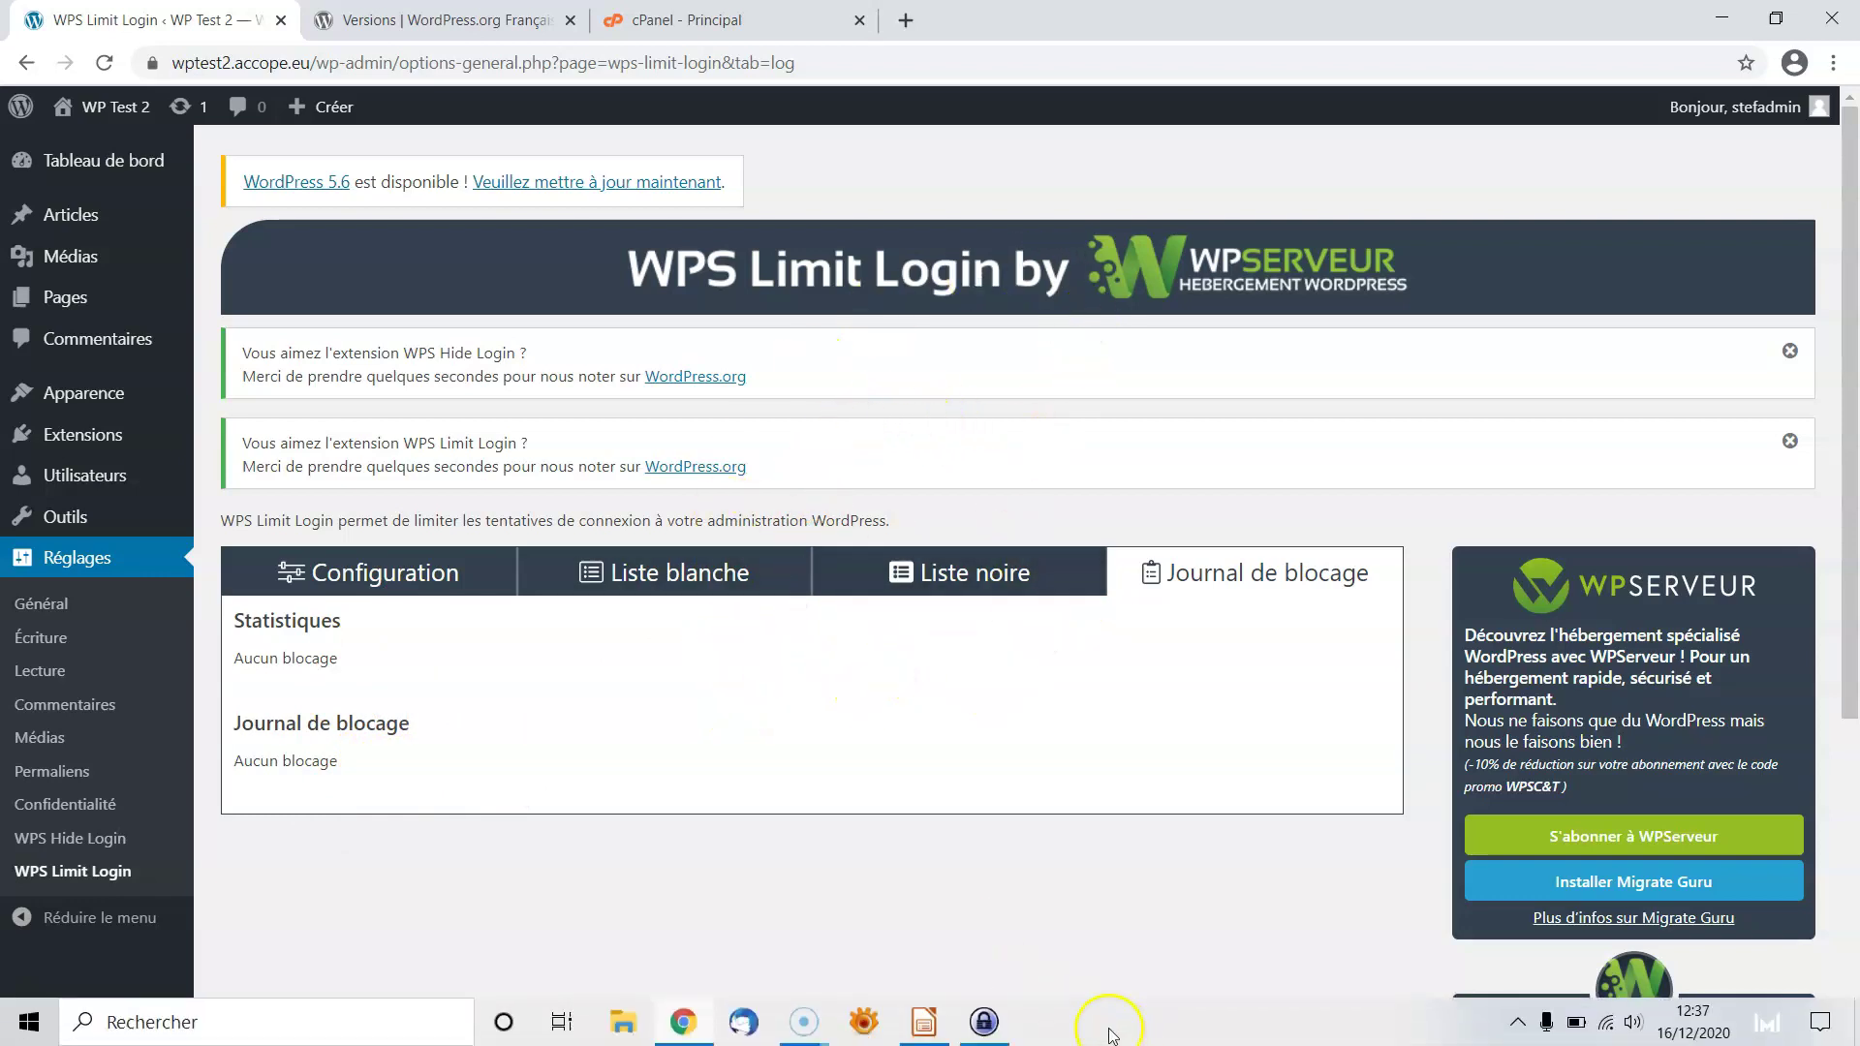
pyautogui.click(925, 1024)
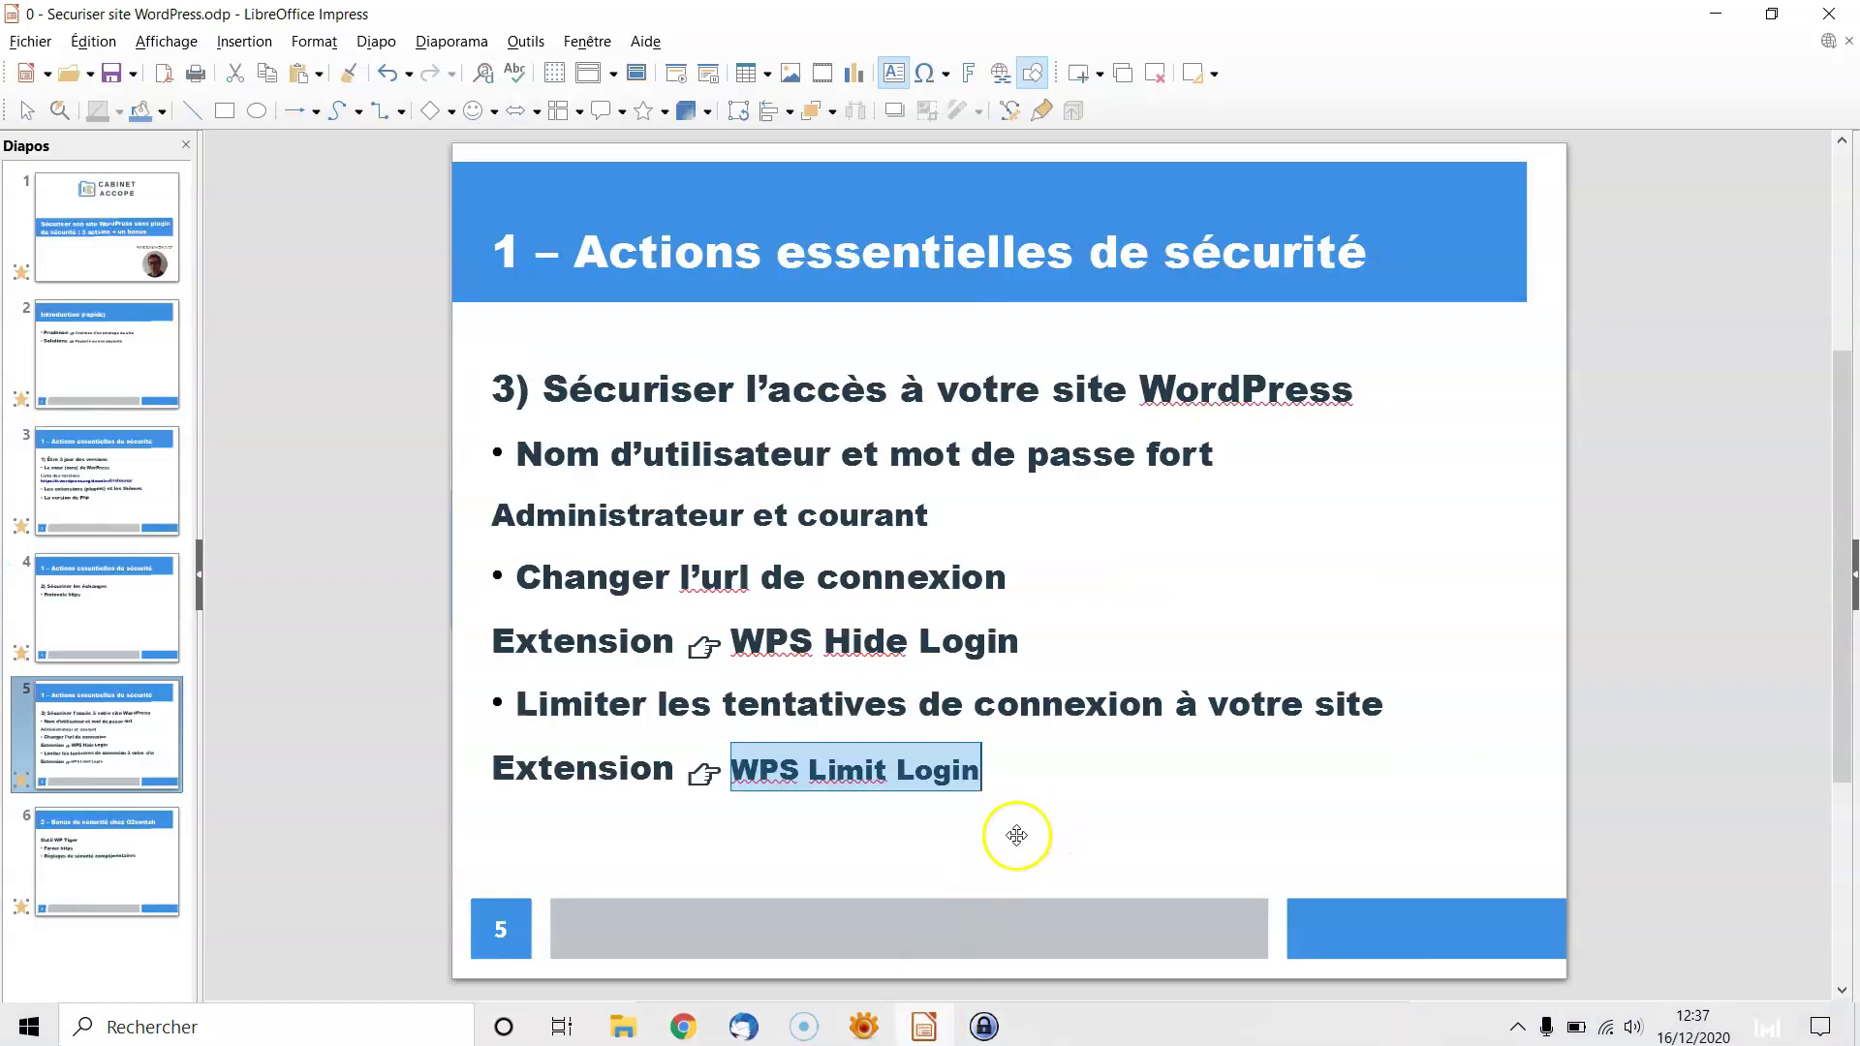